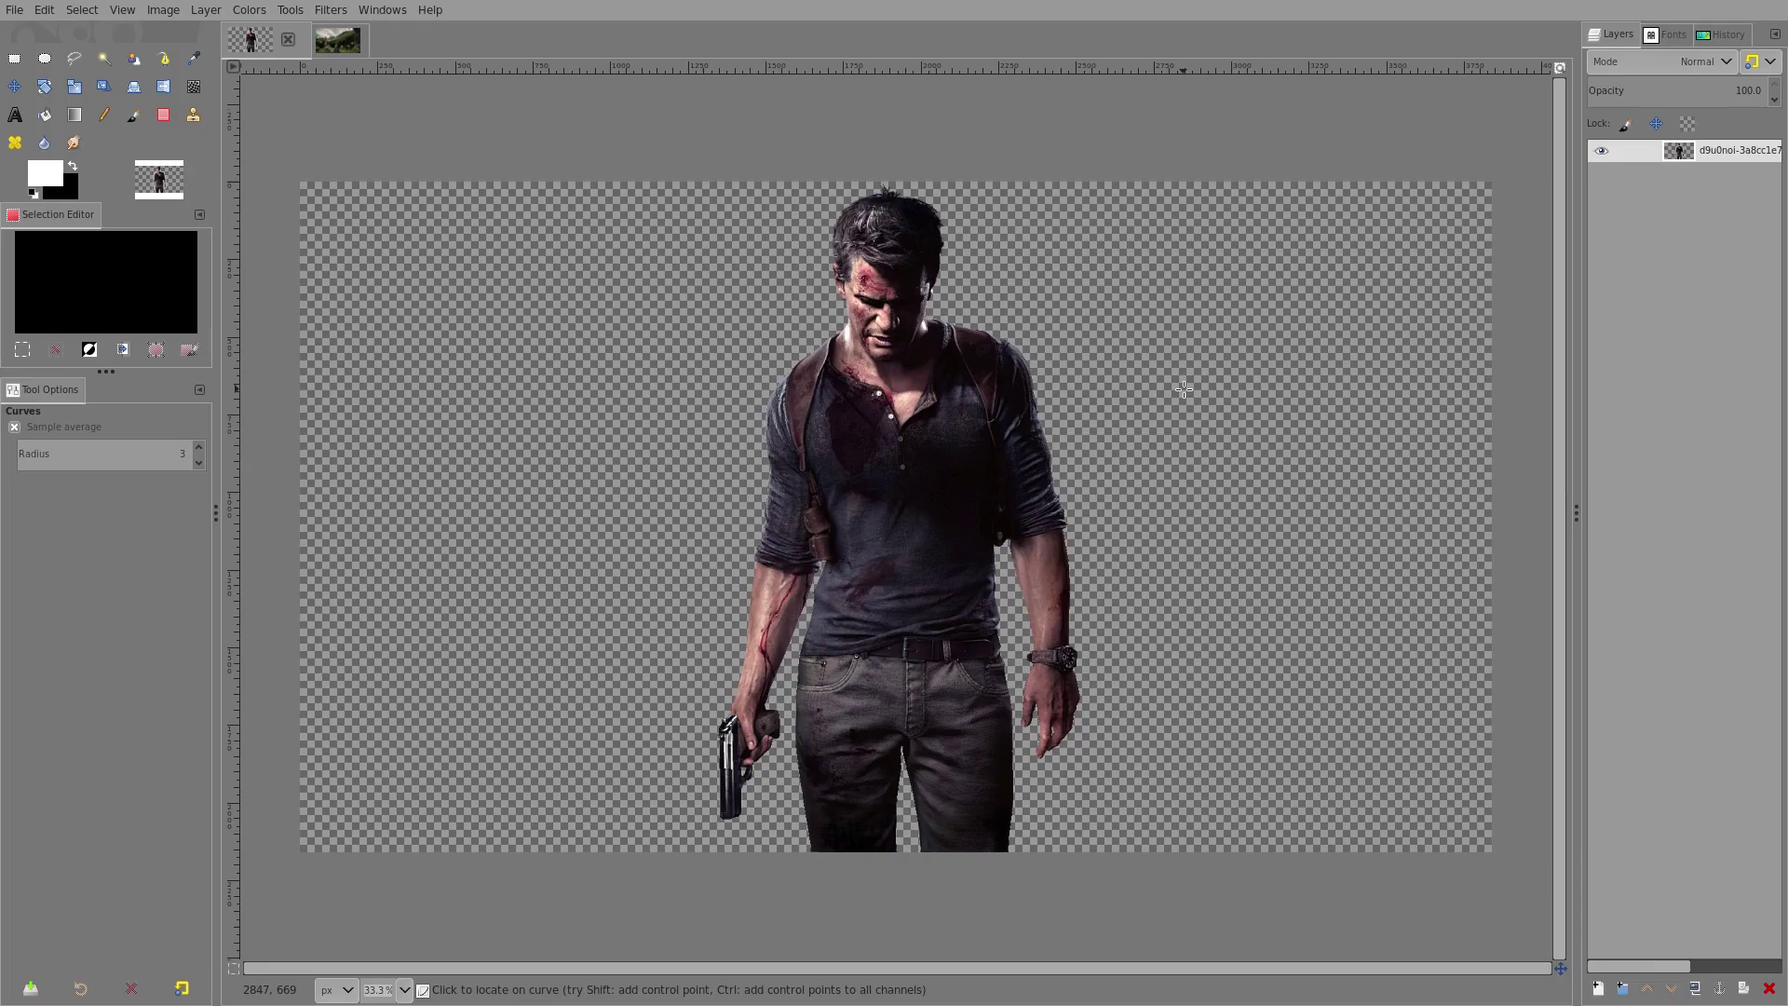
# Copy the cut-out character and paste it as a new layer into the jungle background image.
pyautogui.click(44, 12)
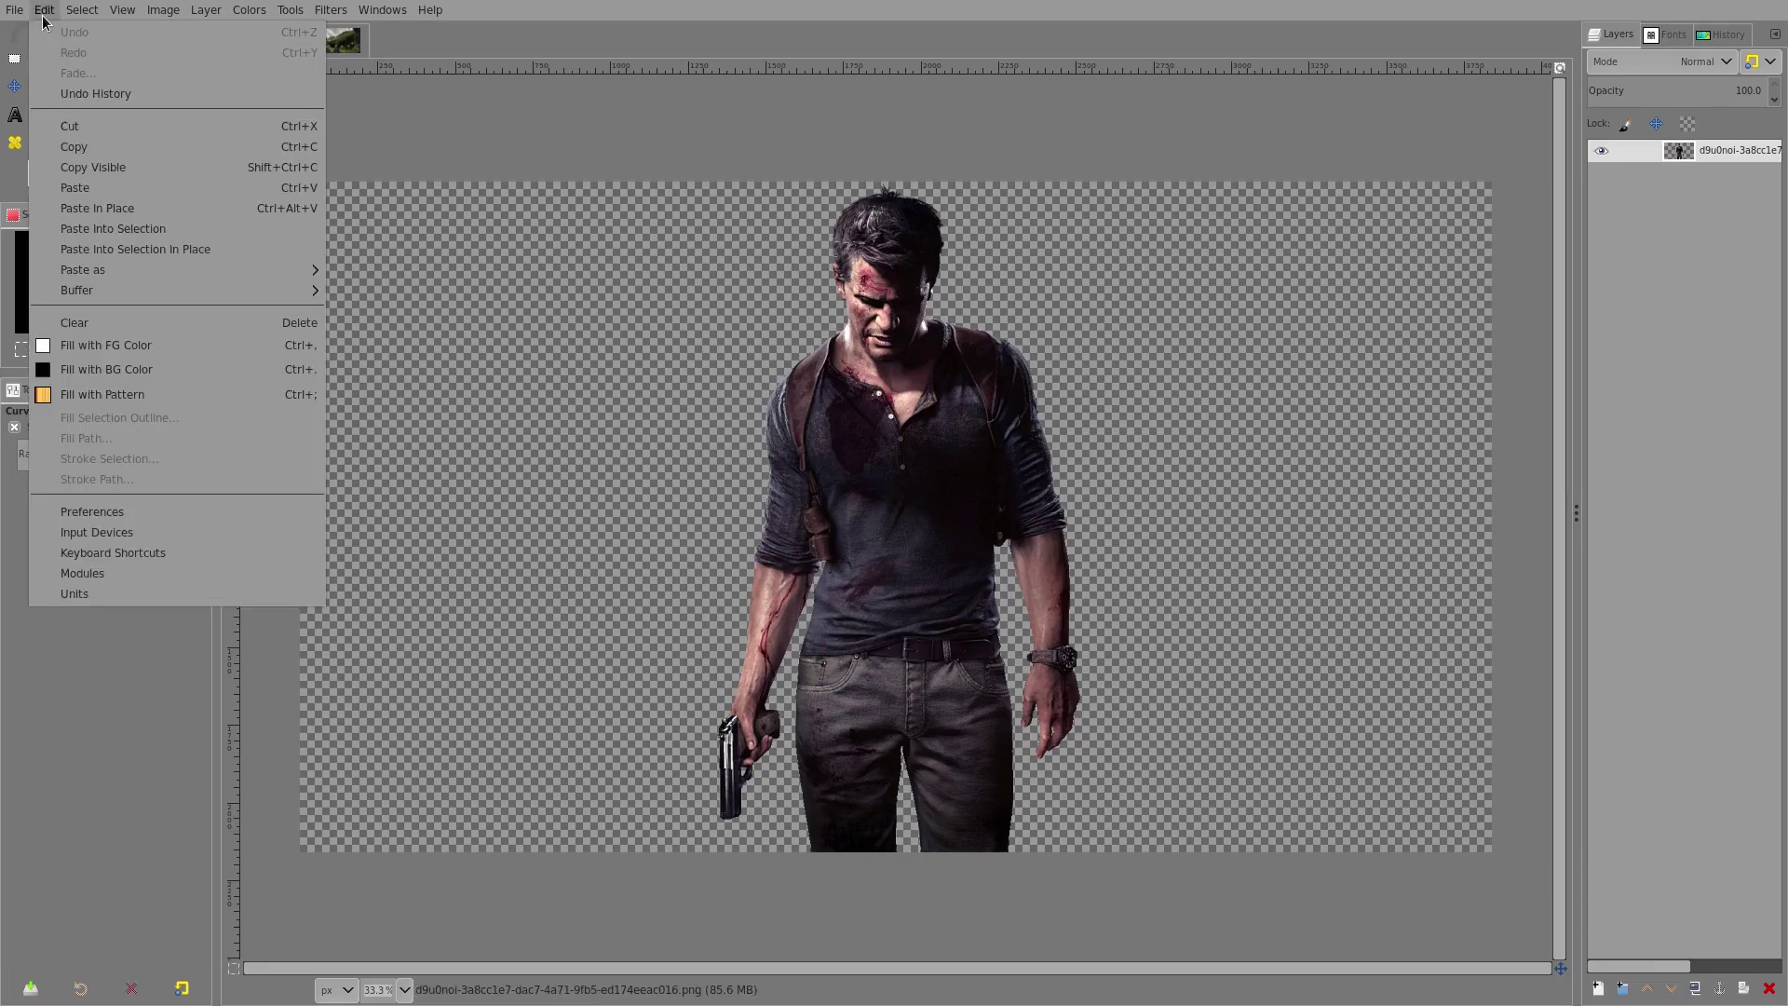
pyautogui.click(108, 147)
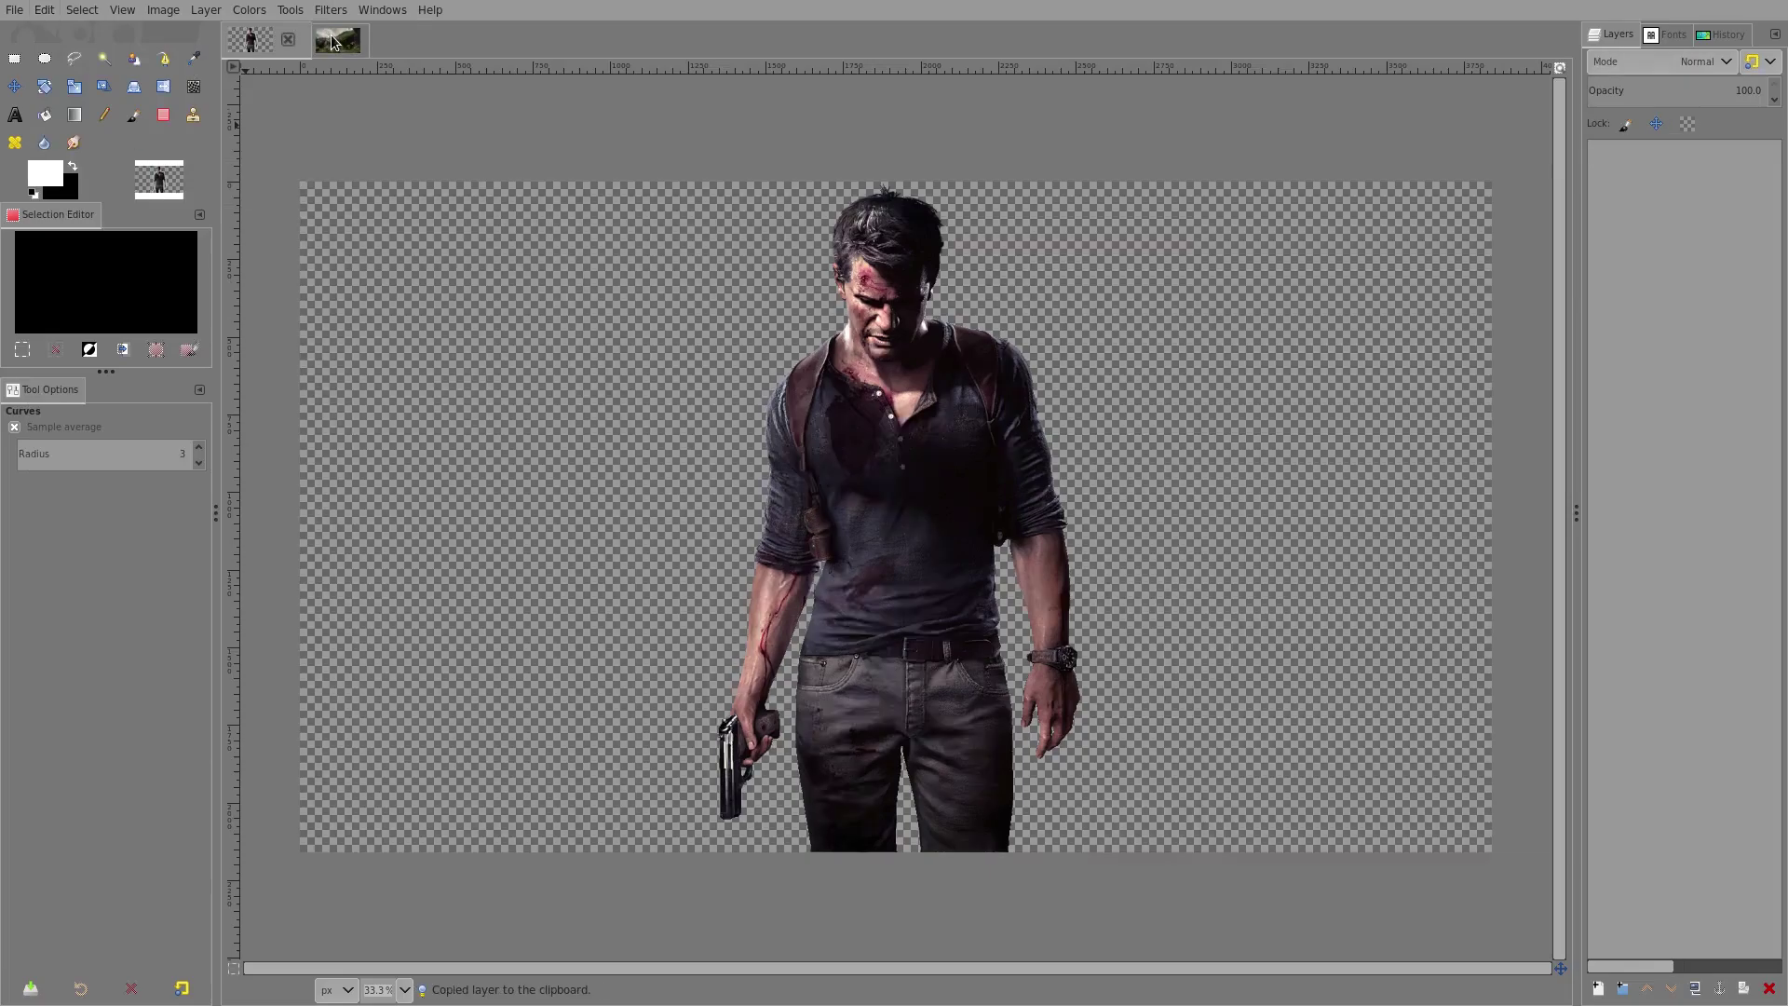
pyautogui.click(332, 41)
pyautogui.click(44, 12)
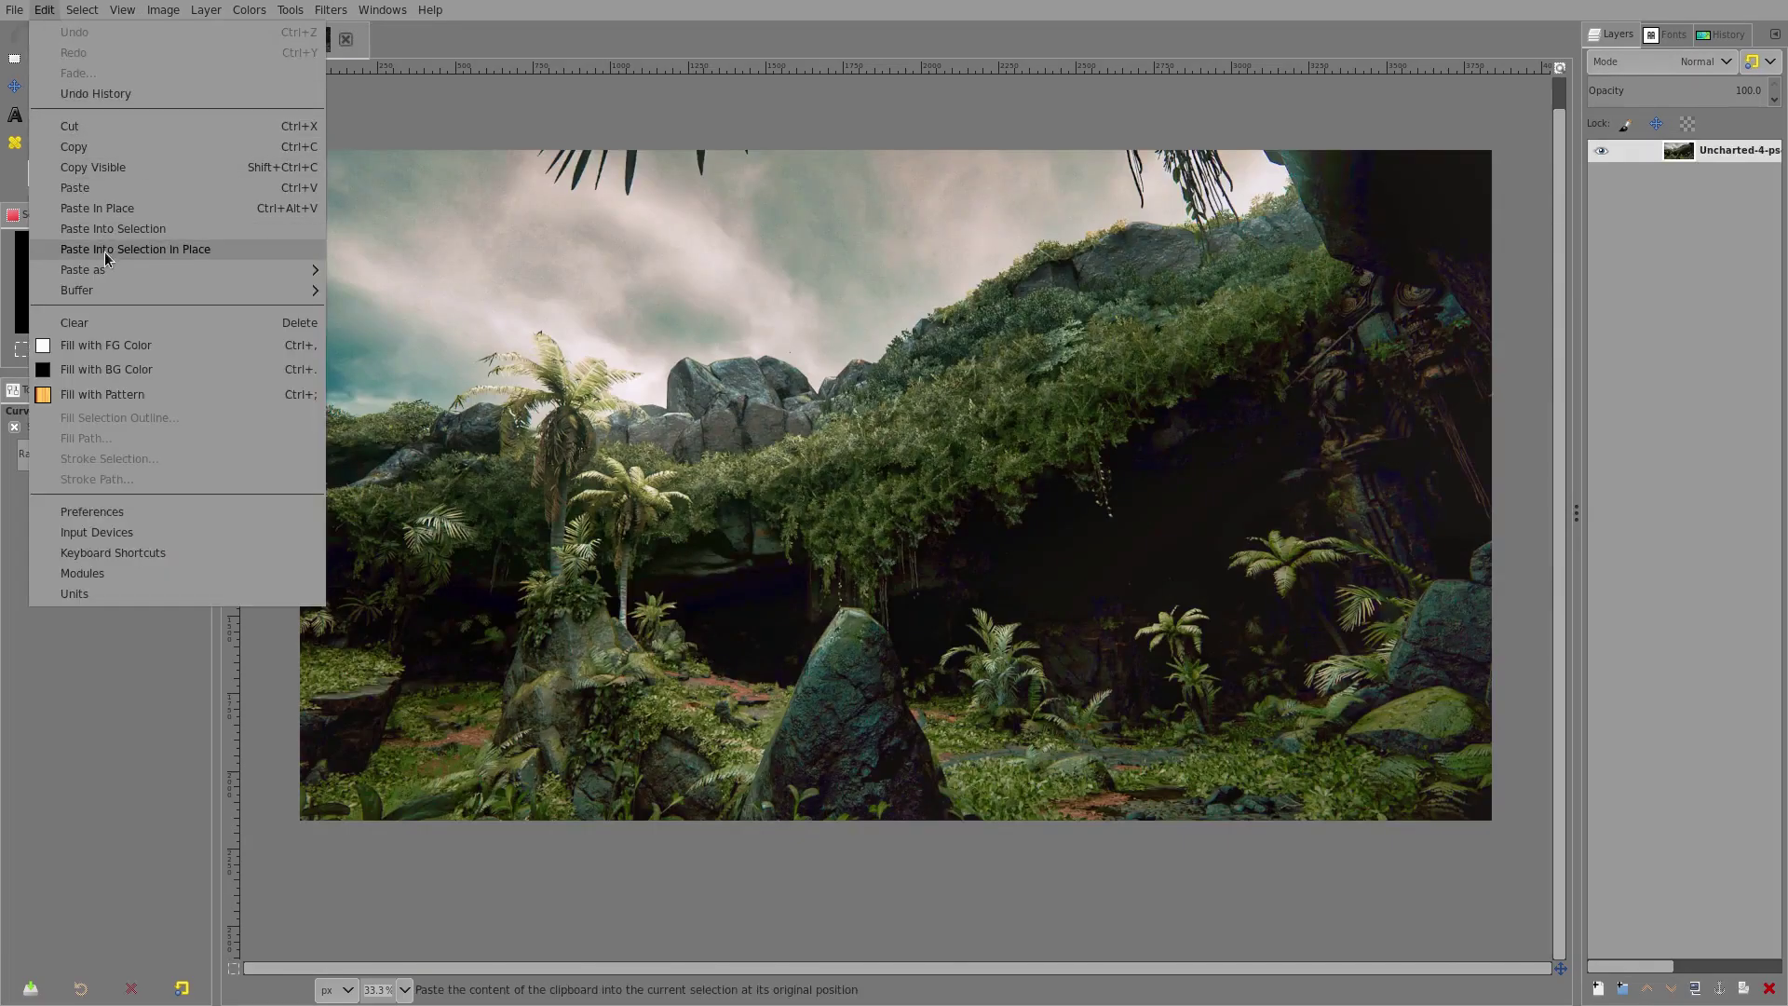
pyautogui.moveTo(102, 269)
pyautogui.click(413, 271)
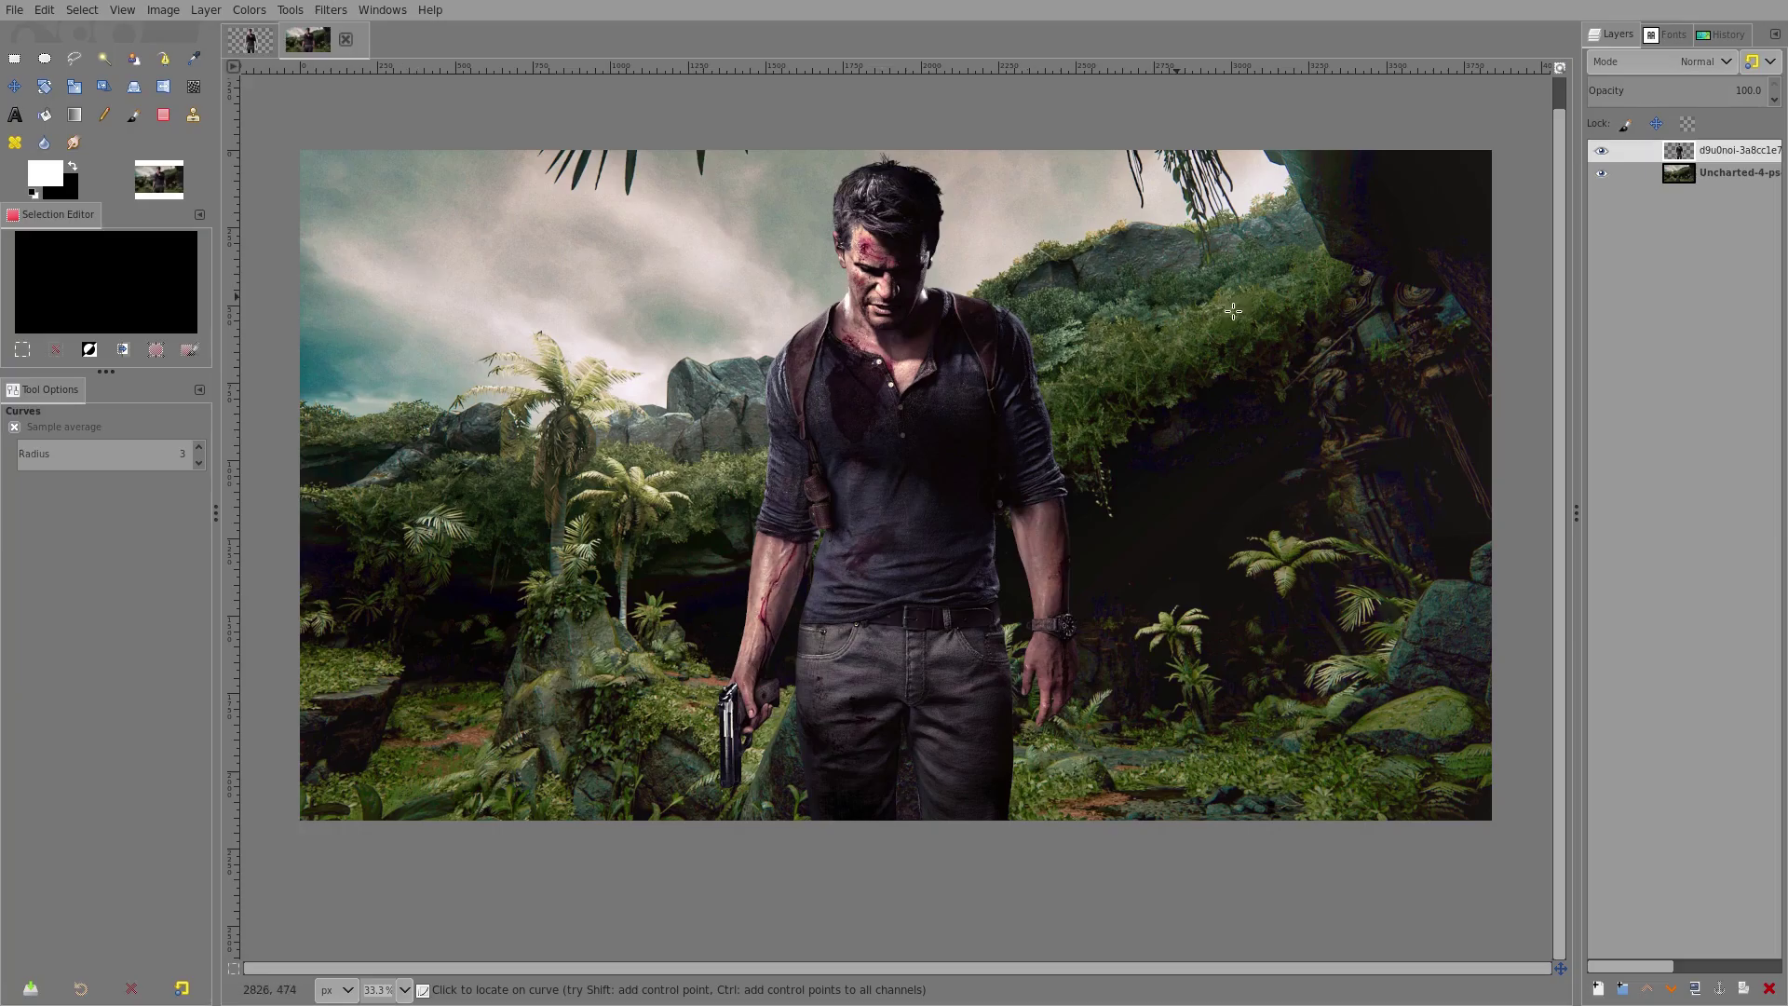
# Try moving the character layer toward the left side of the jungle scene, and undo the move.
pyautogui.scroll(-2, 1112, 541)
pyautogui.scroll(1, 1106, 535)
pyautogui.click(14, 86)
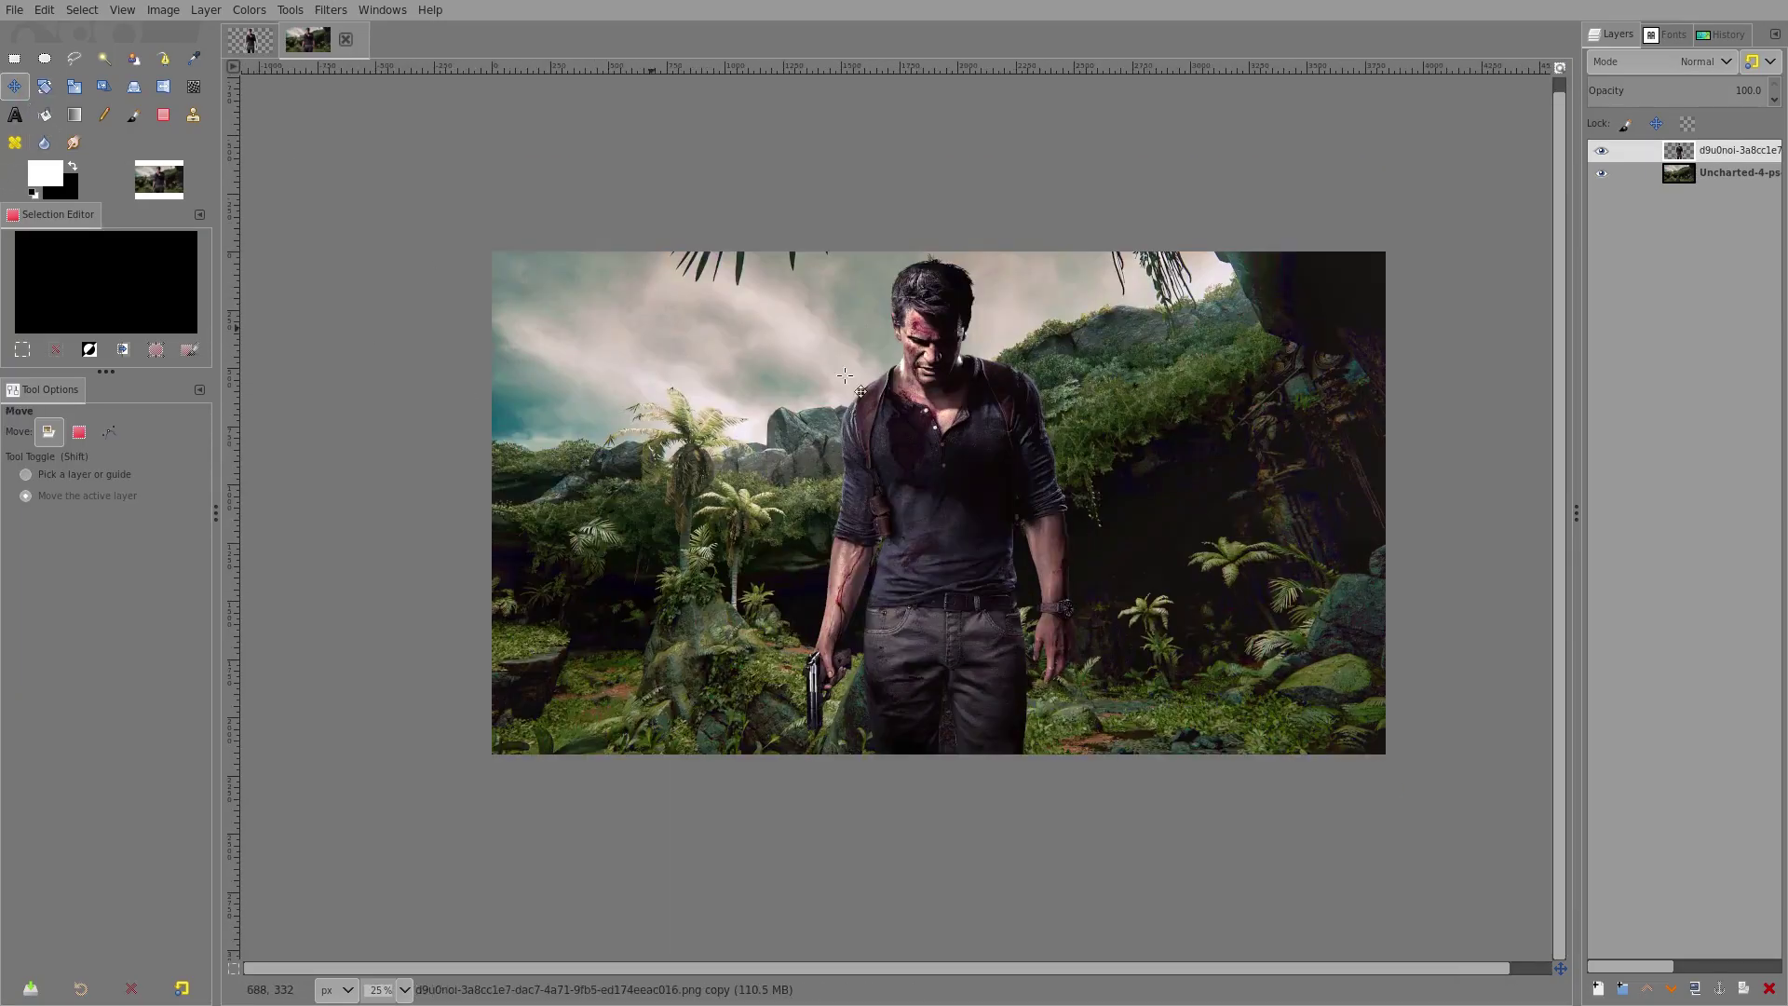
pyautogui.moveTo(1017, 413); pyautogui.dragTo(820, 413)
pyautogui.scroll(-4, 821, 415)
pyautogui.scroll(4, 877, 430)
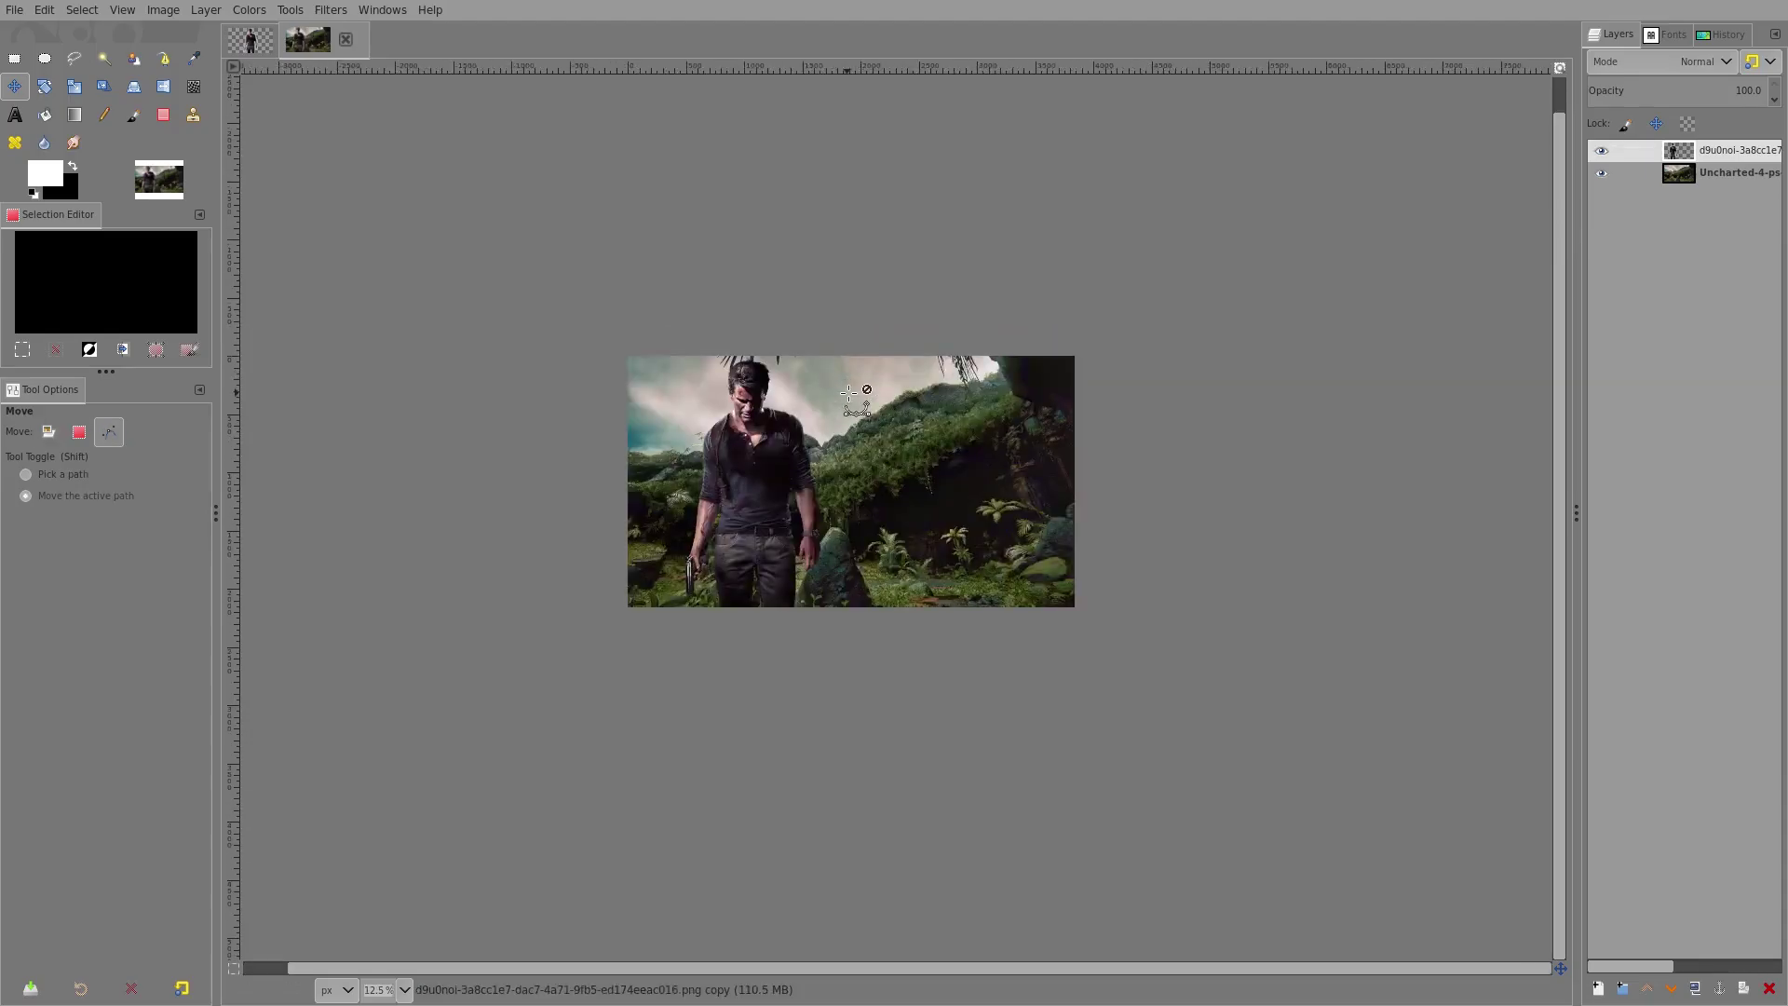
pyautogui.scroll(-1, 1047, 577)
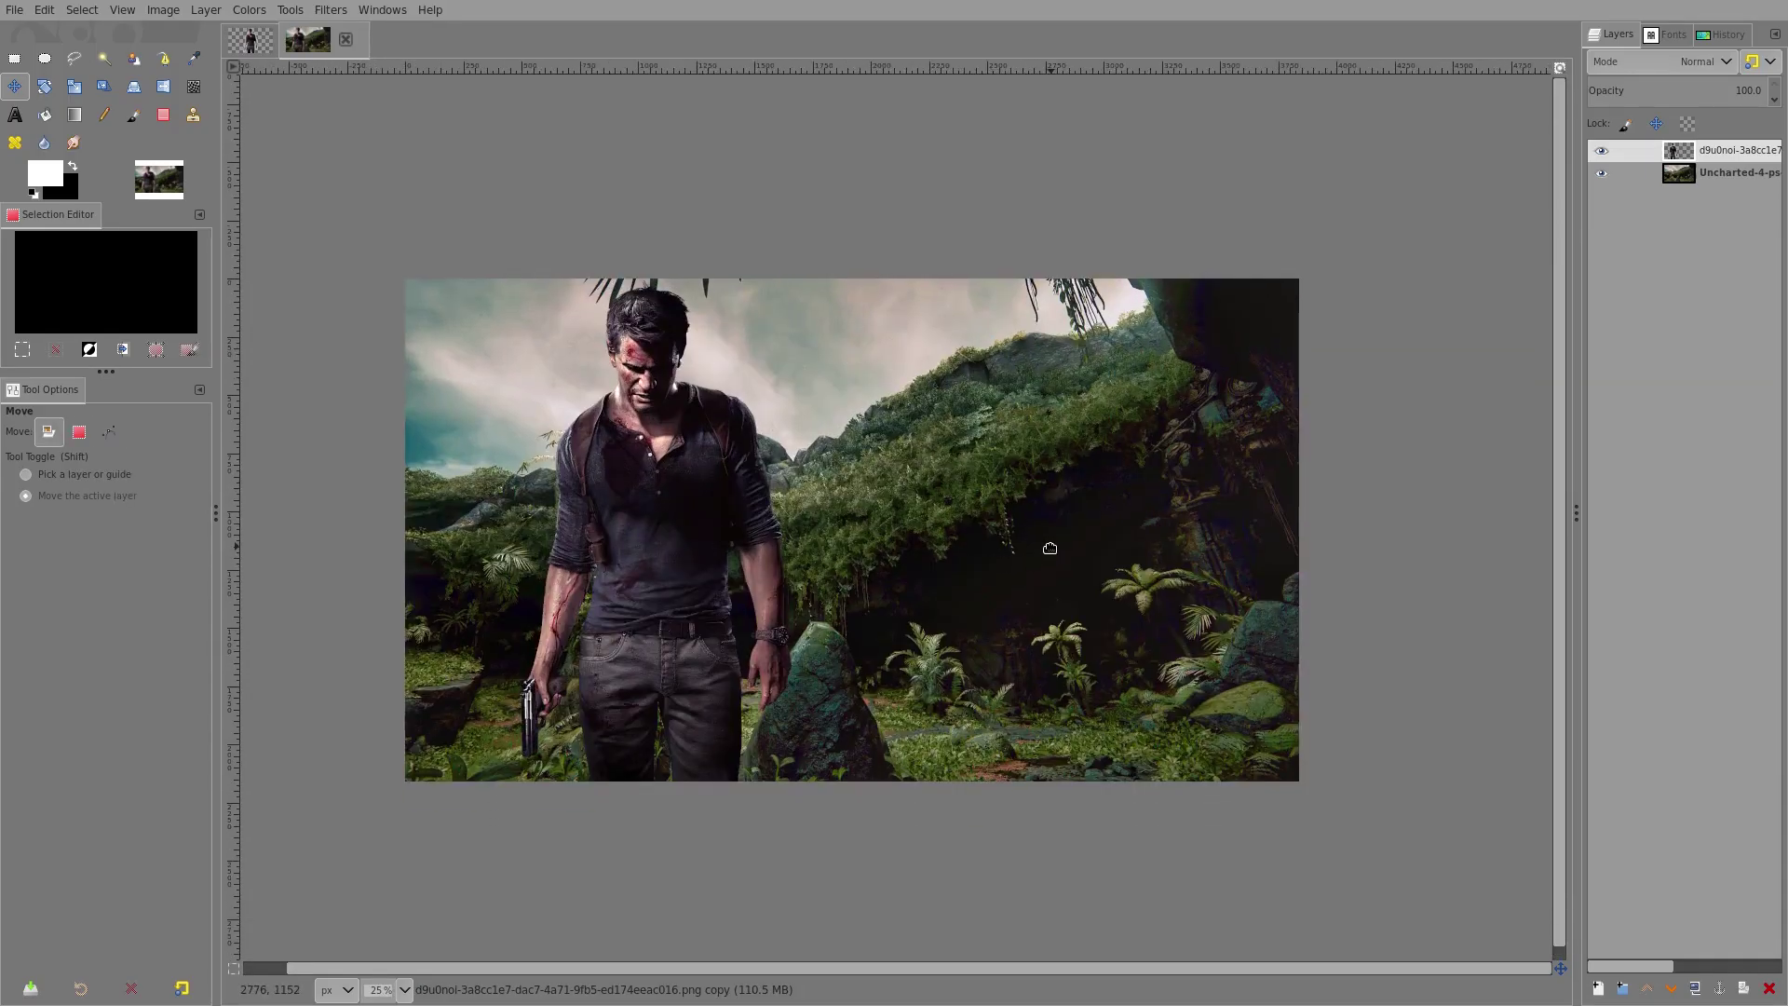
pyautogui.click(1682, 172)
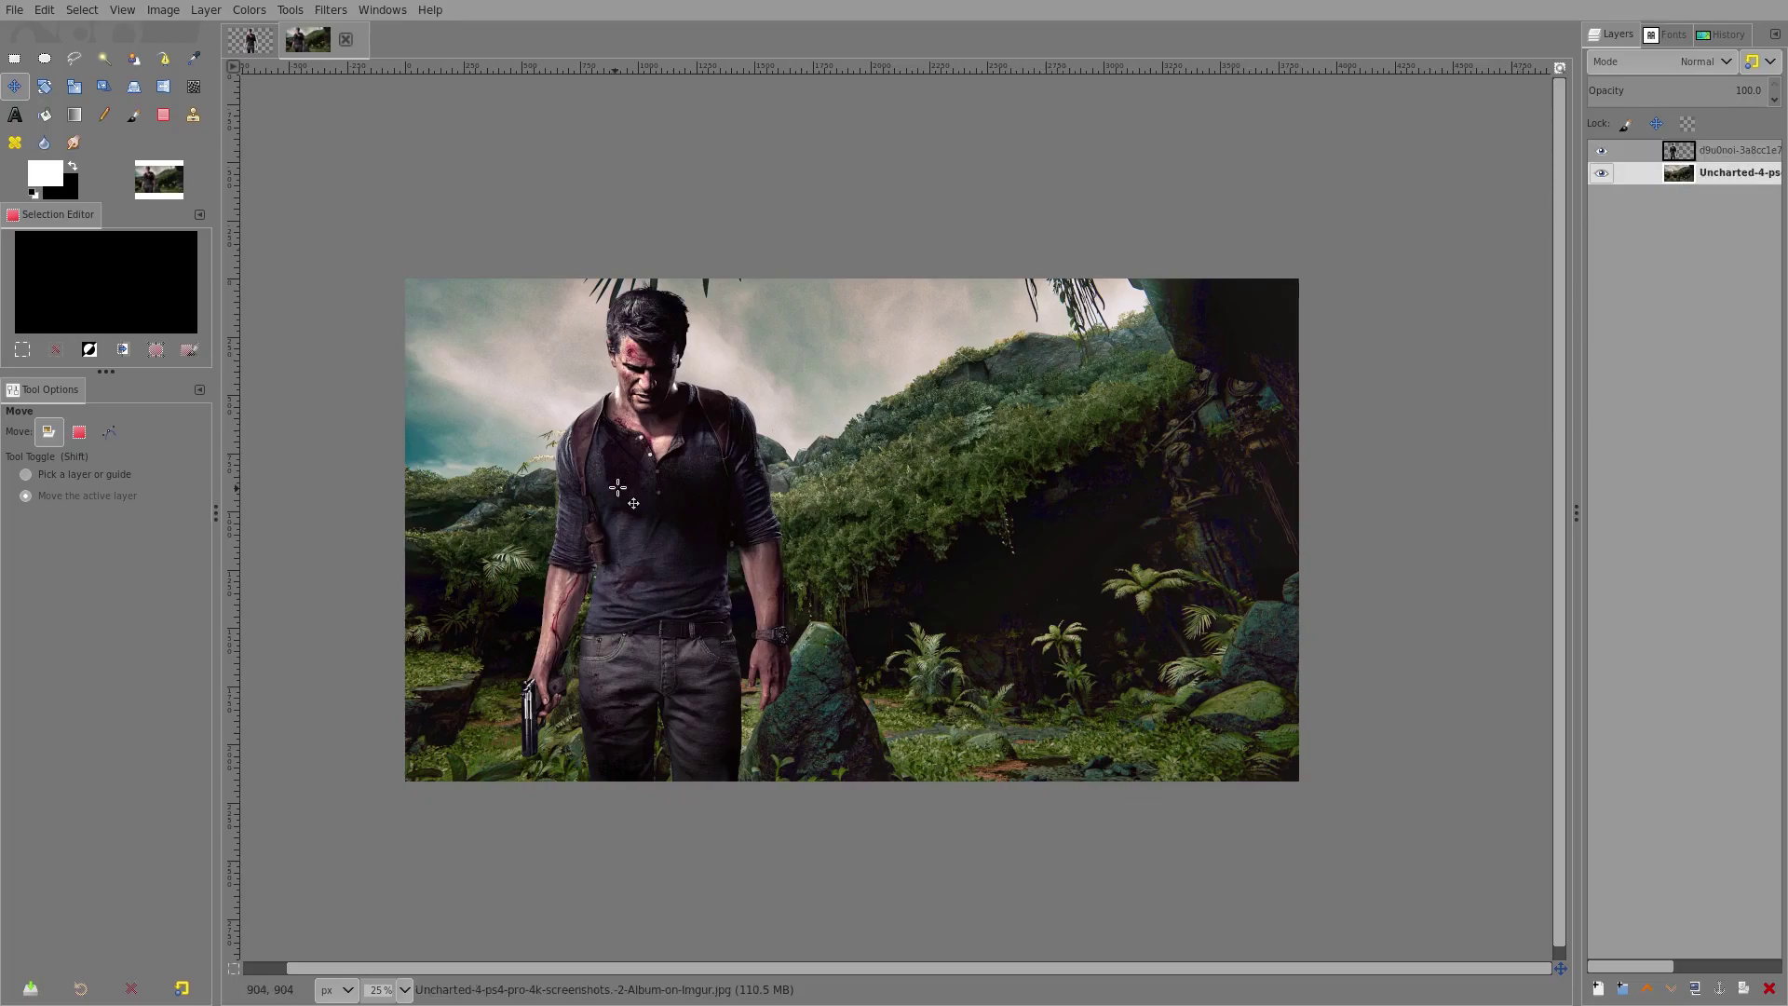
pyautogui.hotkey('ctrl', 'z')
# Try shifting the jungle background layer slightly sideways.
pyautogui.scroll(-3, 920, 578)
pyautogui.scroll(4, 919, 574)
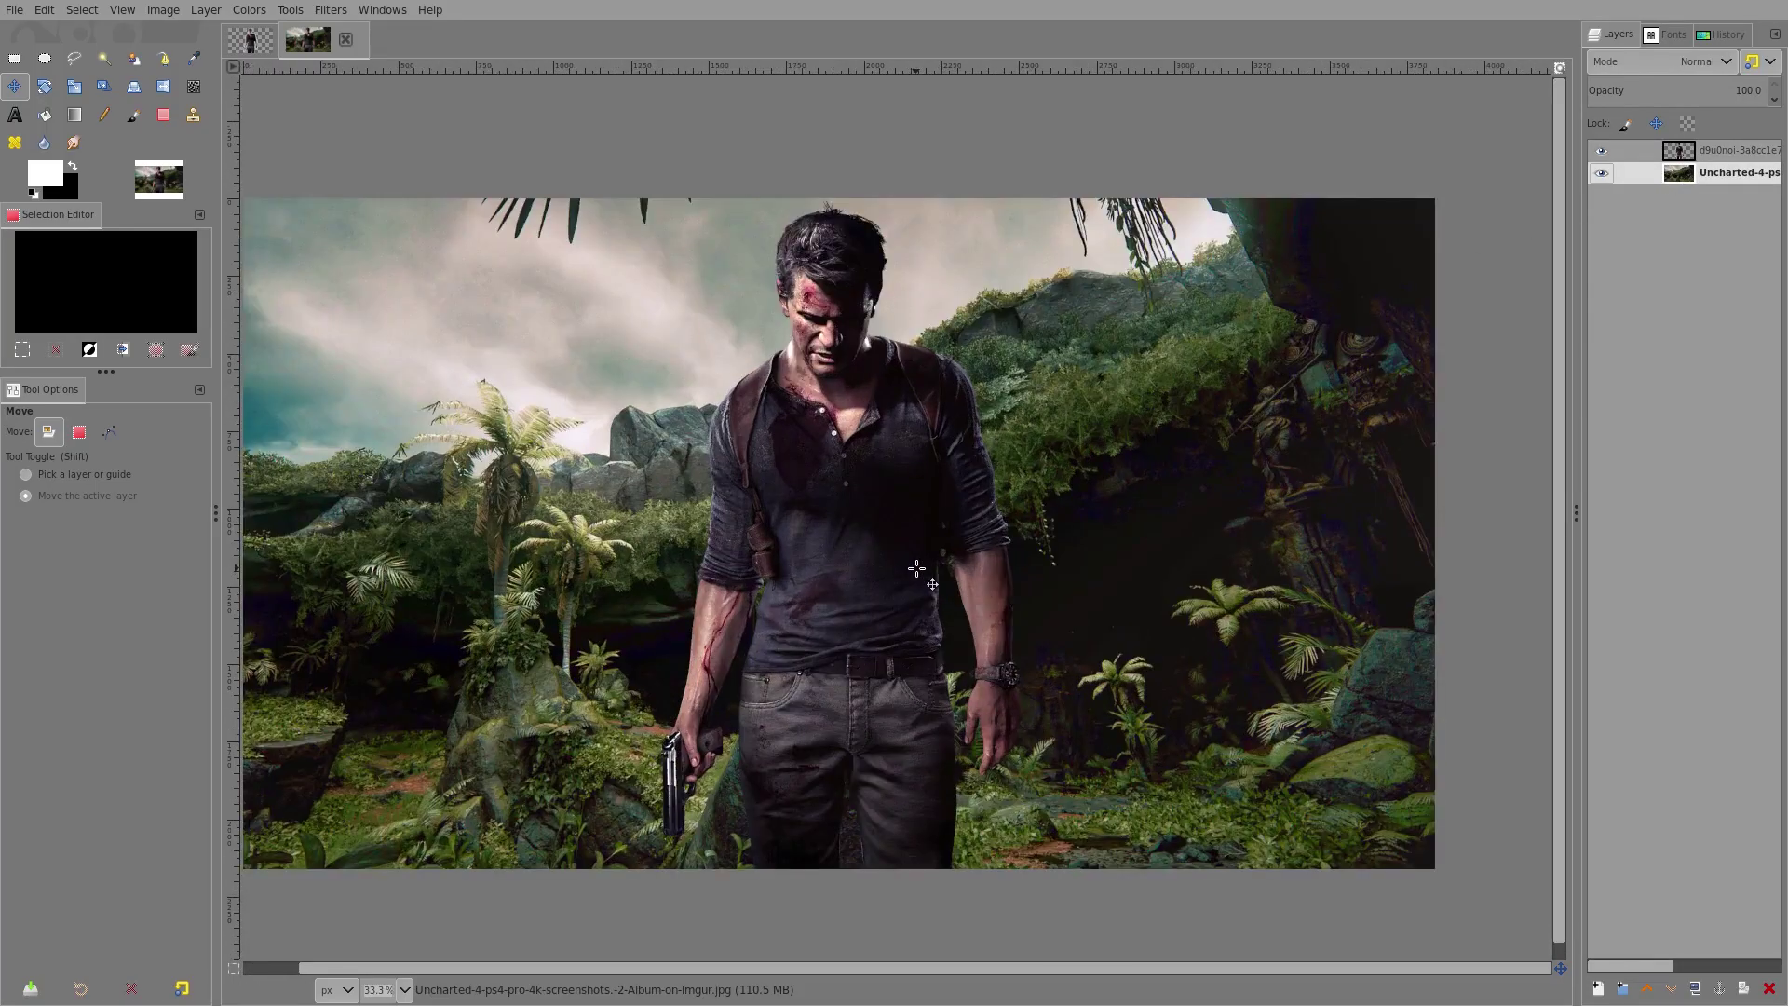
pyautogui.scroll(-1, 912, 561)
pyautogui.moveTo(945, 546); pyautogui.dragTo(972, 544)
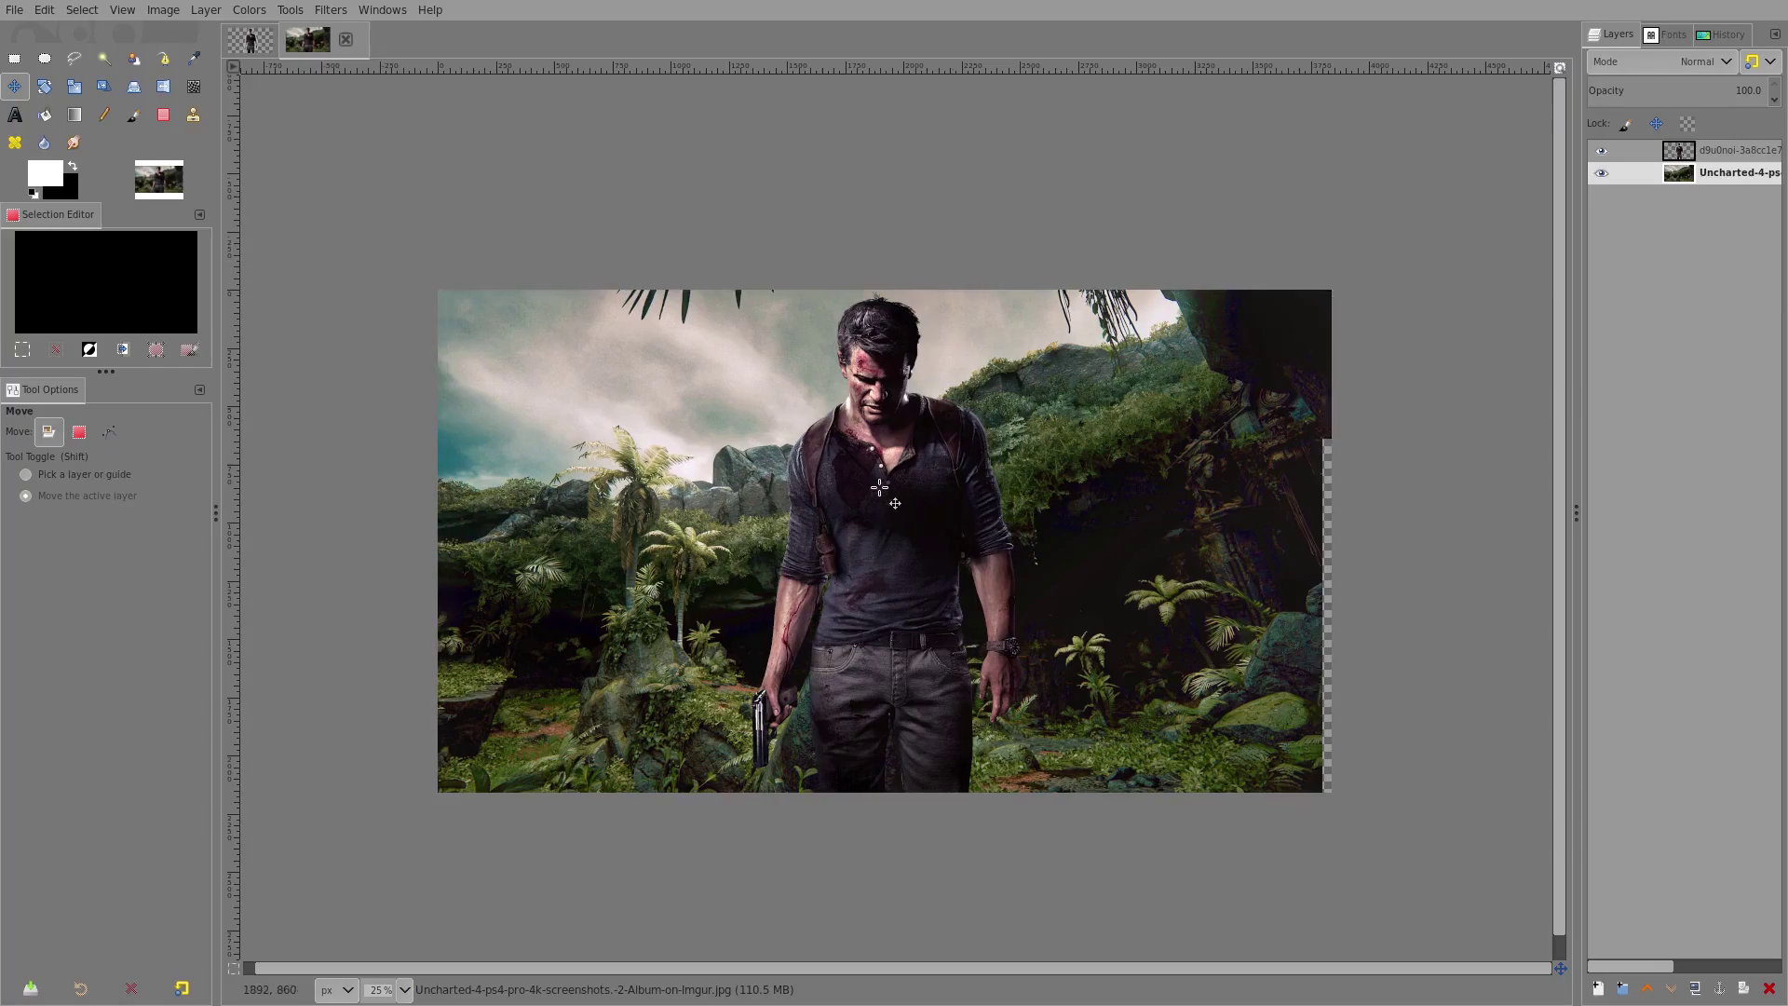
pyautogui.moveTo(879, 485); pyautogui.dragTo(870, 485)
pyautogui.scroll(-2, 1018, 508)
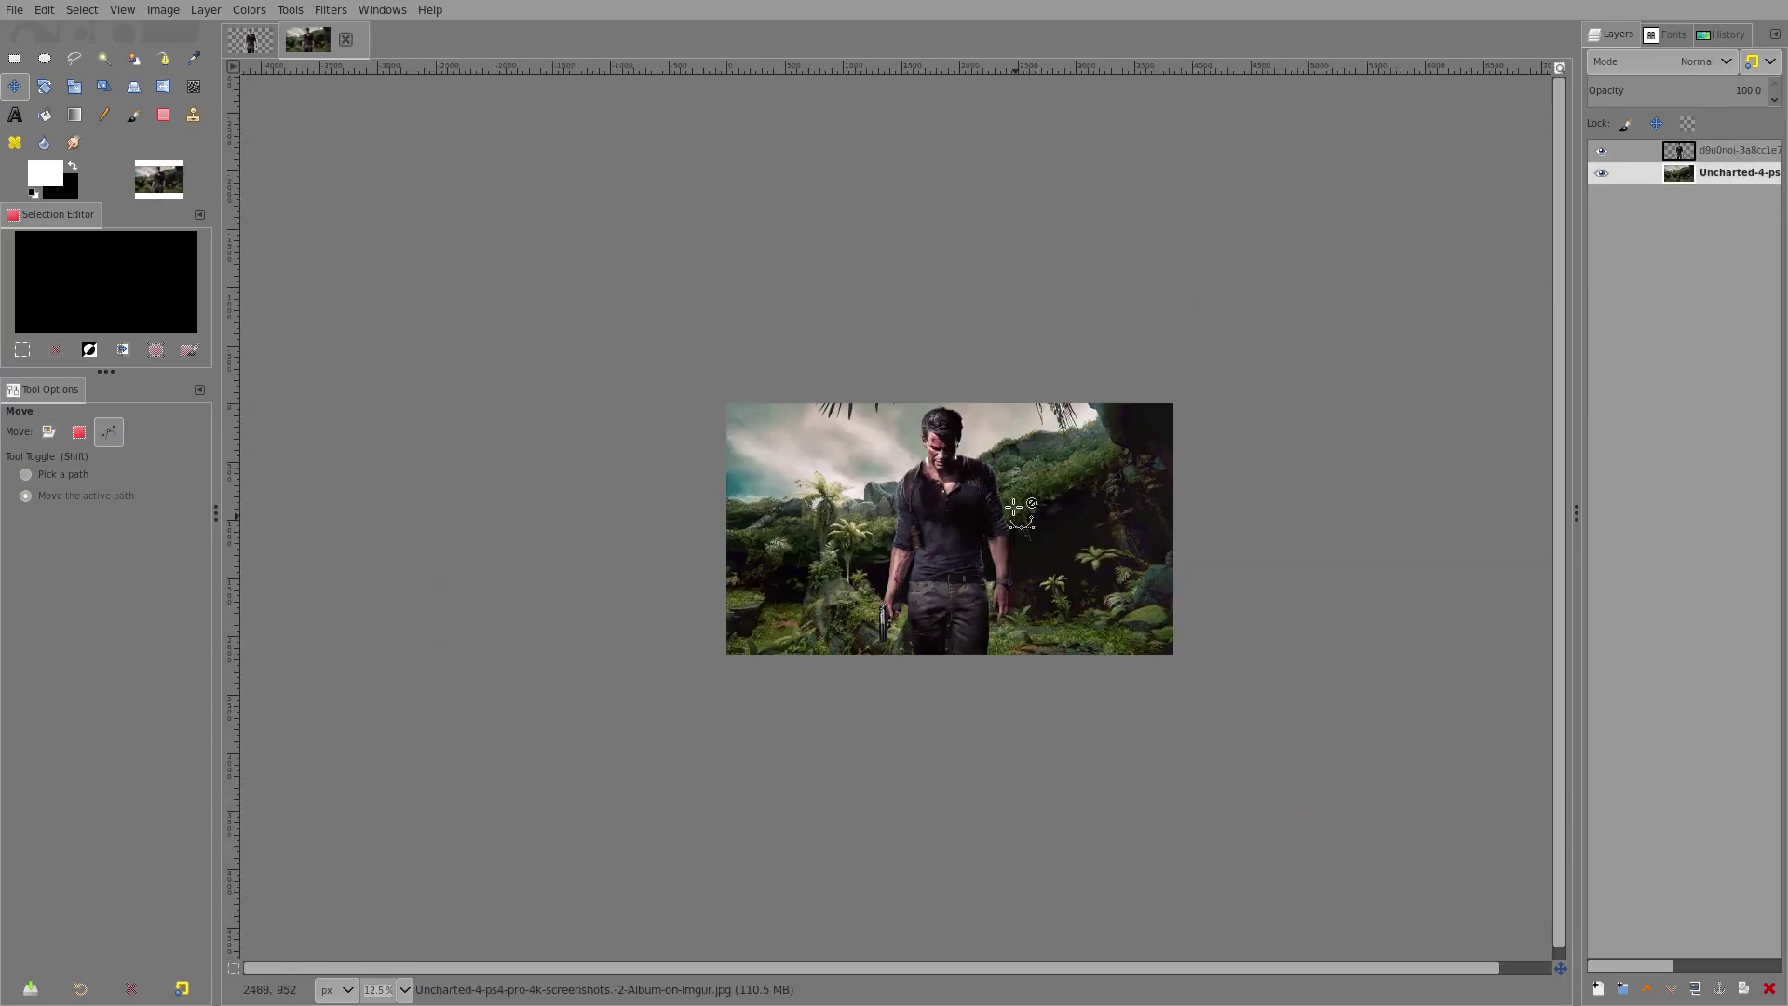
# Crop the character layer to its content, undoing any trial move of the layer.
pyautogui.scroll(1, 1018, 508)
pyautogui.click(206, 10)
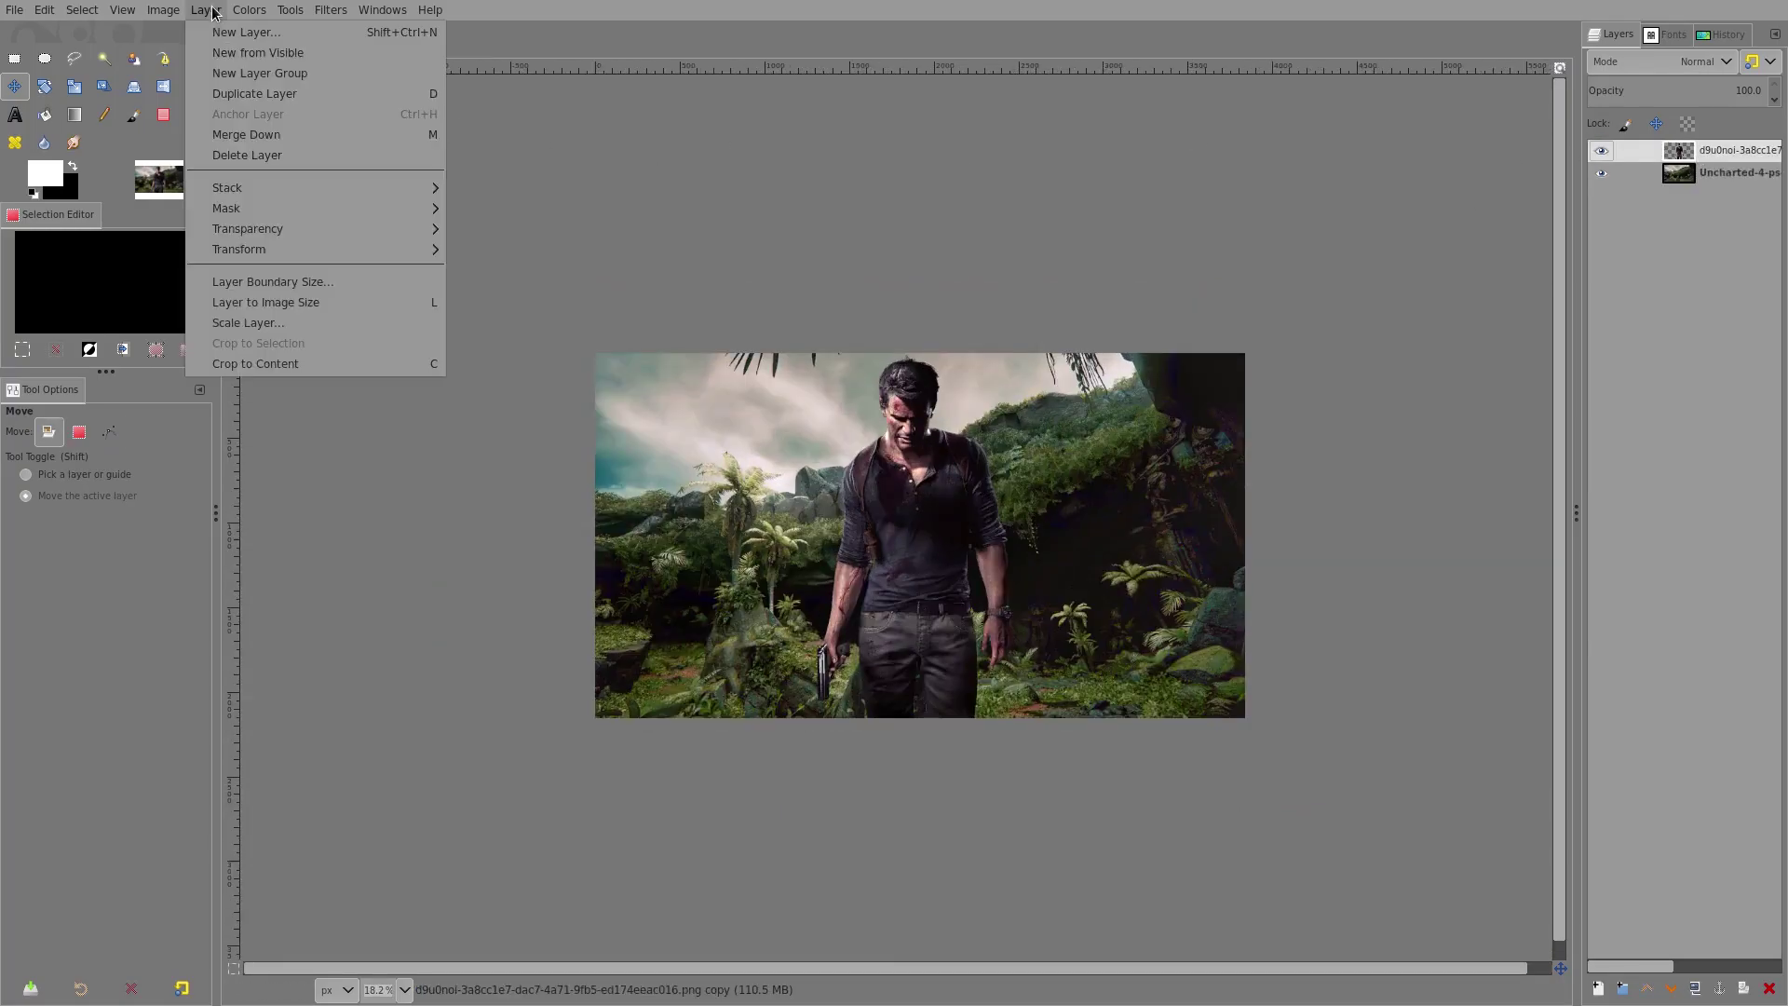
pyautogui.click(262, 365)
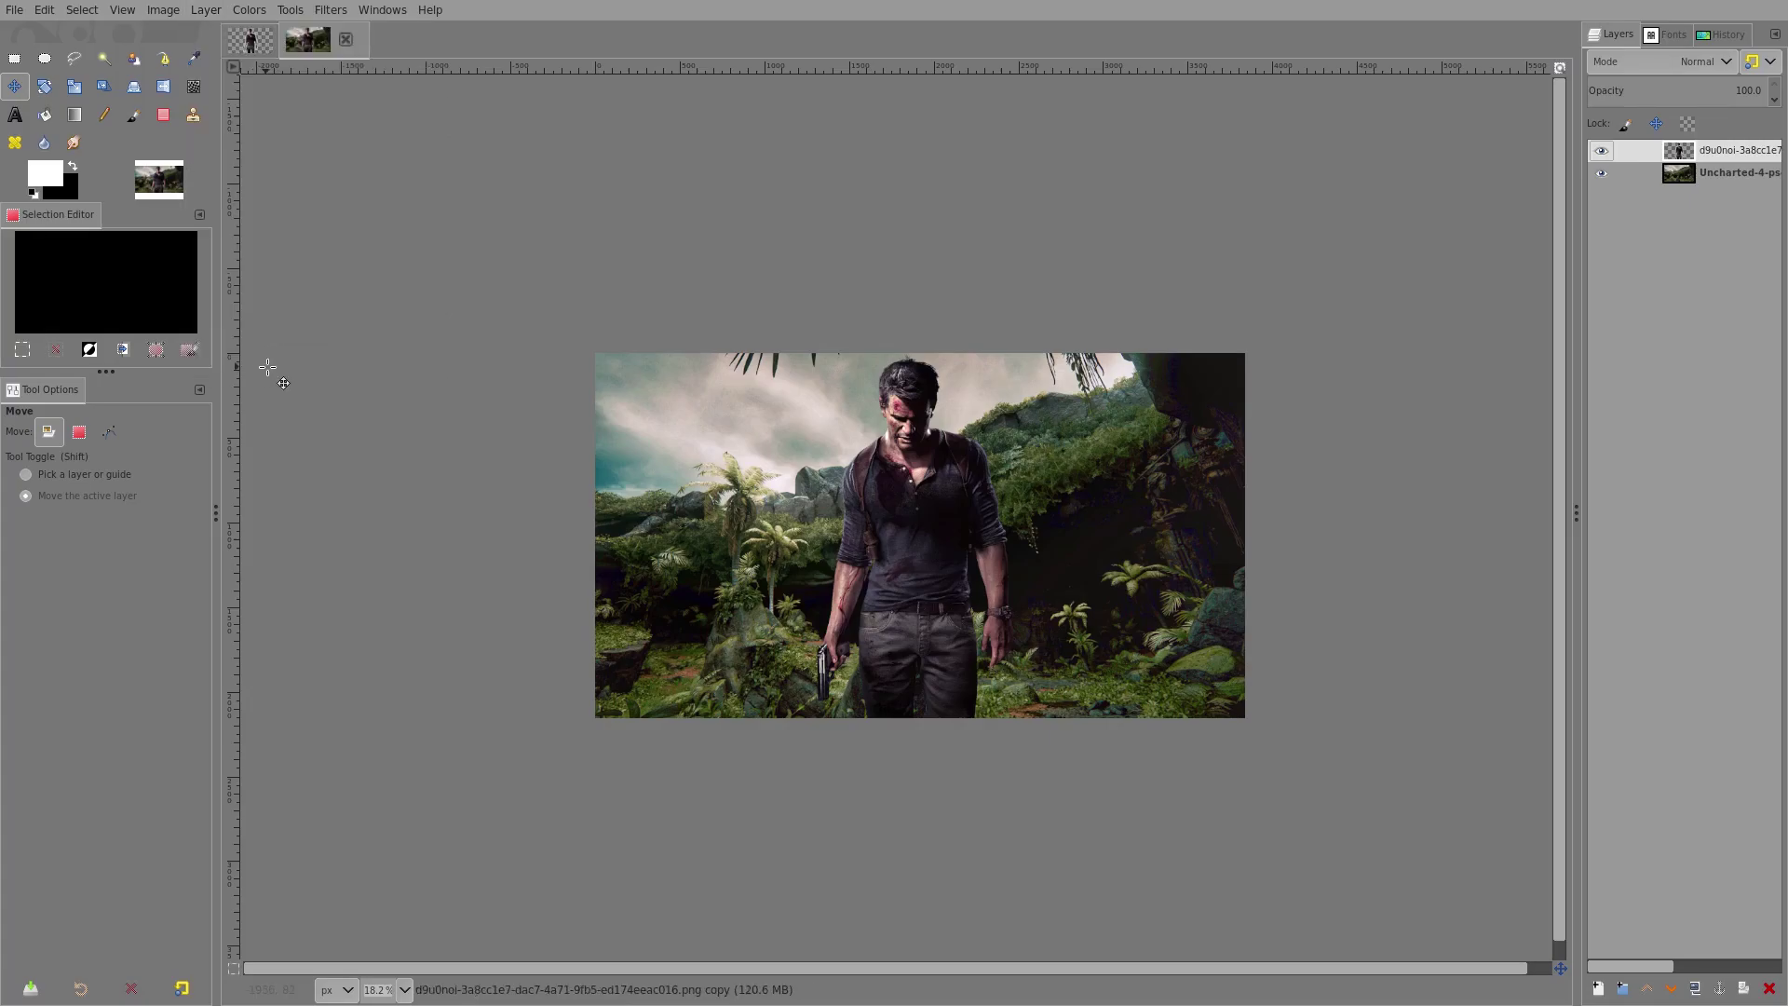
pyautogui.moveTo(742, 552); pyautogui.dragTo(788, 506)
pyautogui.hotkey('ctrl', 'z')
# Duplicate the jungle background layer.
pyautogui.scroll(2, 932, 537)
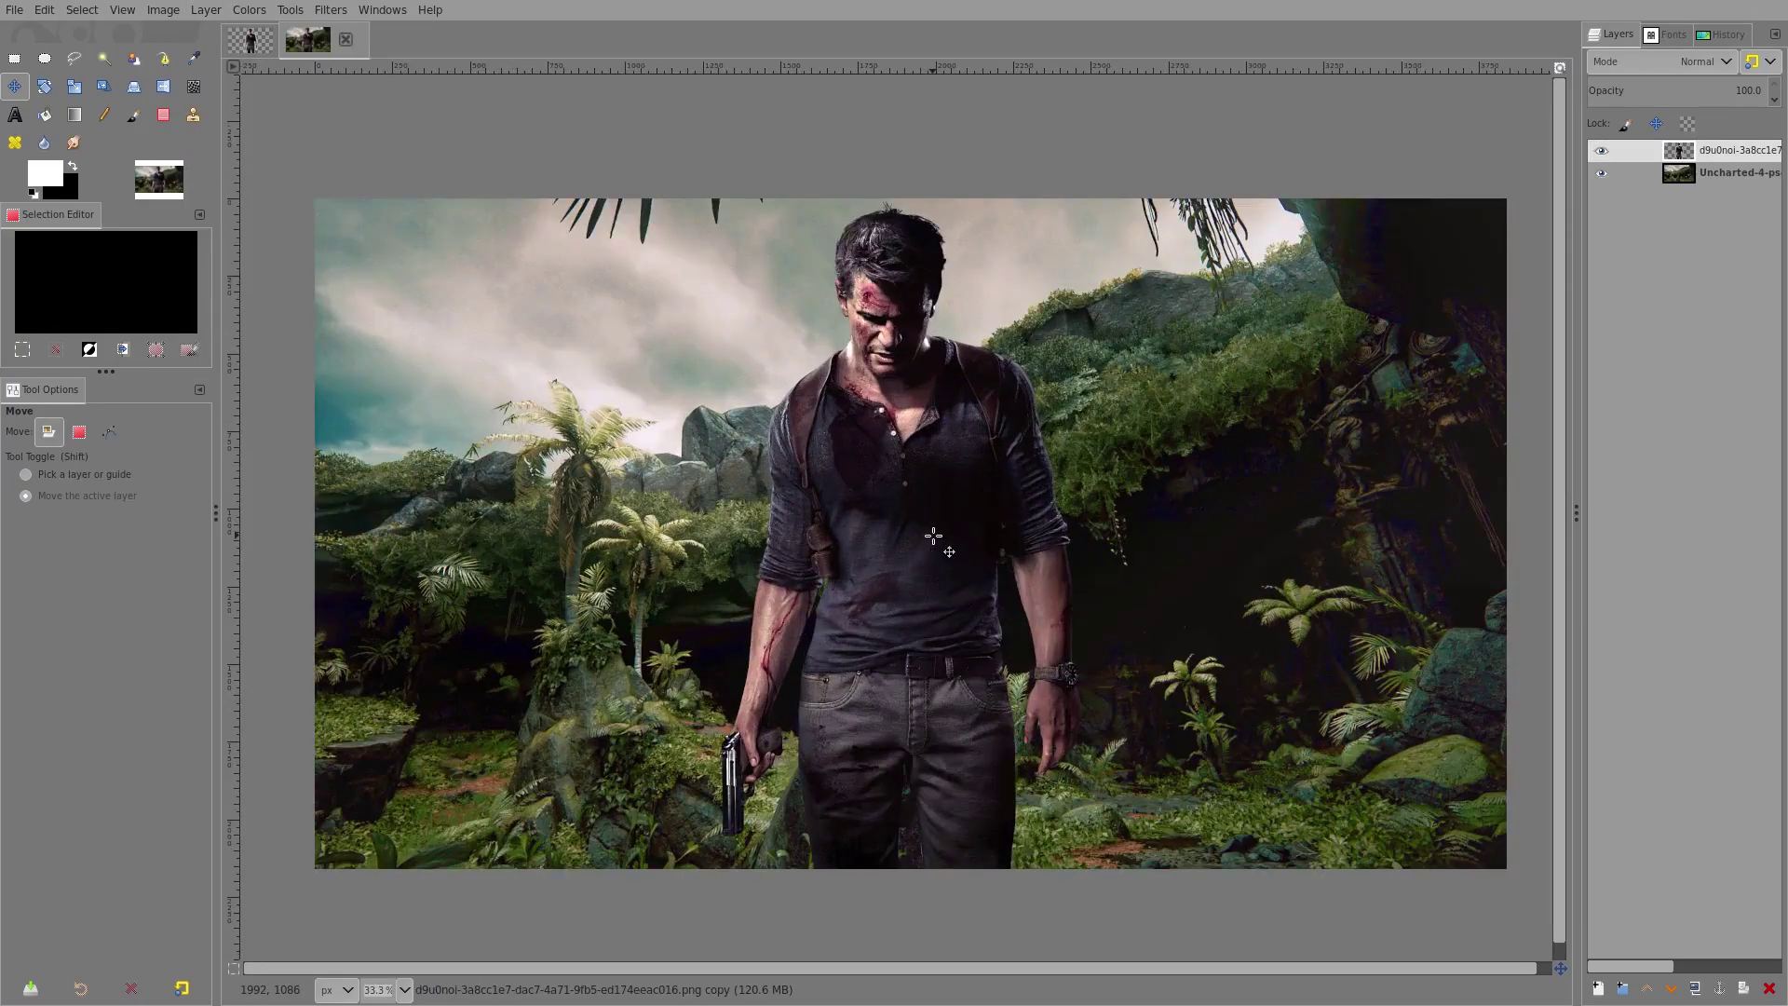
pyautogui.moveTo(1077, 756); pyautogui.dragTo(1027, 758)
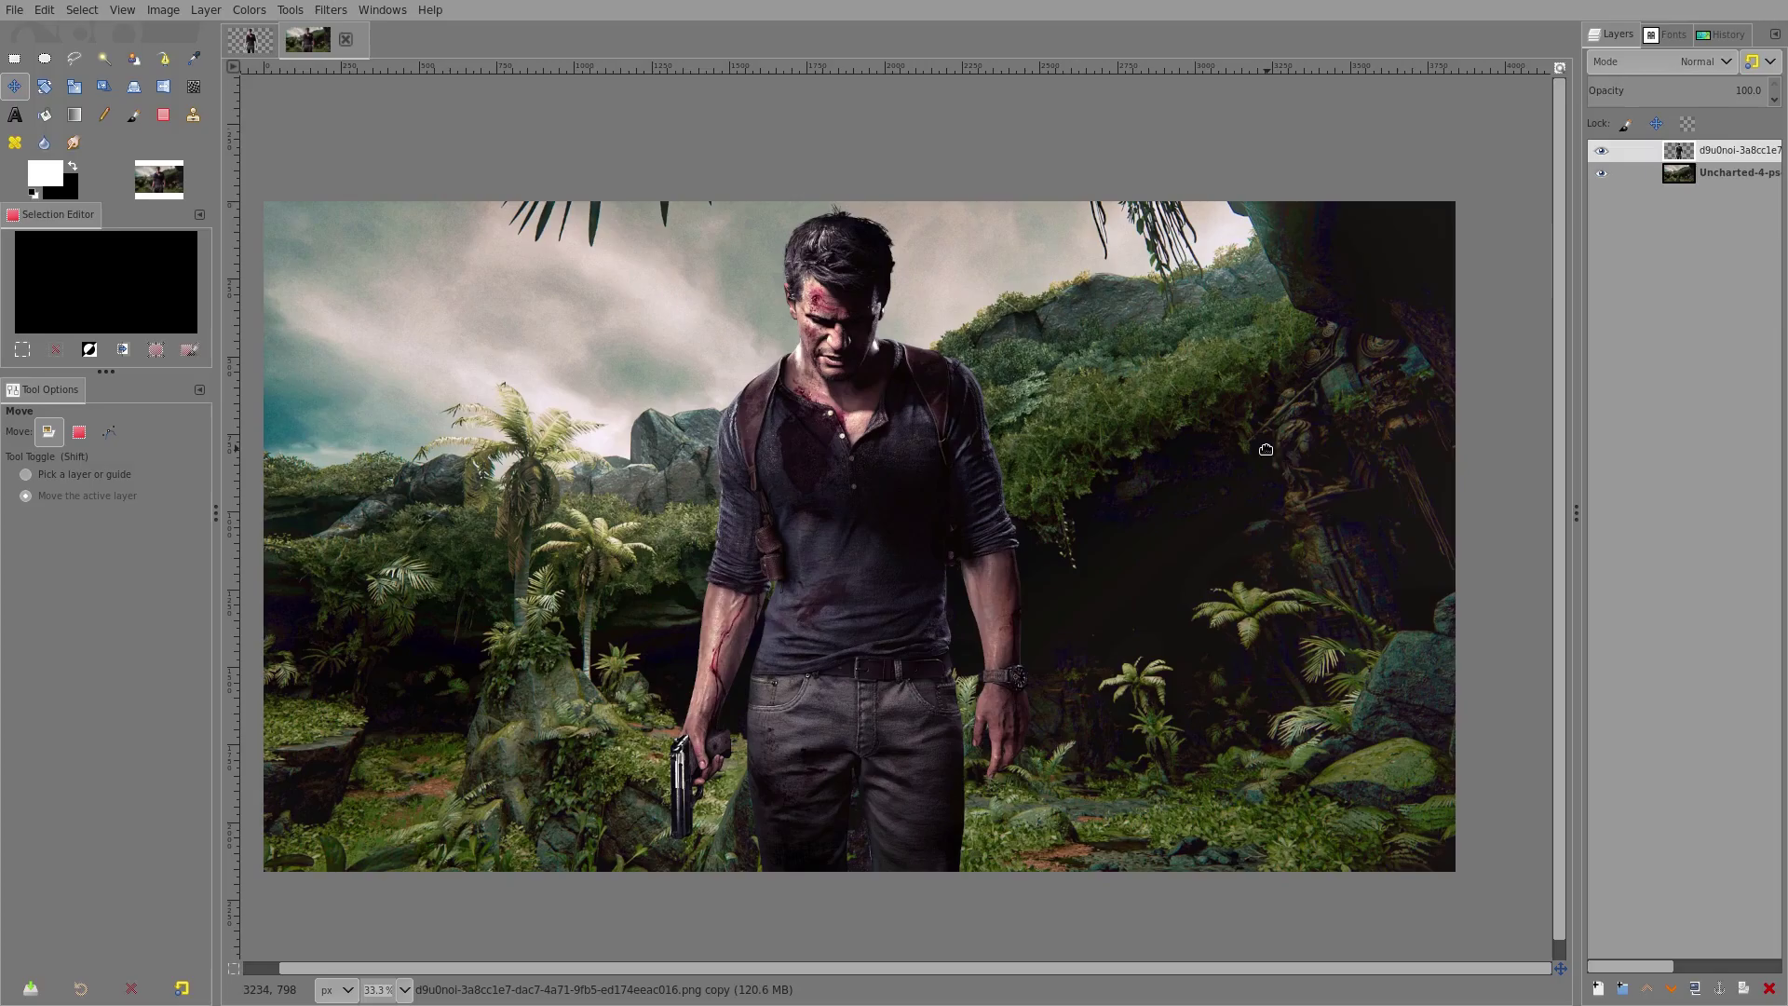
pyautogui.hscroll(-1, 1265, 450)
pyautogui.click(1737, 175)
pyautogui.rightClick(1738, 179)
pyautogui.click(1602, 364)
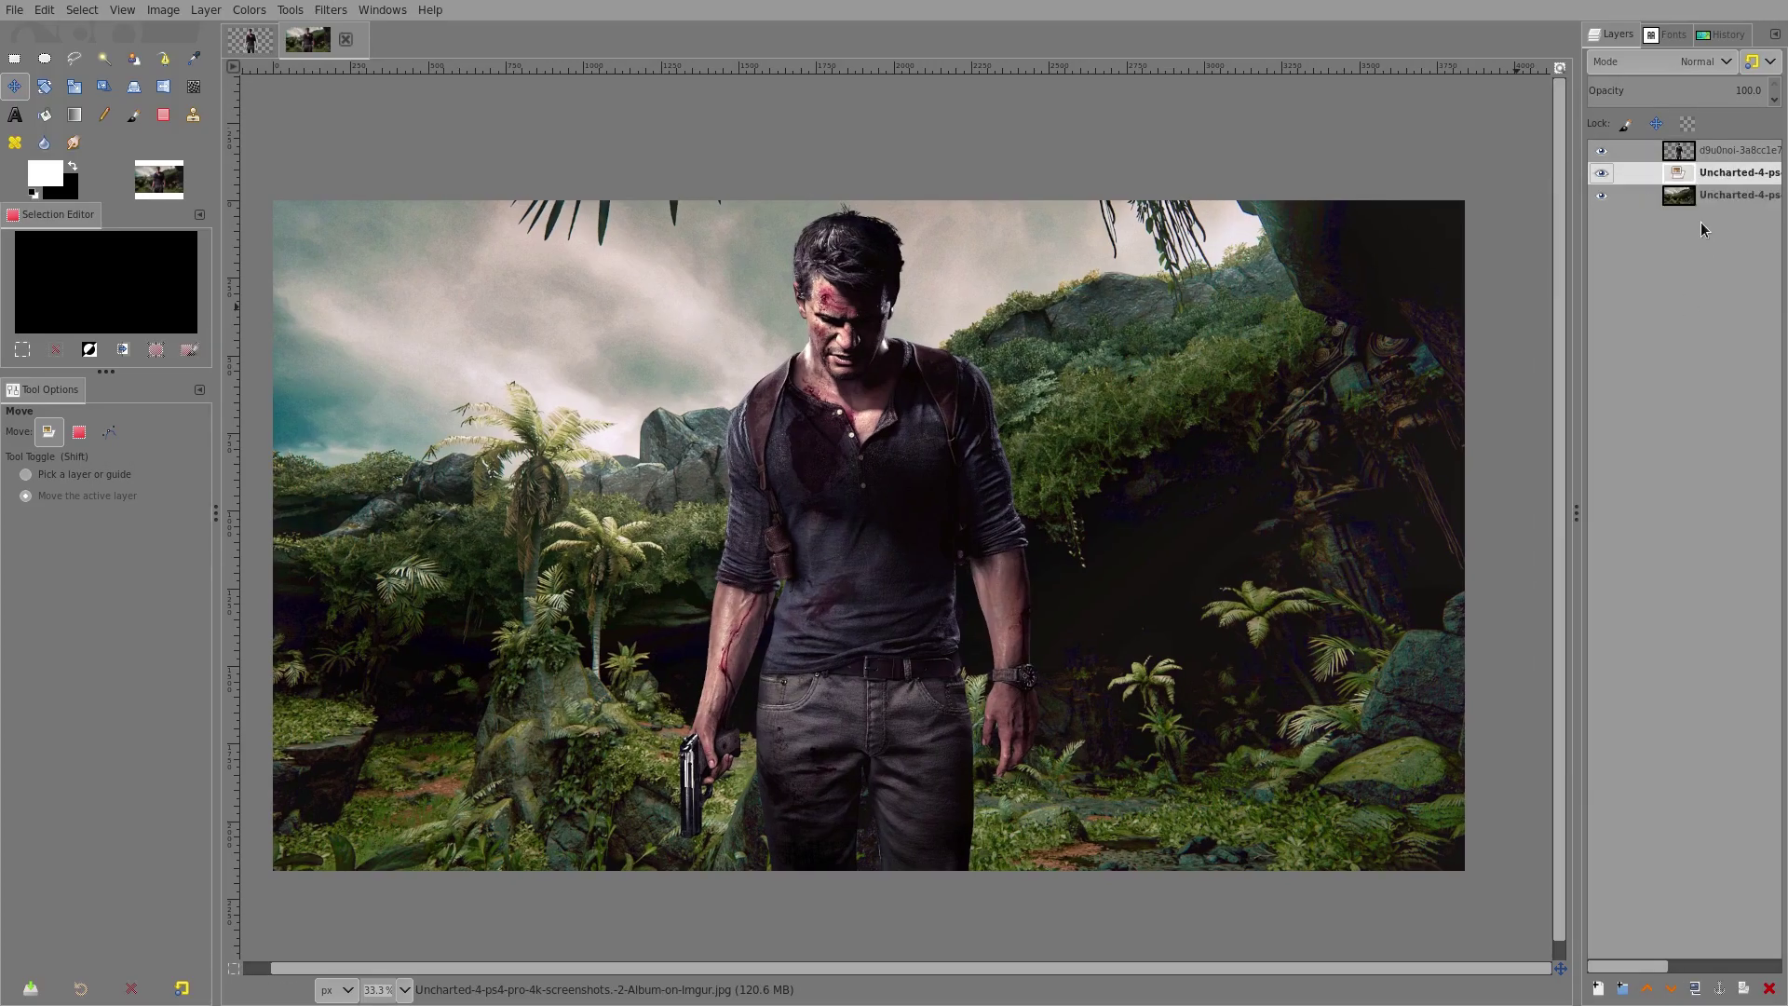
# Duplicate the character layer and arrange a hidden backup pair, character over background, beneath the visible pair.
pyautogui.click(1708, 152)
pyautogui.rightClick(1708, 152)
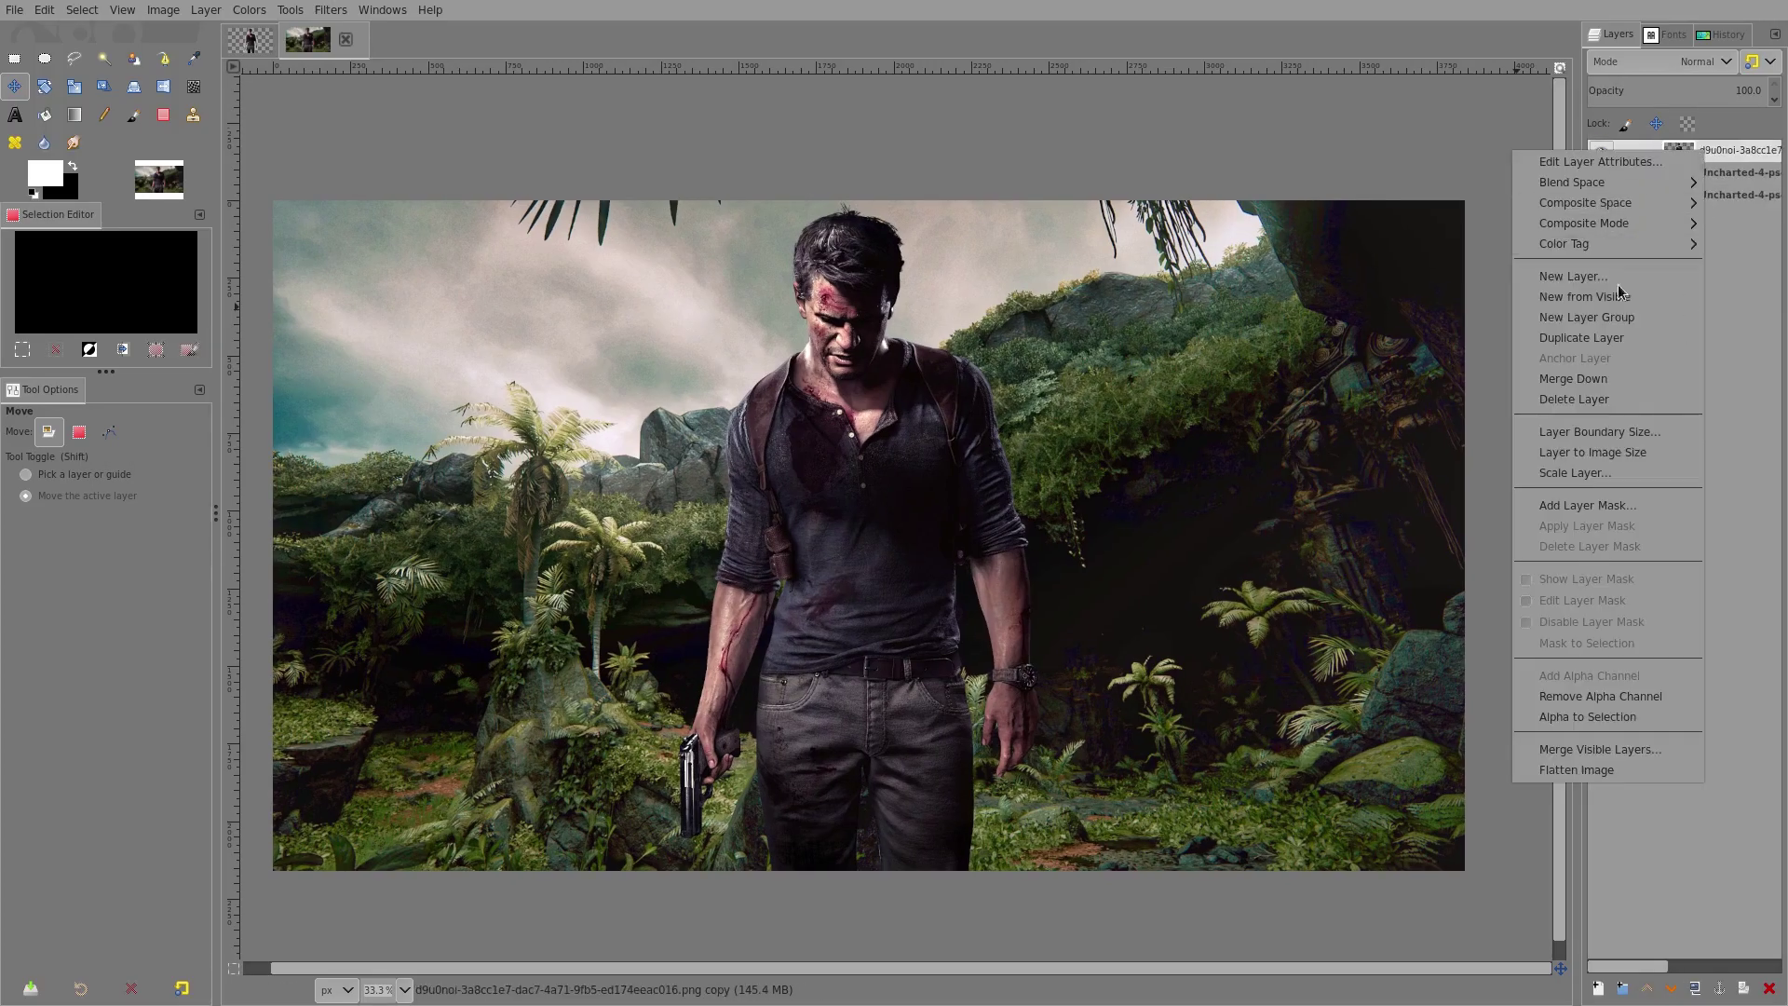
pyautogui.click(1620, 345)
pyautogui.moveTo(1696, 166); pyautogui.dragTo(1699, 270)
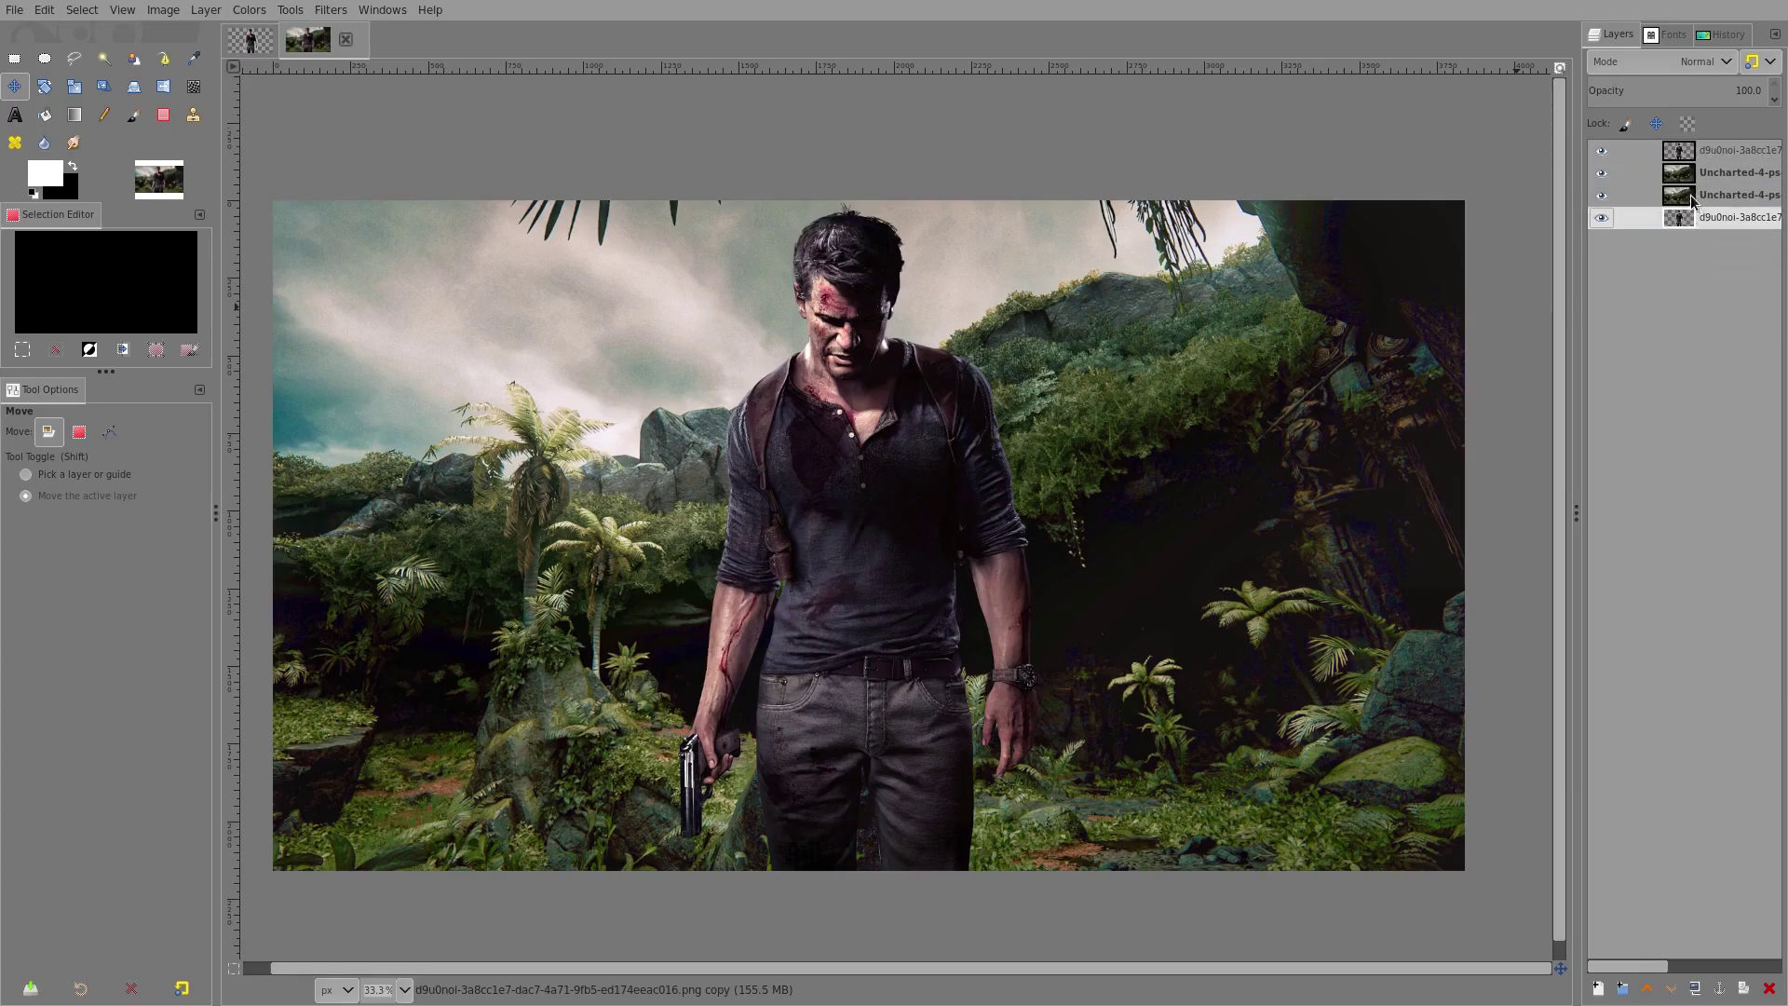
pyautogui.moveTo(1692, 200); pyautogui.dragTo(1690, 227)
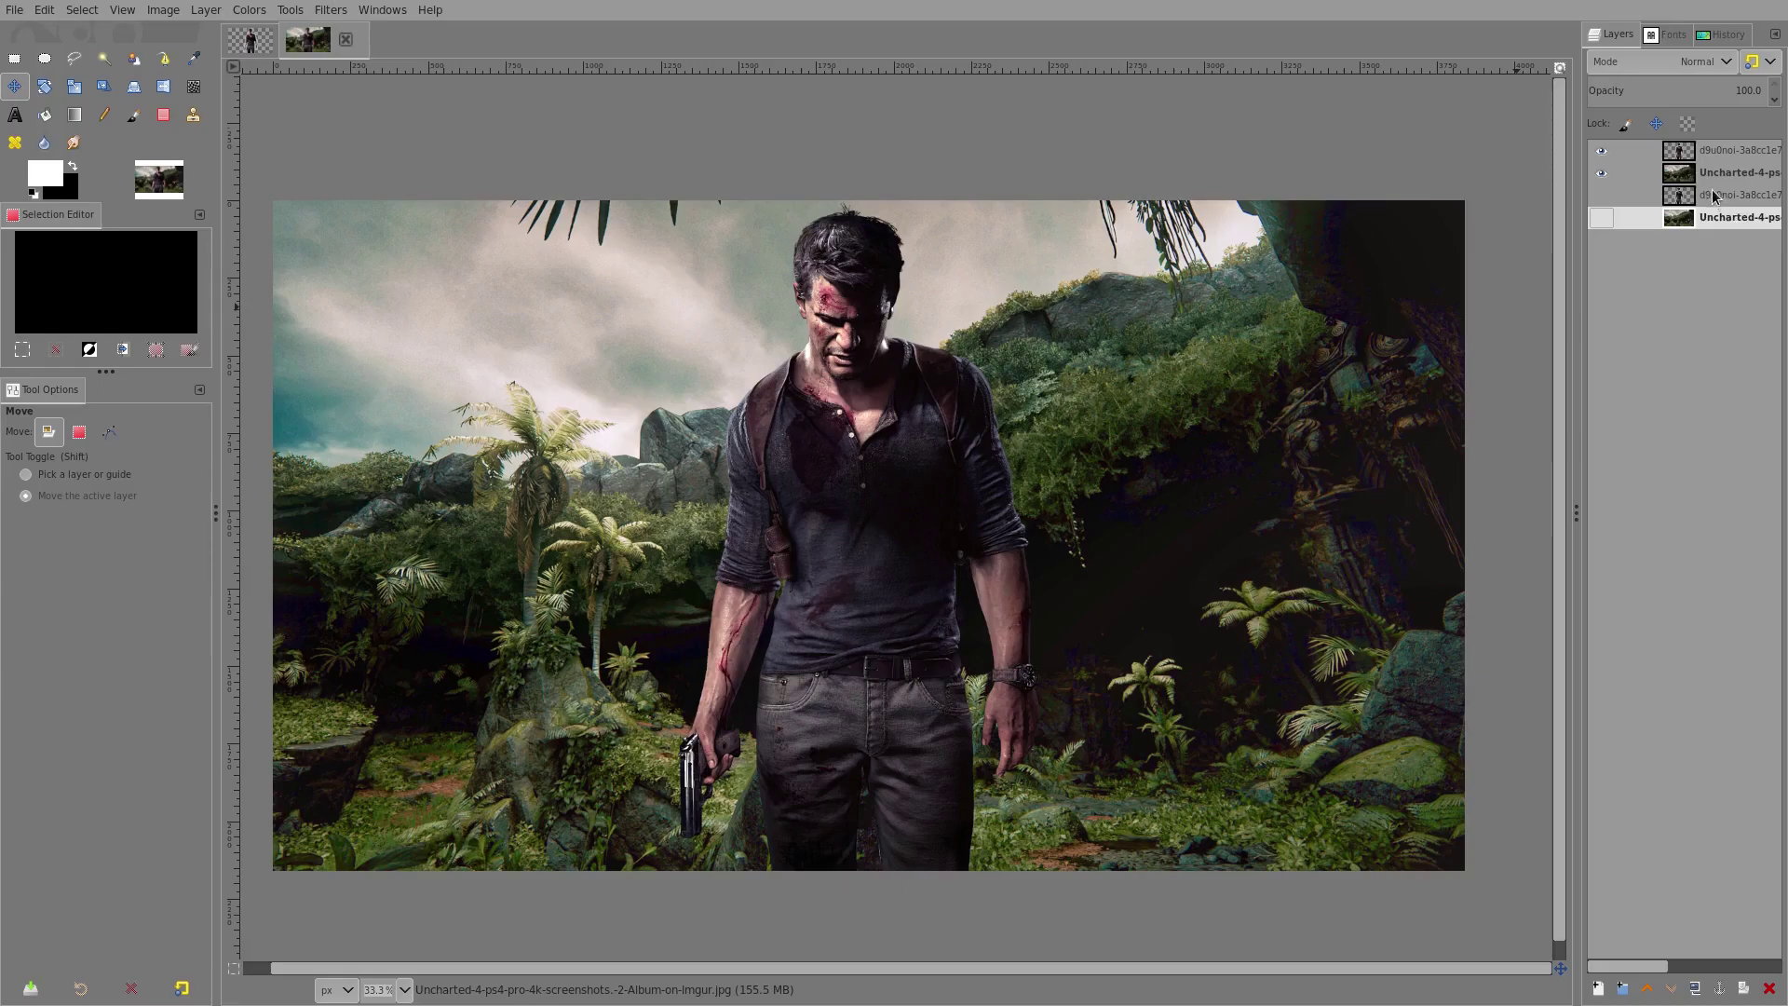
# Put the lower character and background layers into a new layer group, hidden and collapsed.
pyautogui.rightClick(1702, 201)
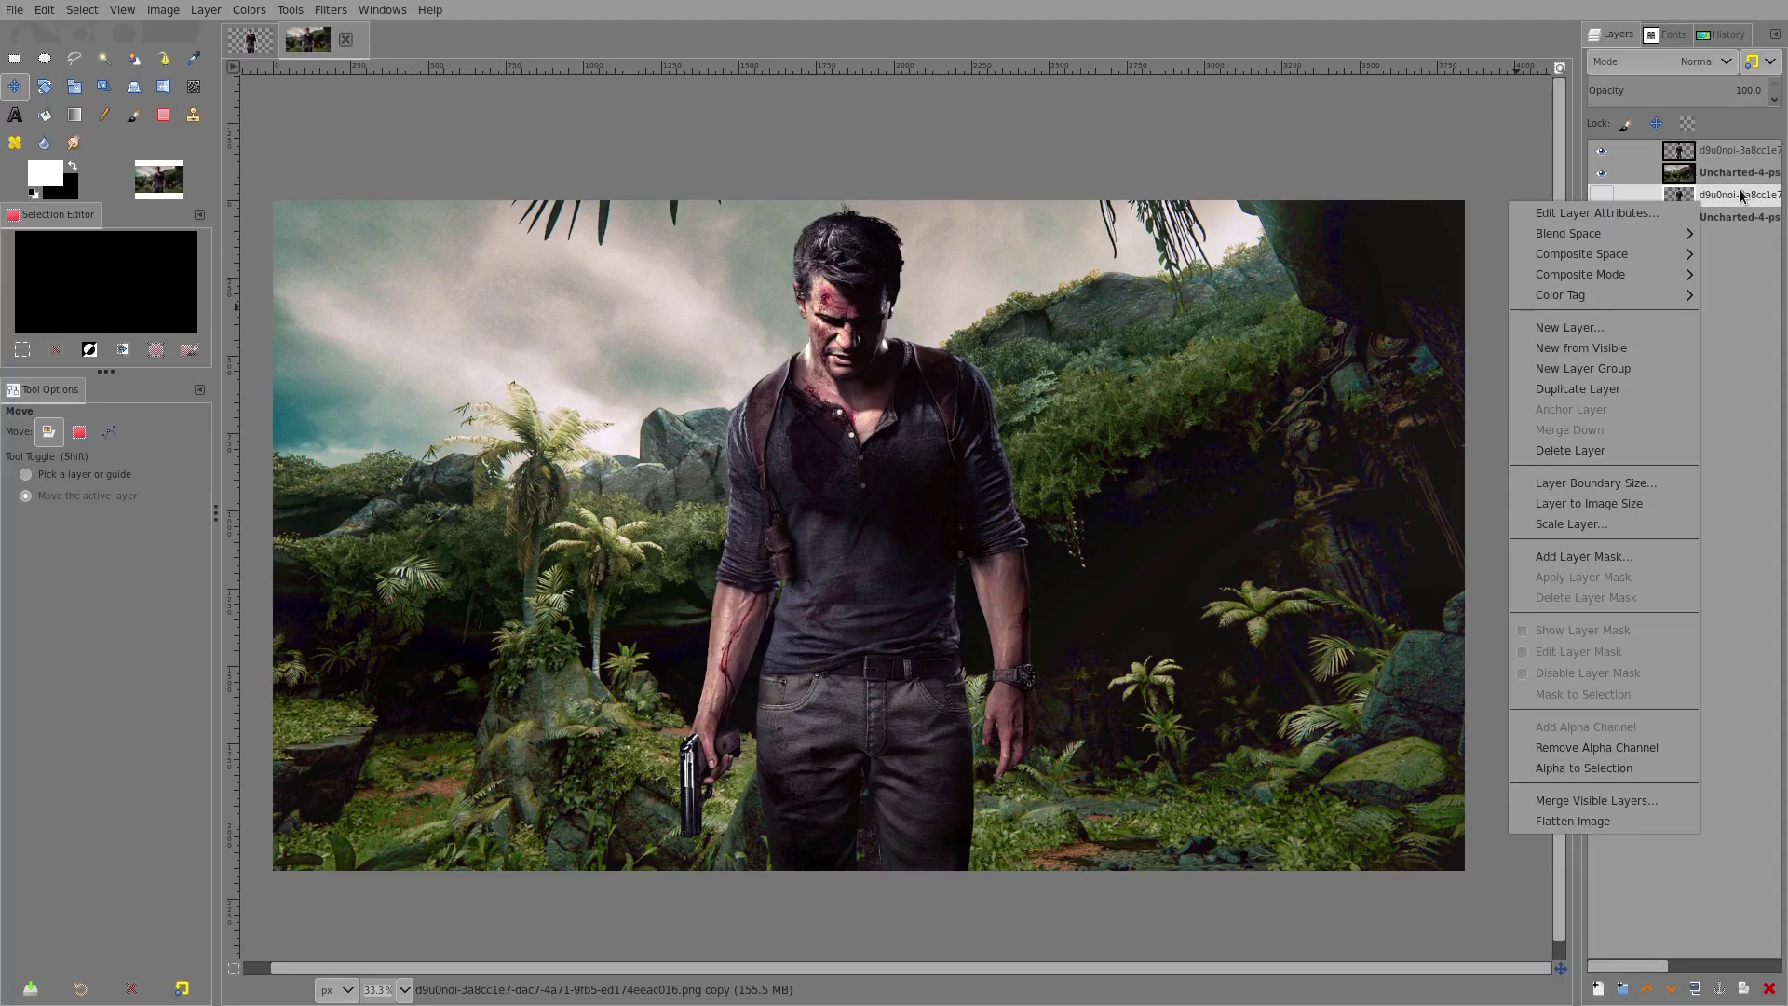
pyautogui.click(1618, 369)
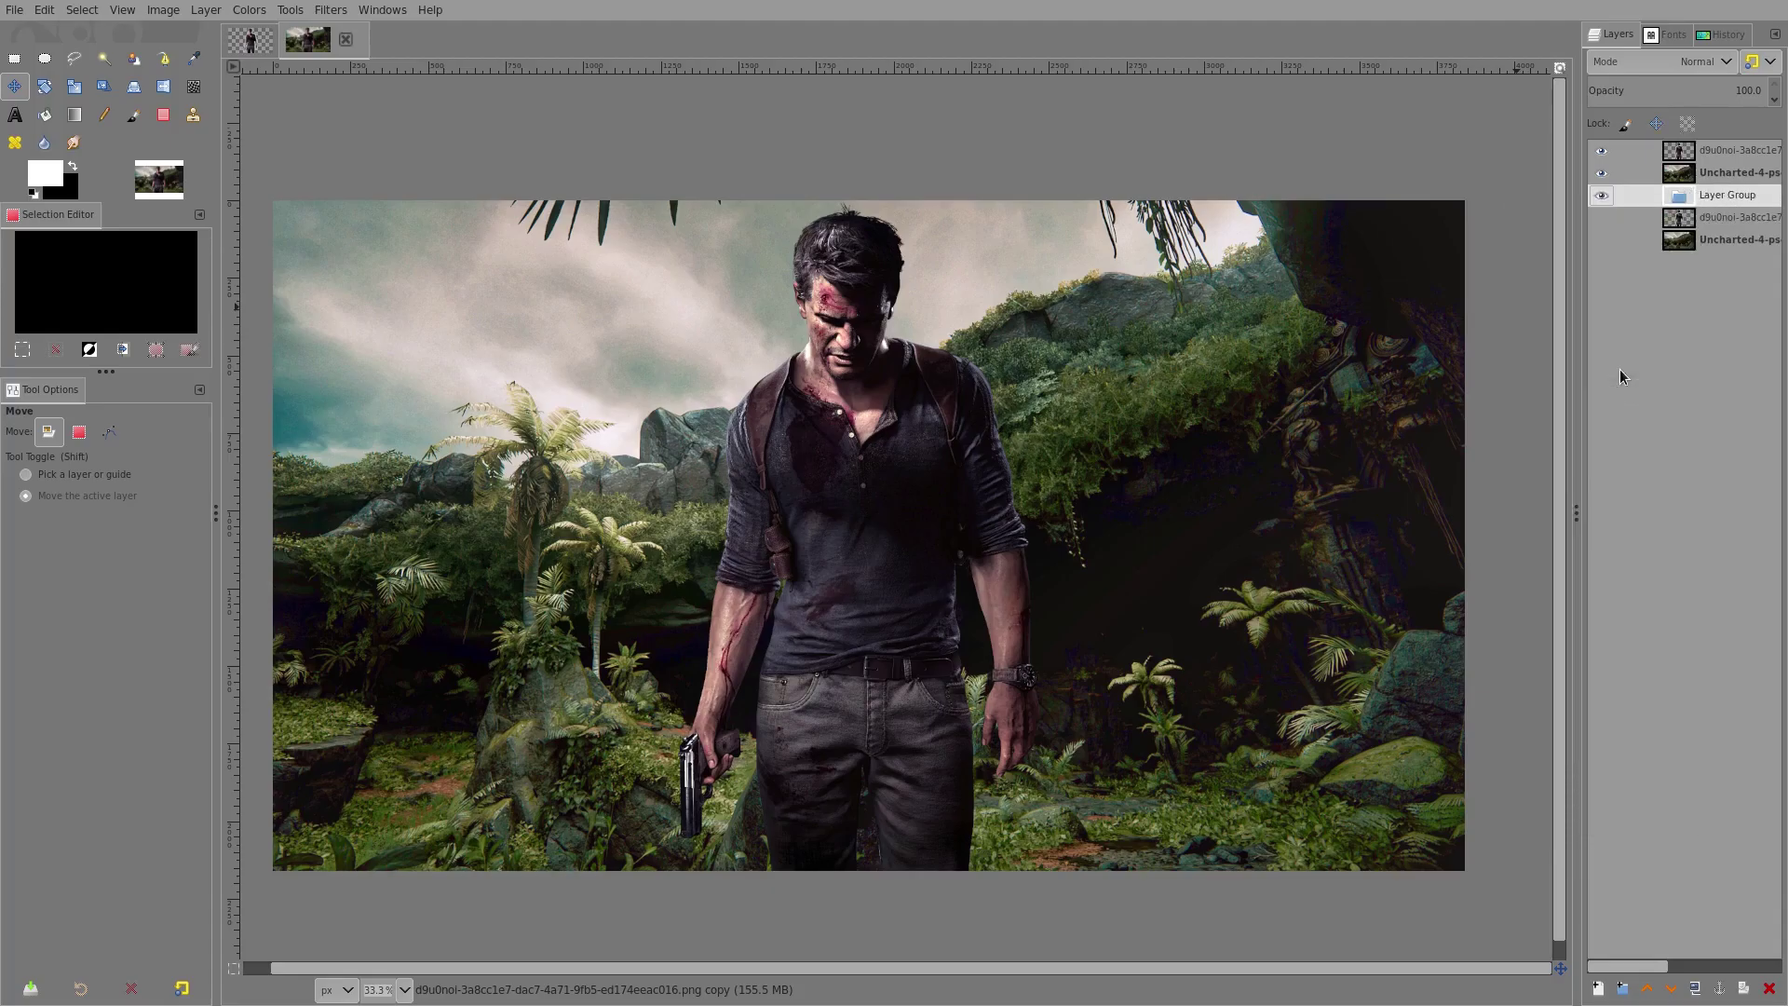
pyautogui.moveTo(1706, 223)
pyautogui.mouseDown()
pyautogui.moveTo(1695, 197)
pyautogui.moveTo(1725, 229)
pyautogui.mouseUp()
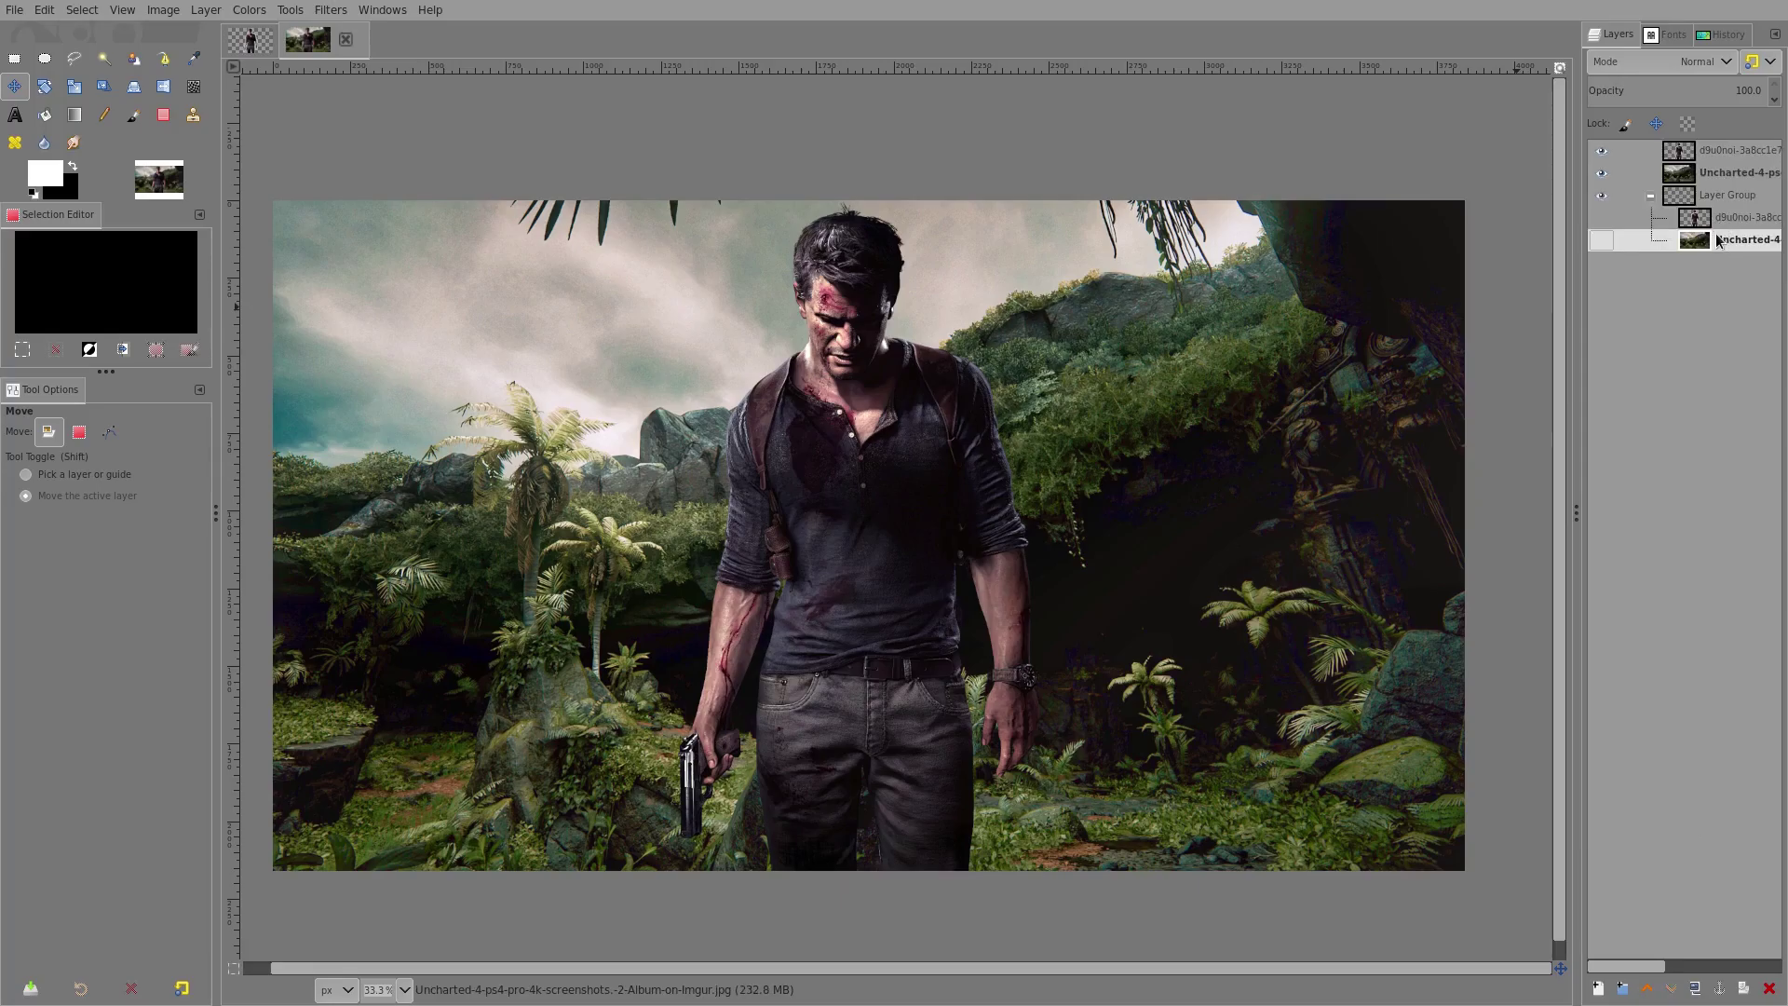
pyautogui.click(1600, 235)
pyautogui.click(1650, 195)
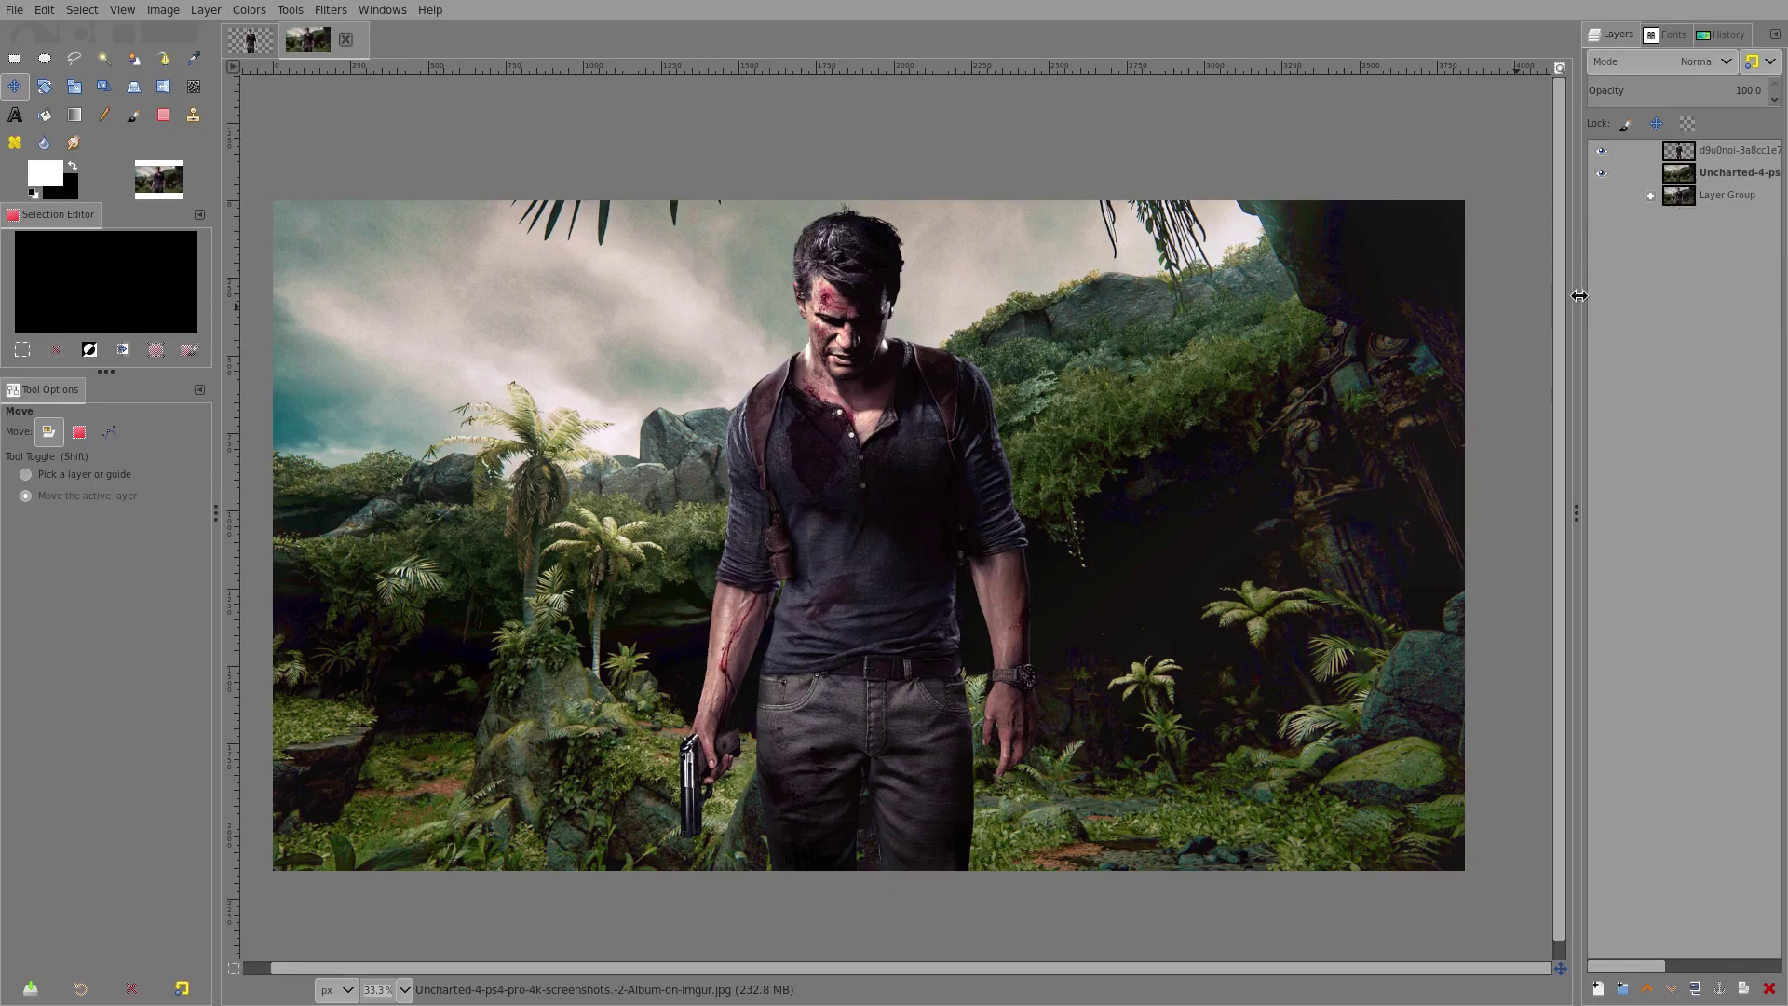
# Toggle the visibility of the top character and background layers to check them.
pyautogui.click(1713, 149)
pyautogui.click(1602, 150)
pyautogui.click(1602, 149)
pyautogui.click(1601, 173)
pyautogui.click(1601, 172)
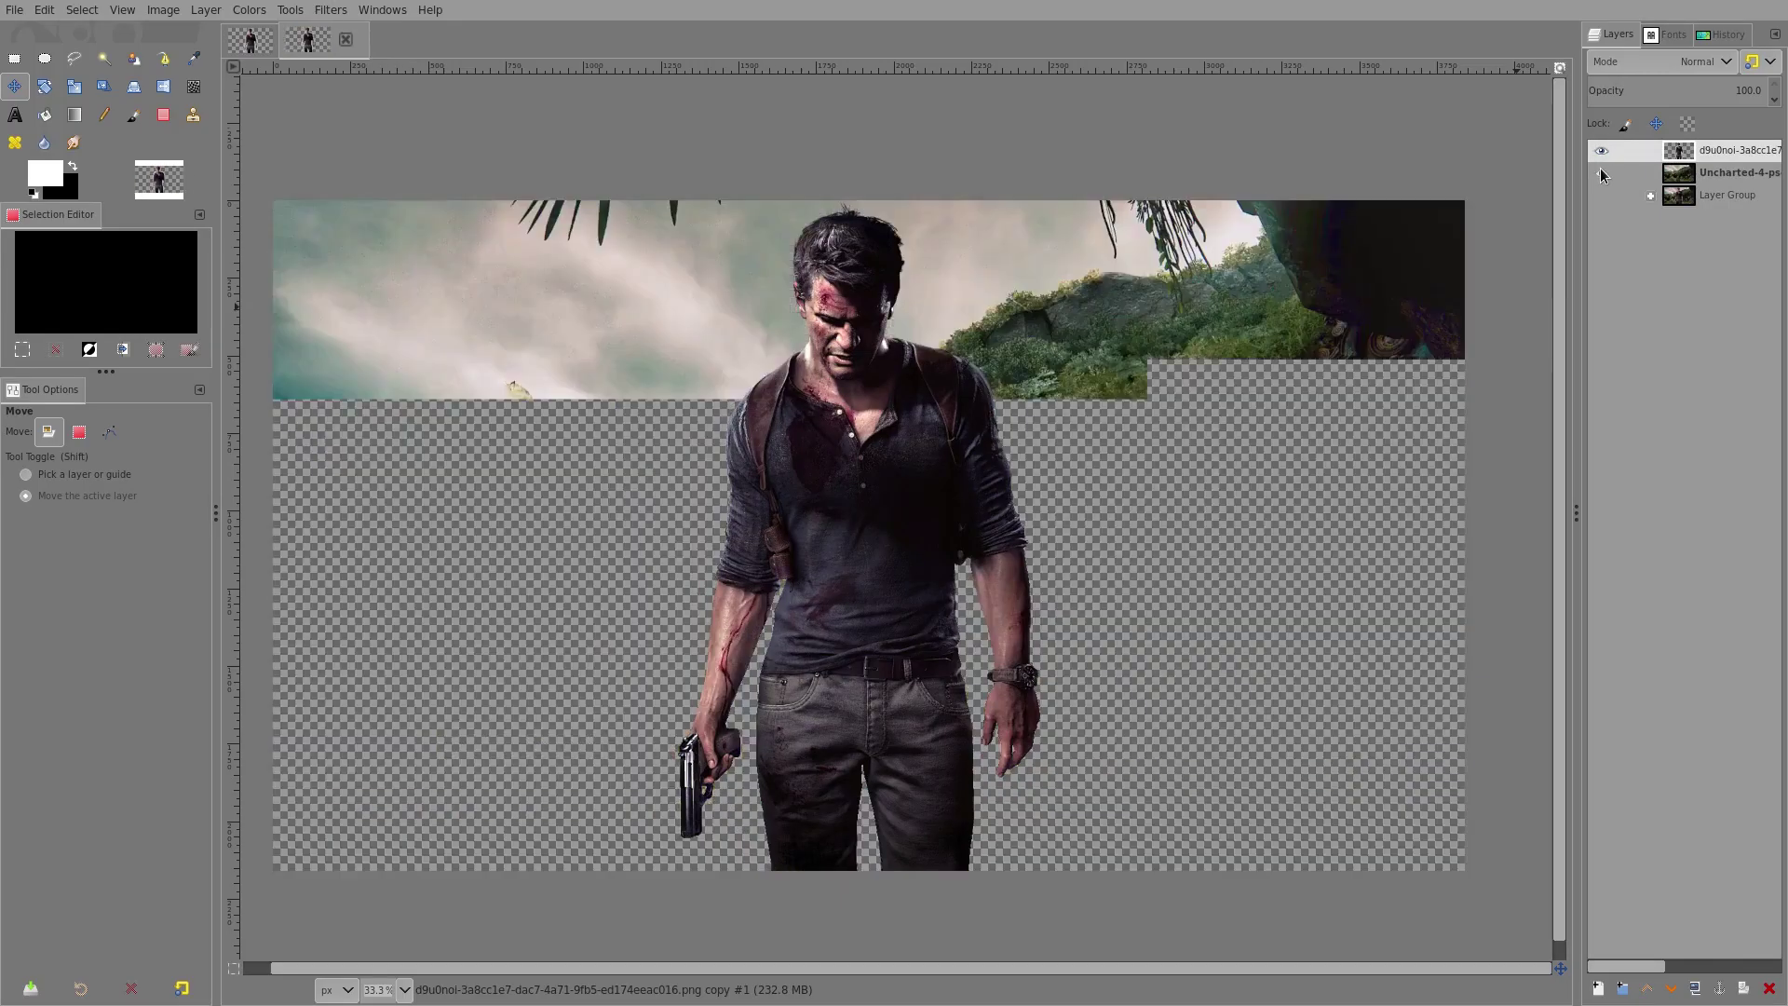
pyautogui.hscroll(-1, 1225, 391)
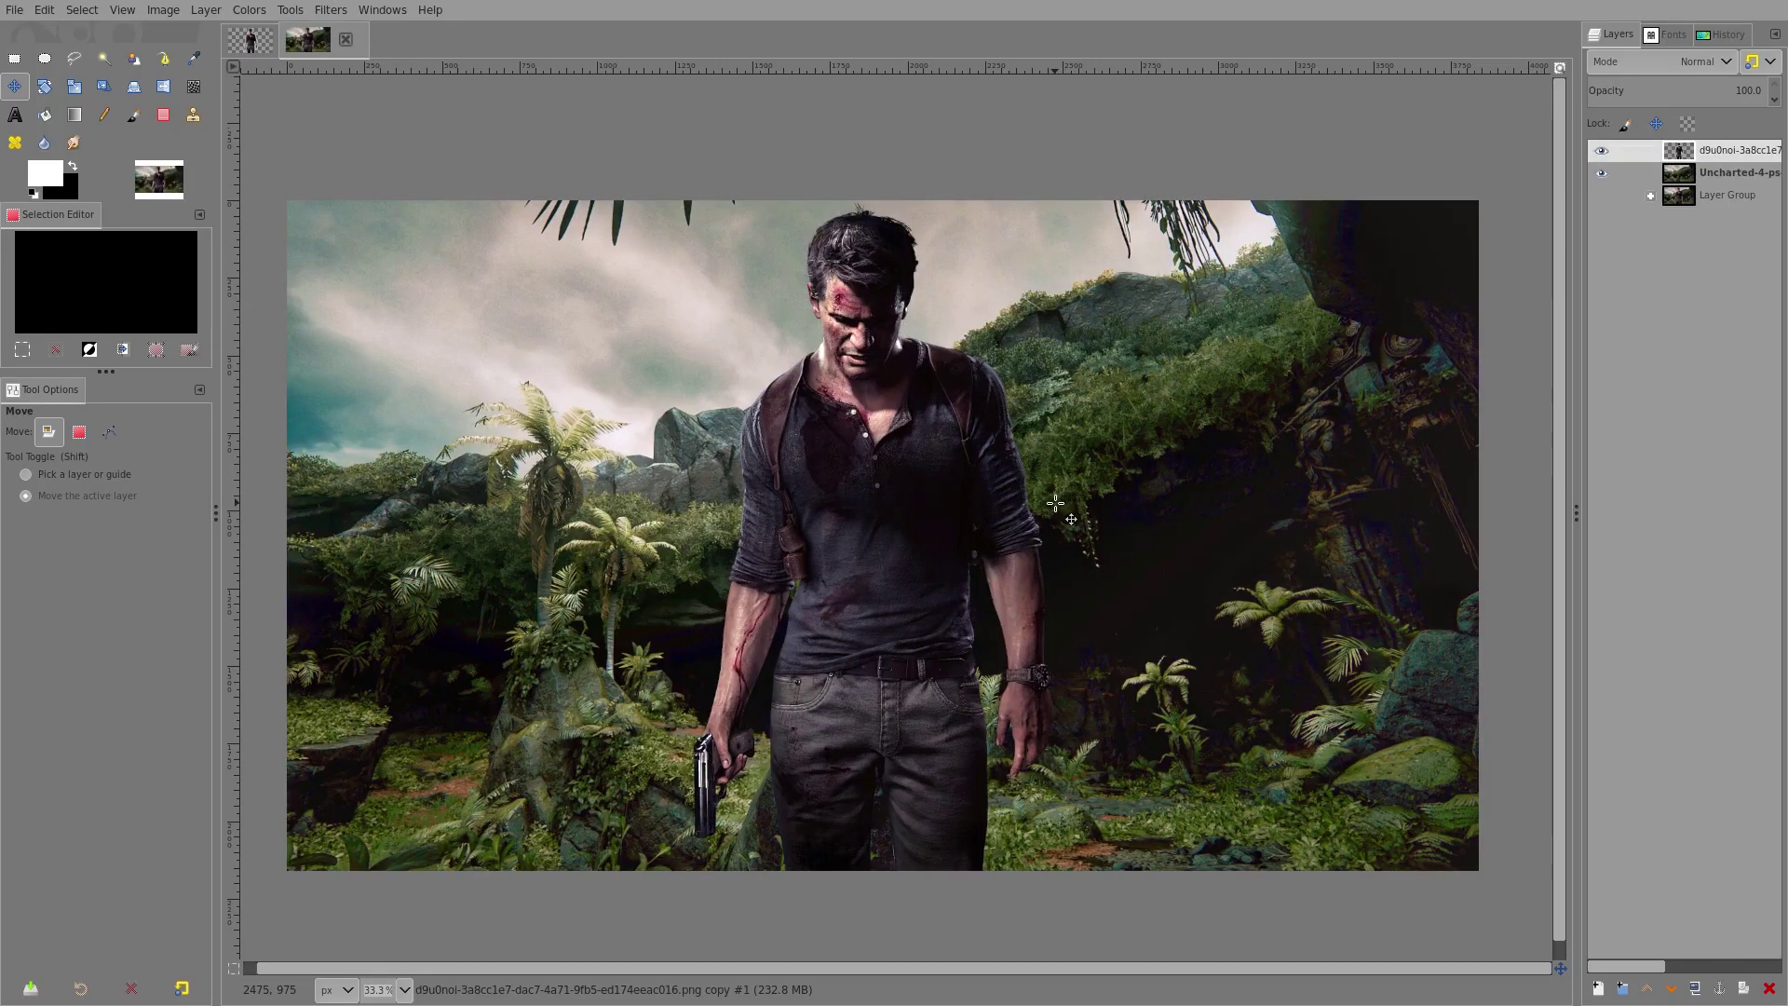
# Open Curves on the ungrouped background layer and shape a subtle S on the Value channel, raising highlights and lowering shadows.
pyautogui.click(1705, 174)
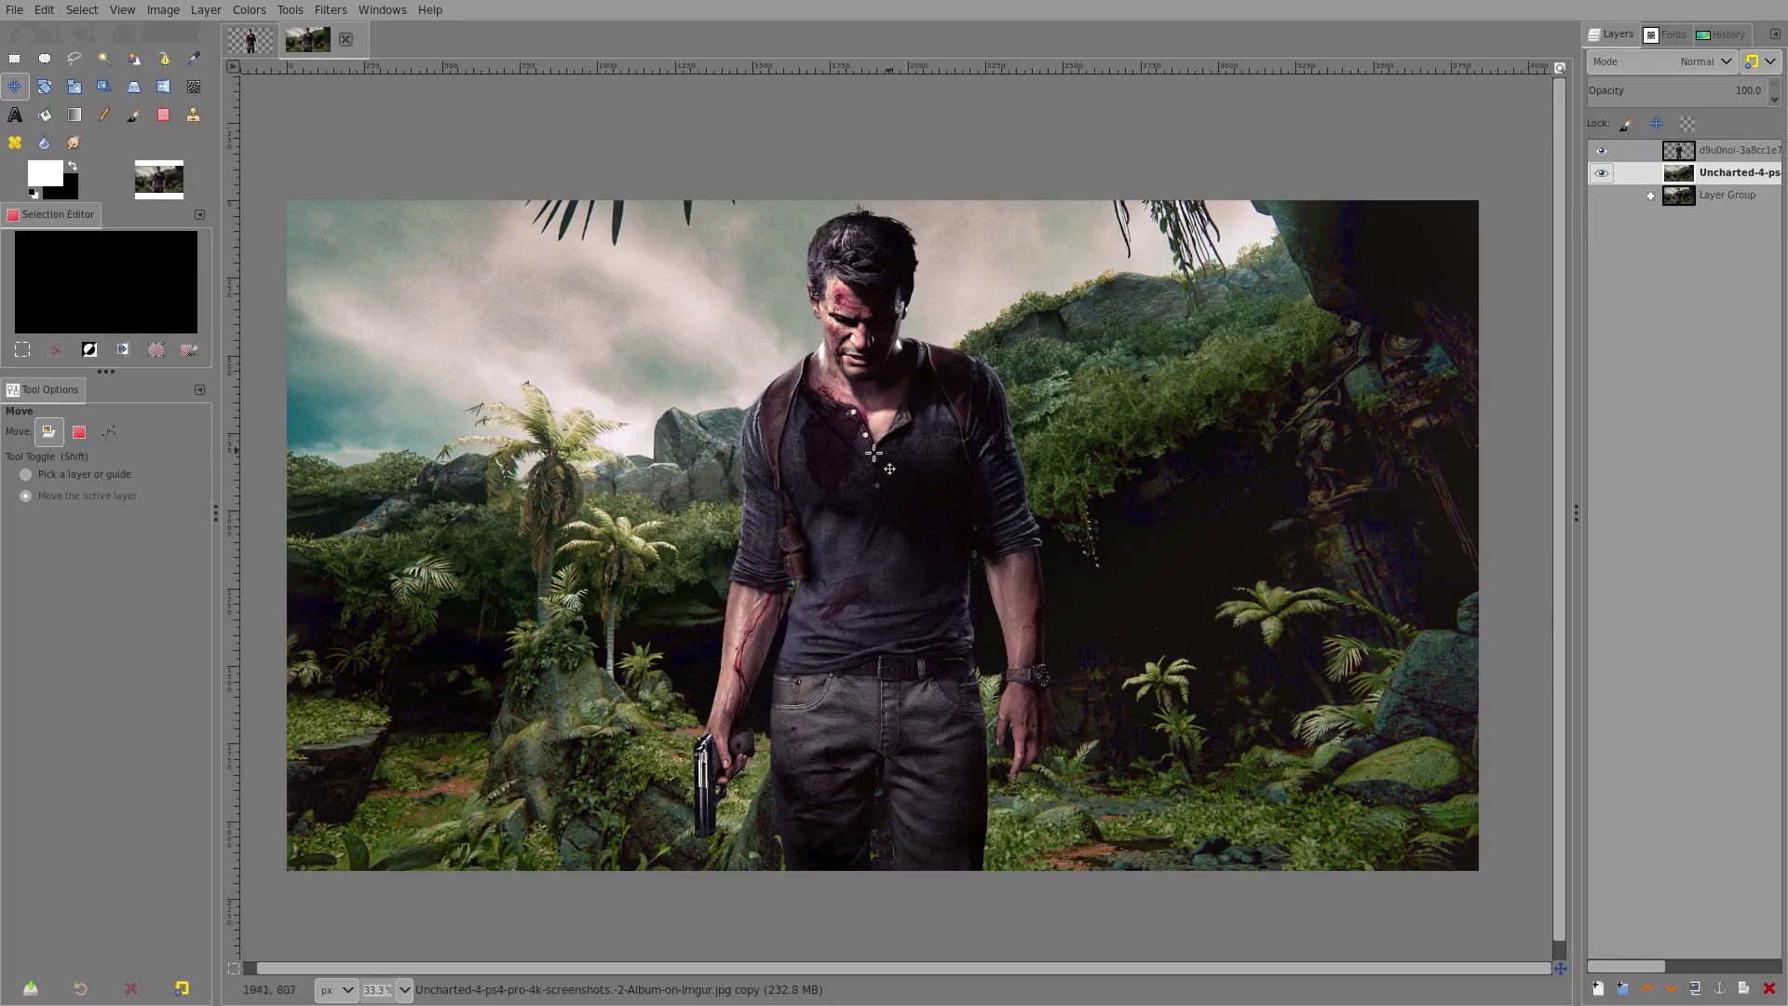
pyautogui.click(249, 10)
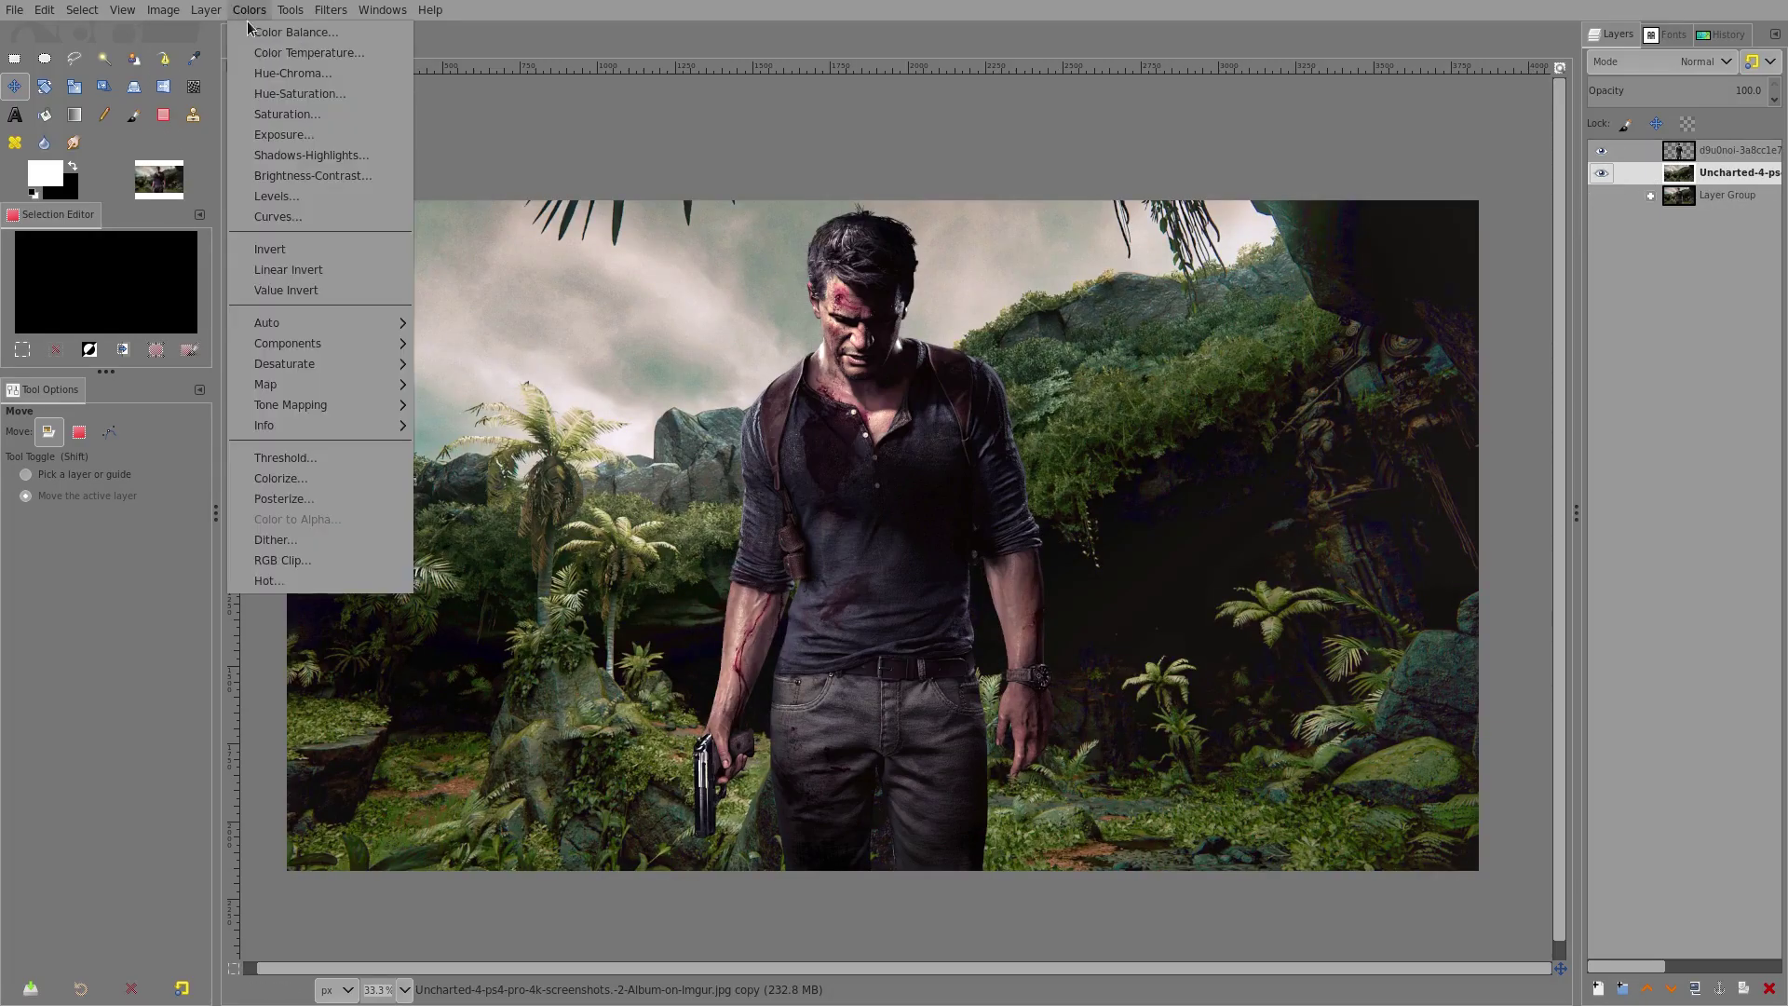
pyautogui.click(333, 219)
pyautogui.moveTo(406, 187); pyautogui.dragTo(406, 185)
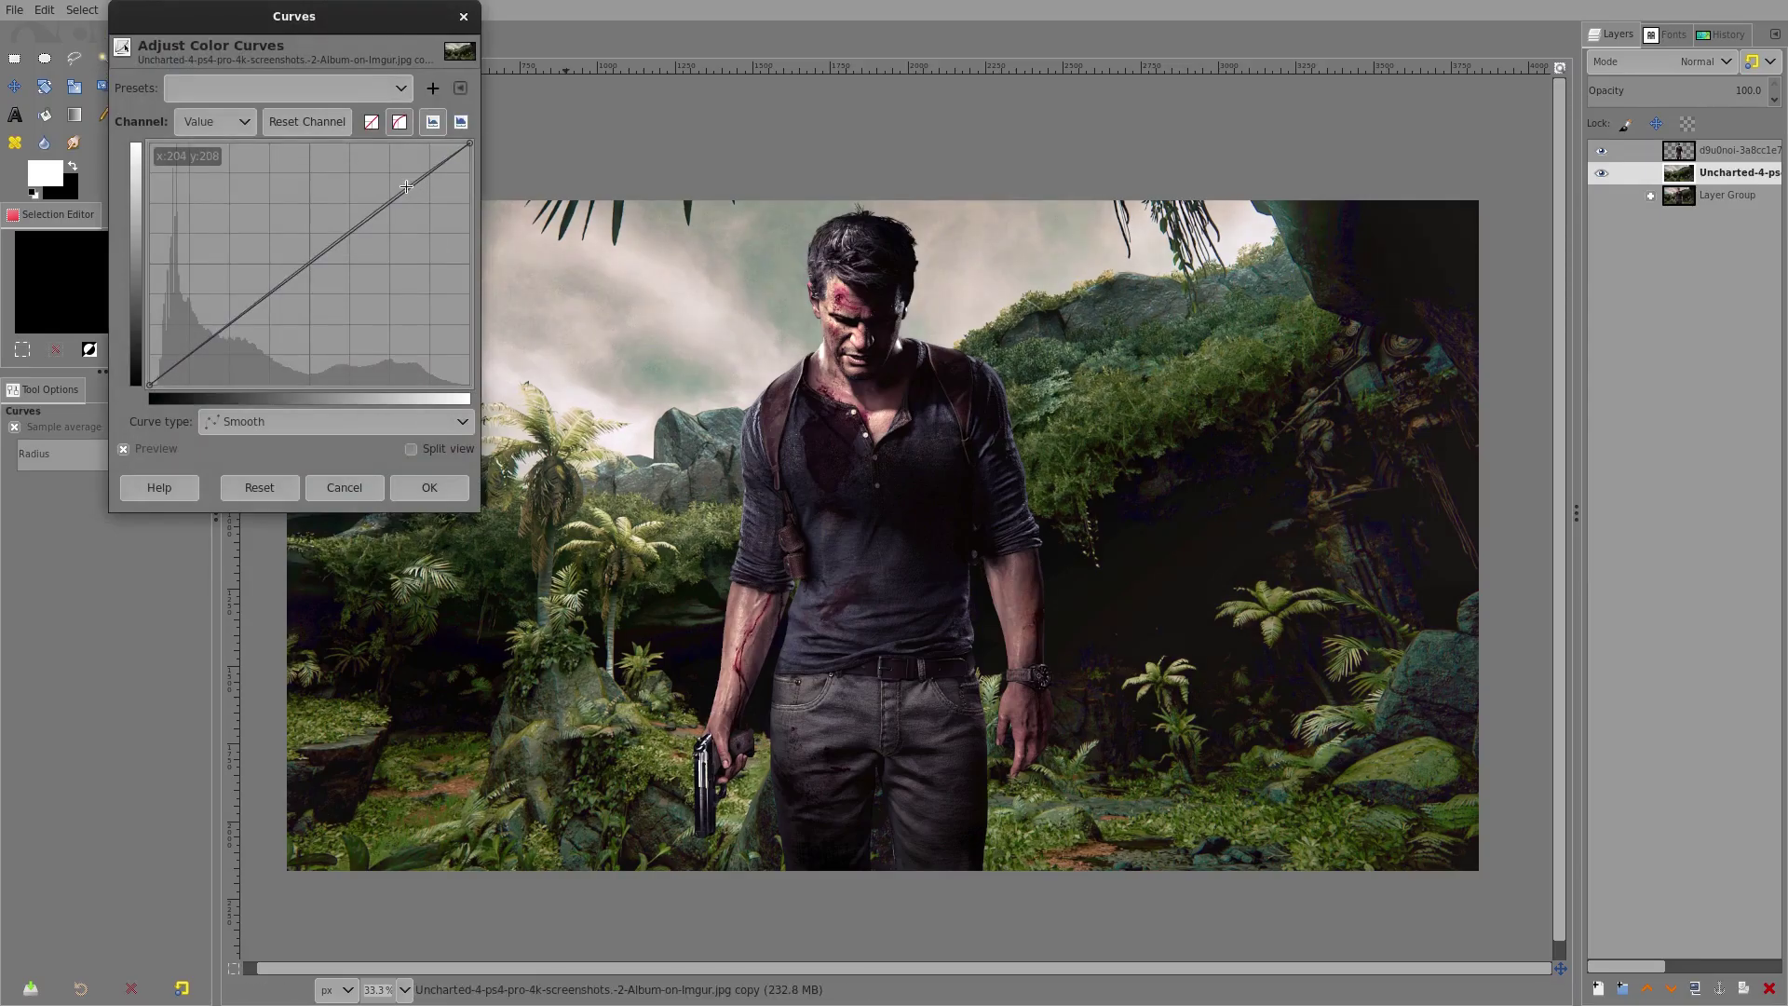
pyautogui.click(209, 343)
pyautogui.moveTo(210, 343); pyautogui.dragTo(211, 345)
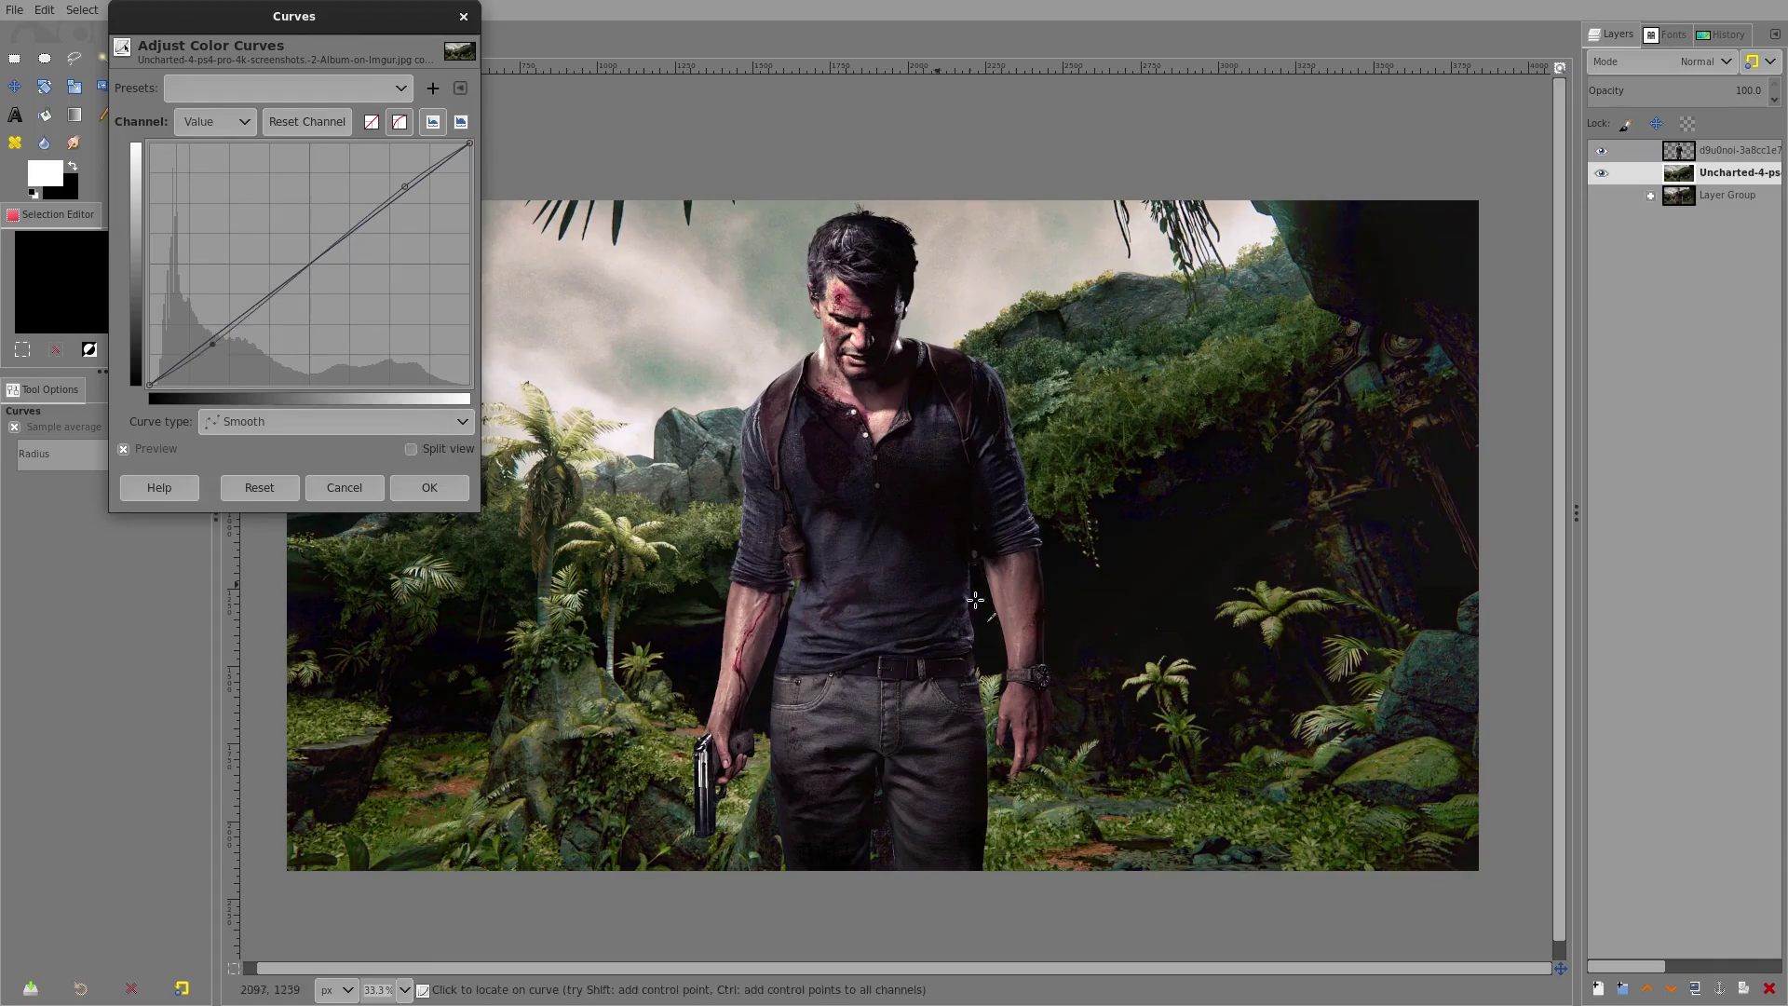
# Examine the character's face, shirt and dark areas against the background's contrast in the curve preview.
pyautogui.scroll(3, 885, 317)
pyautogui.scroll(-8, 941, 378)
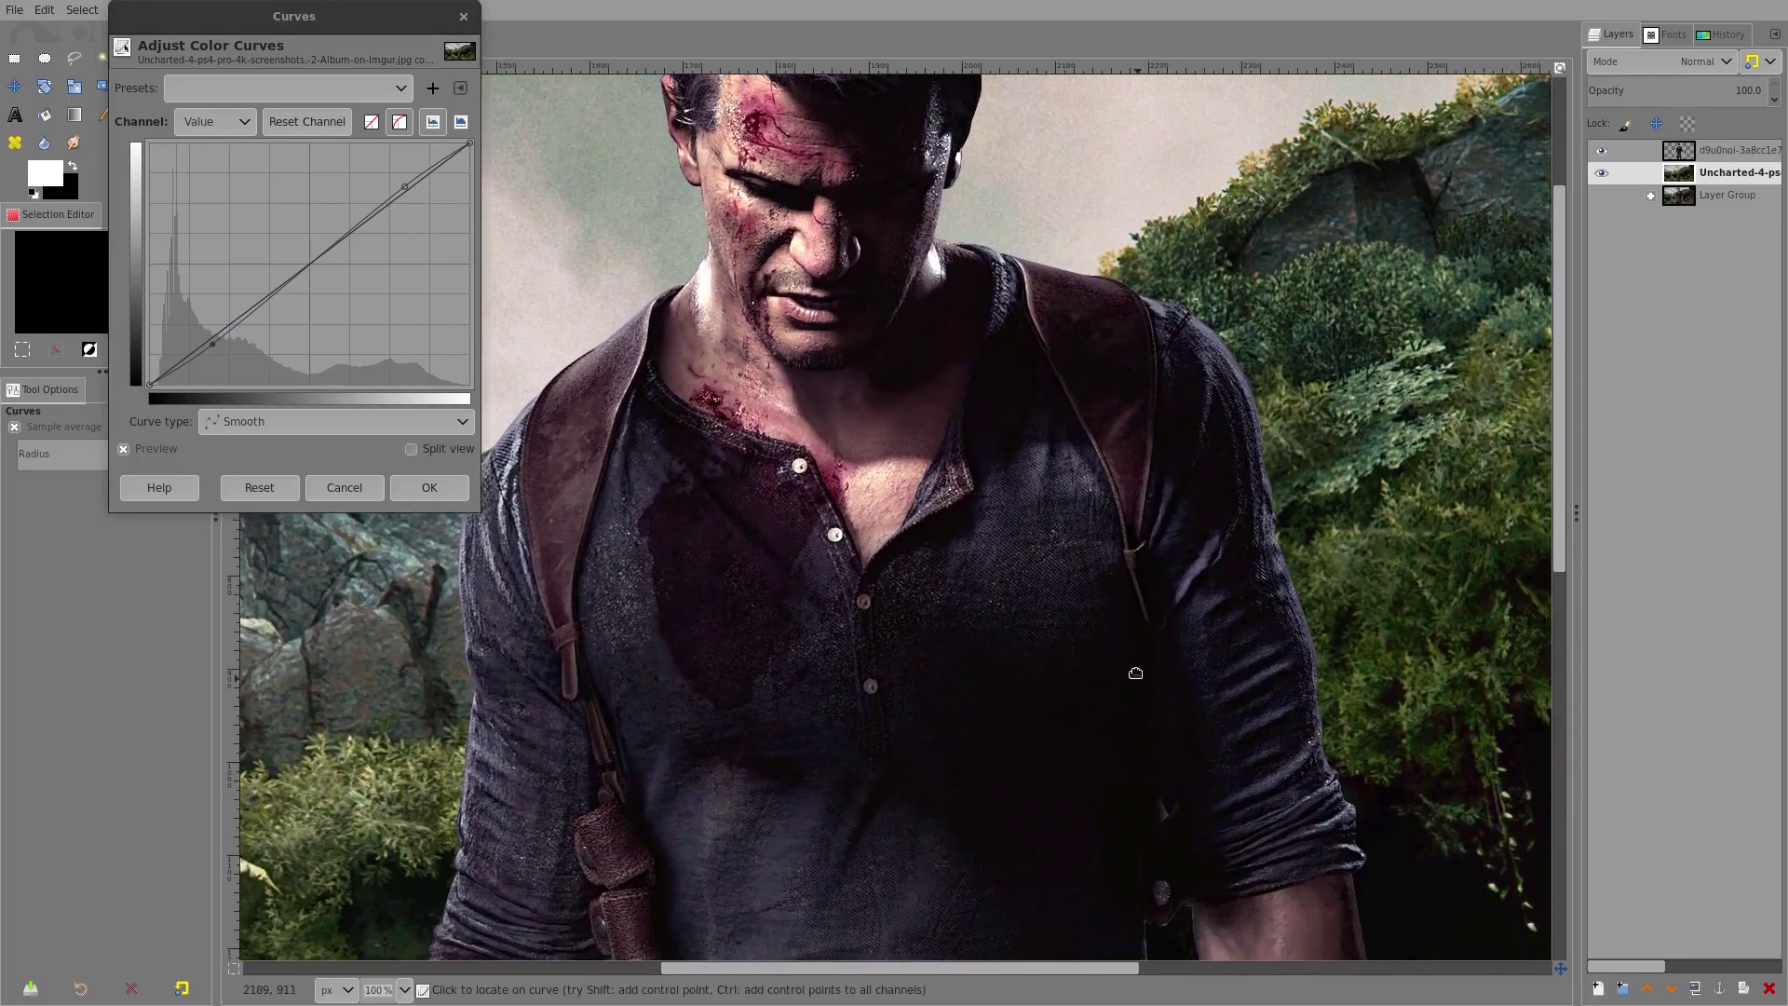
pyautogui.scroll(6, 980, 494)
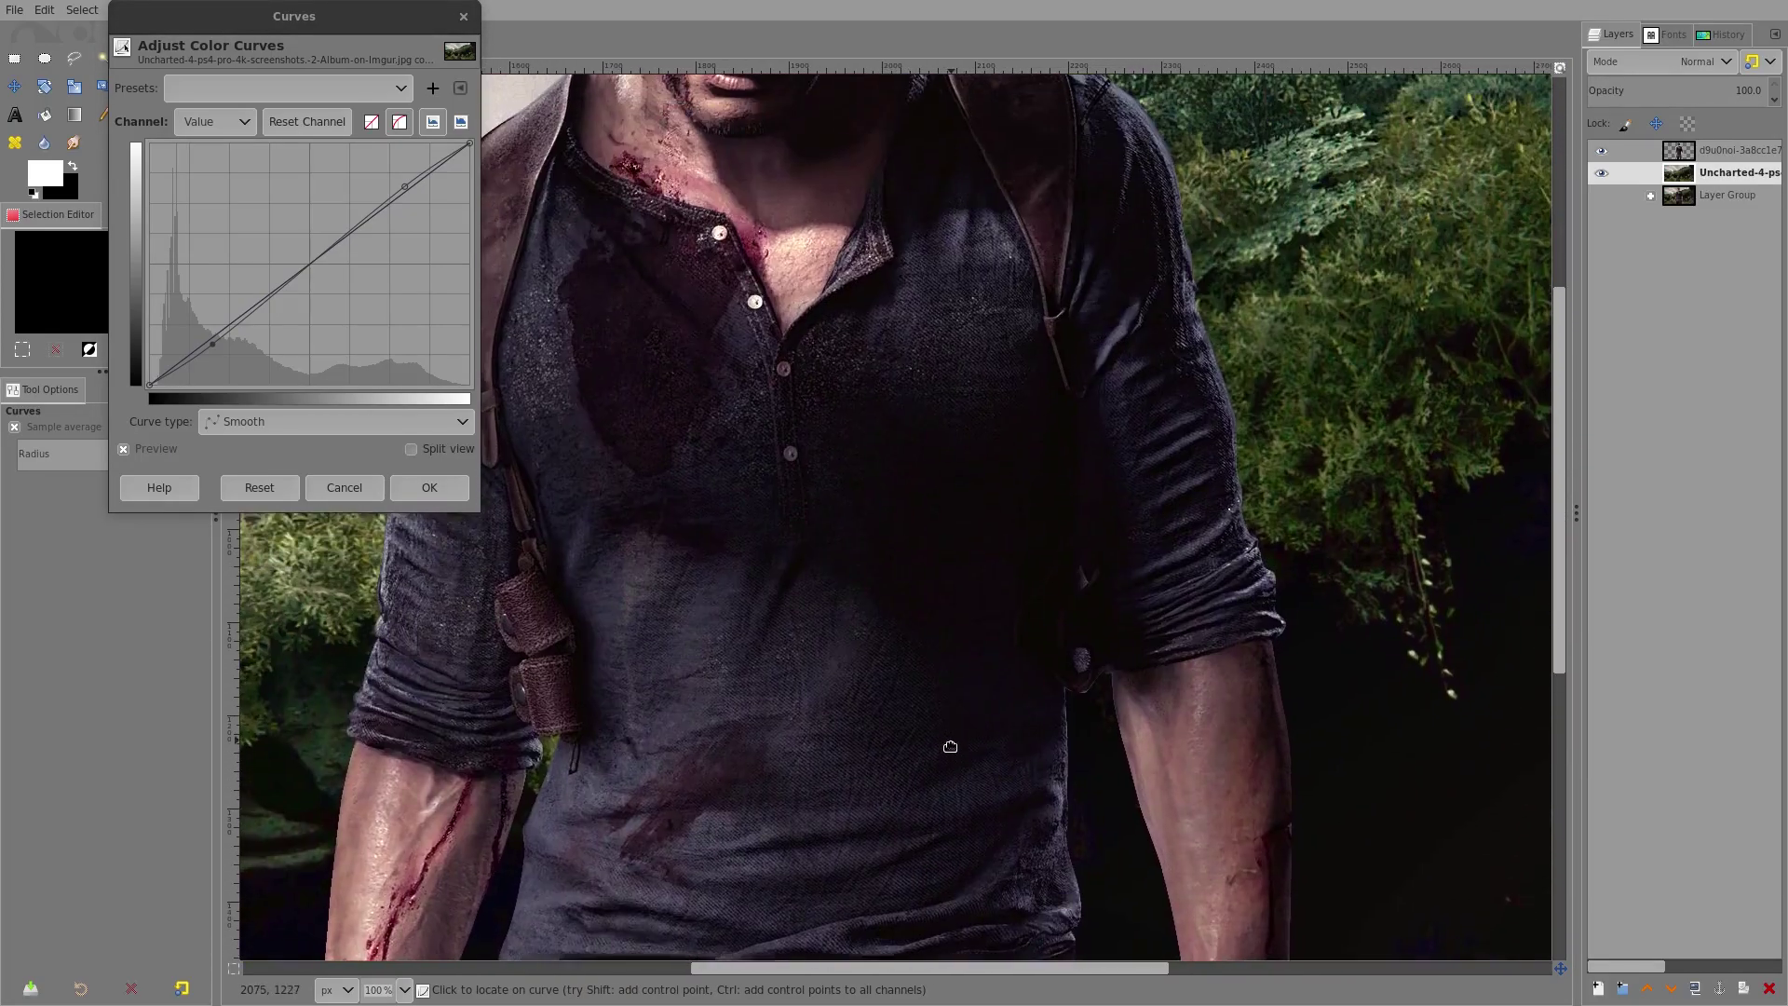
pyautogui.scroll(-3, 882, 551)
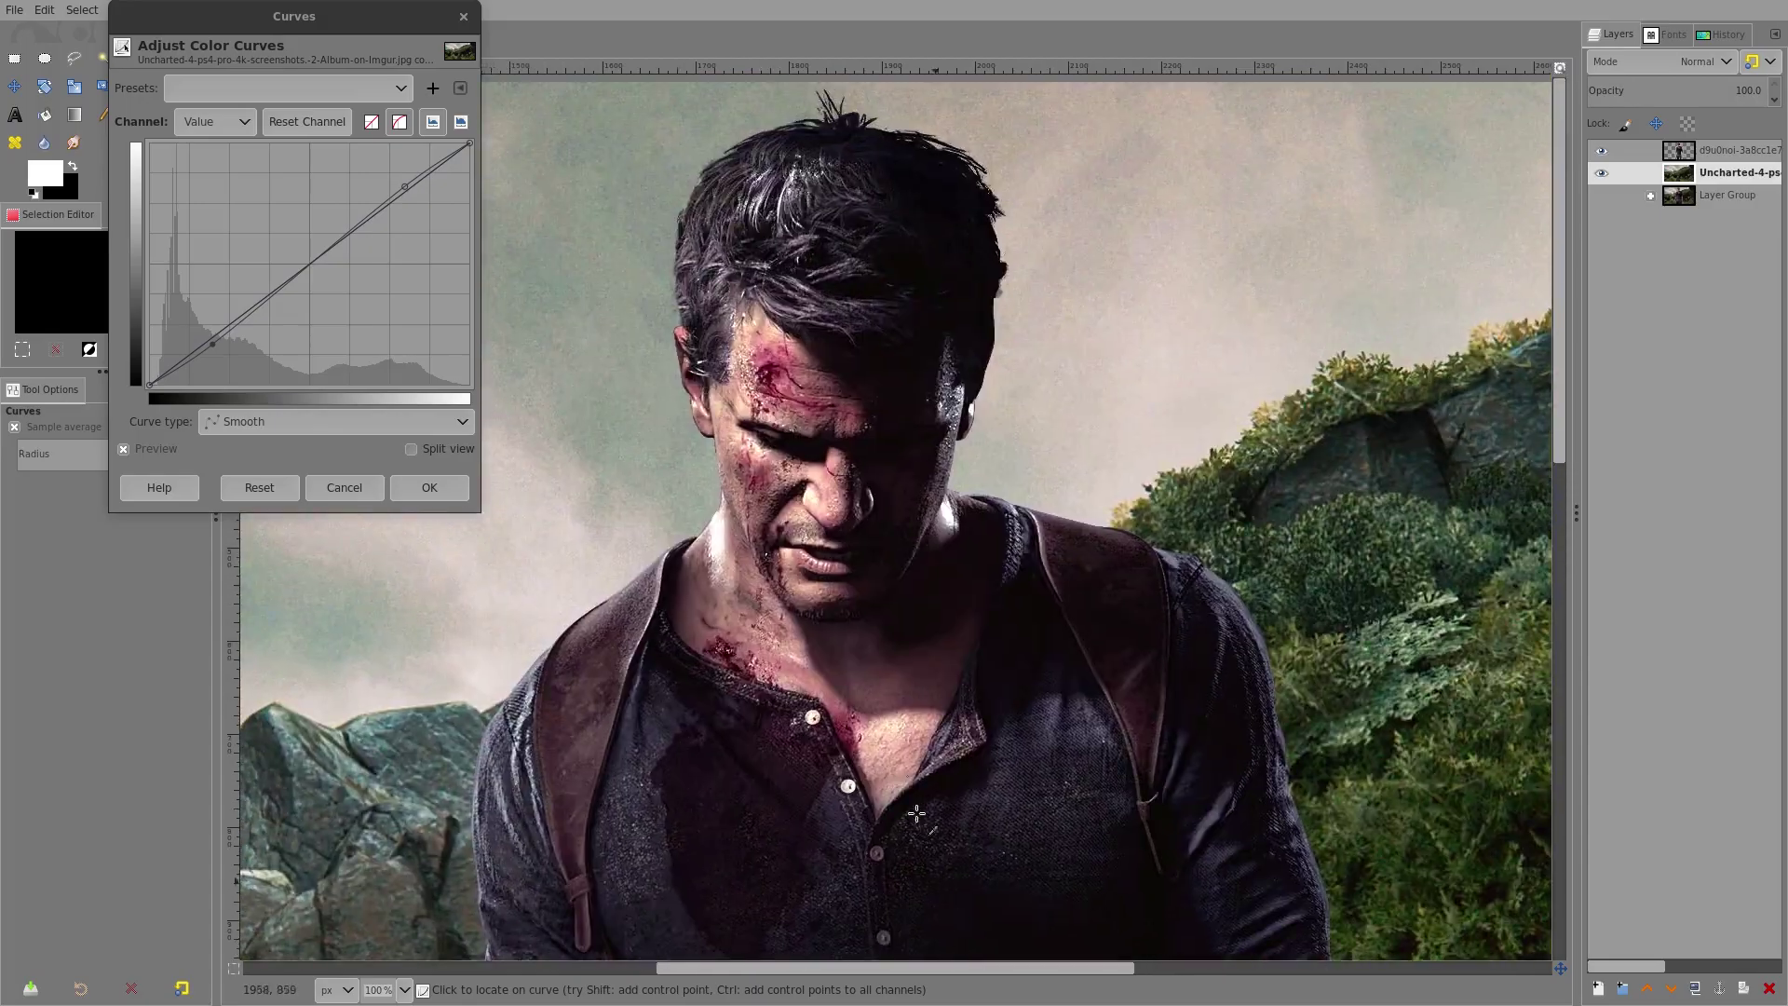
pyautogui.scroll(8, 968, 576)
pyautogui.scroll(-10, 968, 576)
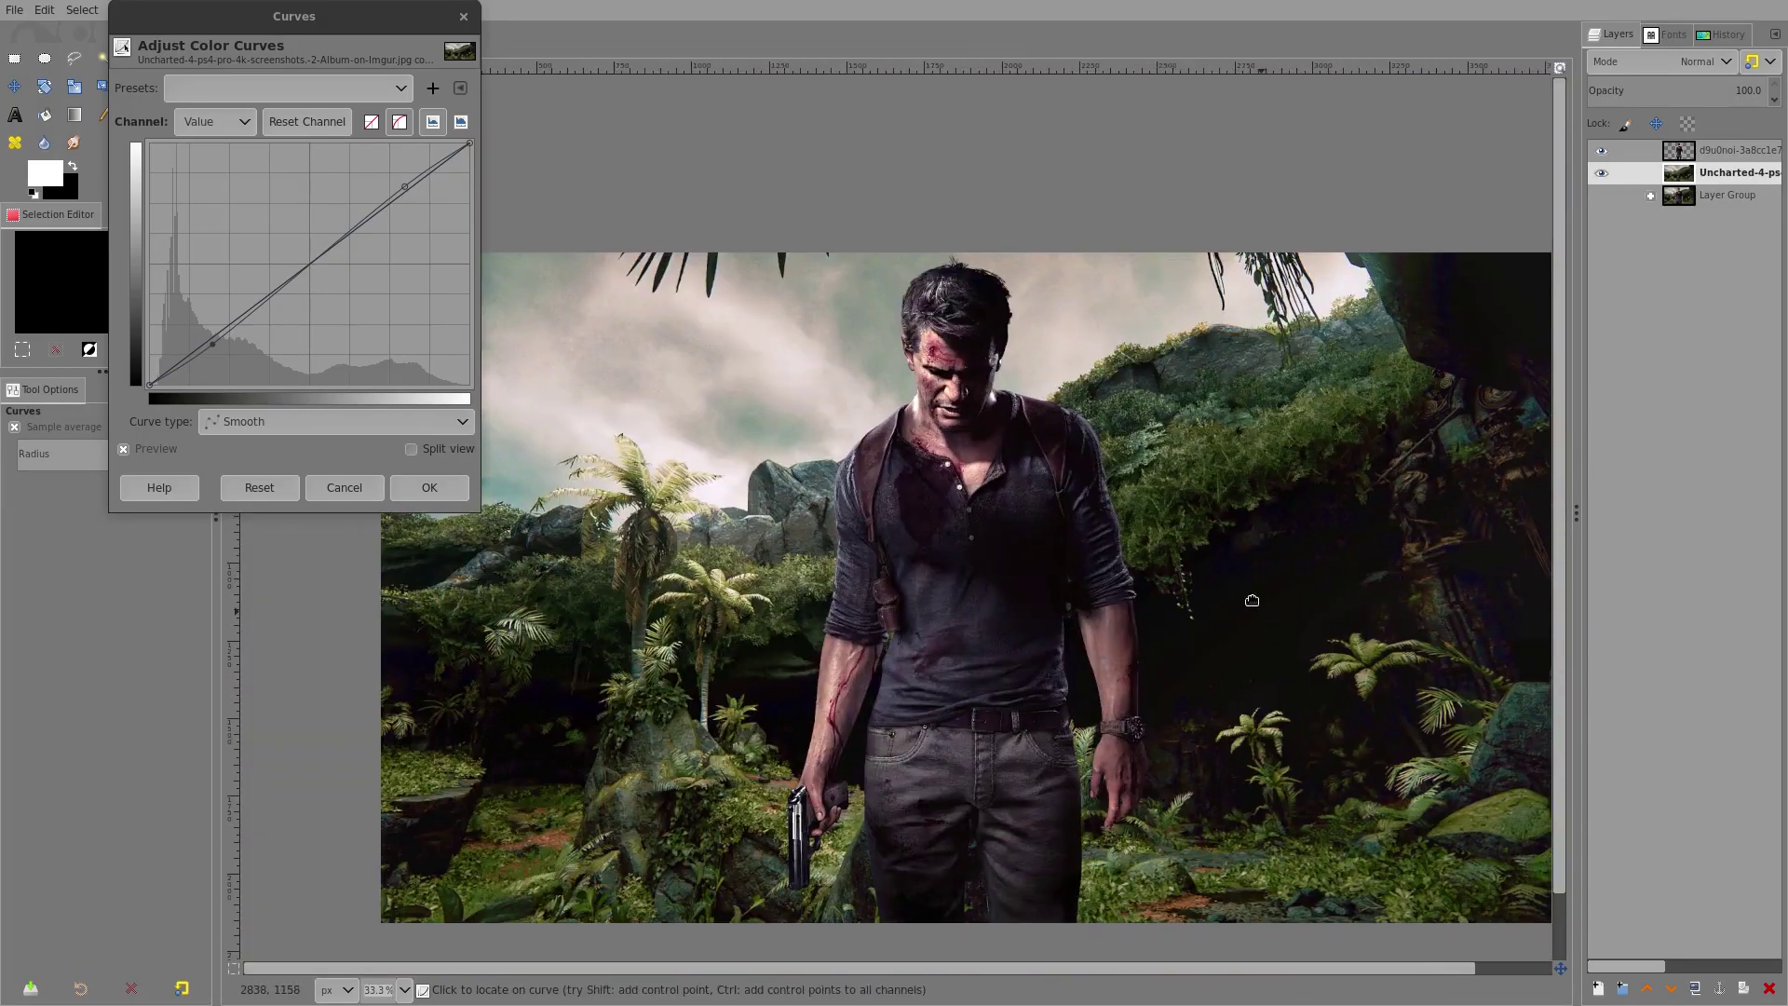
pyautogui.moveTo(1256, 607); pyautogui.dragTo(1203, 575)
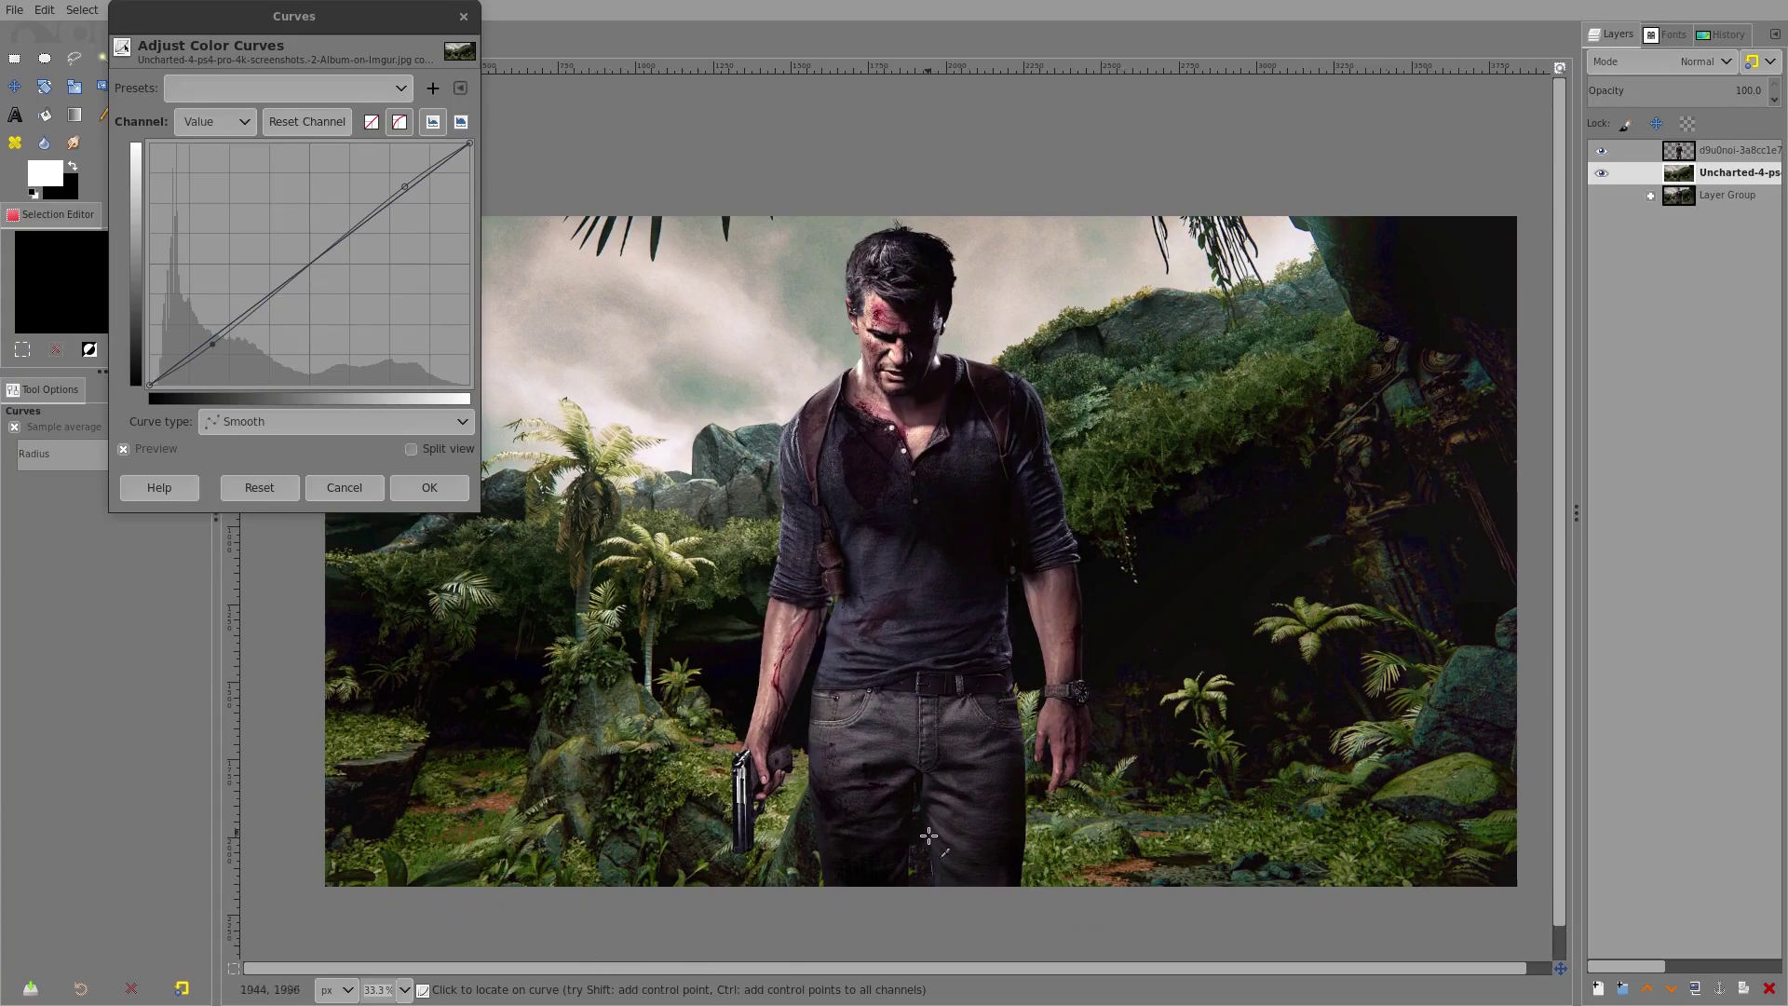
# Lower the Red curve's midtones slightly, to about x 163, y 155, and pull the Green curve's midtones down more strongly.
pyautogui.click(230, 131)
pyautogui.click(210, 146)
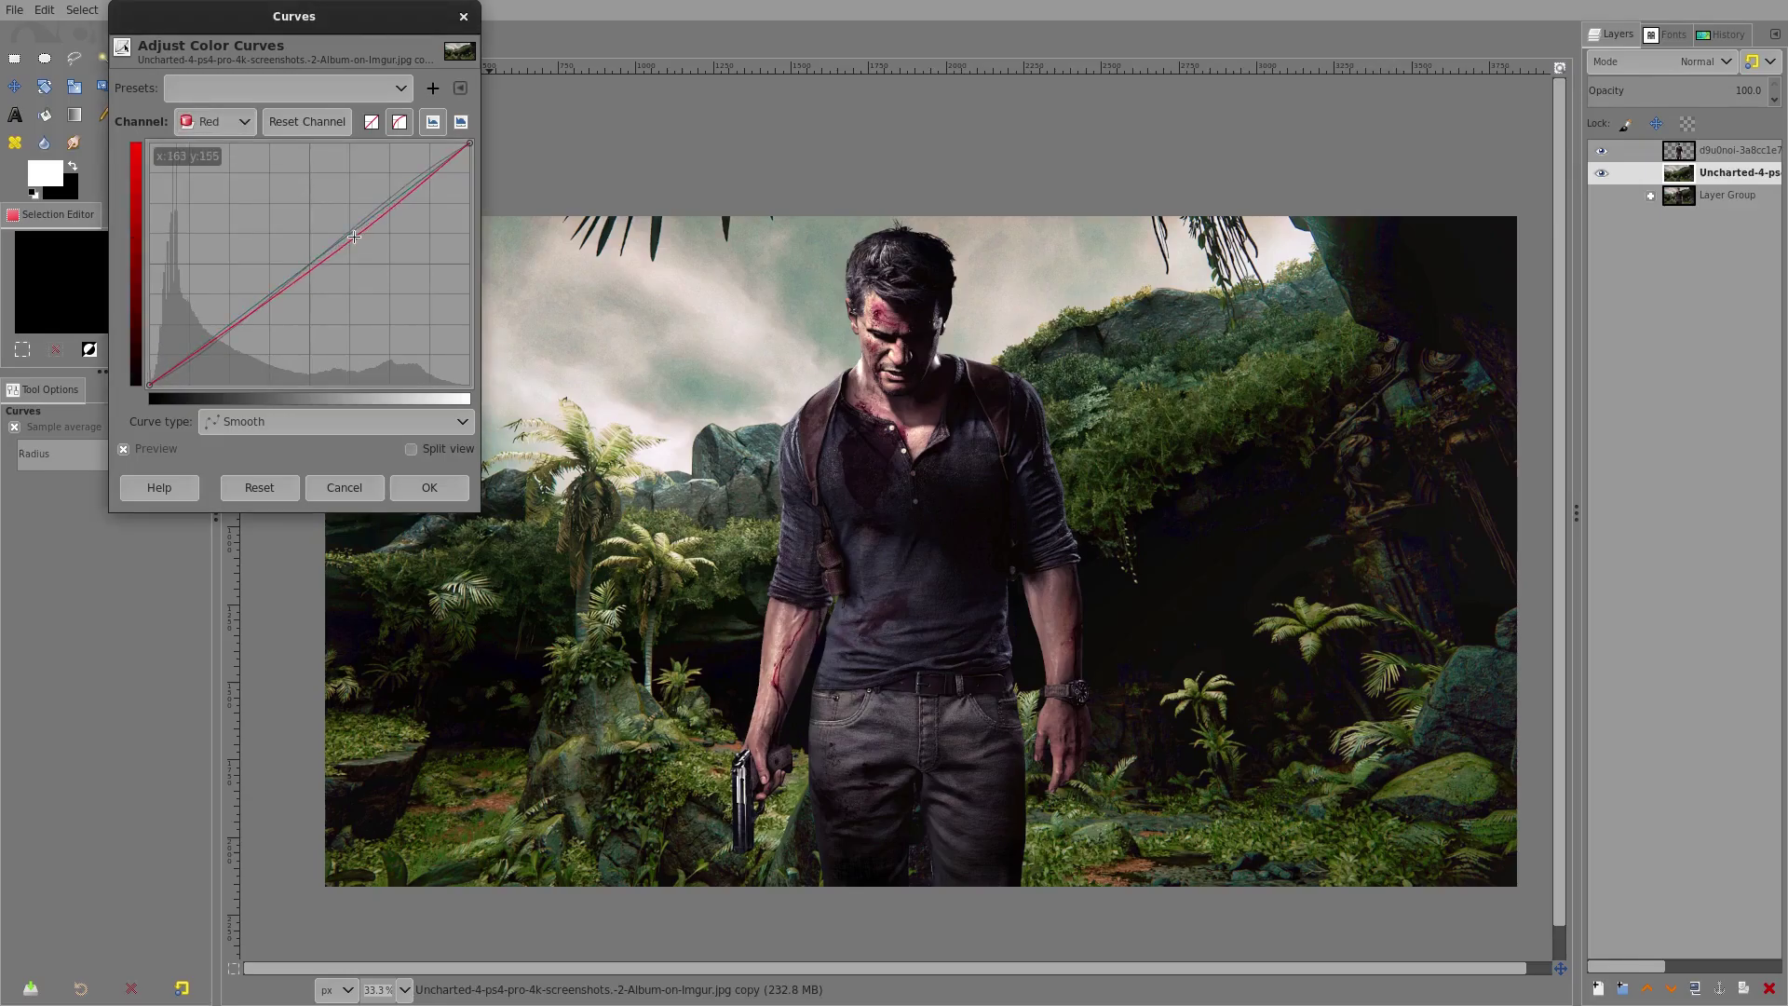
pyautogui.click(216, 121)
pyautogui.click(202, 153)
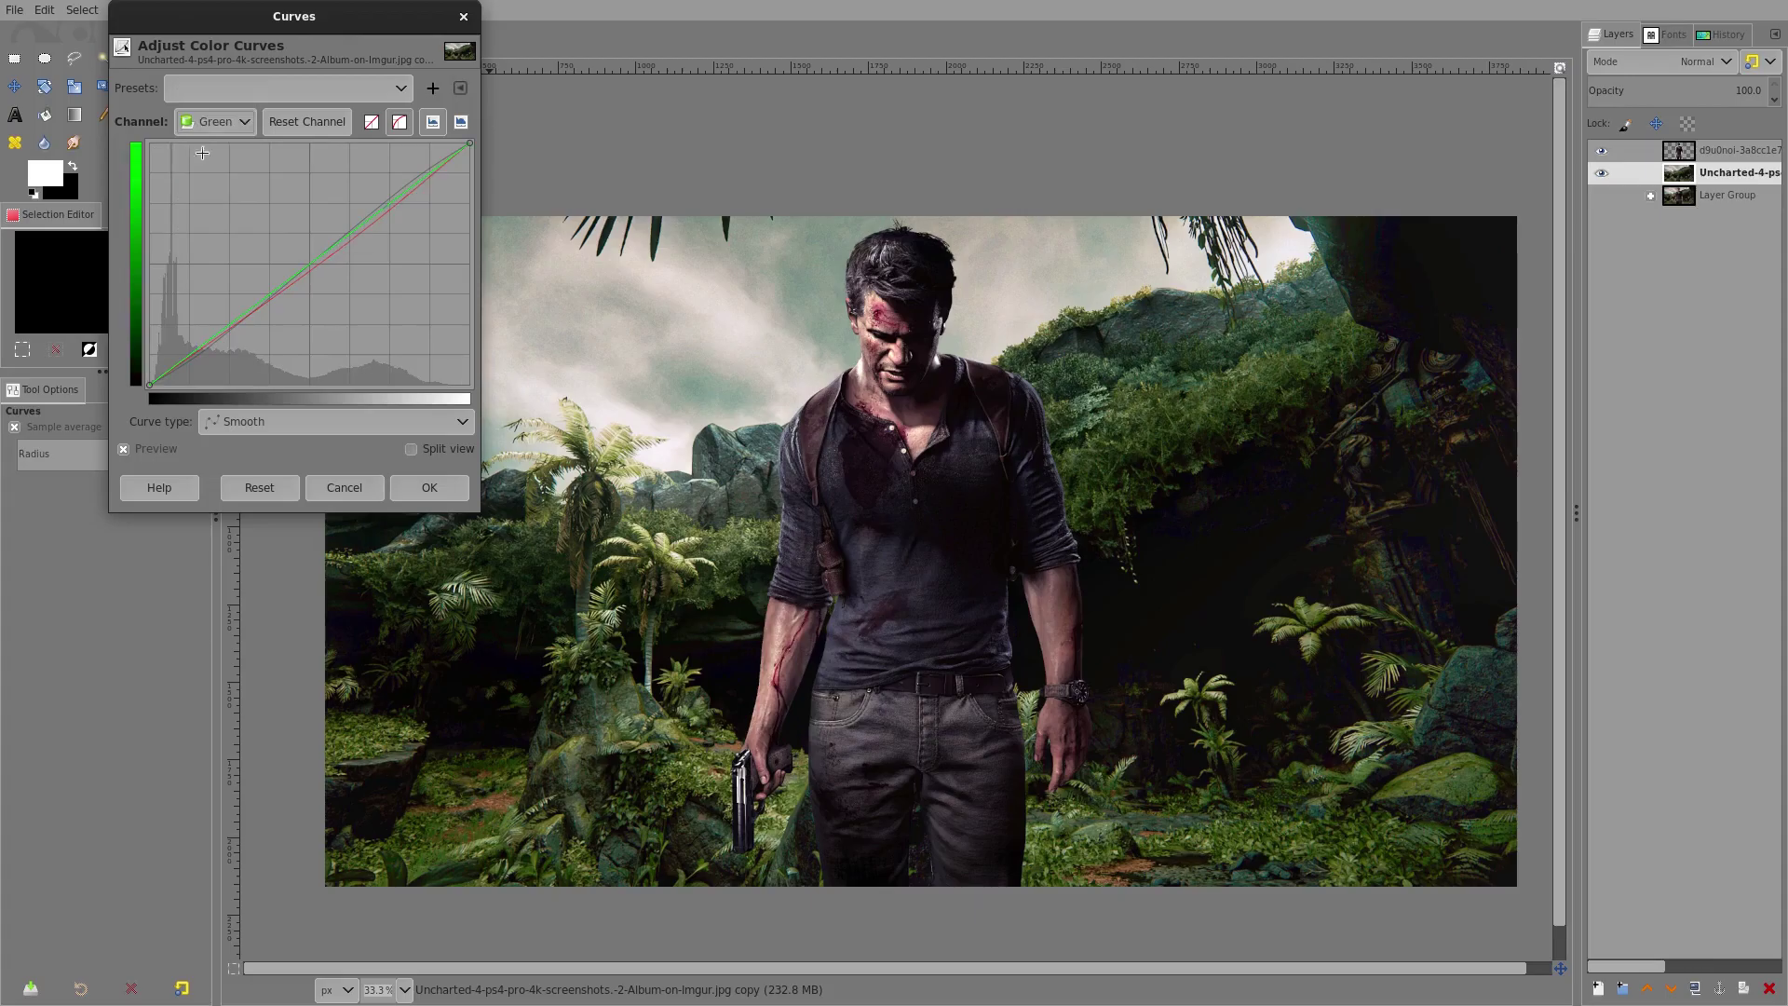
pyautogui.moveTo(340, 238); pyautogui.dragTo(342, 253)
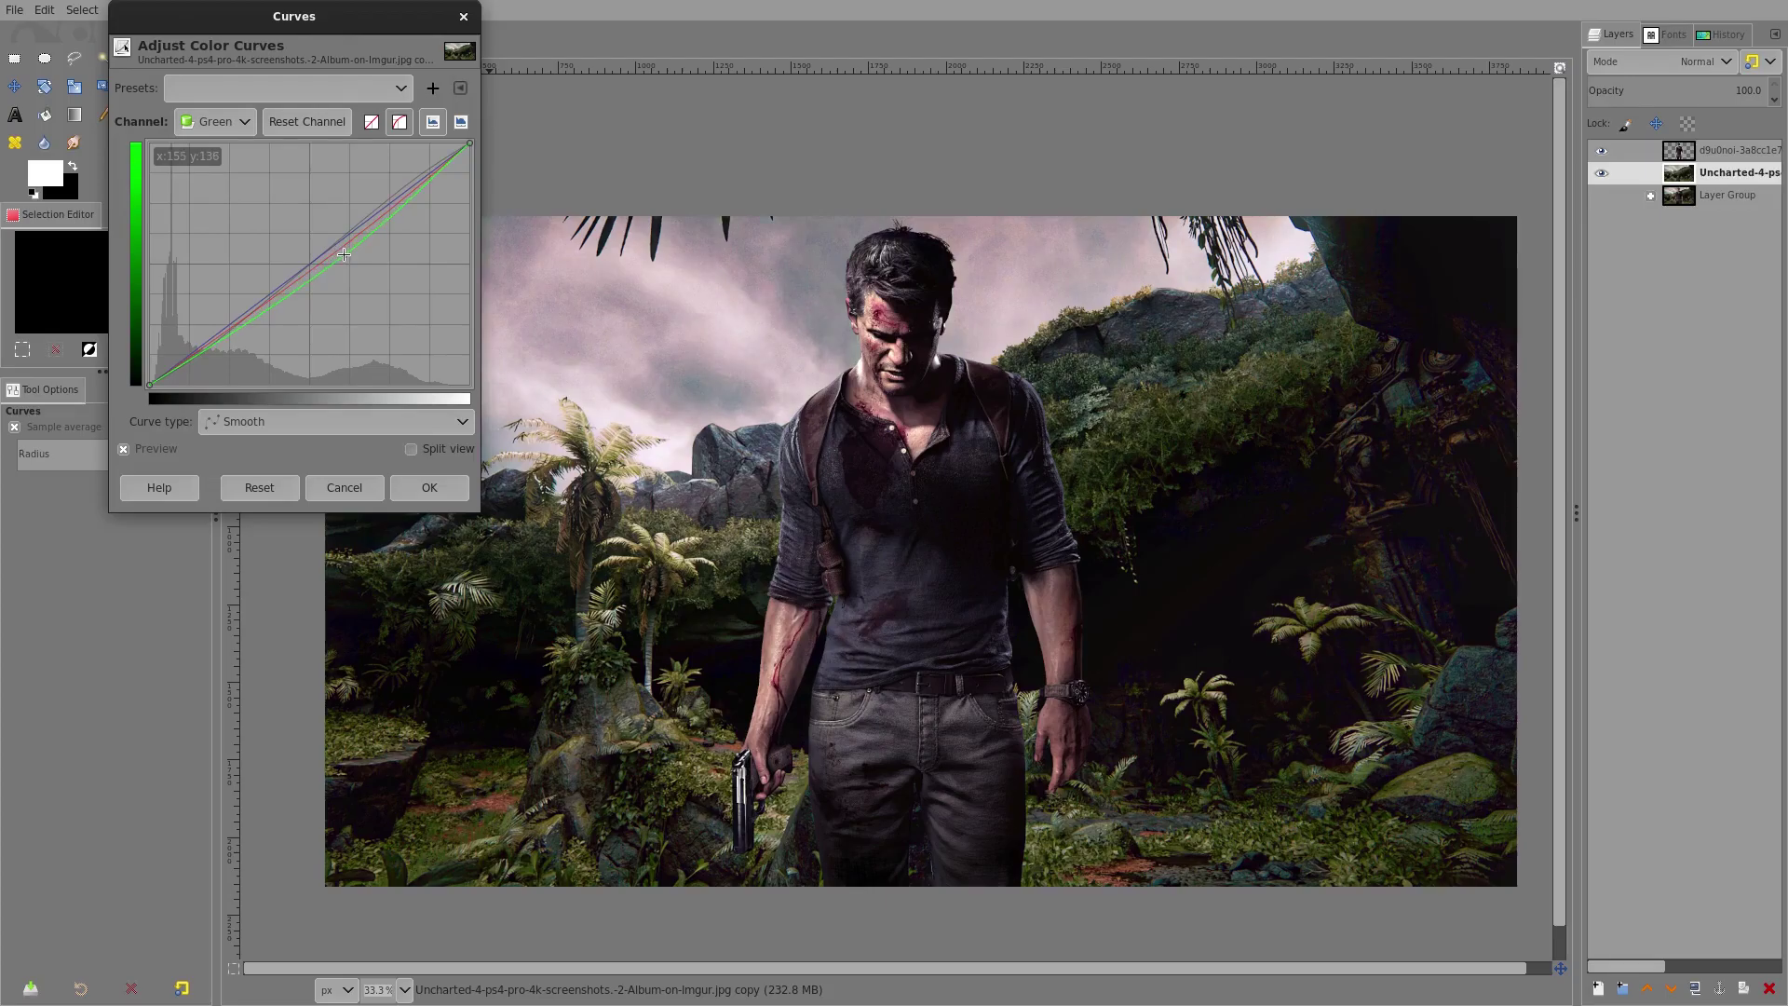
# Lower the Blue curve's midtones to about x 146, y 127 and fine-tune the point against the reduced view of the image.
pyautogui.click(215, 121)
pyautogui.click(210, 143)
pyautogui.moveTo(337, 255)
pyautogui.mouseDown()
pyautogui.moveTo(321, 248)
pyautogui.moveTo(333, 263)
pyautogui.mouseUp()
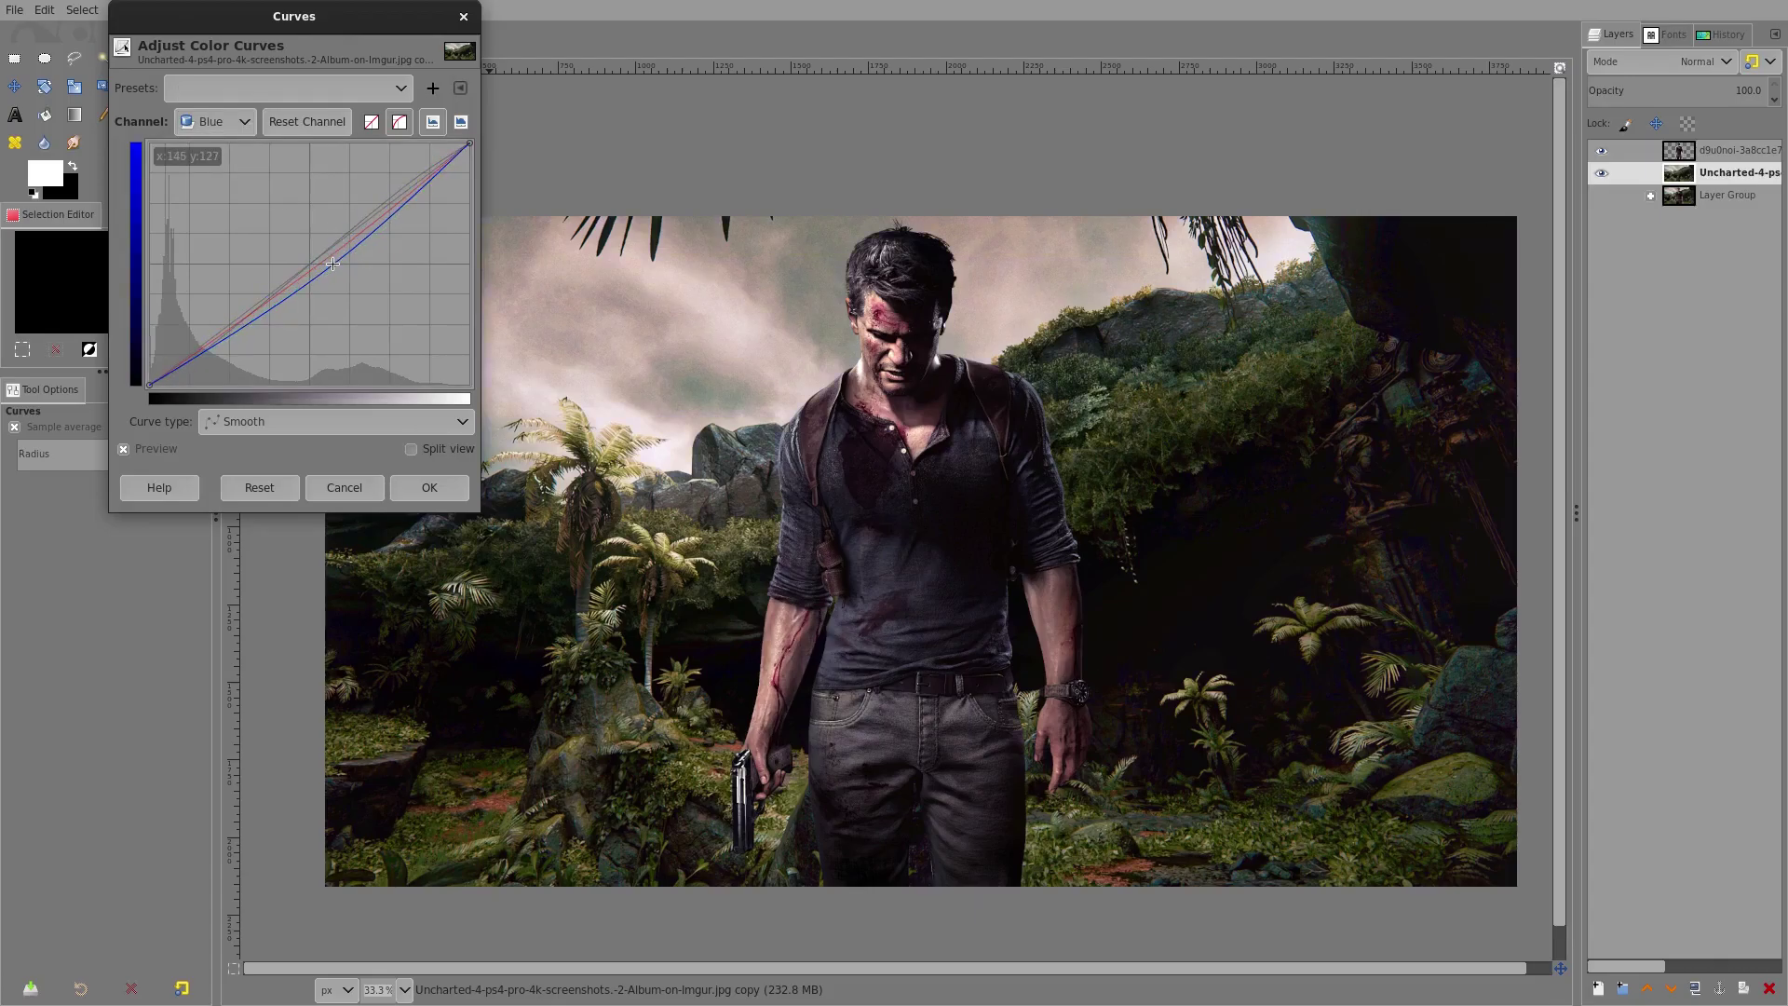
pyautogui.scroll(-3, 982, 602)
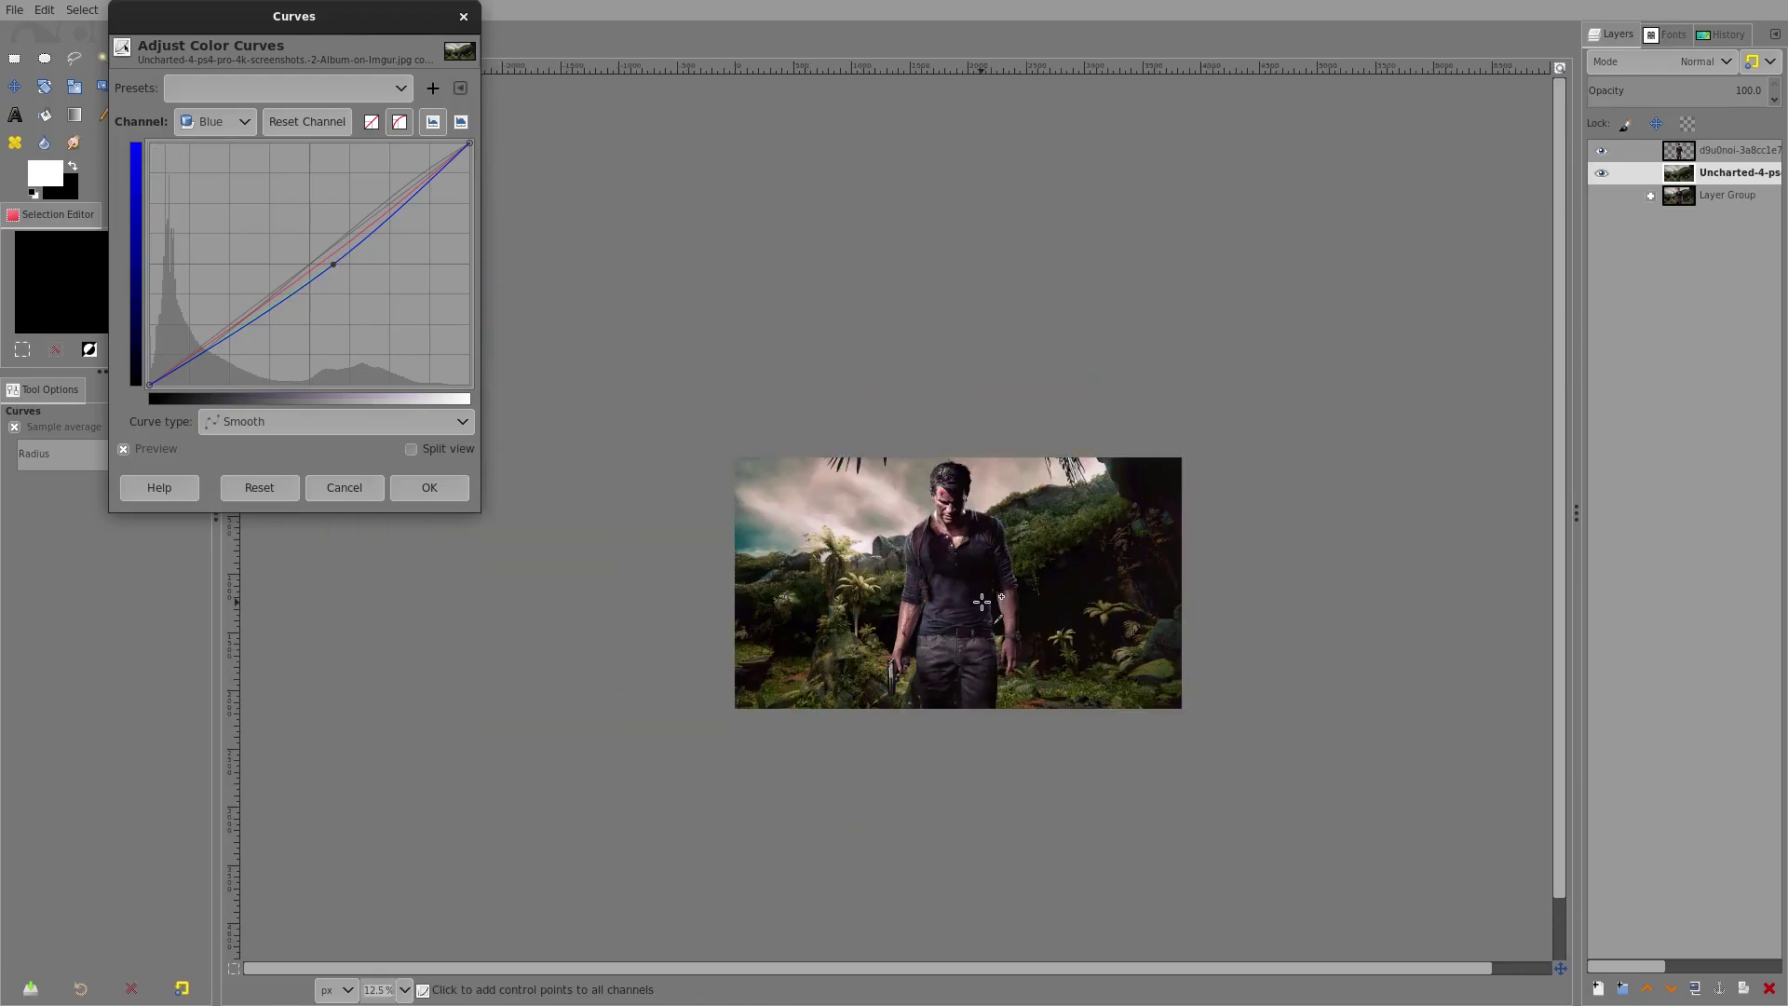
pyautogui.scroll(1, 981, 601)
pyautogui.scroll(-5, 981, 602)
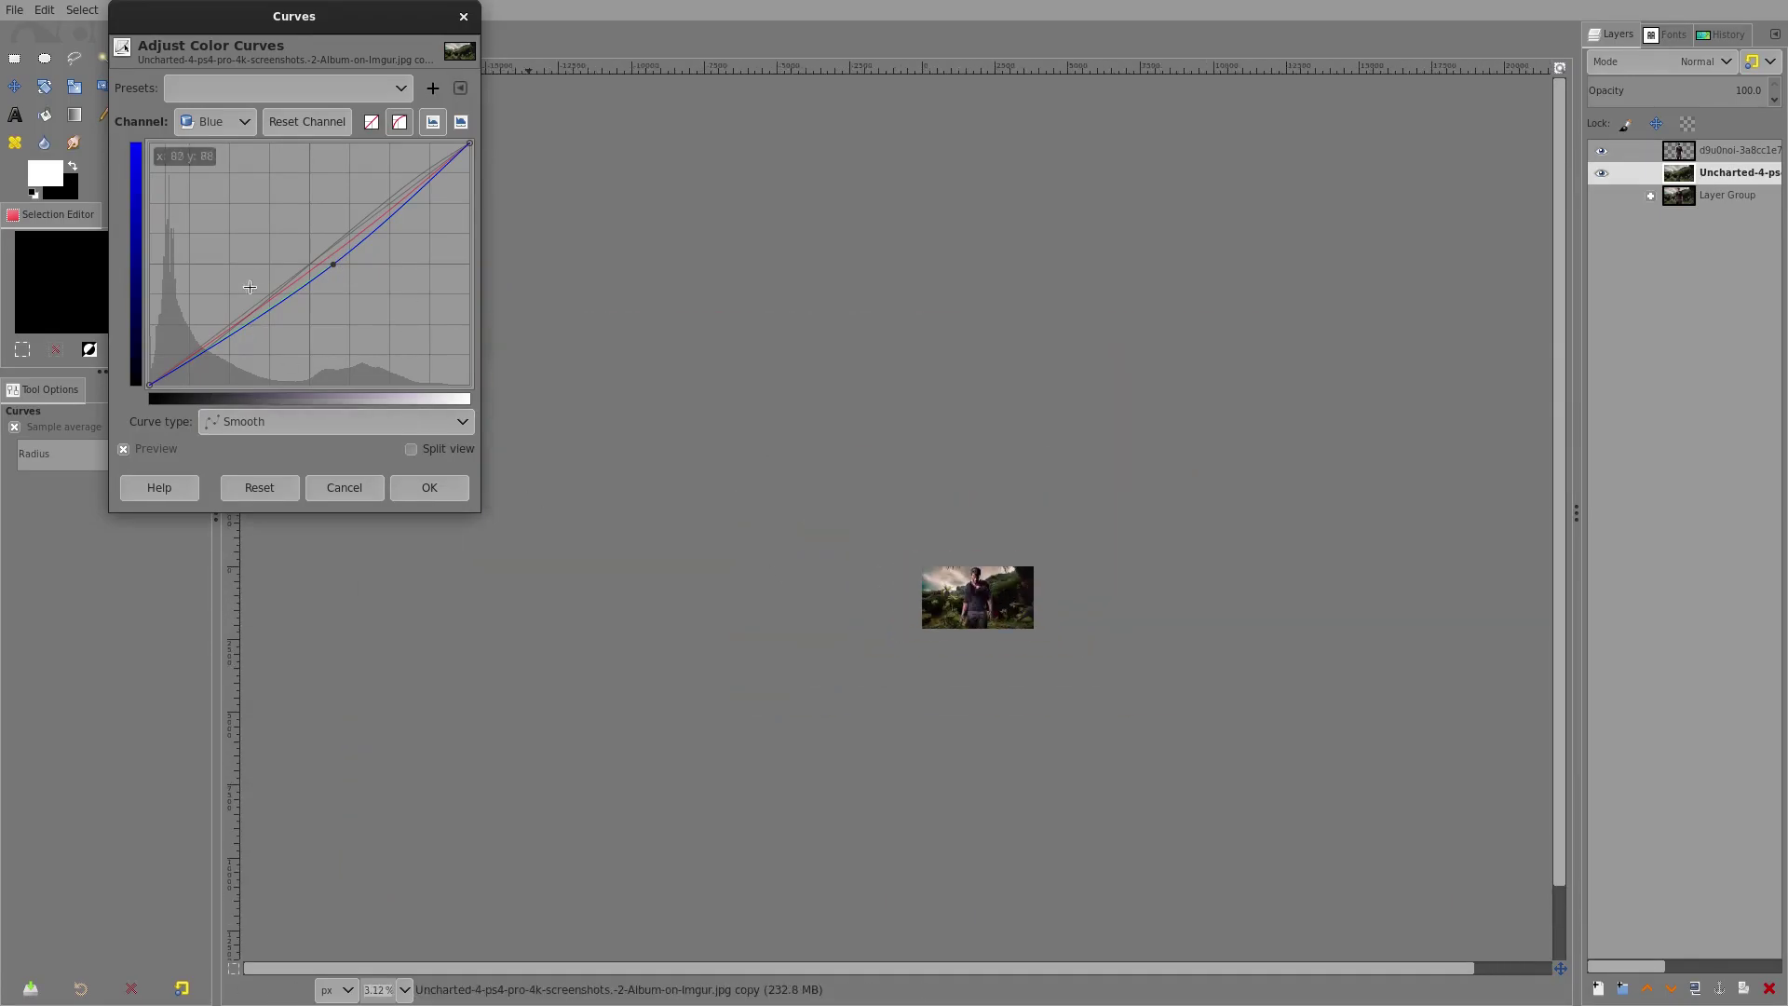
pyautogui.moveTo(332, 264)
pyautogui.mouseDown()
pyautogui.moveTo(282, 214)
pyautogui.moveTo(329, 264)
pyautogui.mouseUp()
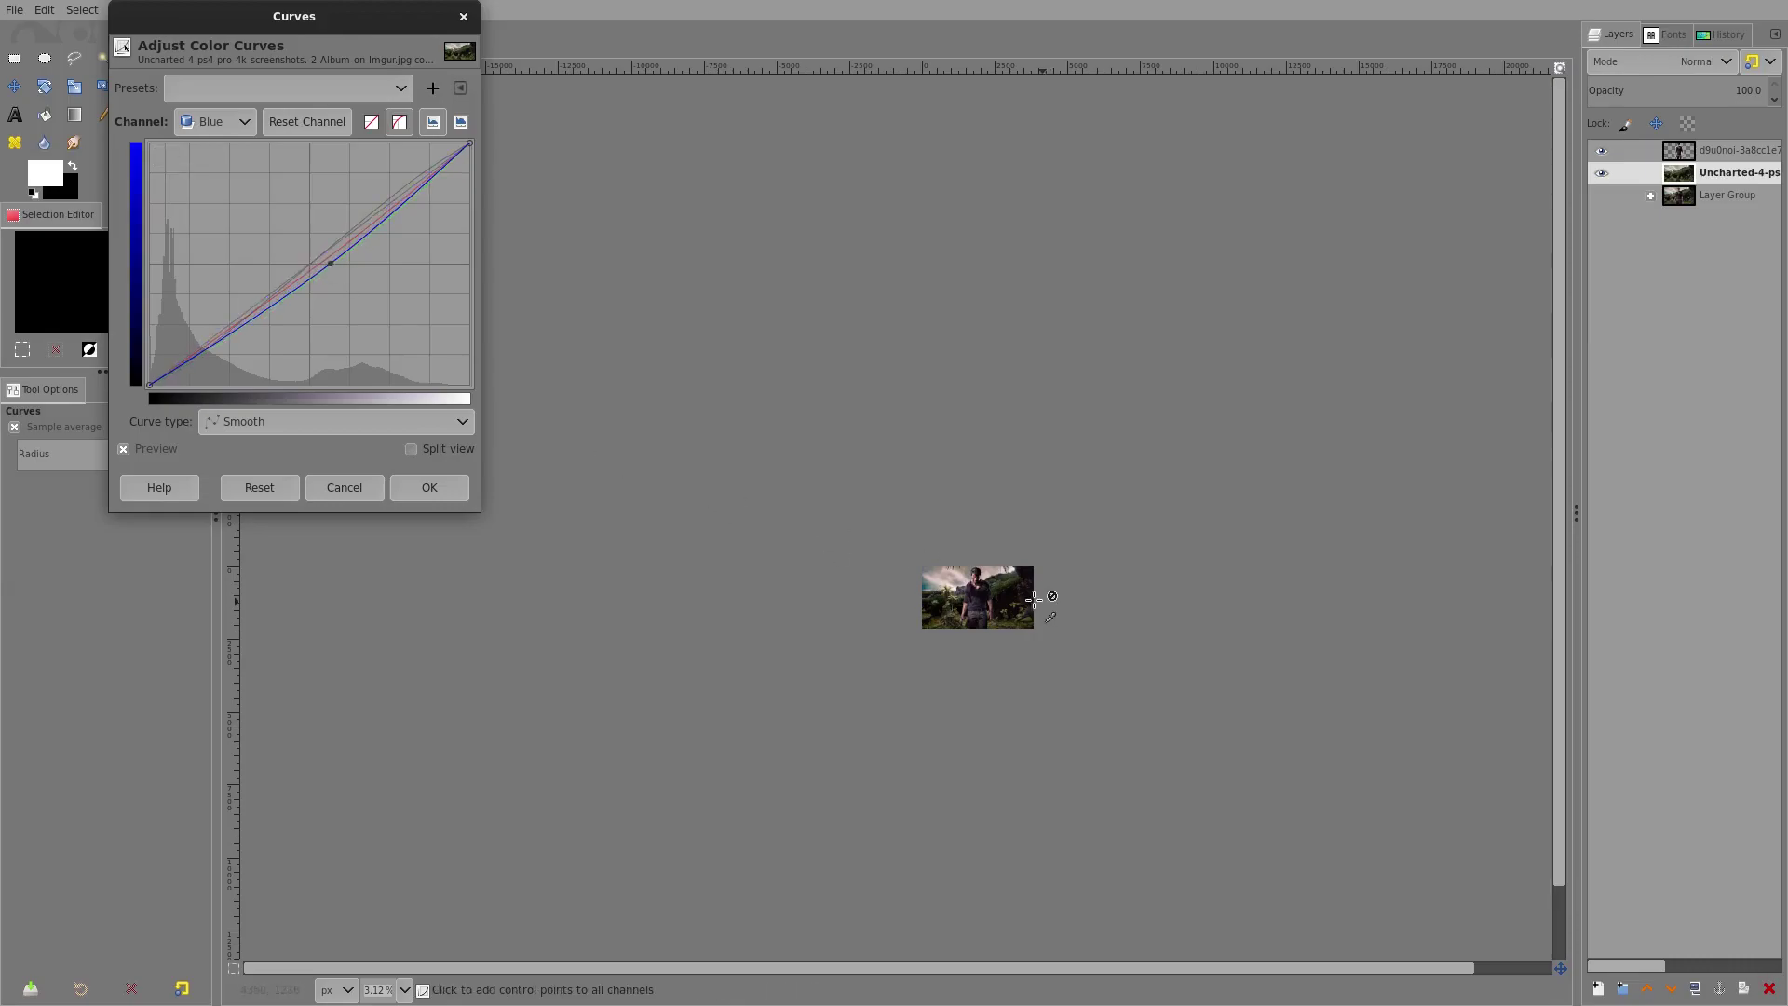
# Compare the background with the curve preview off and on, and apply the Curves adjustment.
pyautogui.scroll(6, 1027, 599)
pyautogui.moveTo(803, 568); pyautogui.dragTo(830, 511)
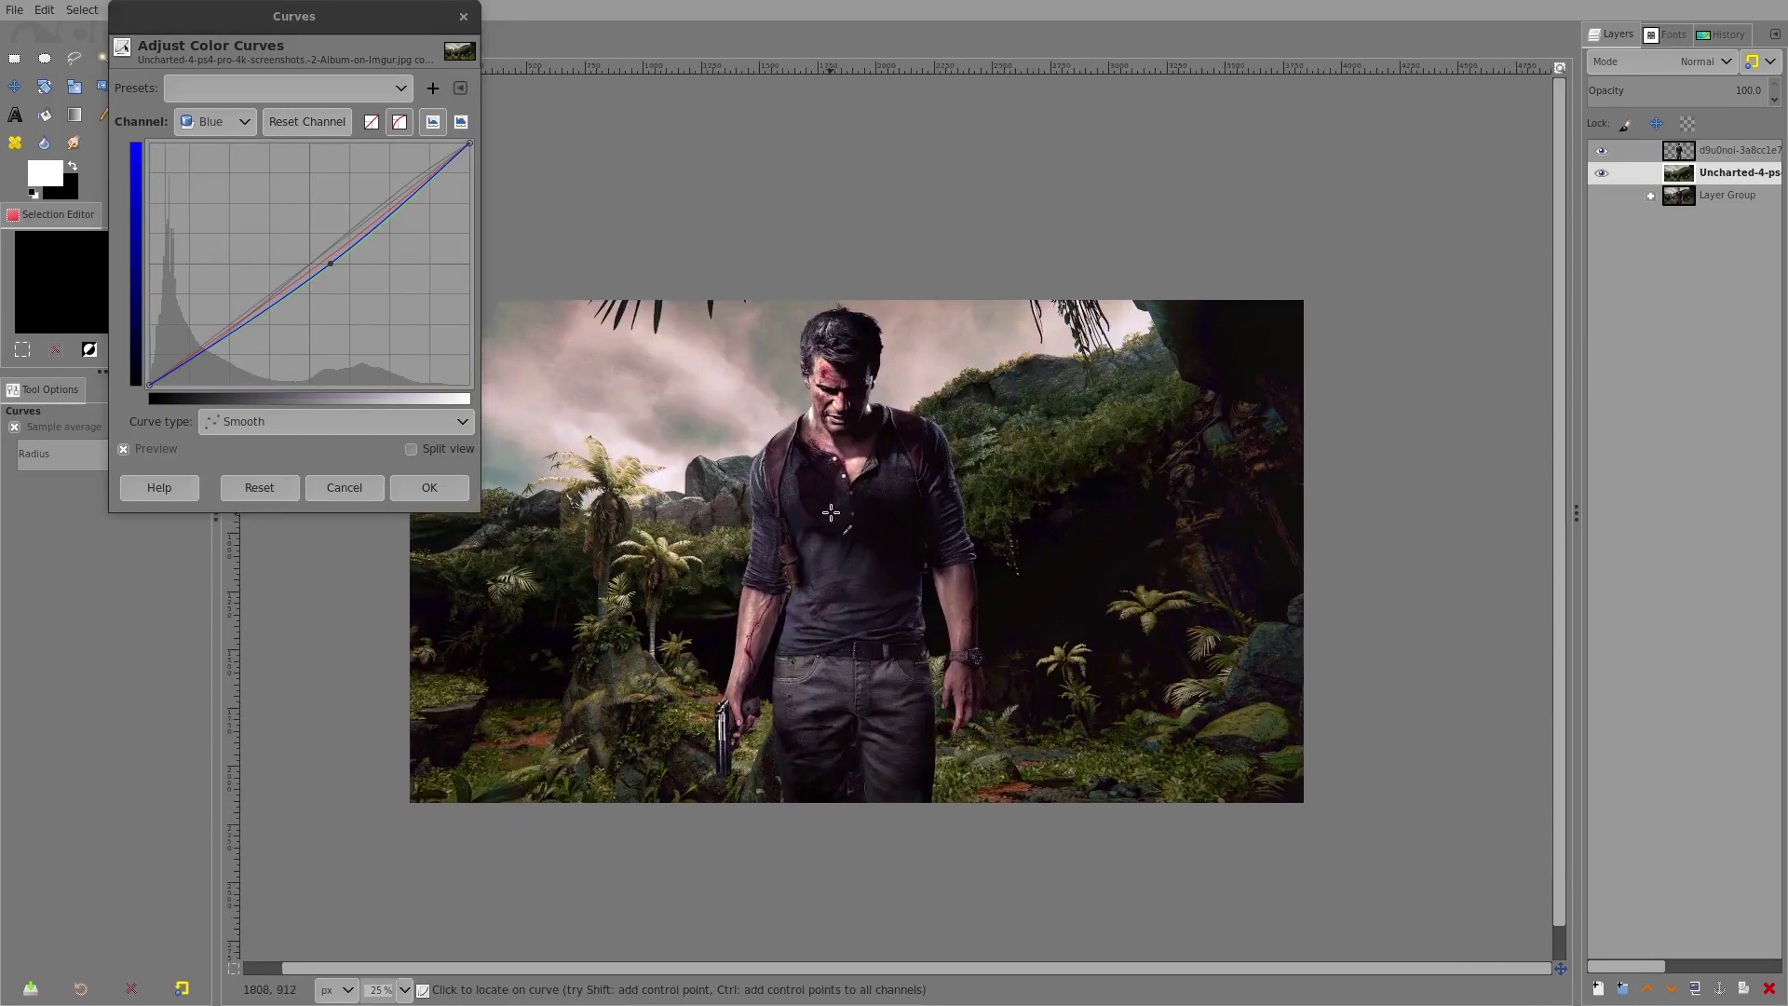
pyautogui.click(124, 449)
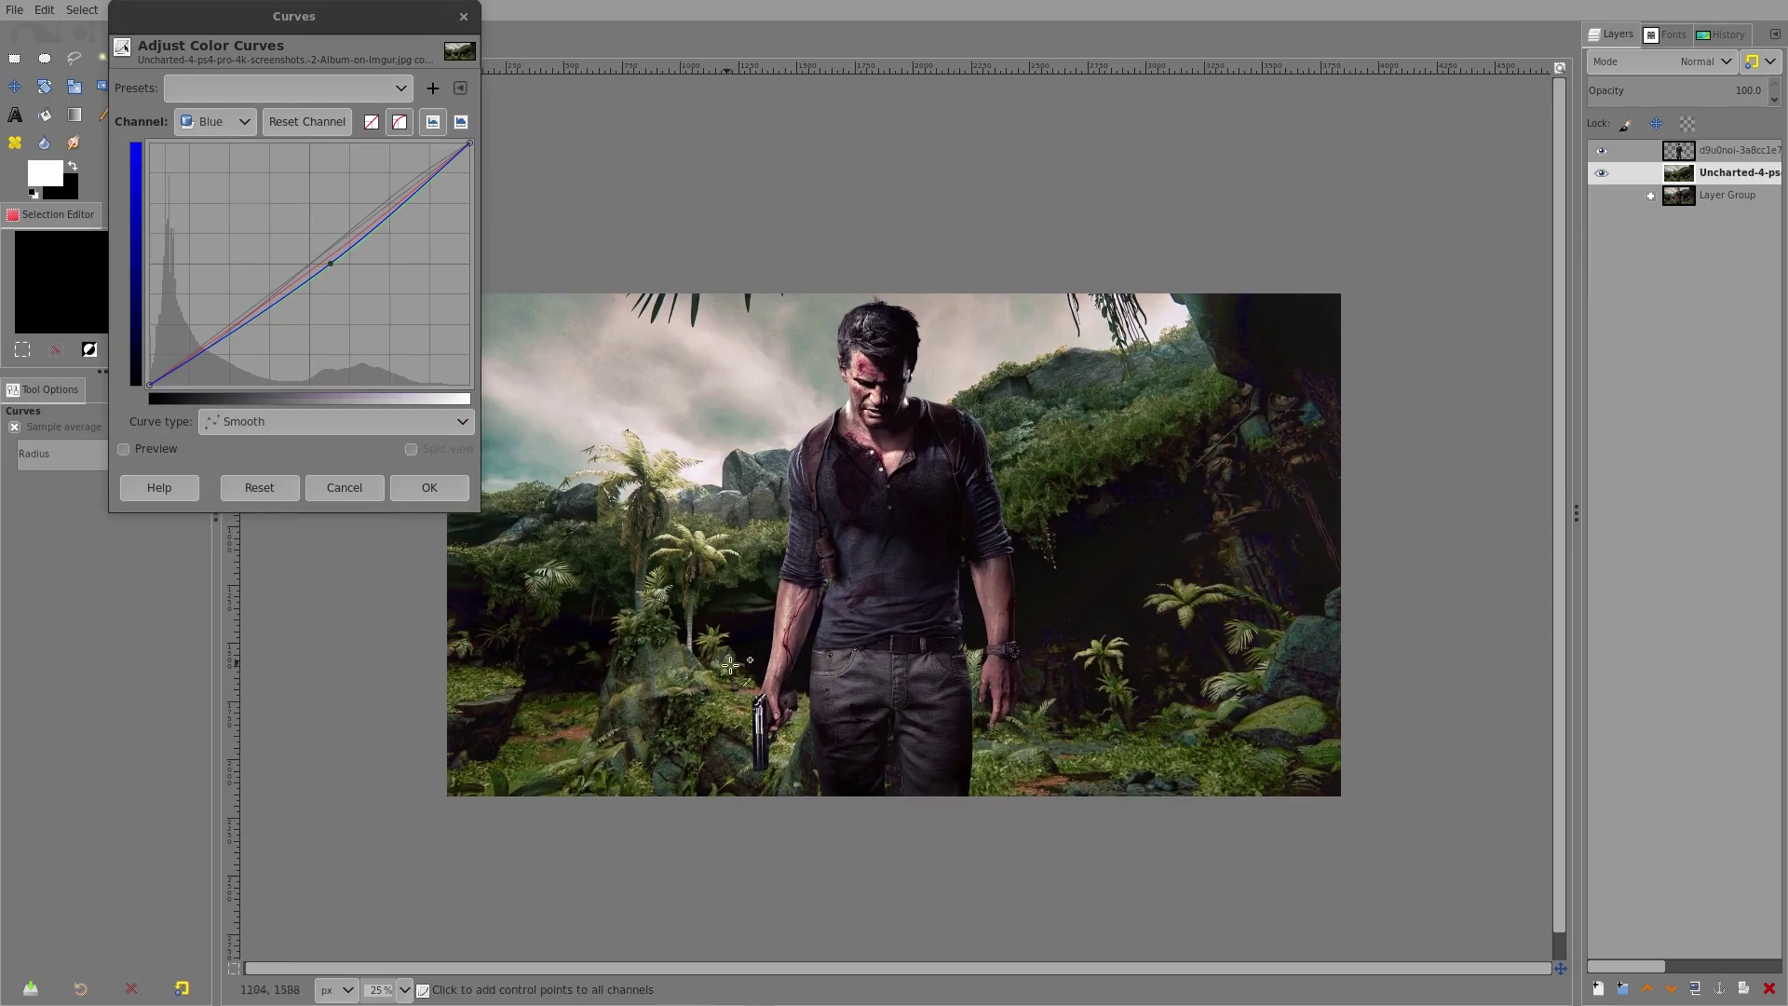
pyautogui.scroll(-3, 877, 616)
pyautogui.click(124, 449)
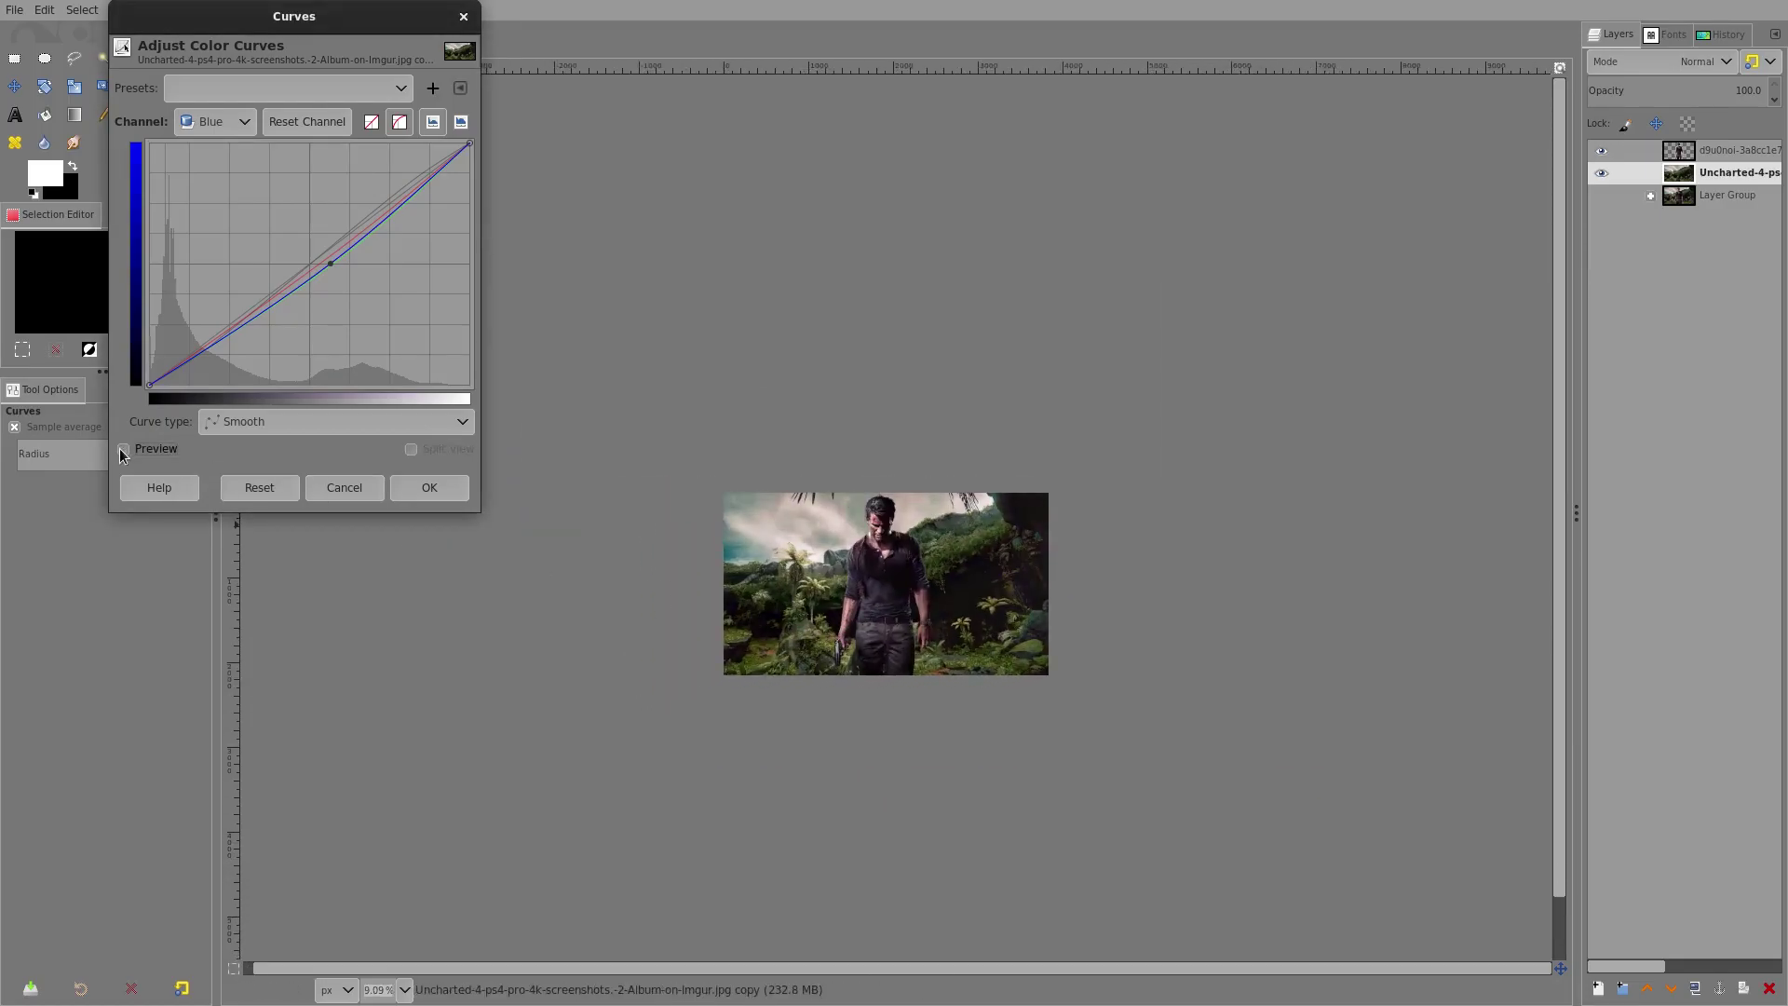
pyautogui.click(124, 449)
pyautogui.click(124, 449)
pyautogui.scroll(2, 953, 616)
pyautogui.moveTo(714, 570); pyautogui.dragTo(727, 590)
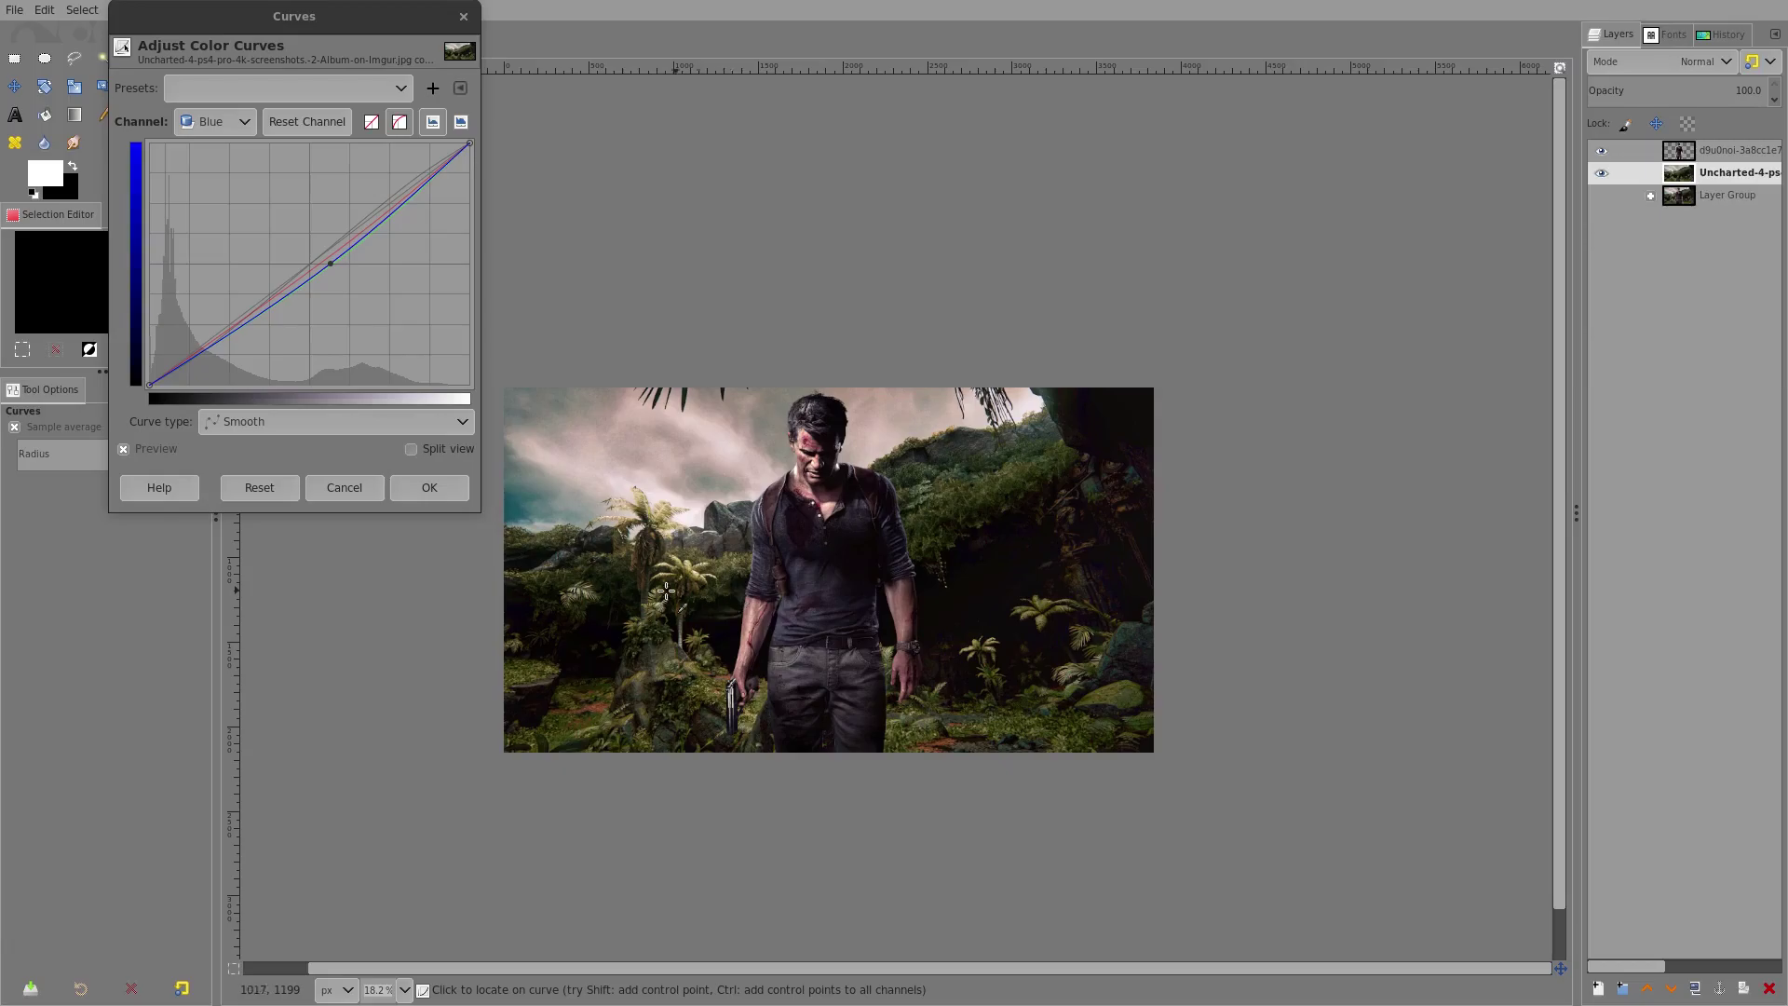
pyautogui.click(449, 500)
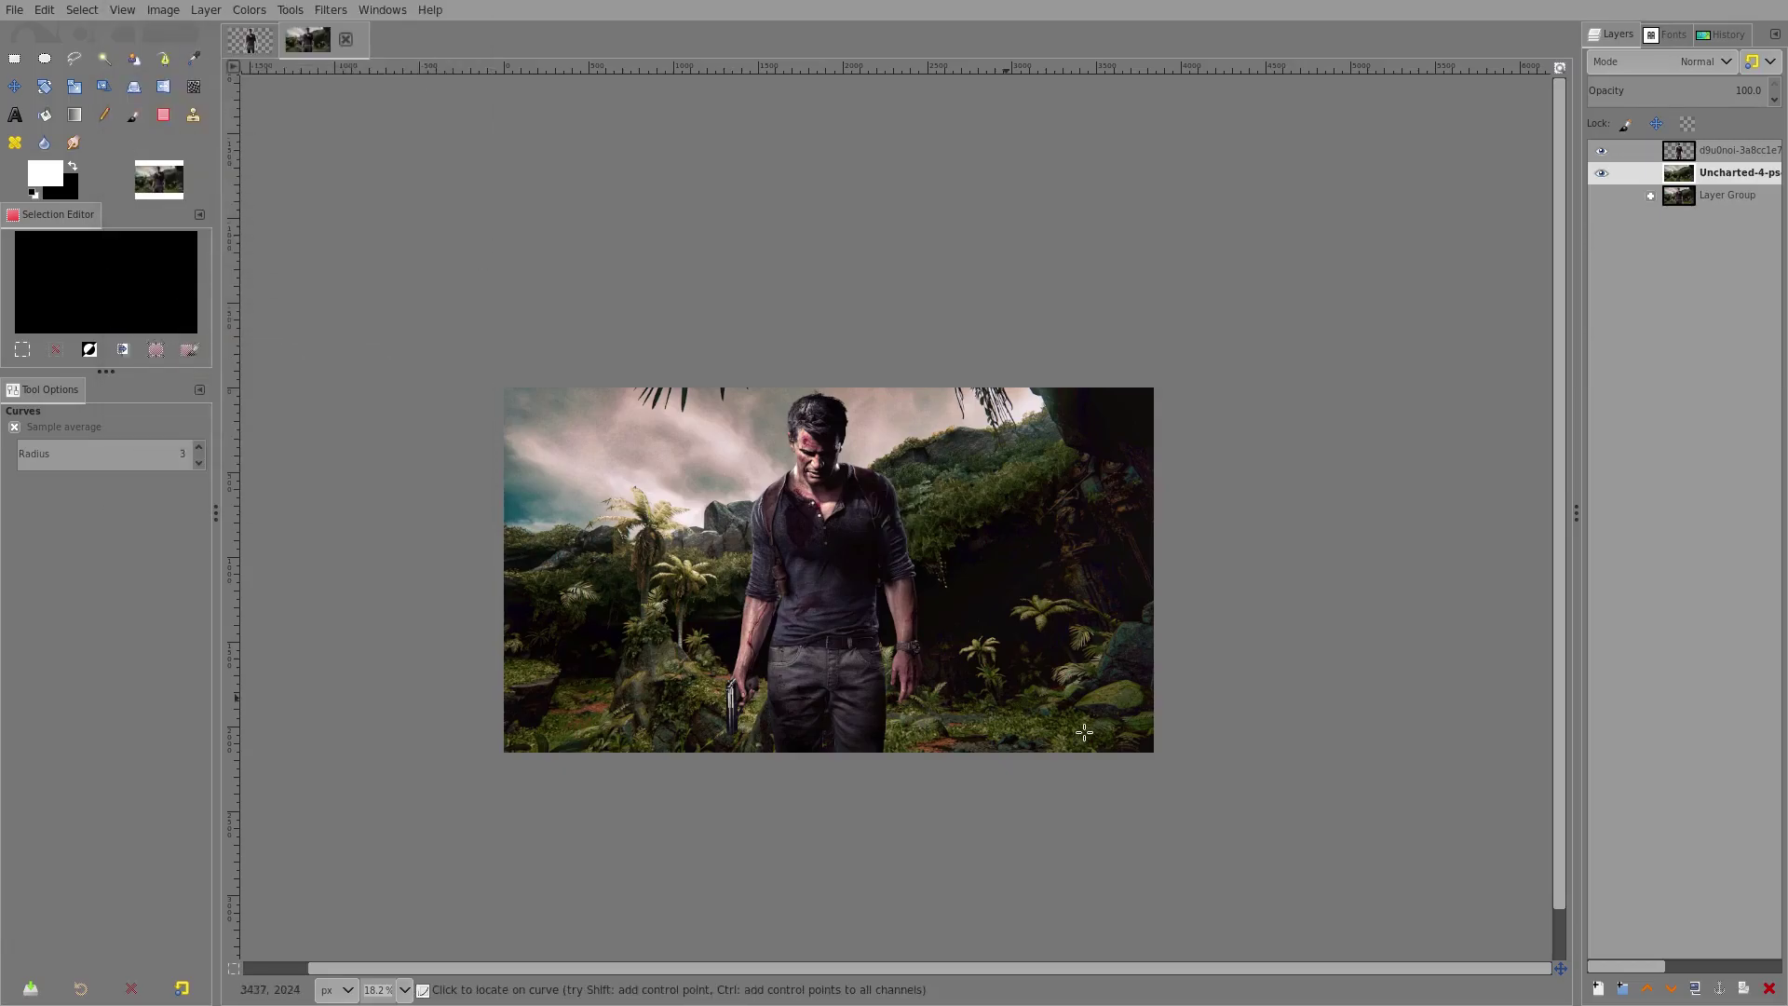
# Select the whole character on the top layer using Fuzzy Select.
pyautogui.press('+')
pyautogui.scroll(3, 358, 460)
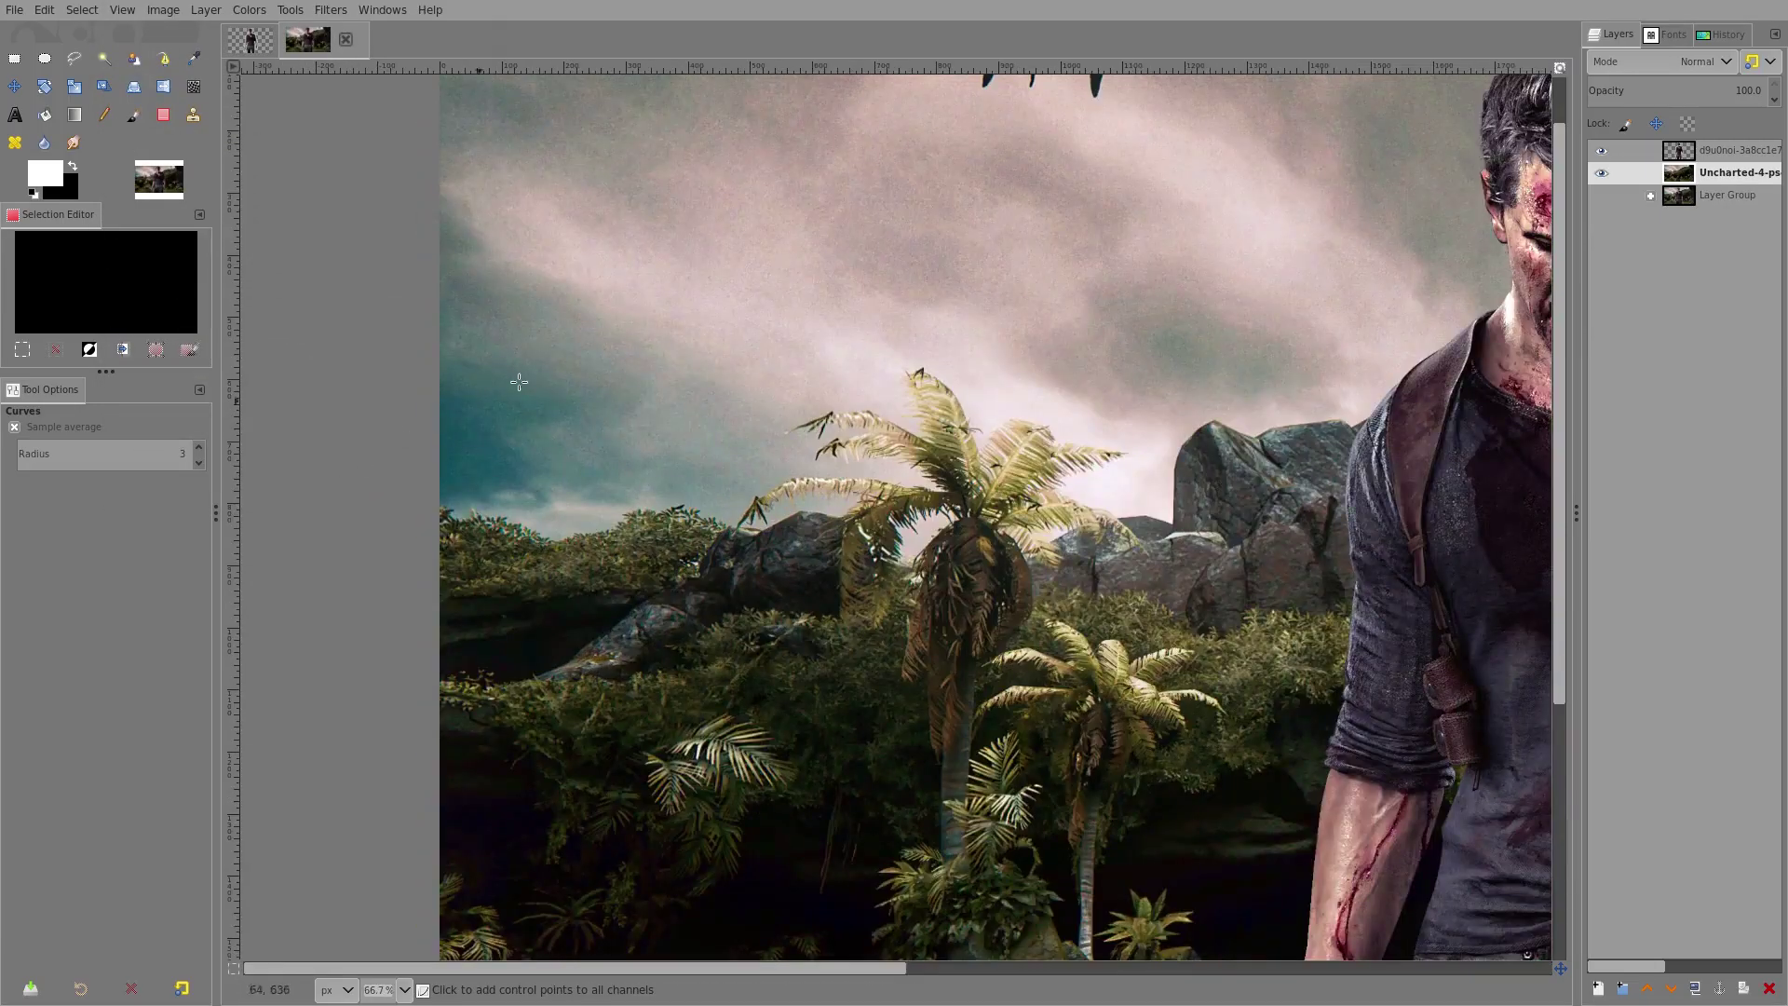
pyautogui.scroll(-3, 790, 461)
pyautogui.moveTo(874, 527); pyautogui.dragTo(551, 522)
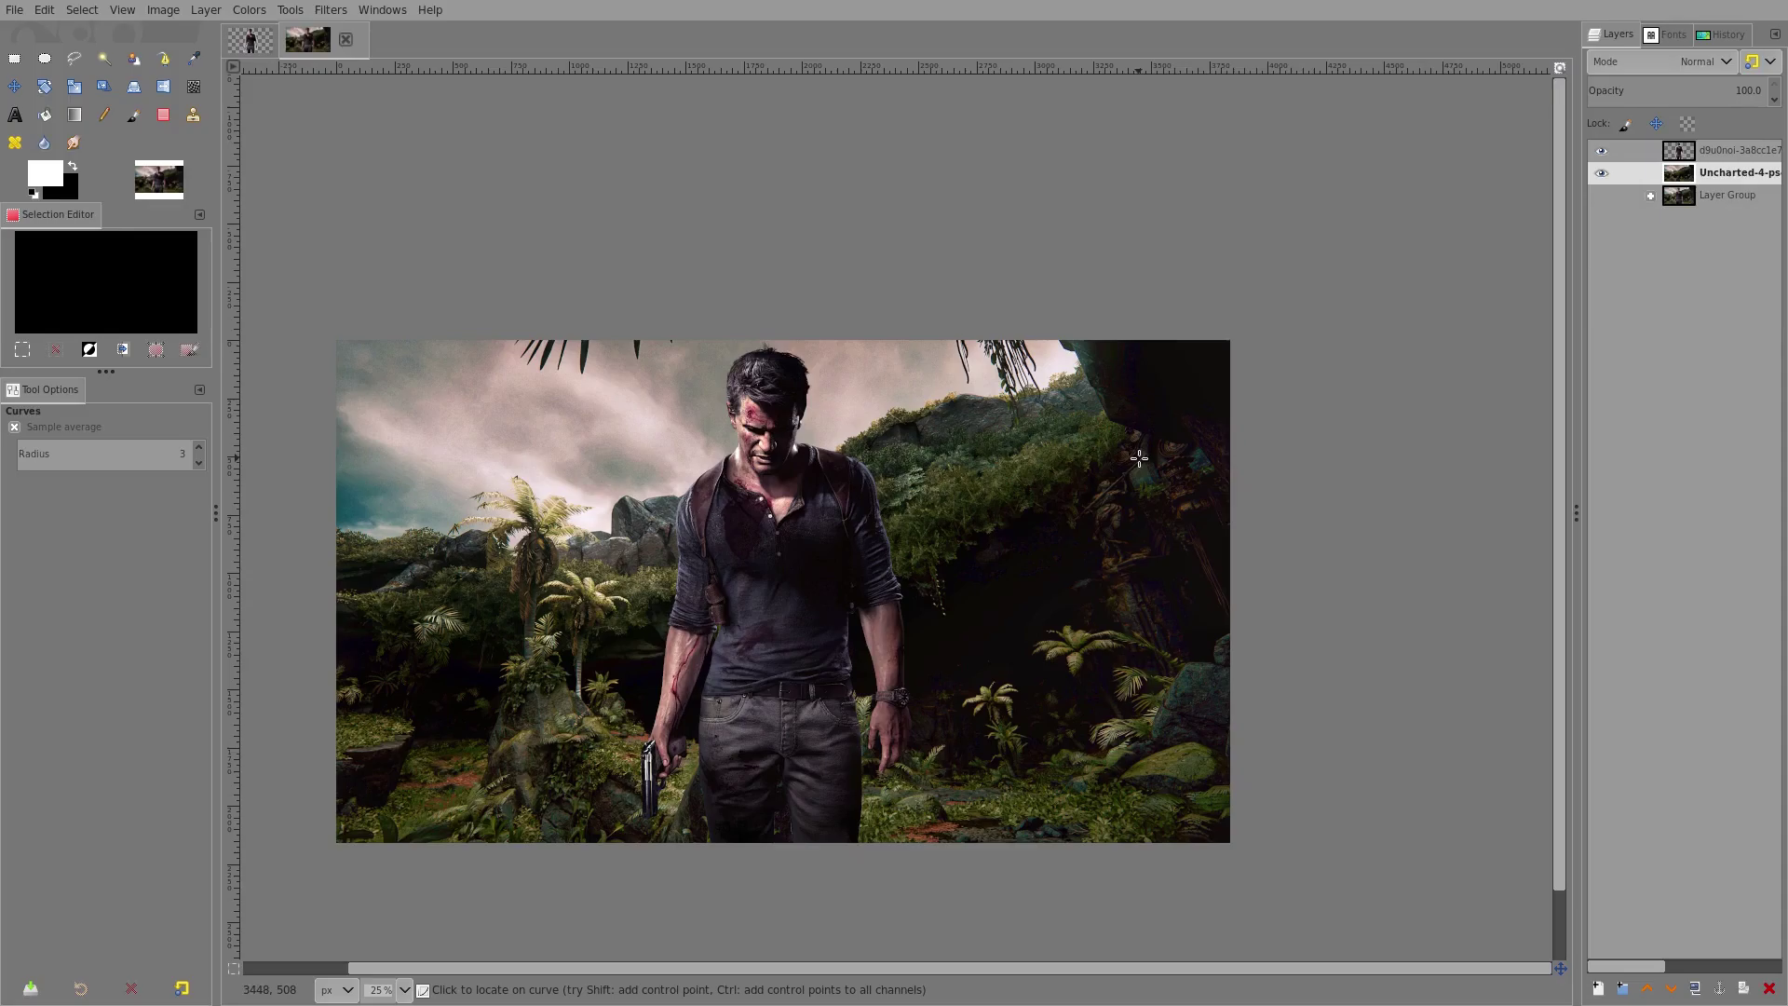
pyautogui.moveTo(909, 572); pyautogui.dragTo(926, 565)
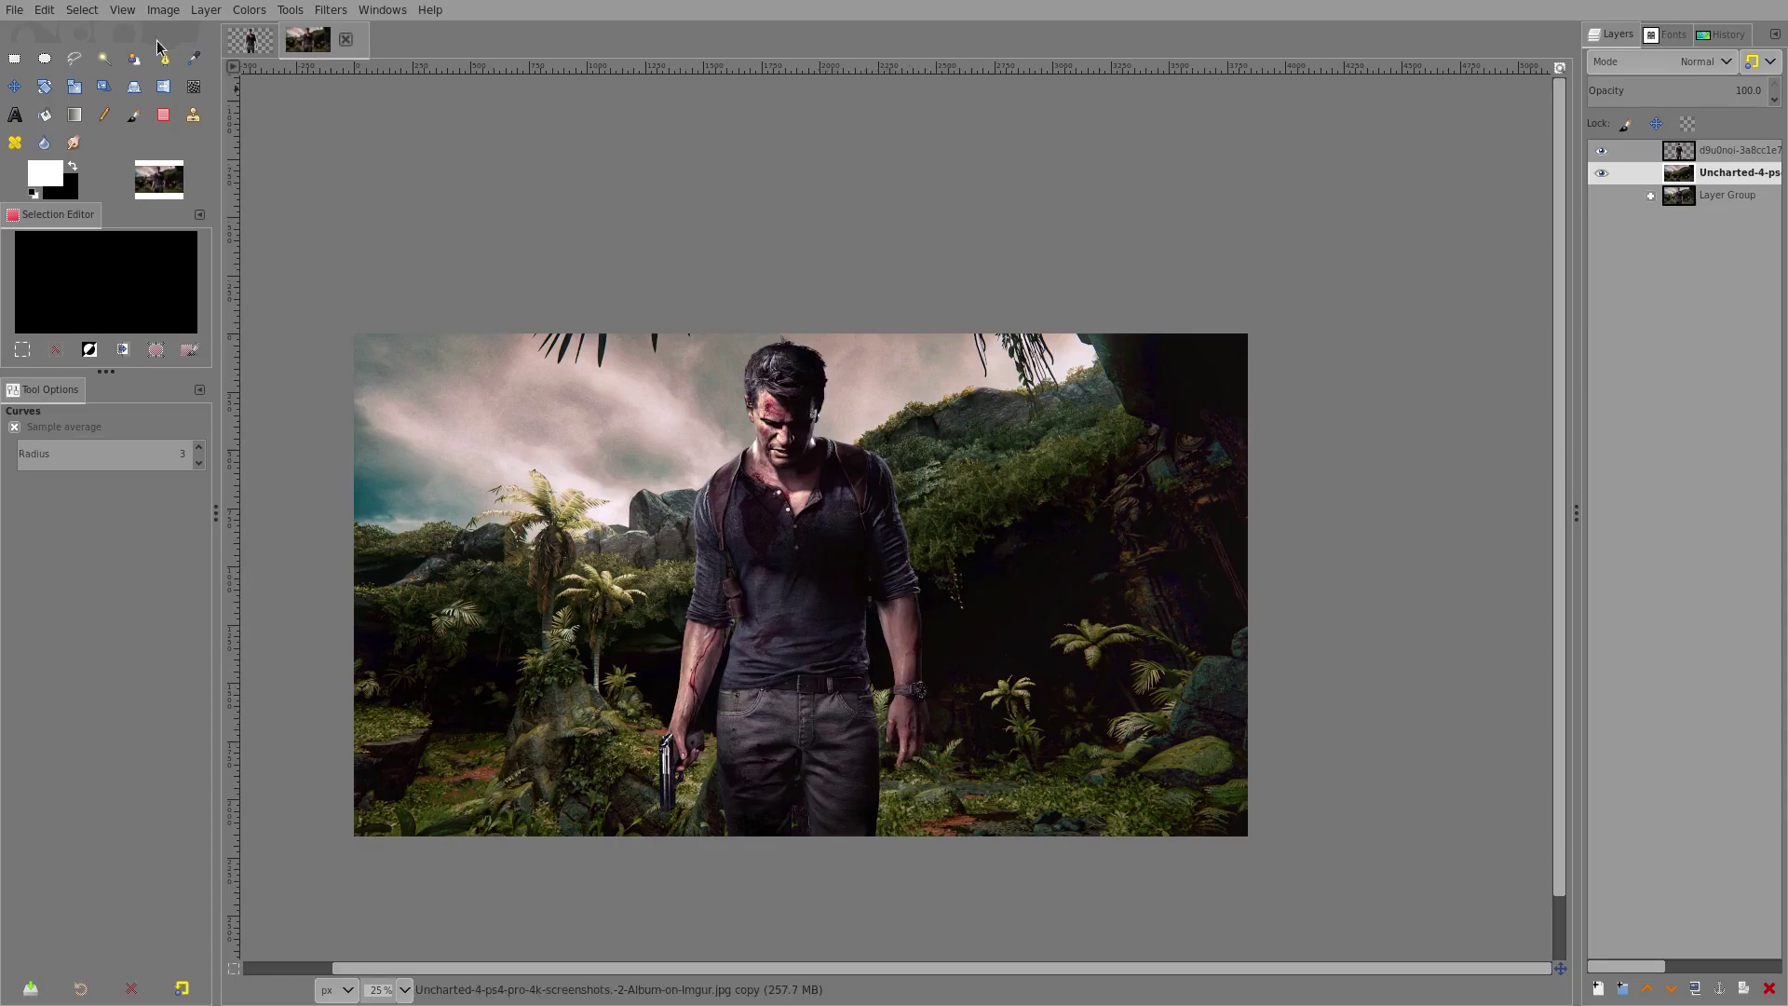
pyautogui.click(104, 59)
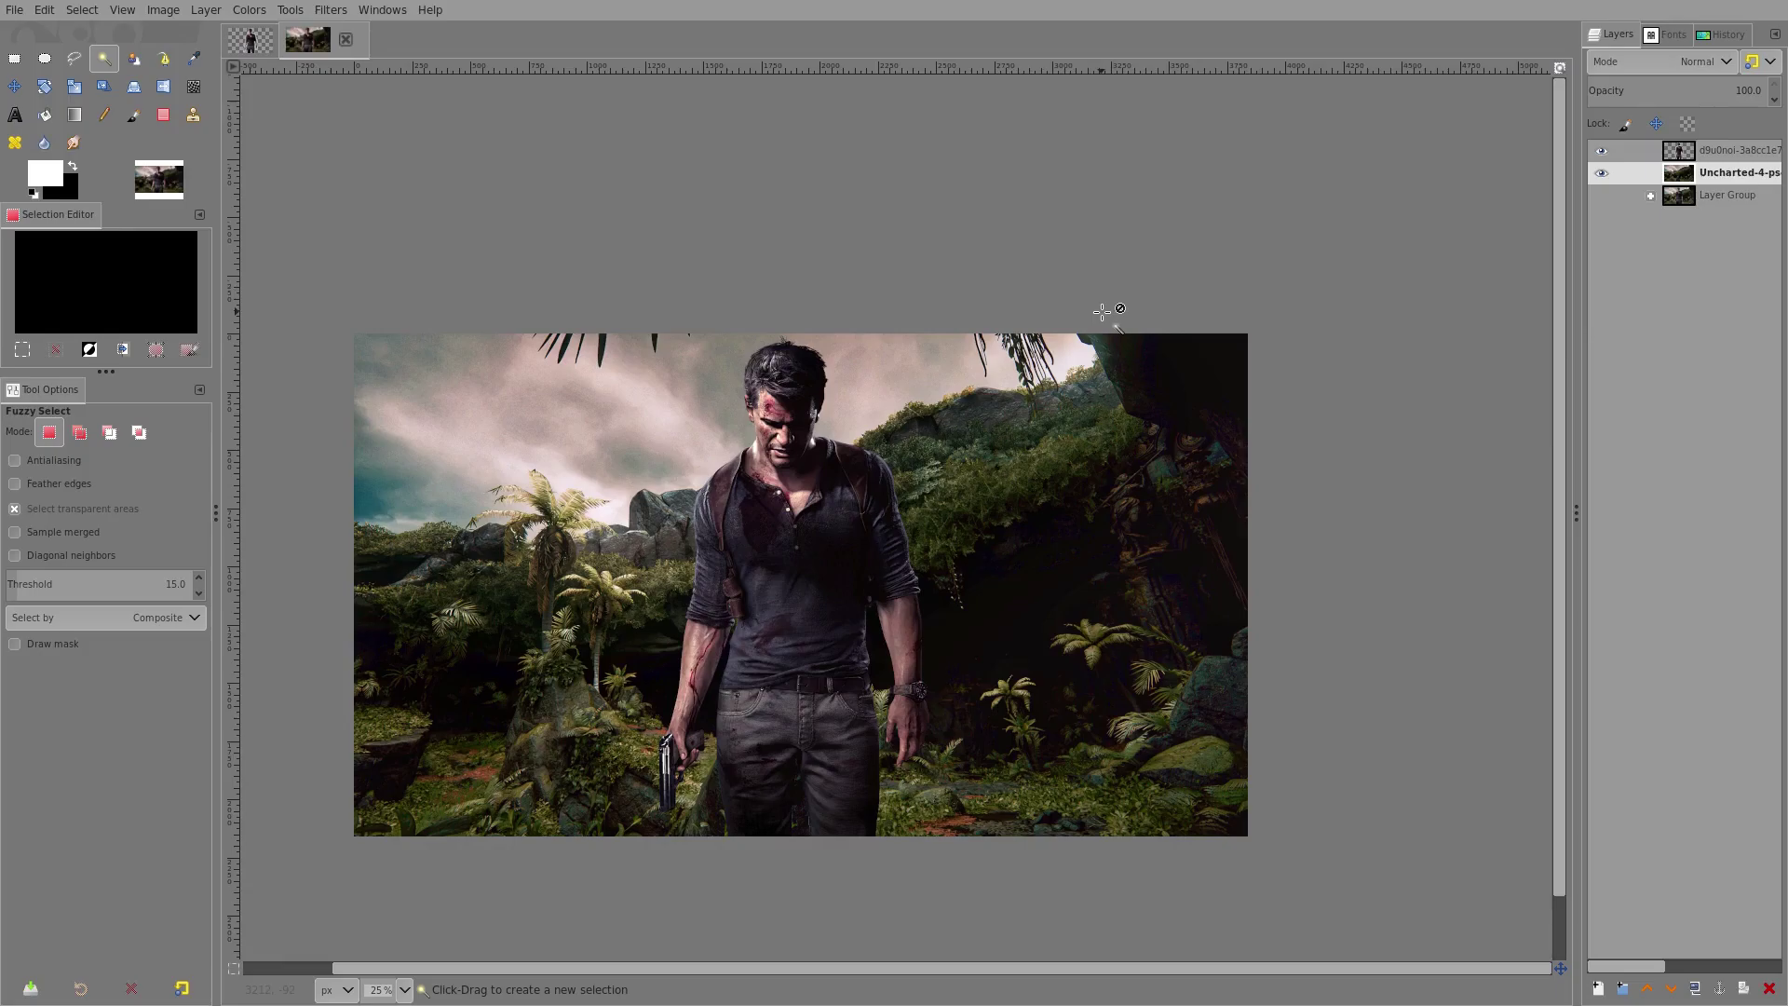
pyautogui.click(1727, 153)
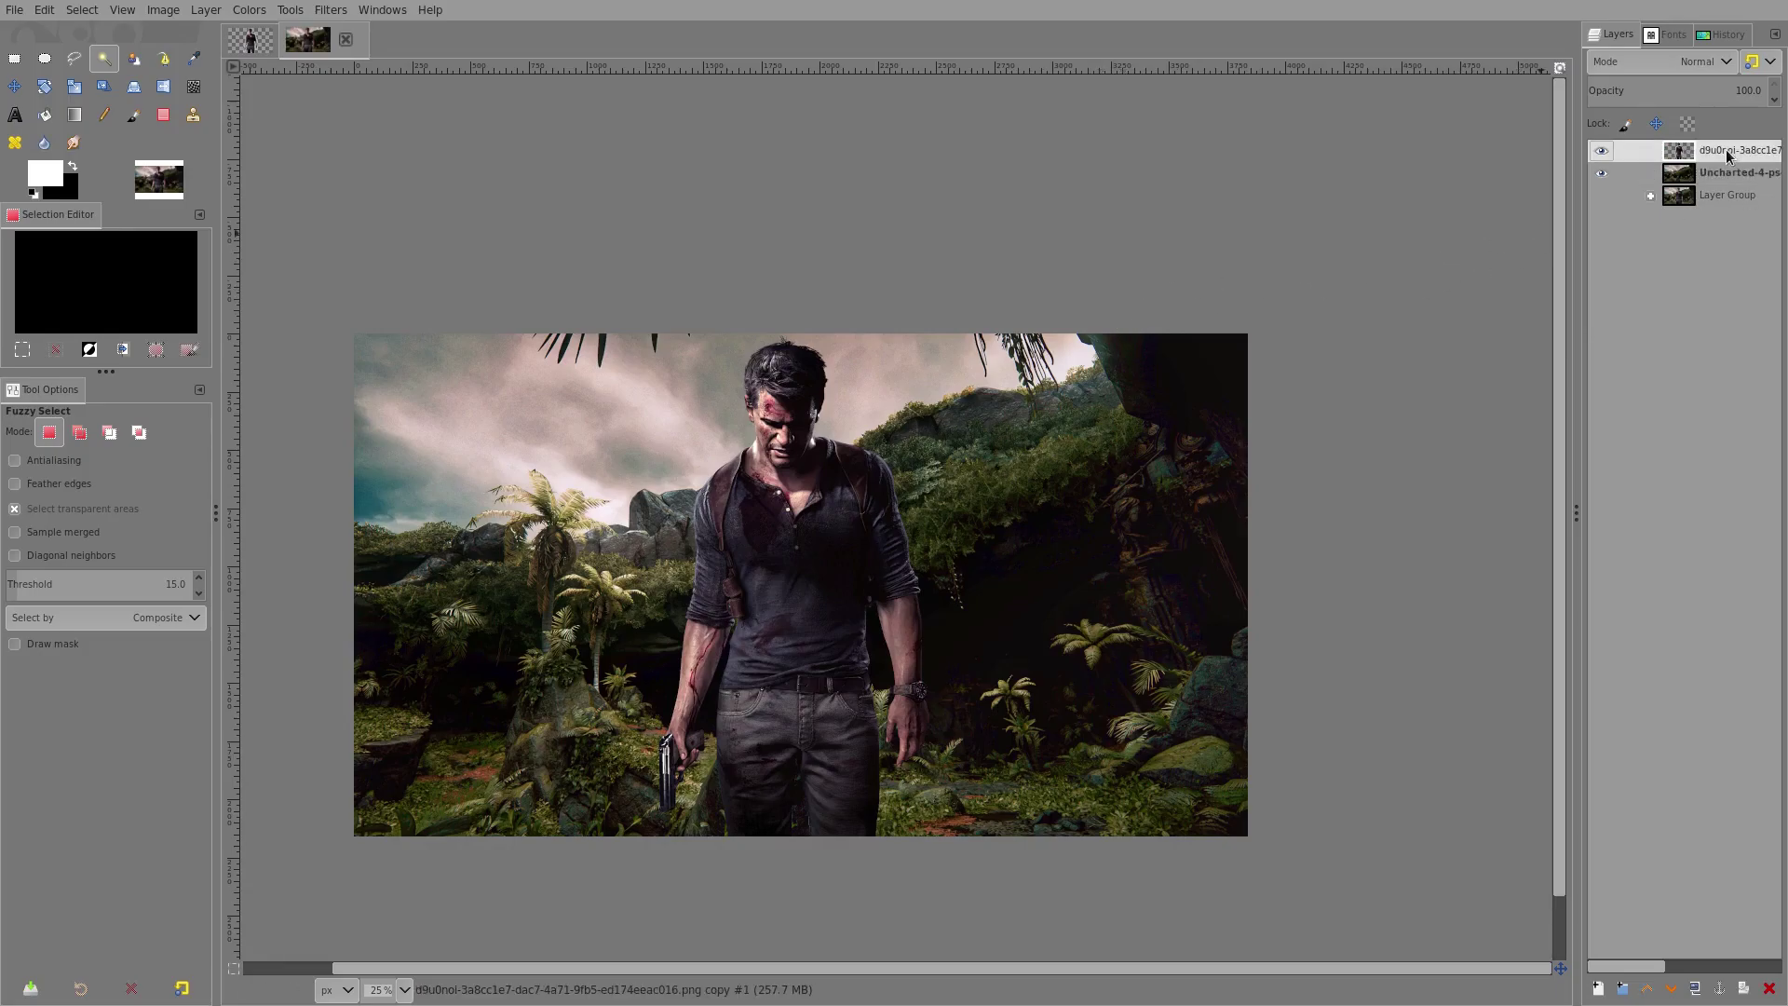
pyautogui.rightClick(1720, 151)
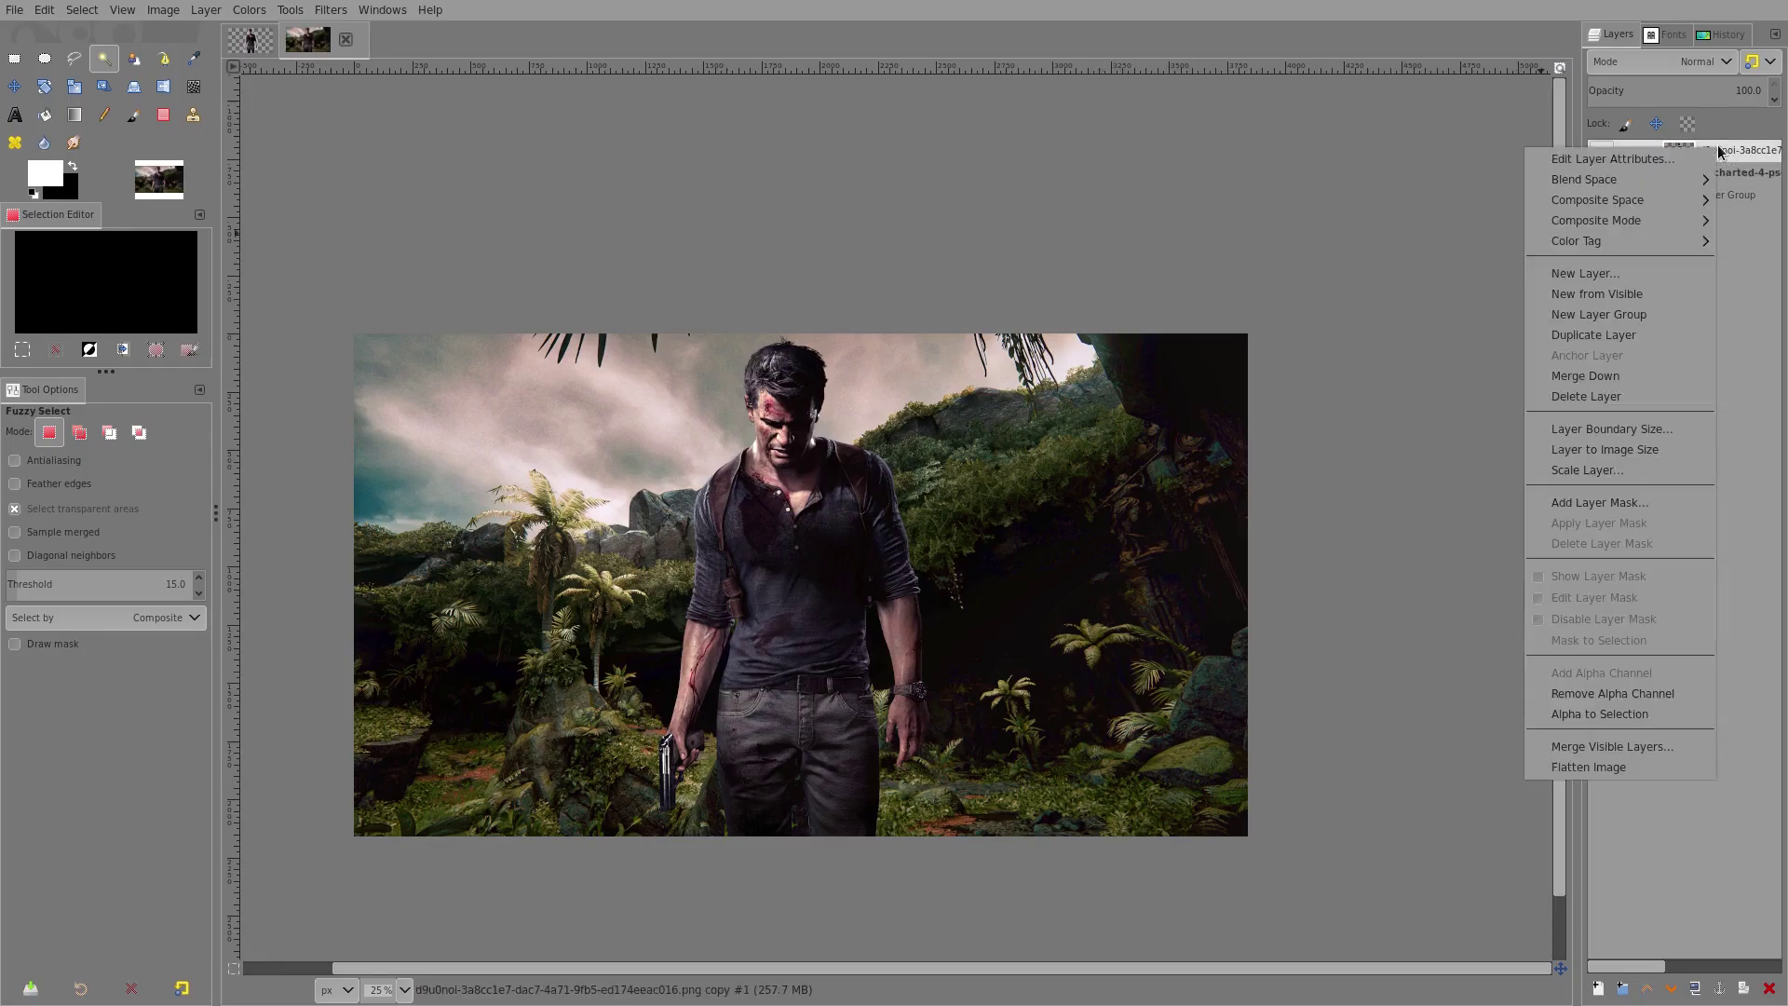
pyautogui.click(1074, 133)
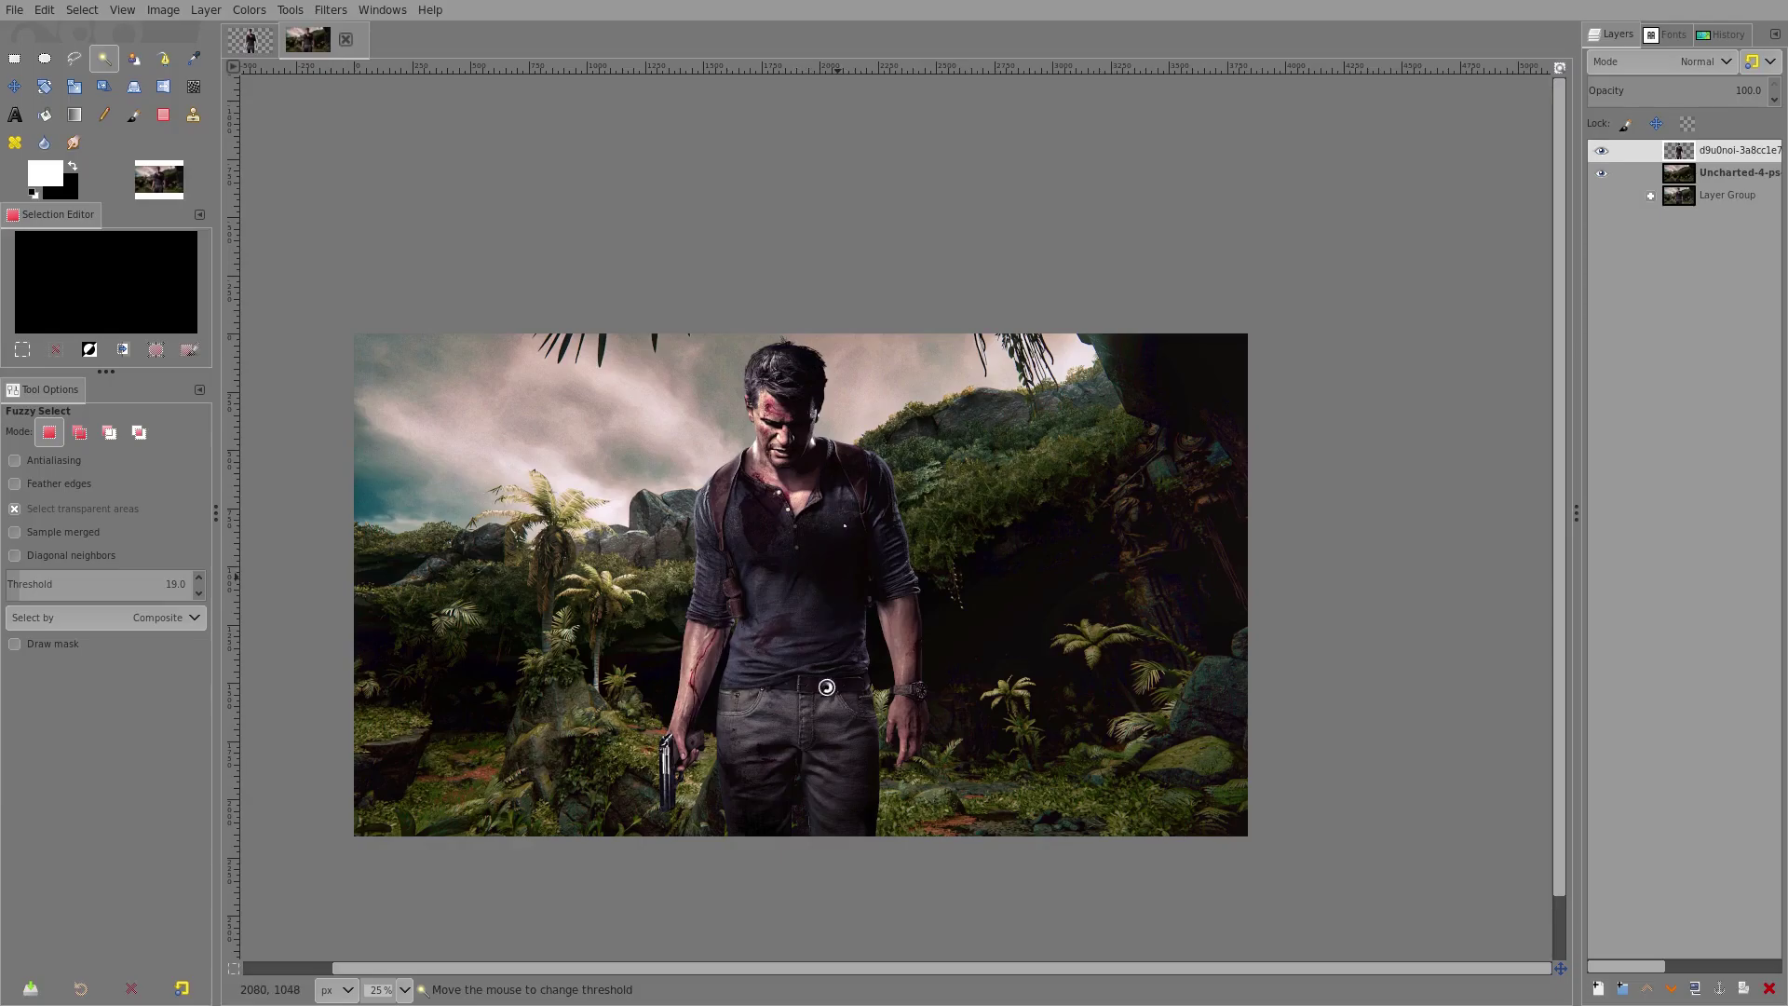
pyautogui.moveTo(828, 934); pyautogui.dragTo(845, 910)
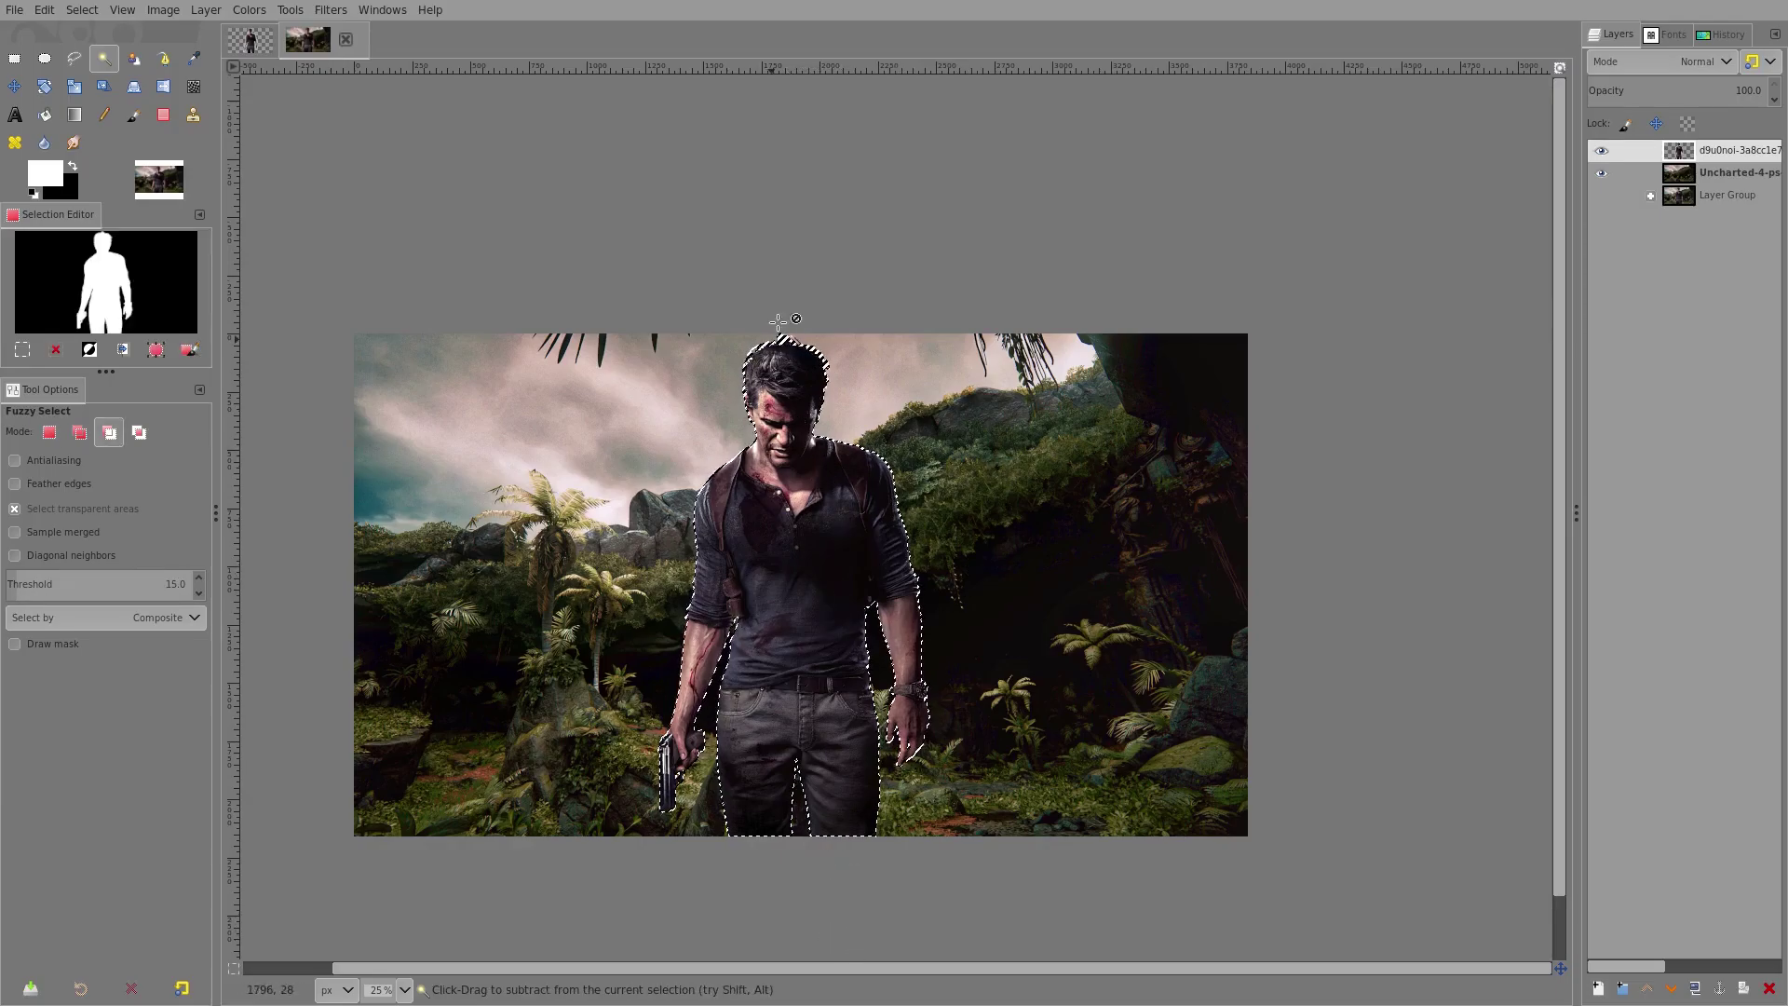
# Invert the selection to the area around the character and add the leftover faint pixels around the hair.
pyautogui.scroll(5, 782, 349)
pyautogui.scroll(1, 798, 603)
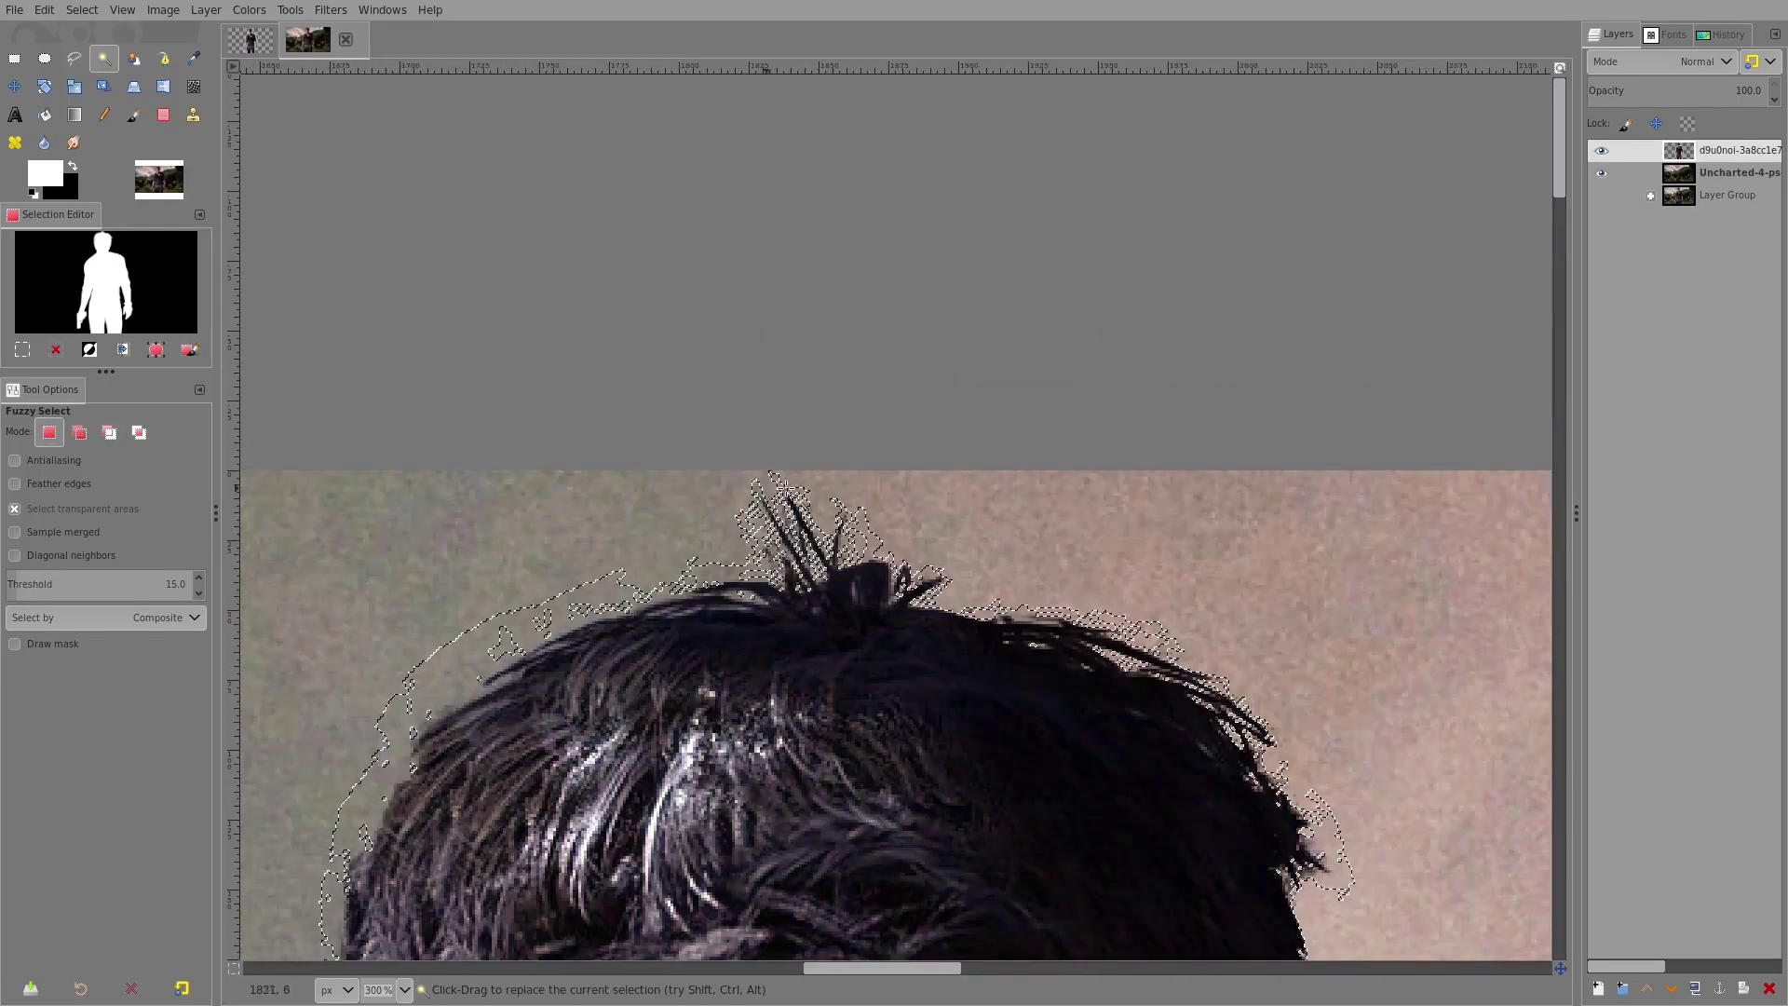
pyautogui.scroll(1, 900, 333)
pyautogui.scroll(-4, 584, 439)
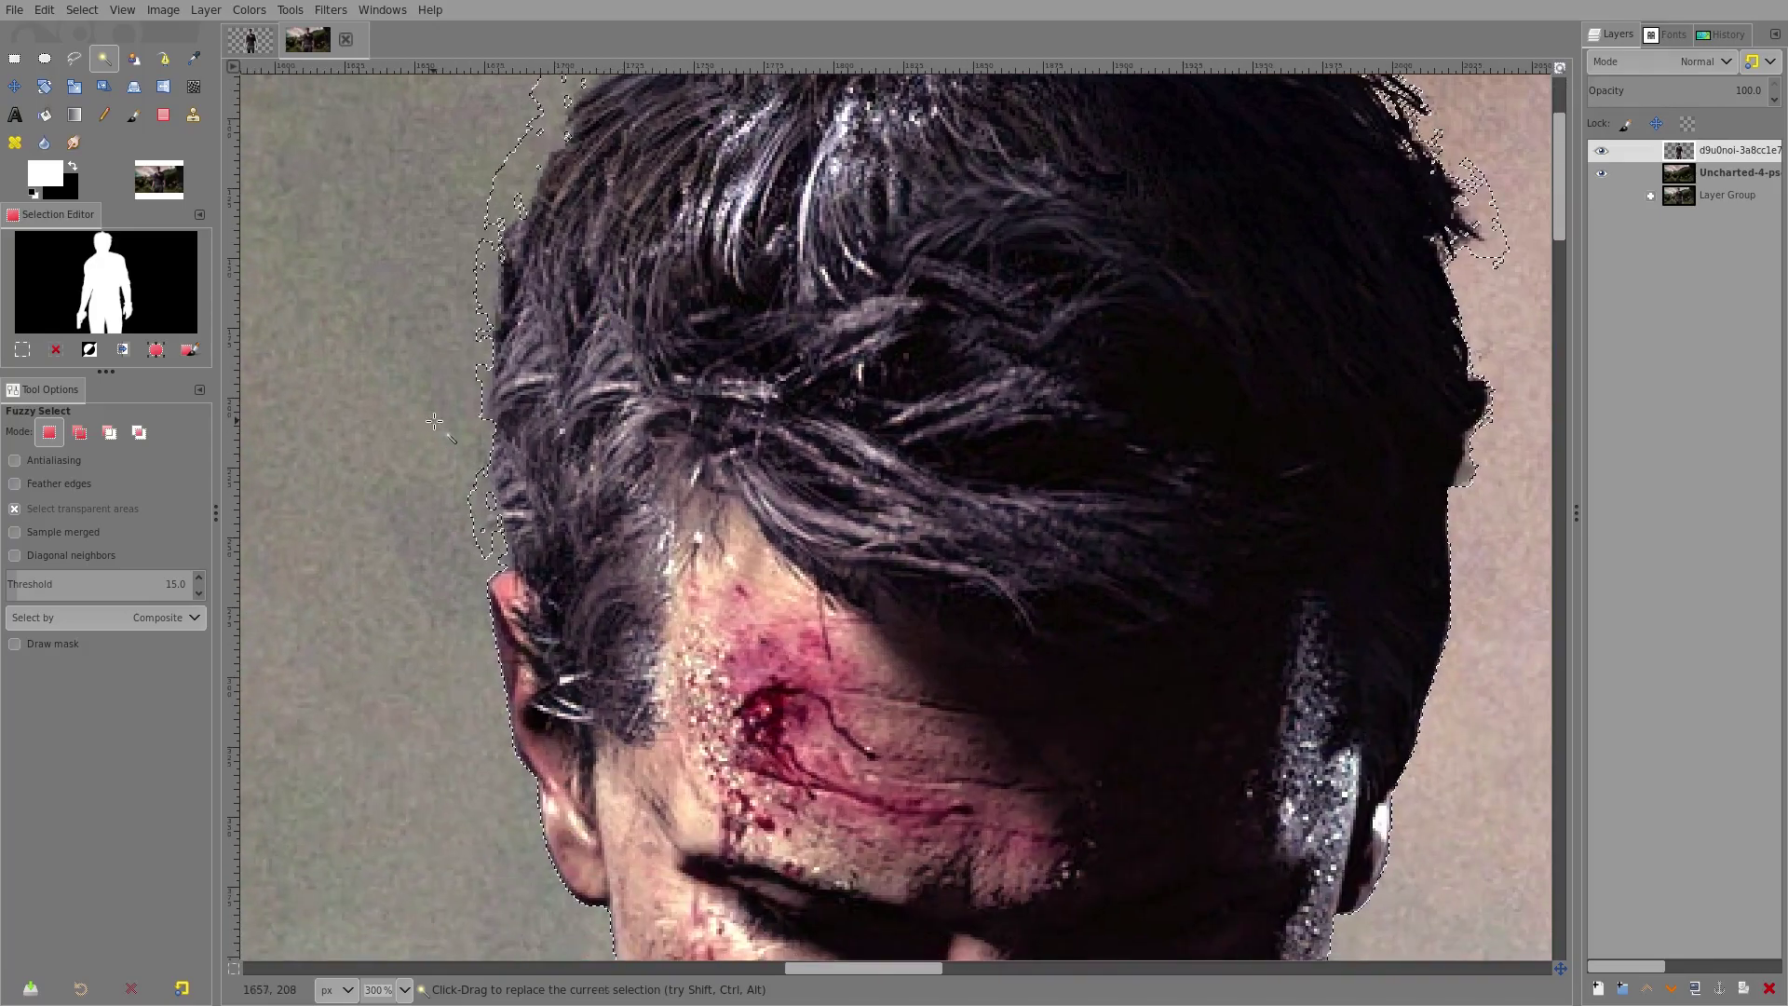
pyautogui.scroll(2, 466, 372)
pyautogui.press('shift')
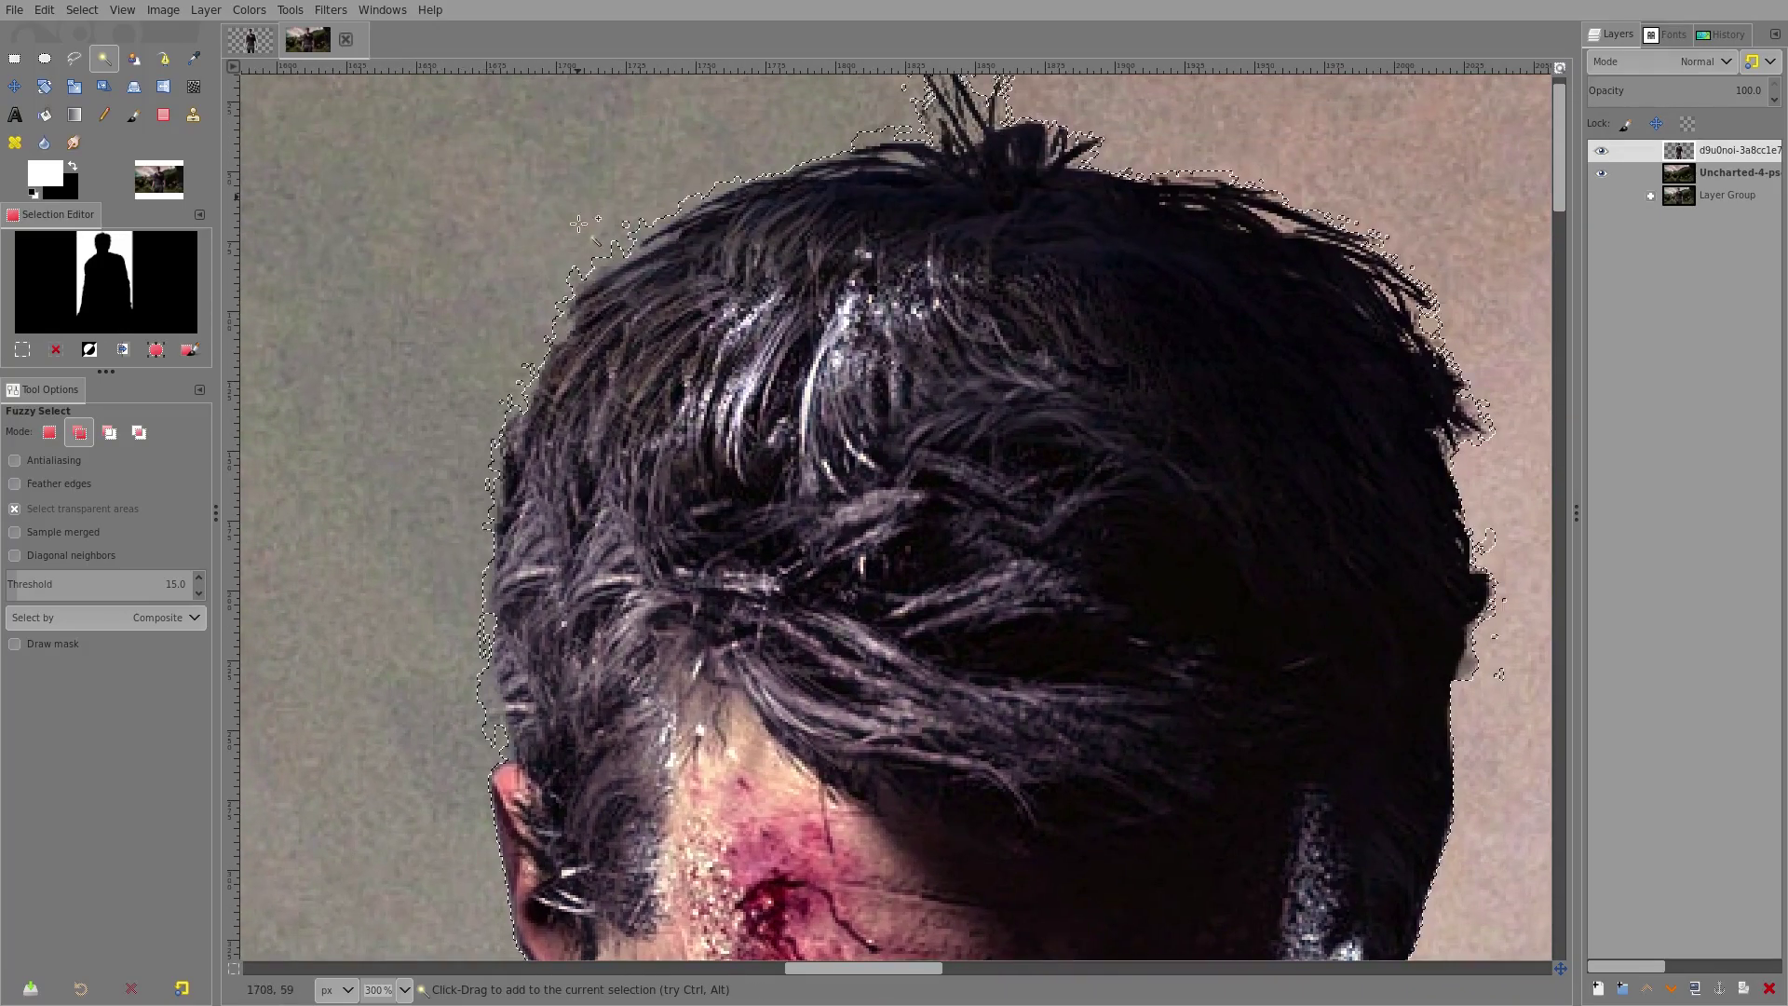
pyautogui.moveTo(578, 225); pyautogui.dragTo(578, 400)
pyautogui.moveTo(404, 263); pyautogui.dragTo(561, 758)
pyautogui.press('shift')
# Check the selection's edge around the head and shoulders, and invert it so that the character is selected.
pyautogui.scroll(-5, 716, 486)
pyautogui.scroll(-1, 847, 586)
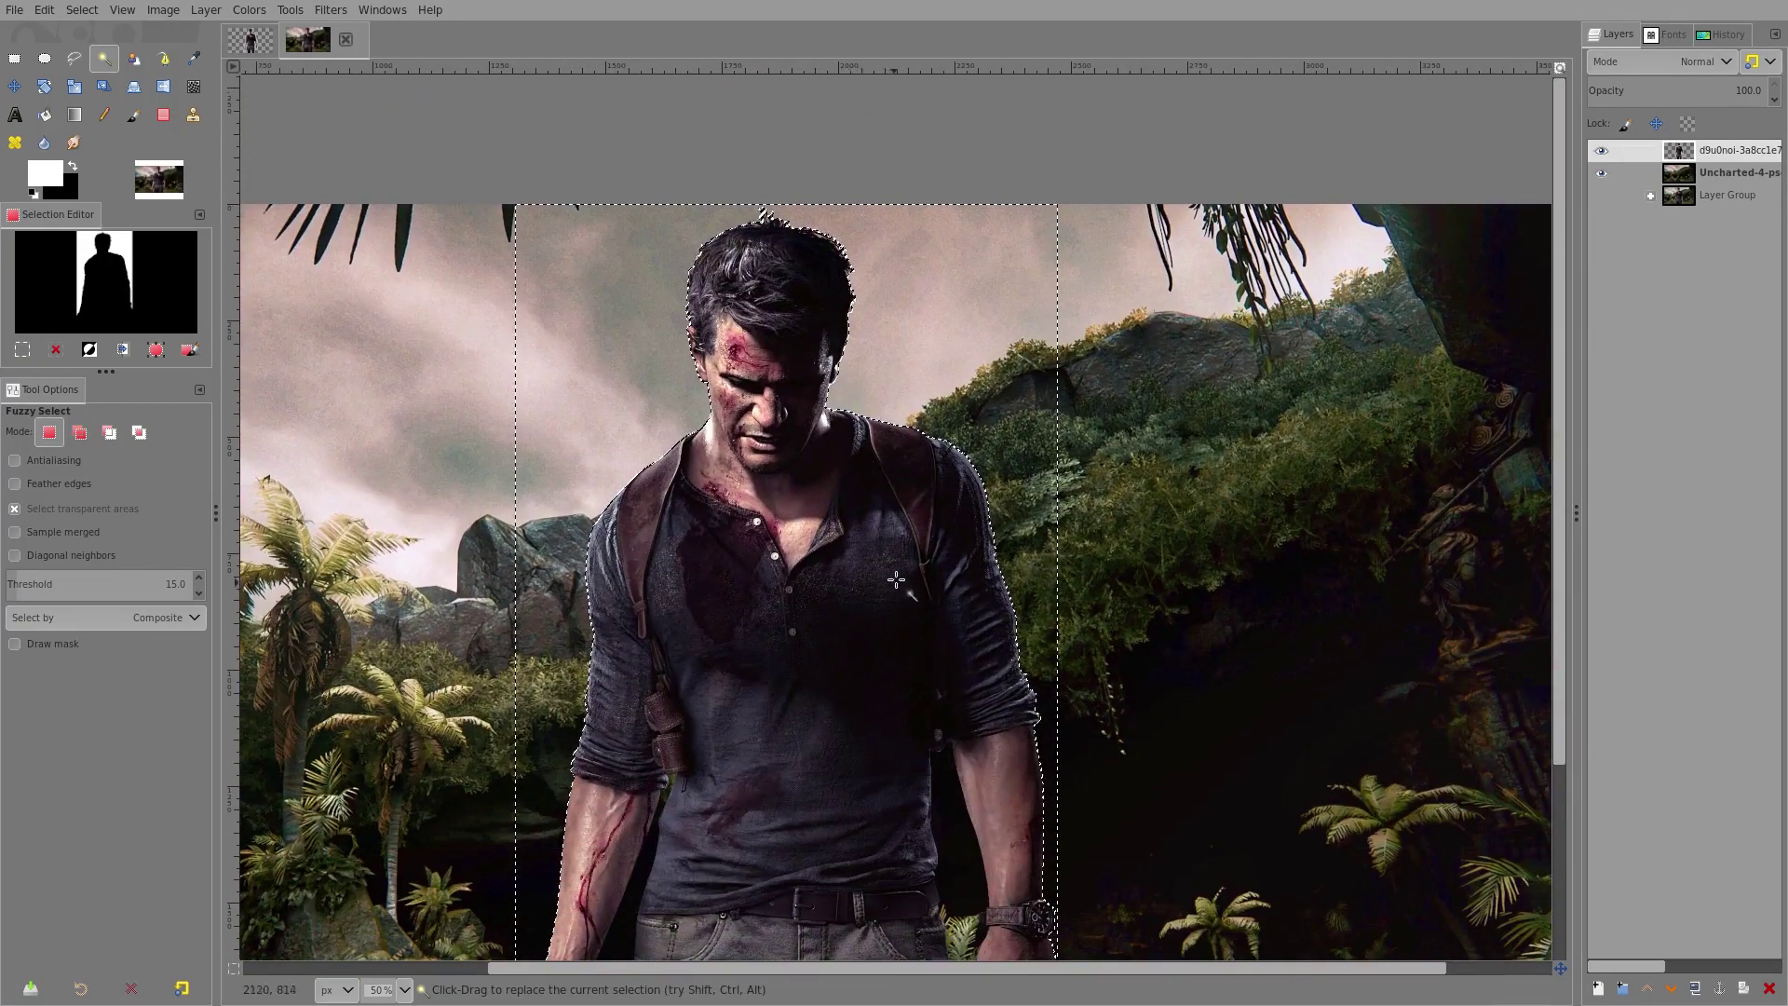
pyautogui.moveTo(895, 579); pyautogui.dragTo(847, 273)
pyautogui.moveTo(863, 395); pyautogui.dragTo(922, 567)
pyautogui.moveTo(830, 199); pyautogui.dragTo(869, 484)
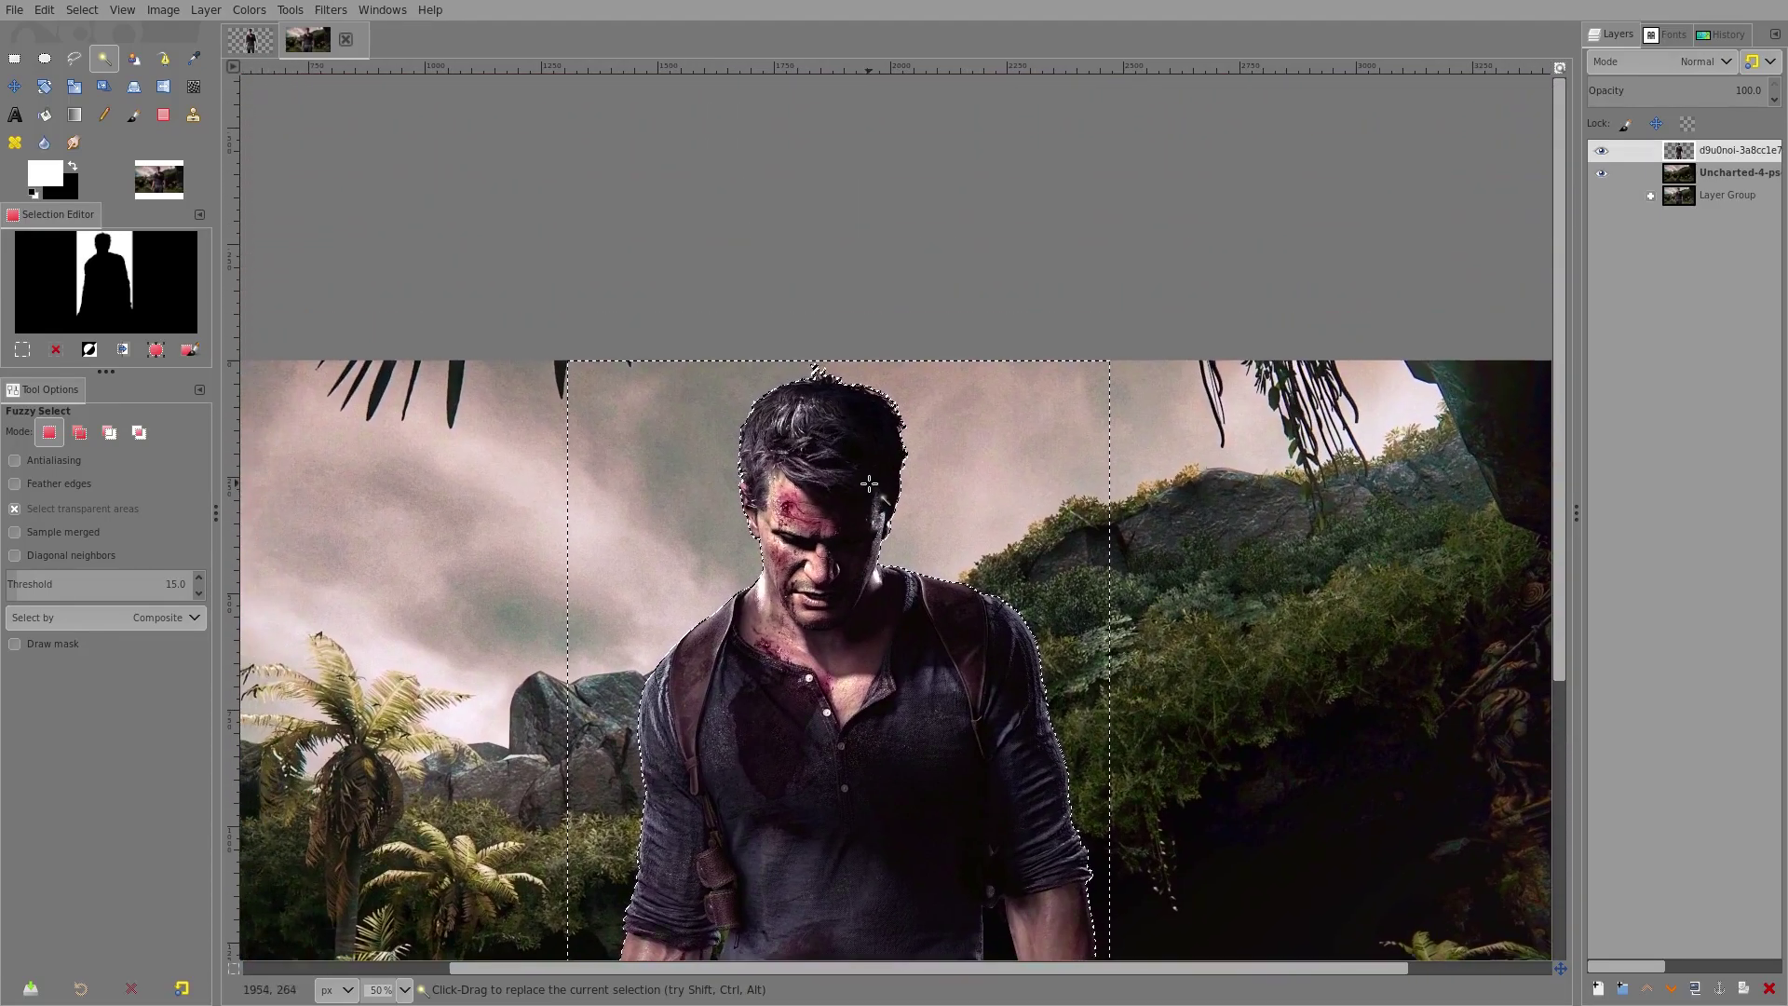
pyautogui.scroll(4, 868, 483)
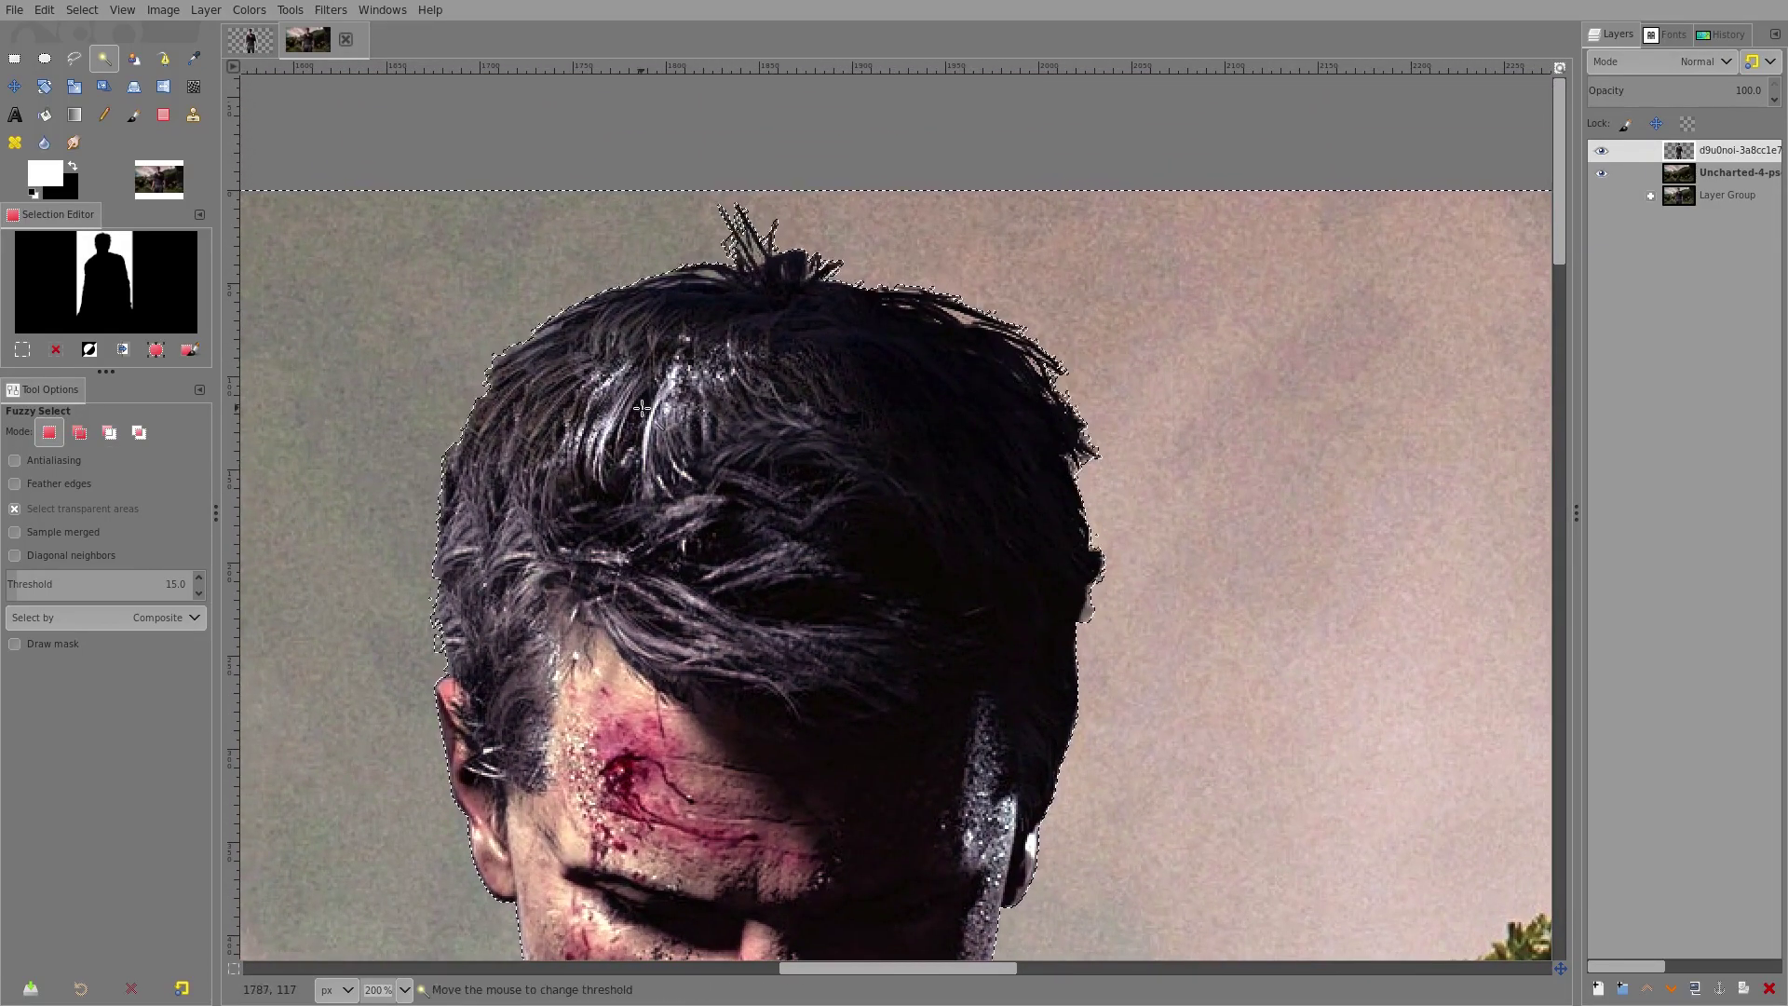
pyautogui.hotkey('shift', 'ctrl', 'a')
pyautogui.scroll(-2, 732, 232)
pyautogui.hotkey('ctrl', 'z')
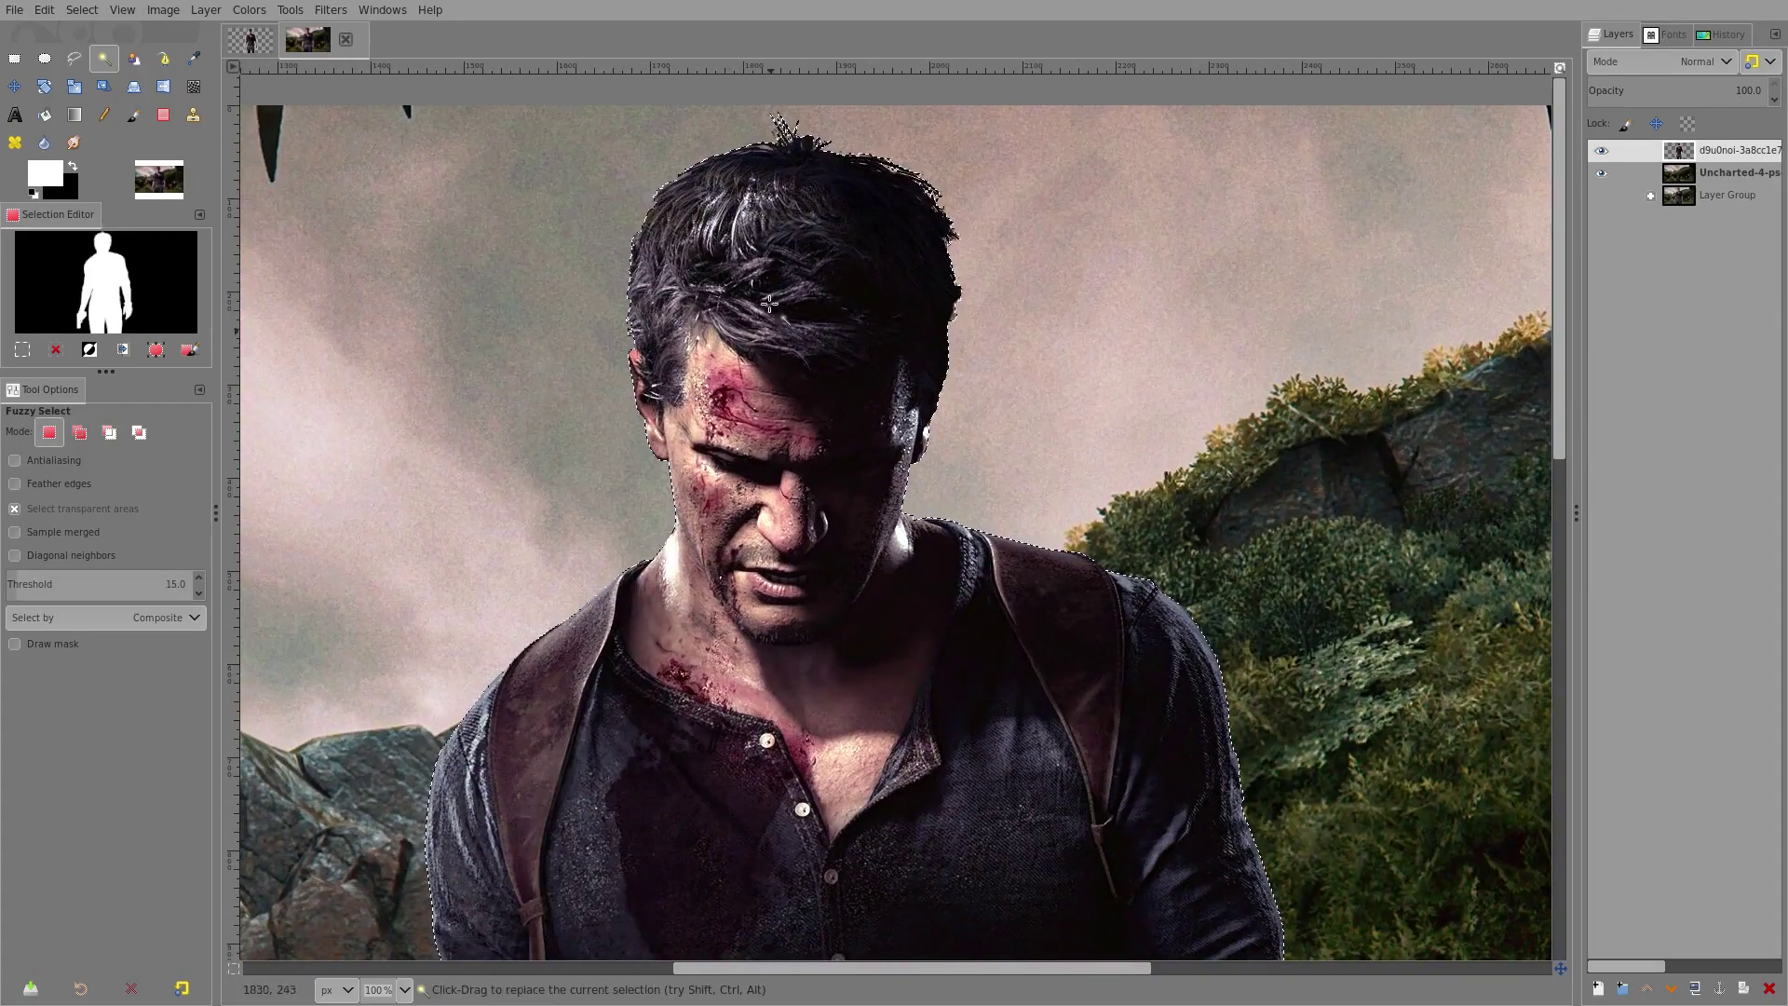
# Shrink the character selection by 5 px and check its edge along the hand and forearm.
pyautogui.scroll(3, 604, 214)
pyautogui.scroll(-6, 604, 214)
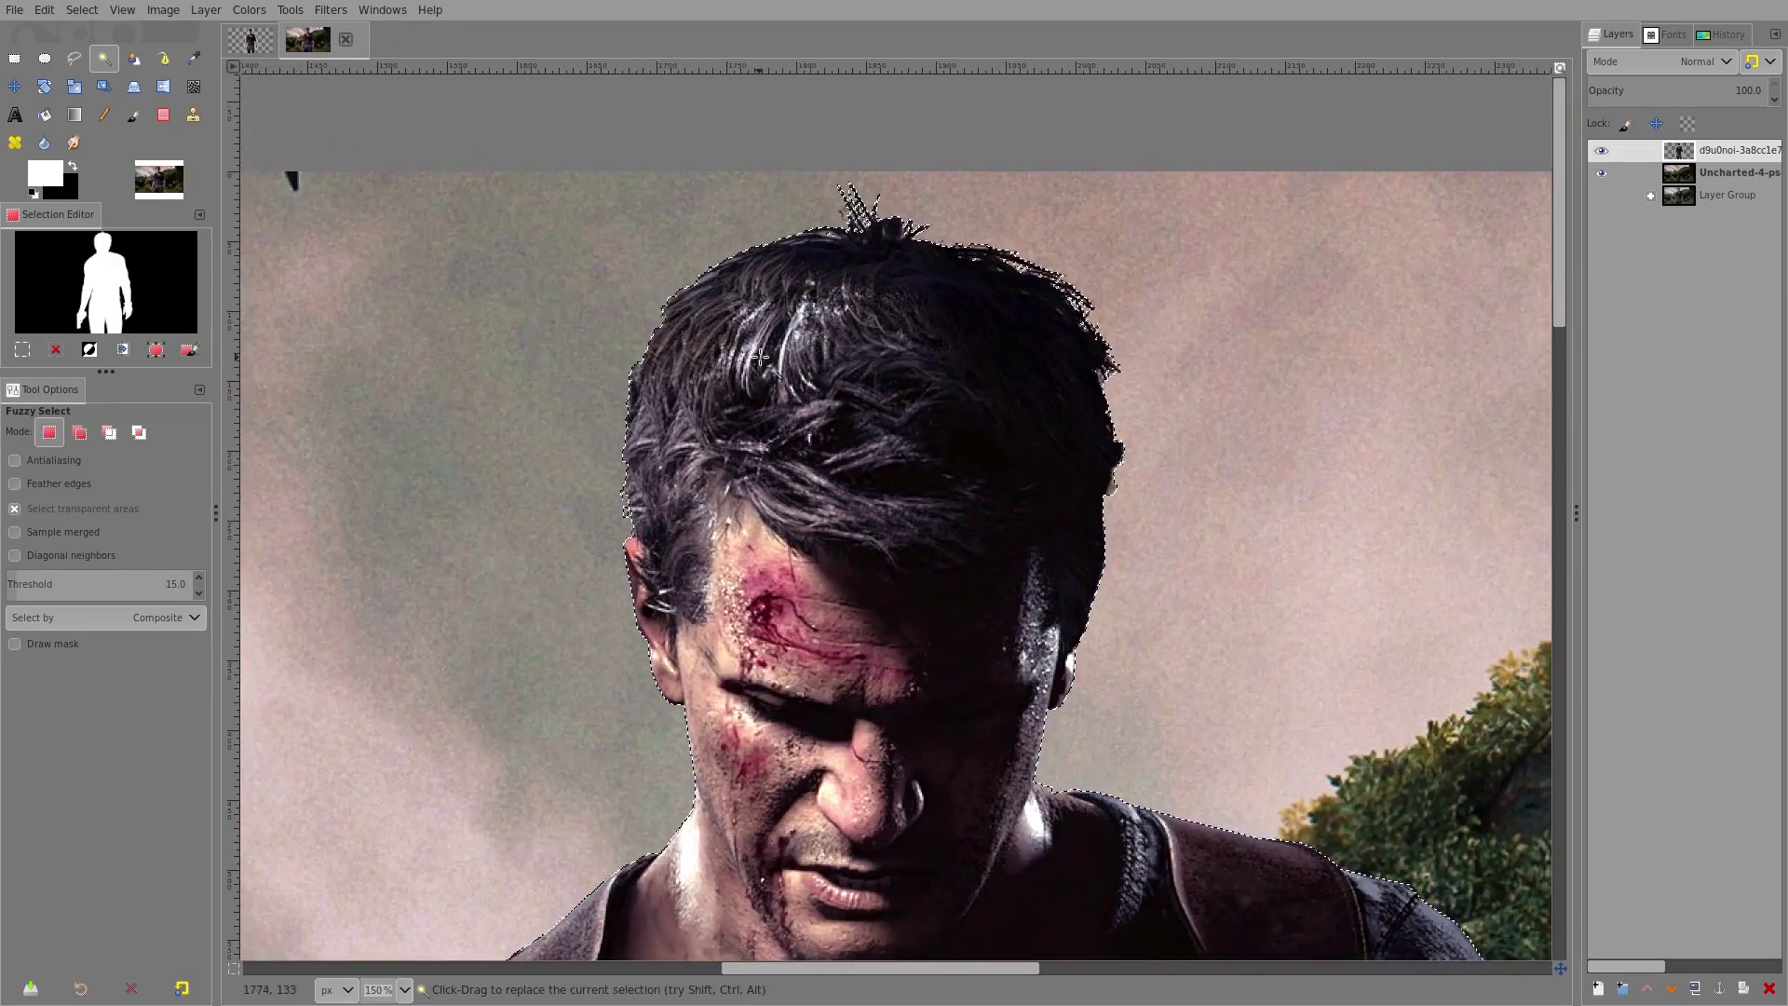
pyautogui.scroll(4, 982, 615)
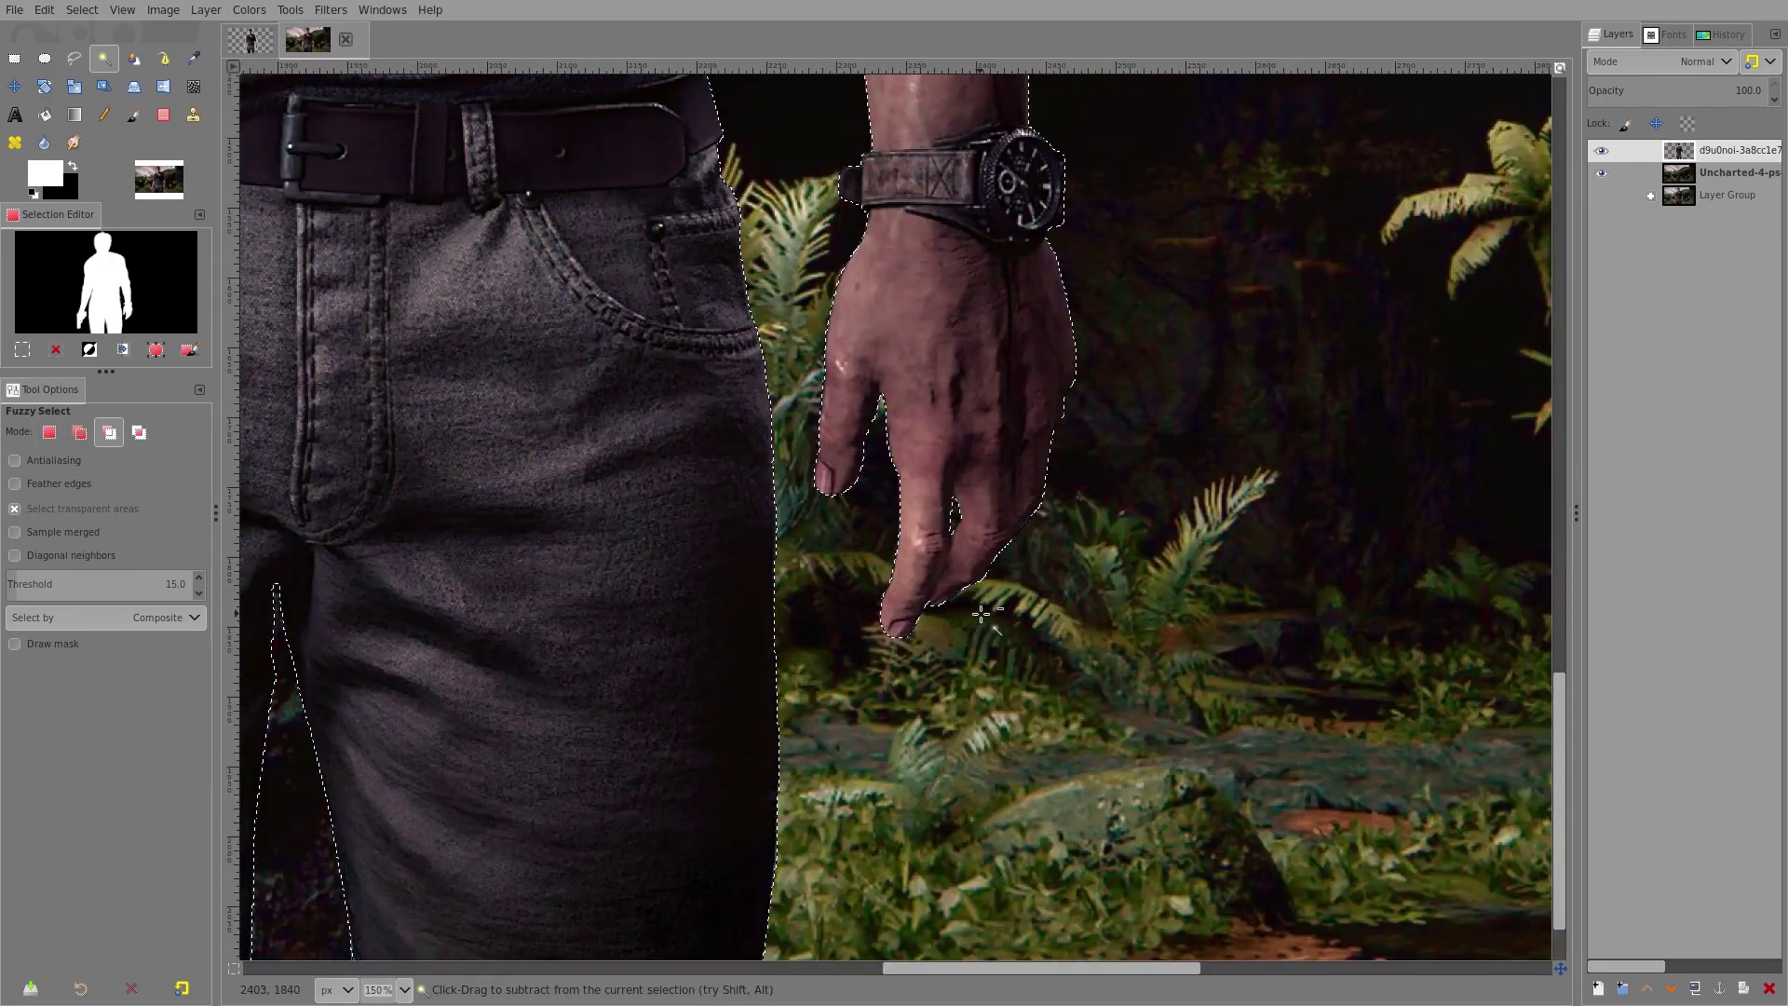
pyautogui.scroll(-3, 983, 614)
pyautogui.moveTo(849, 377); pyautogui.dragTo(878, 577)
pyautogui.scroll(-1, 903, 616)
pyautogui.click(86, 11)
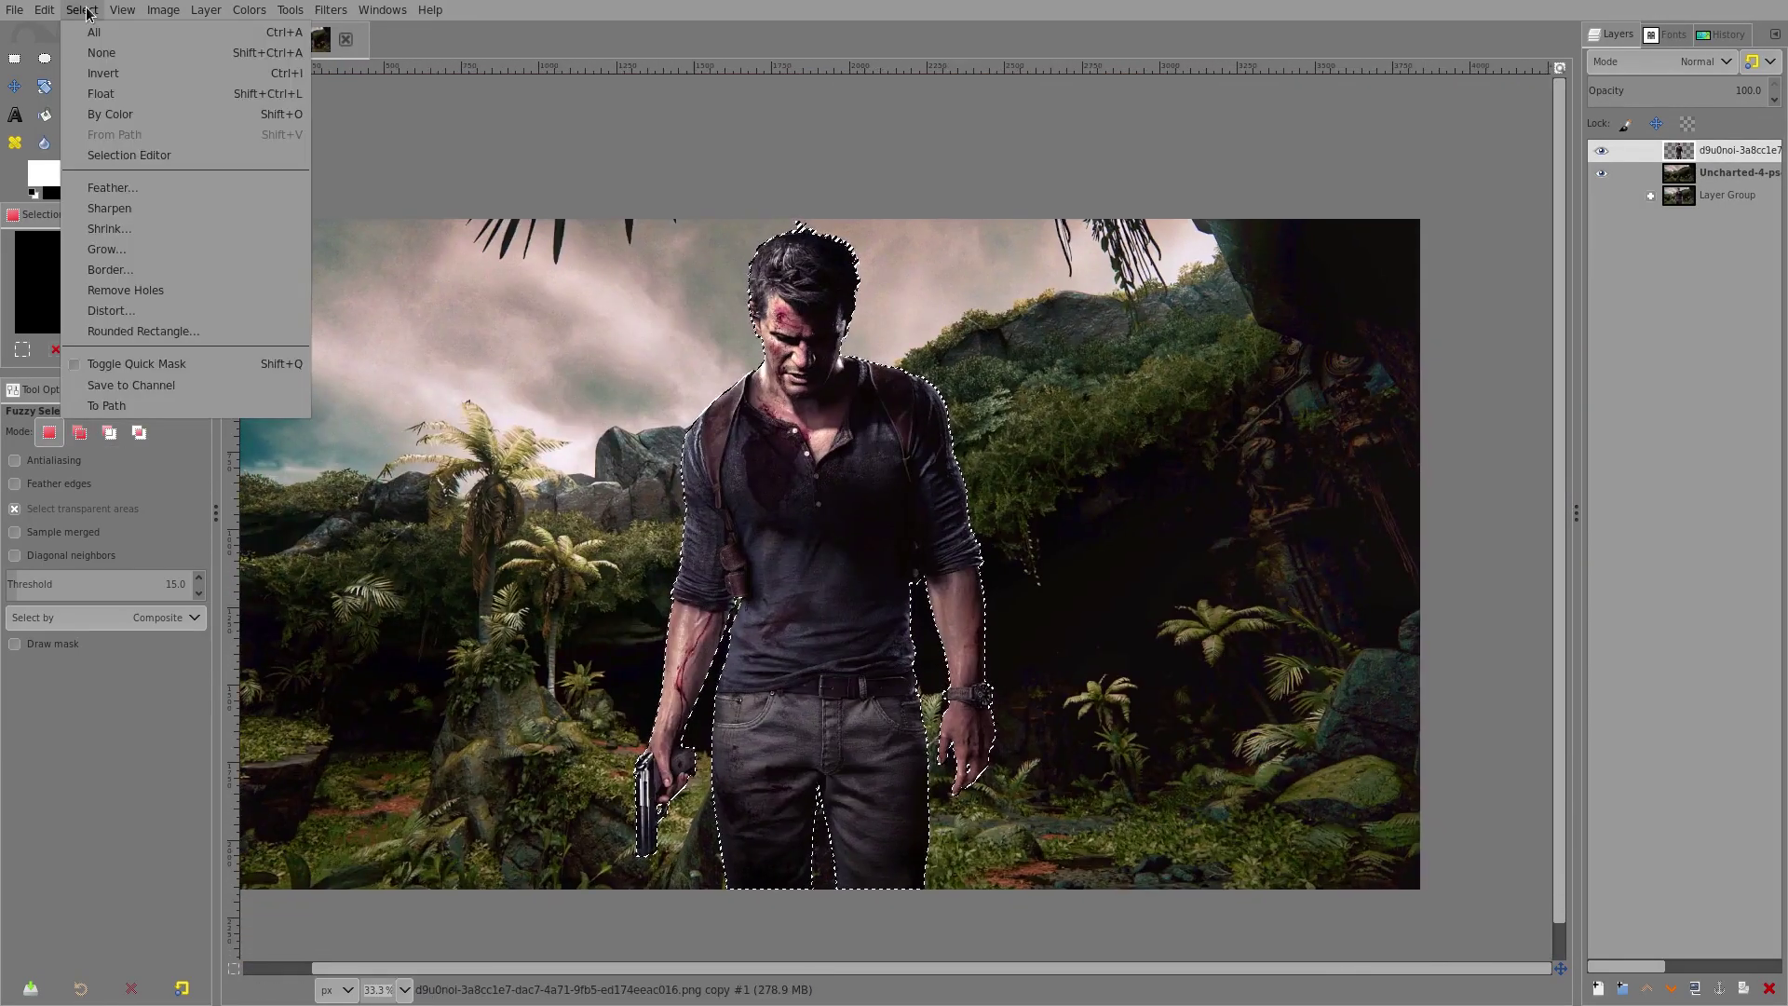
pyautogui.click(188, 227)
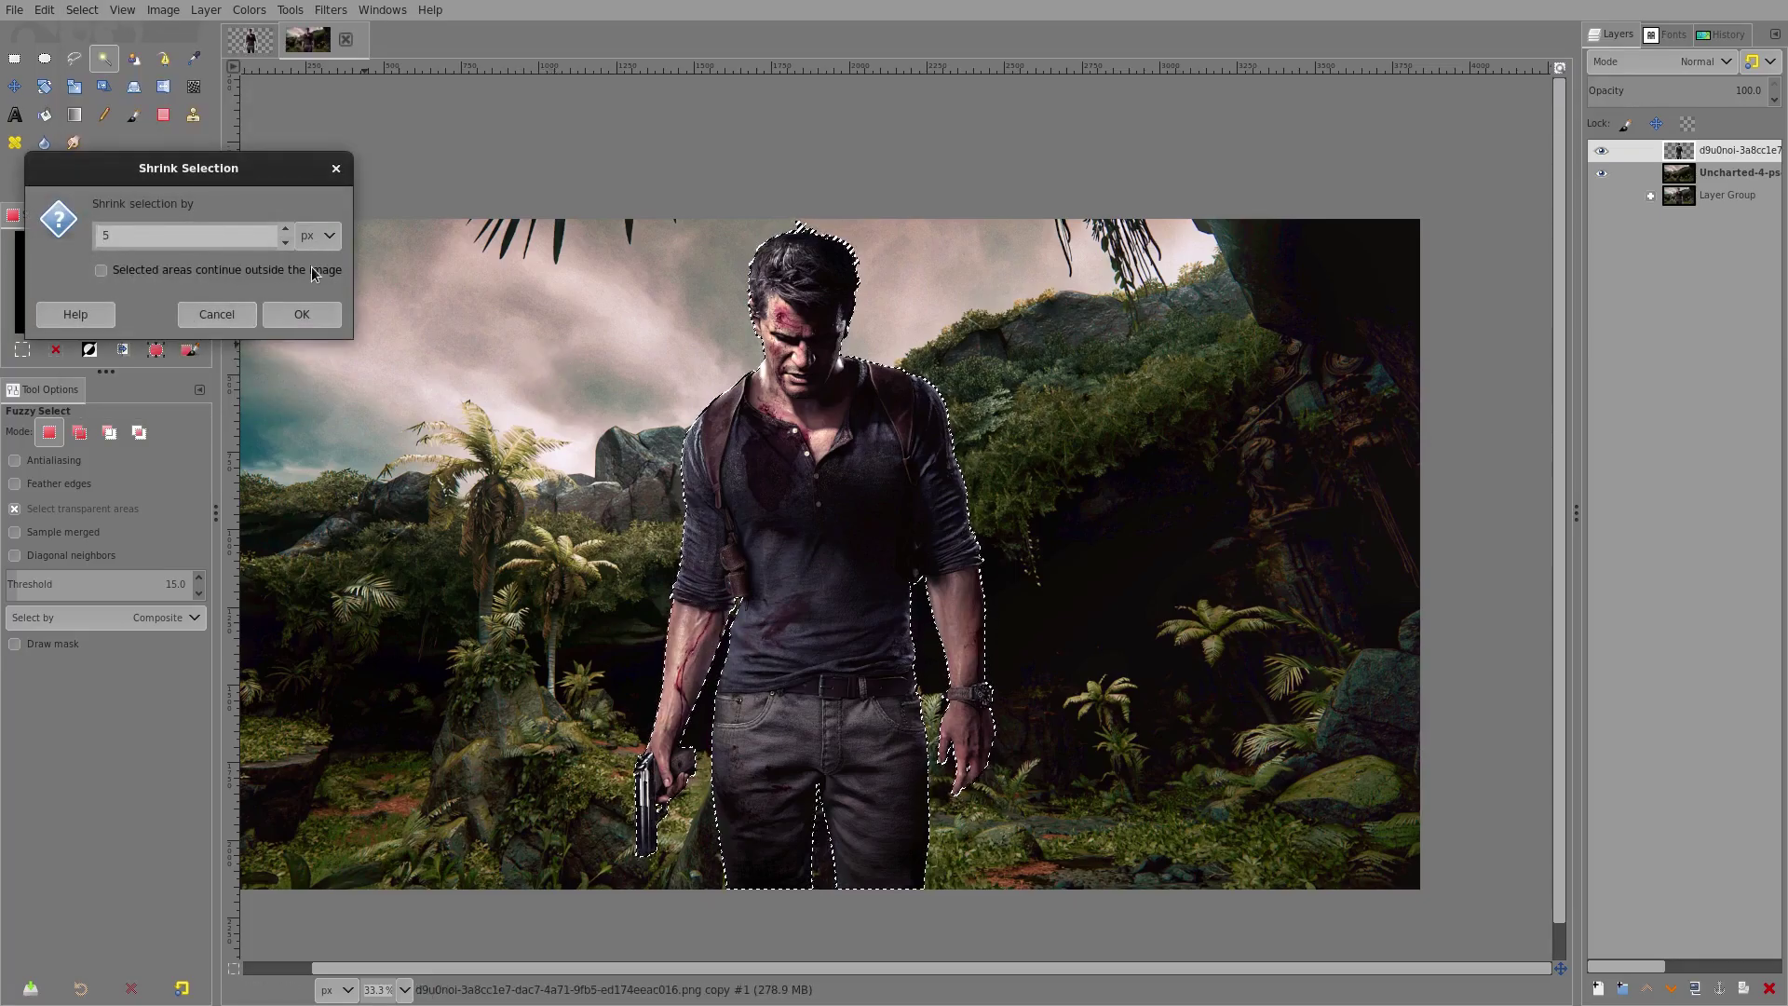
pyautogui.press('Return')
pyautogui.keyDown('ctrl'); pyautogui.scroll(6, 966, 729); pyautogui.keyUp('ctrl')
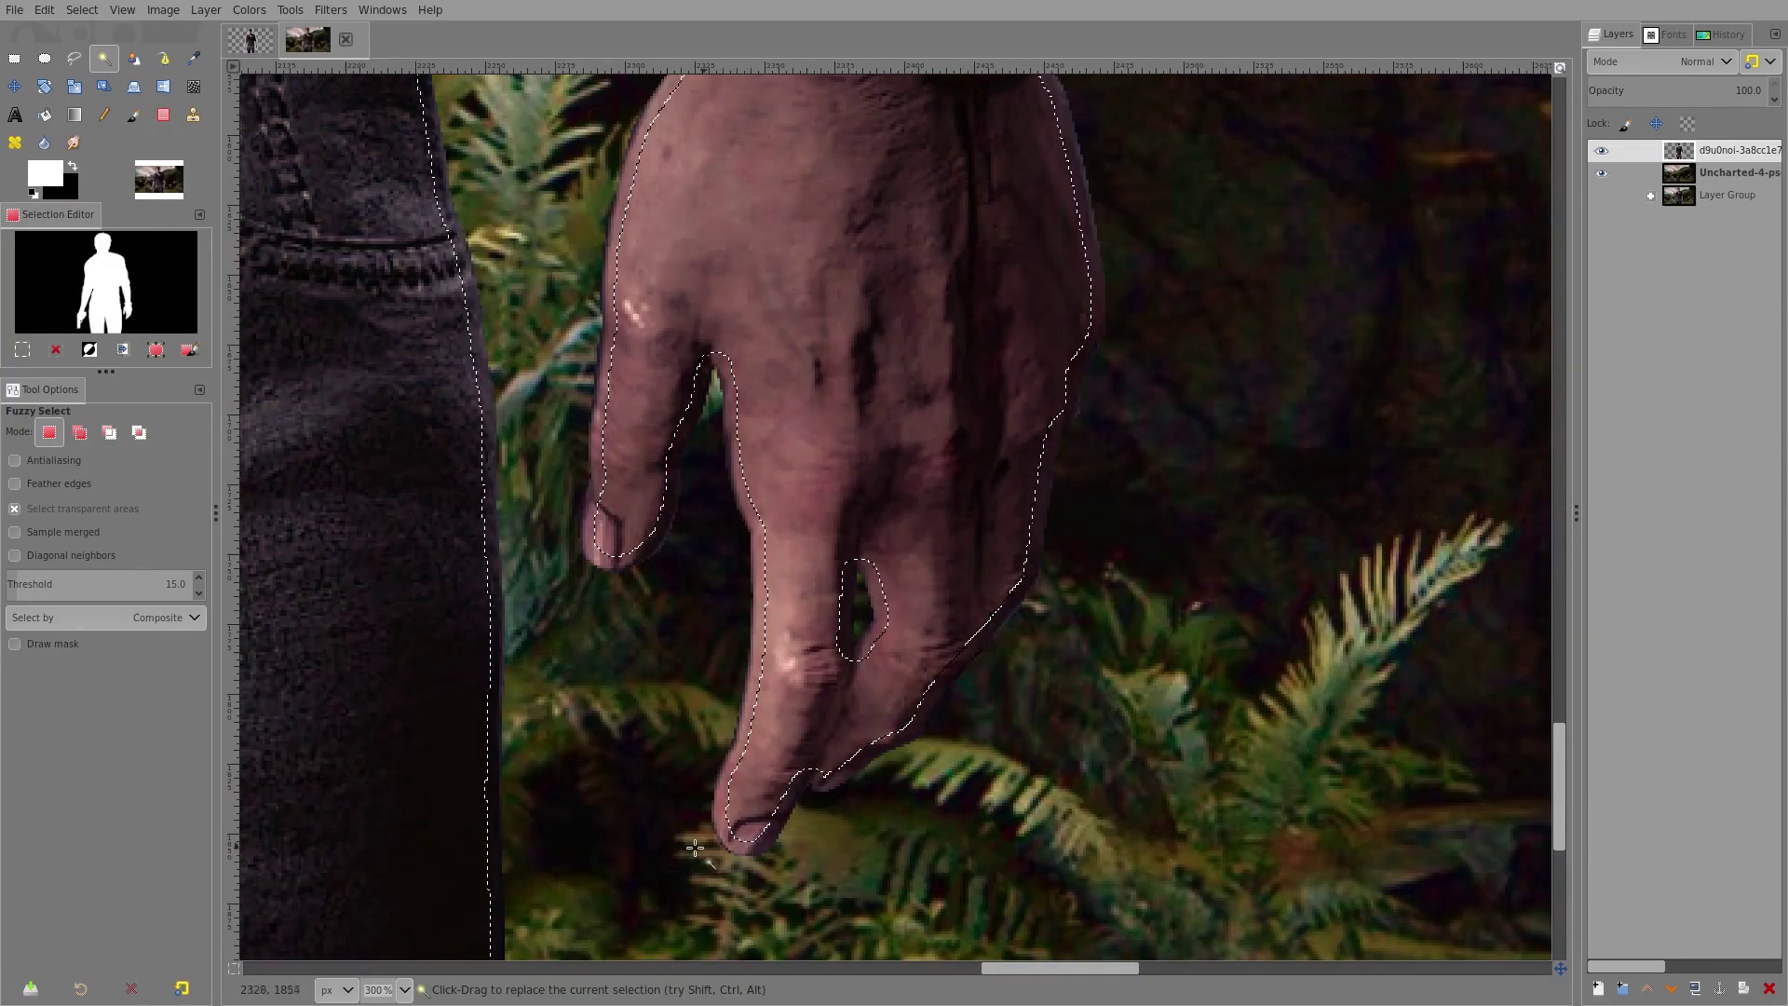
pyautogui.keyDown('ctrl'); pyautogui.scroll(-2, 787, 257); pyautogui.keyUp('ctrl')
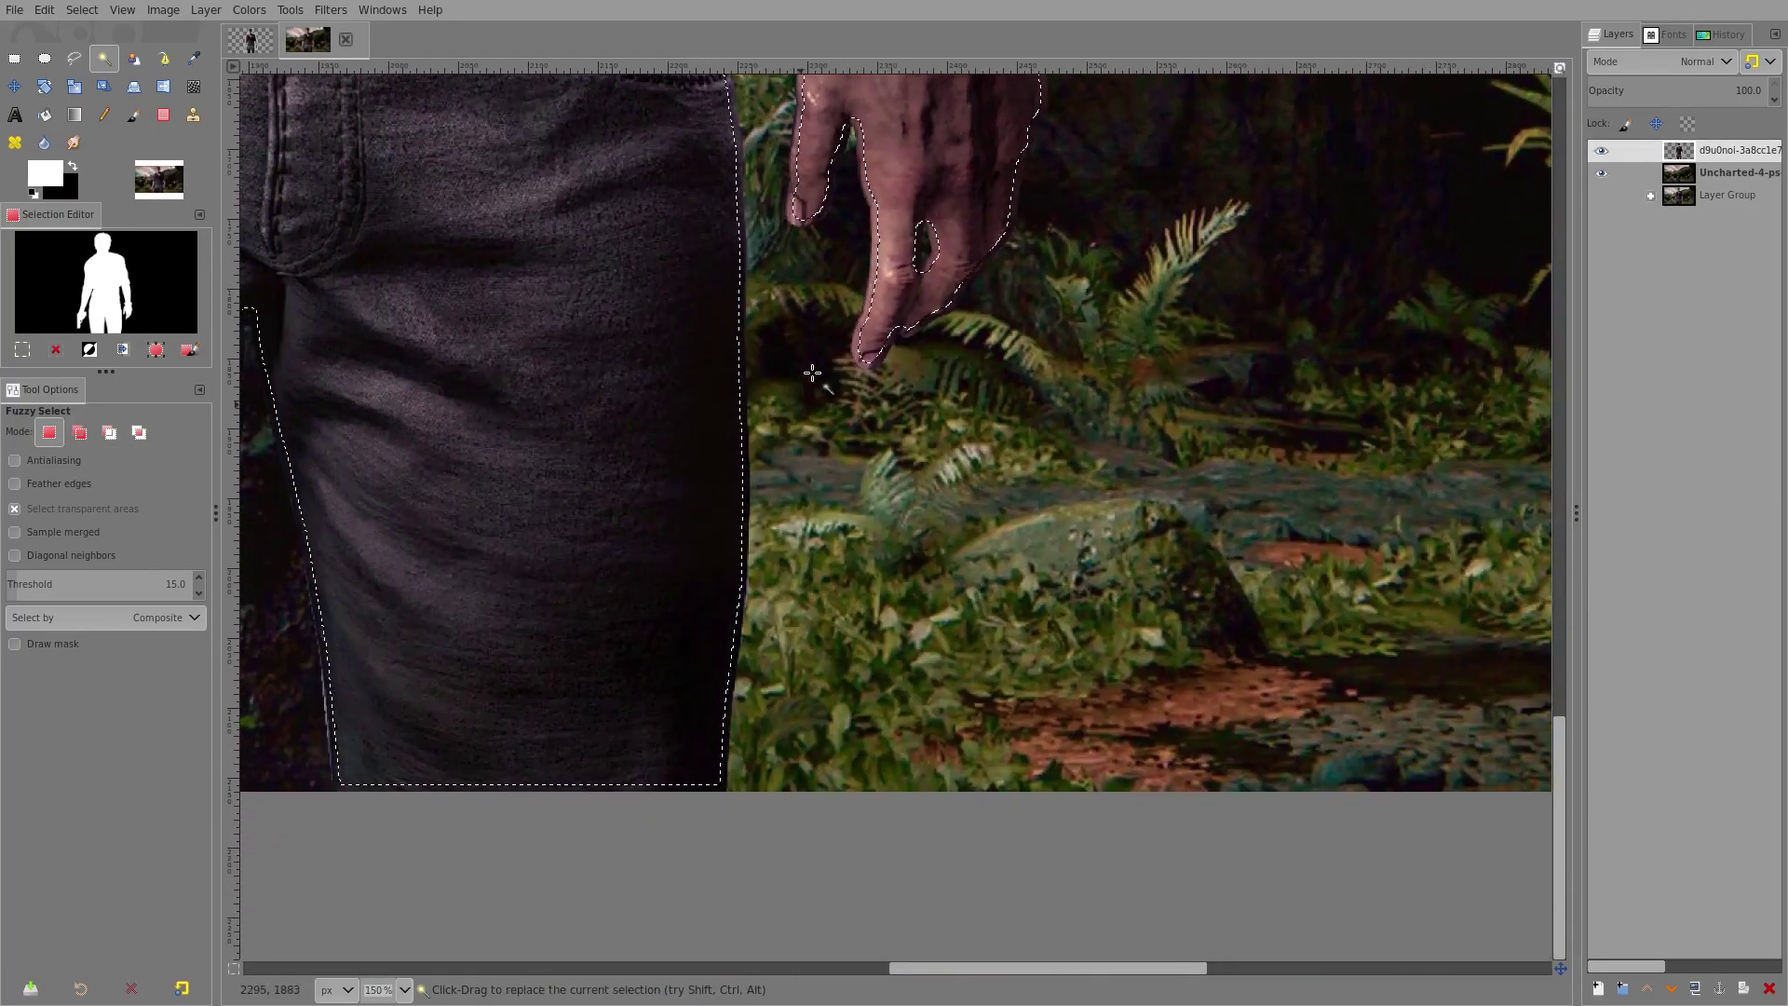
pyautogui.scroll(10, 812, 373)
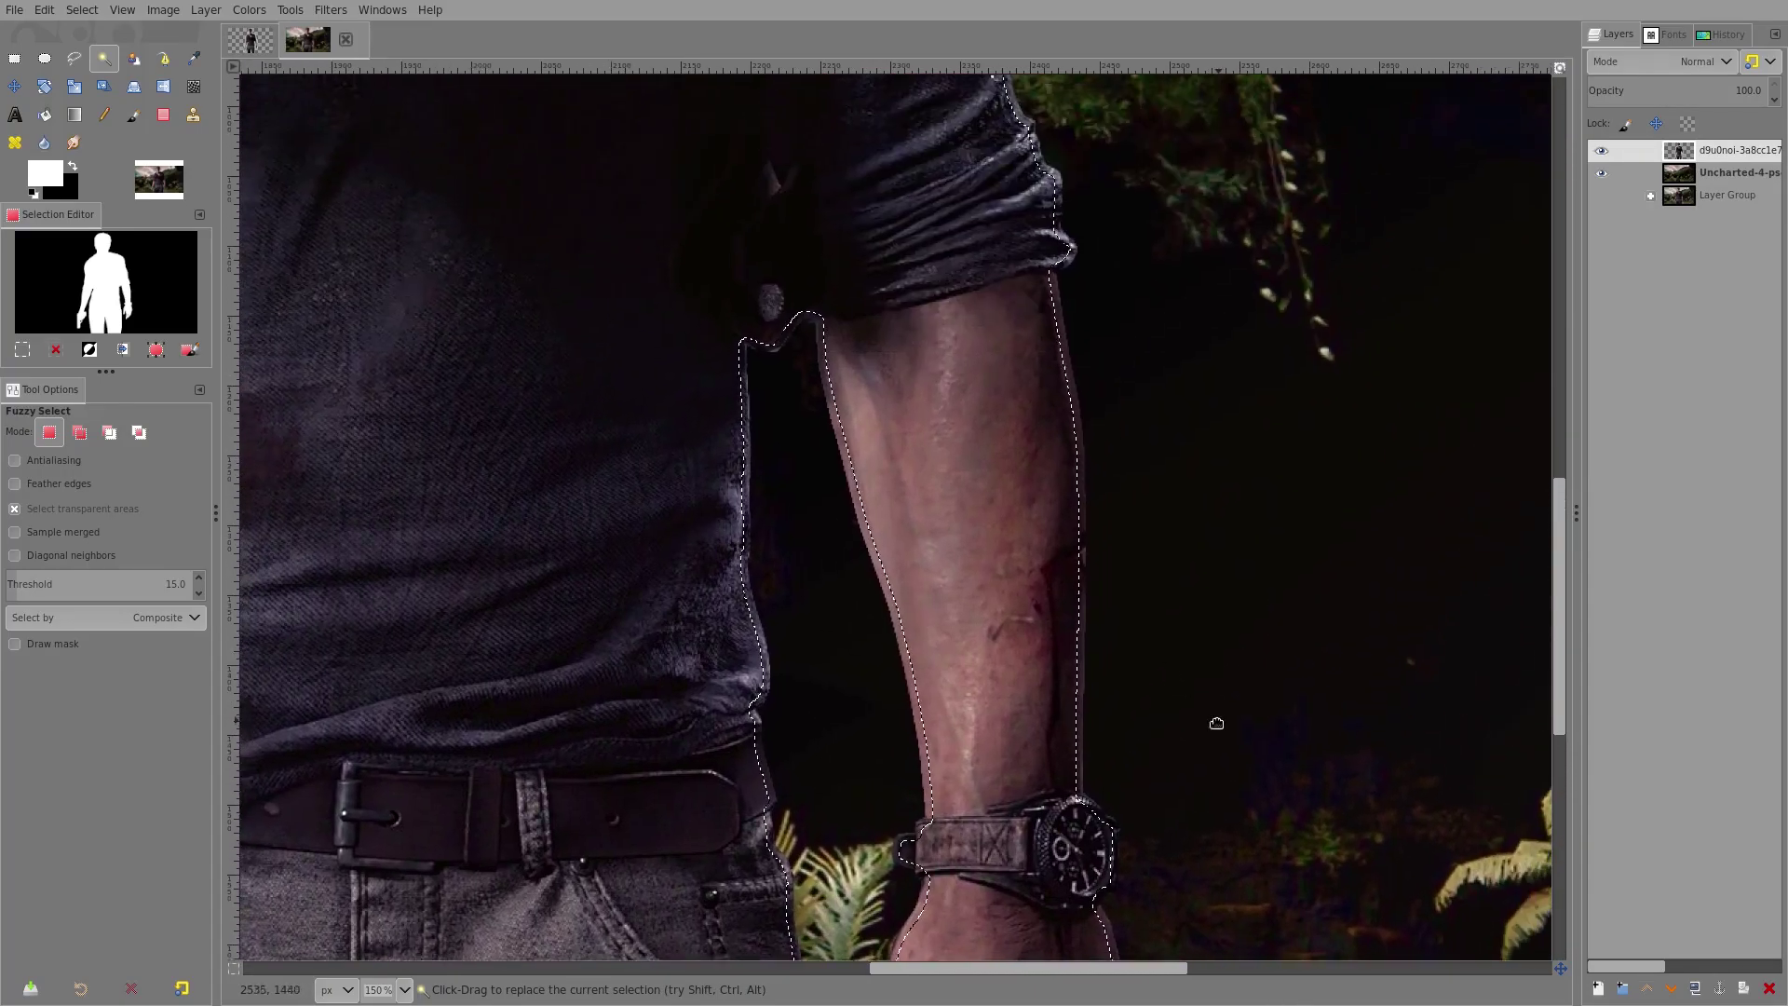
pyautogui.scroll(3, 863, 454)
pyautogui.scroll(-3, 1060, 283)
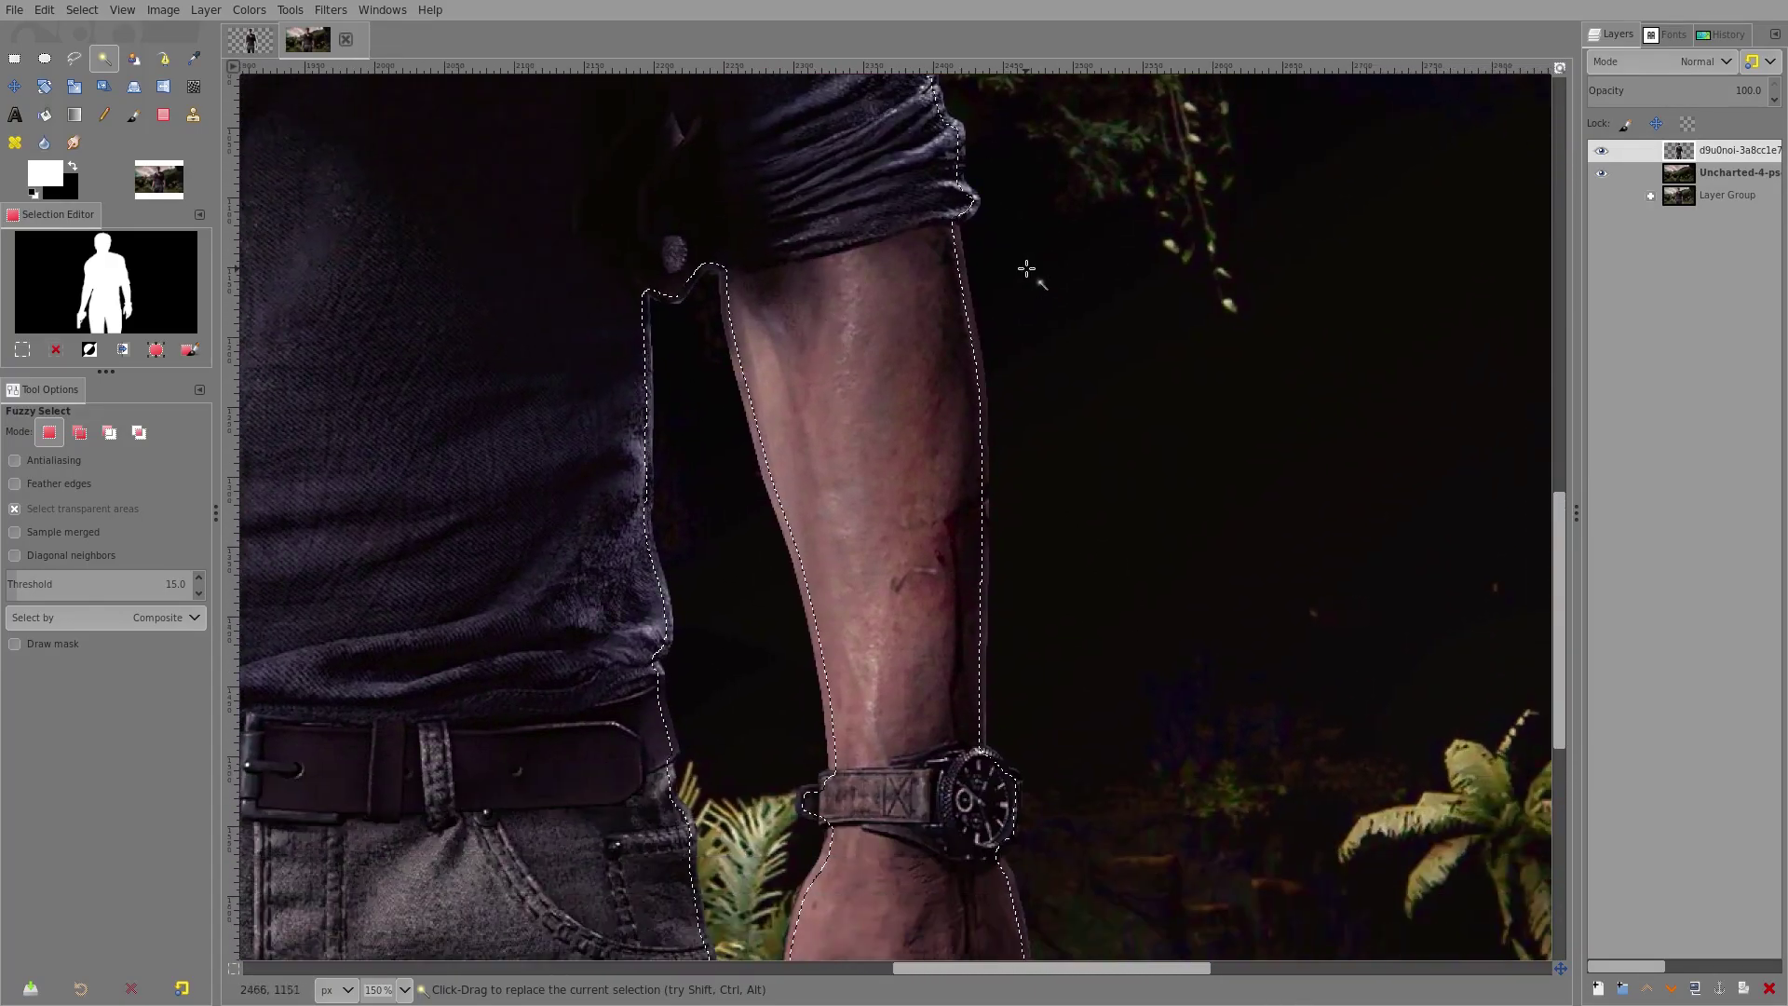
# Add a new 3840 × 2160 transparent layer above the character and invert the selection to the area around him.
pyautogui.scroll(-4, 1259, 785)
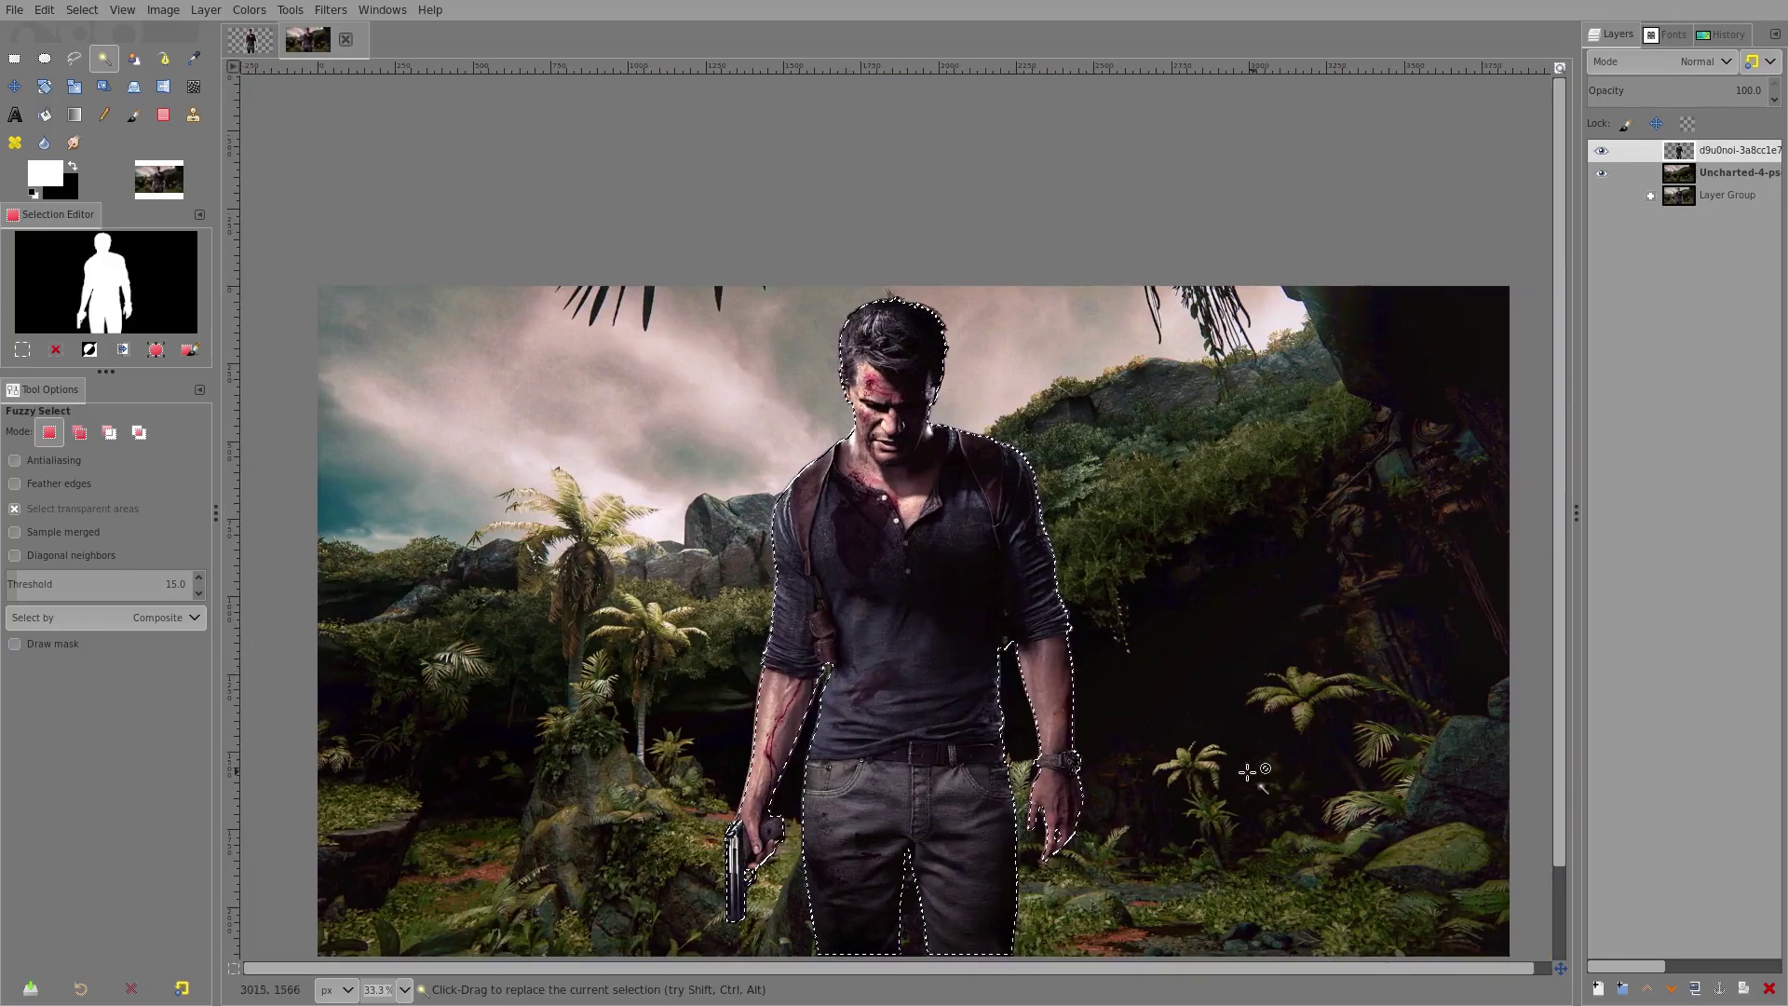
pyautogui.moveTo(1250, 774); pyautogui.dragTo(1108, 662)
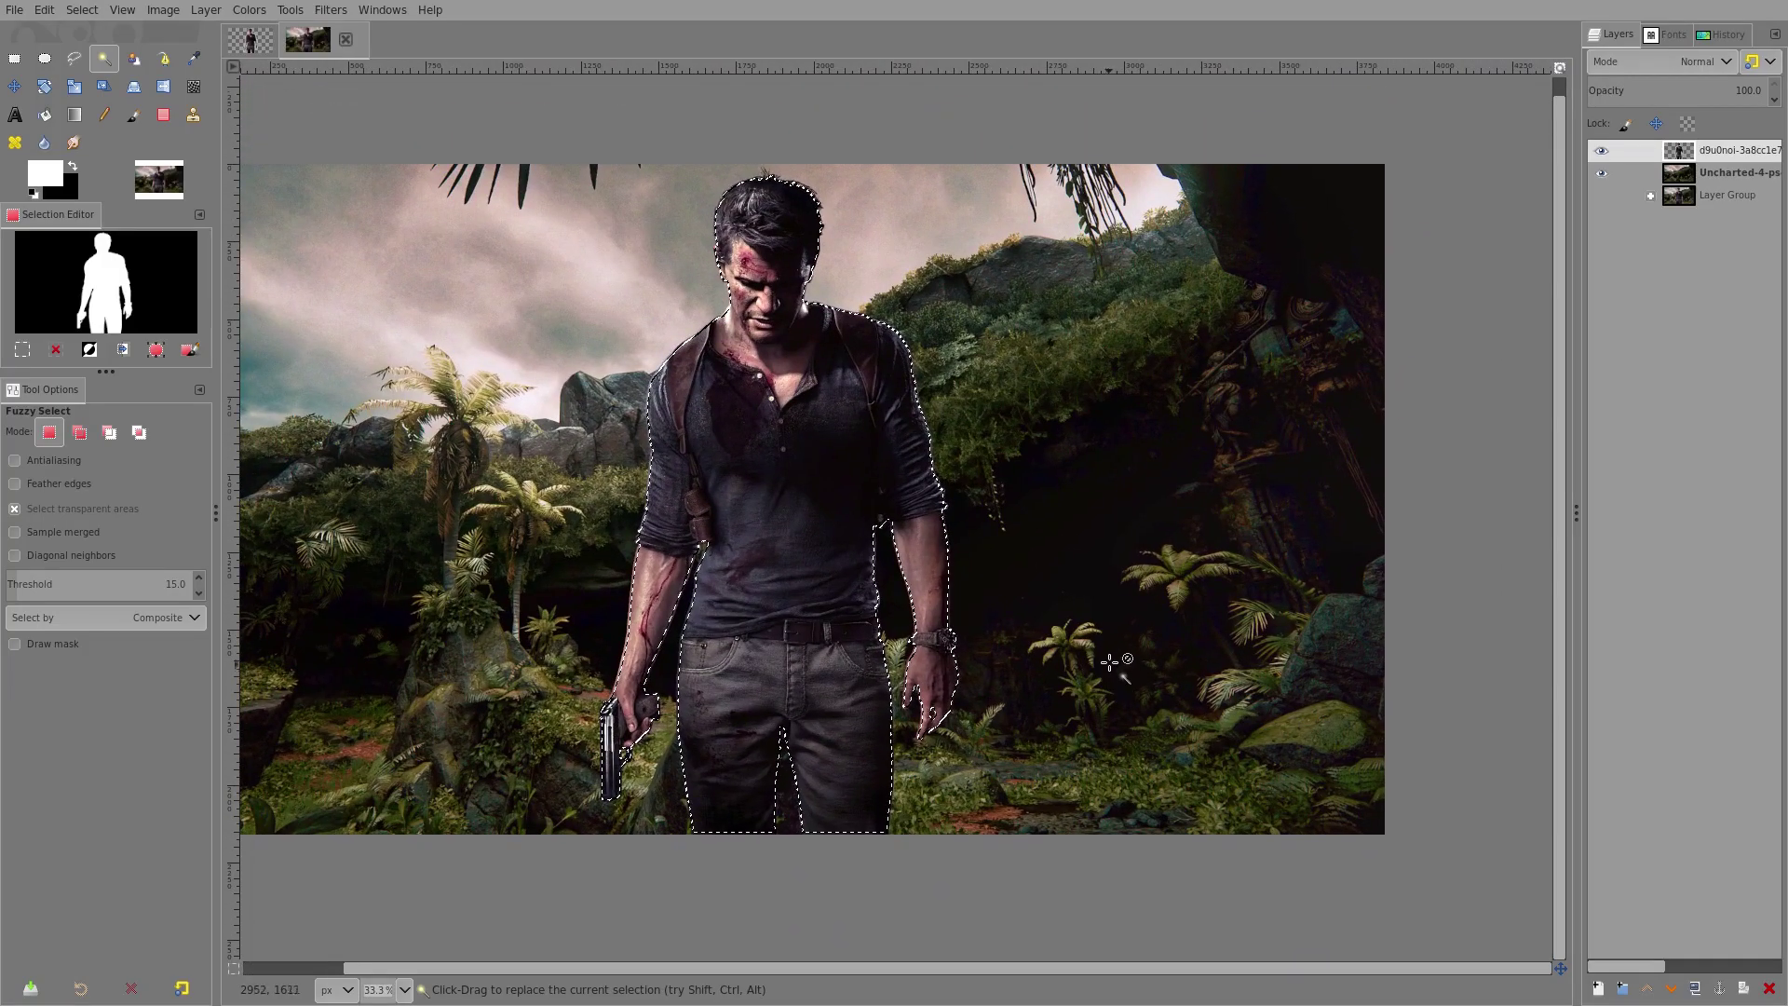
pyautogui.click(1598, 987)
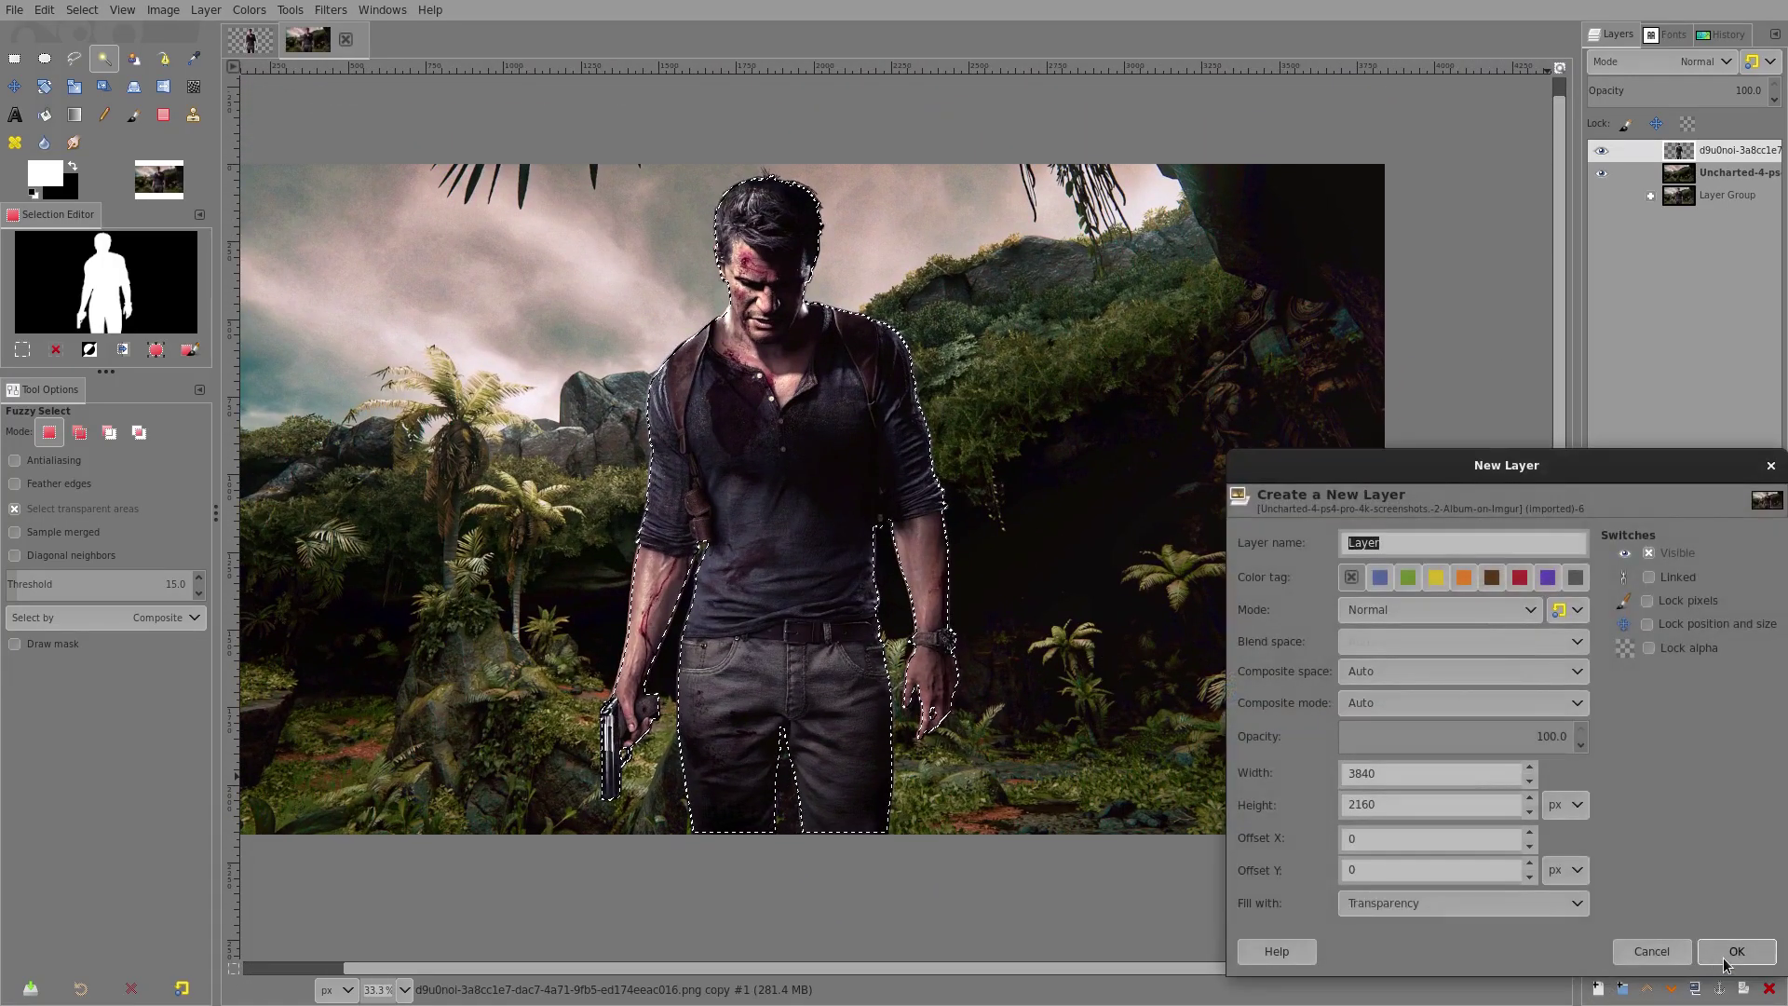
pyautogui.click(1734, 950)
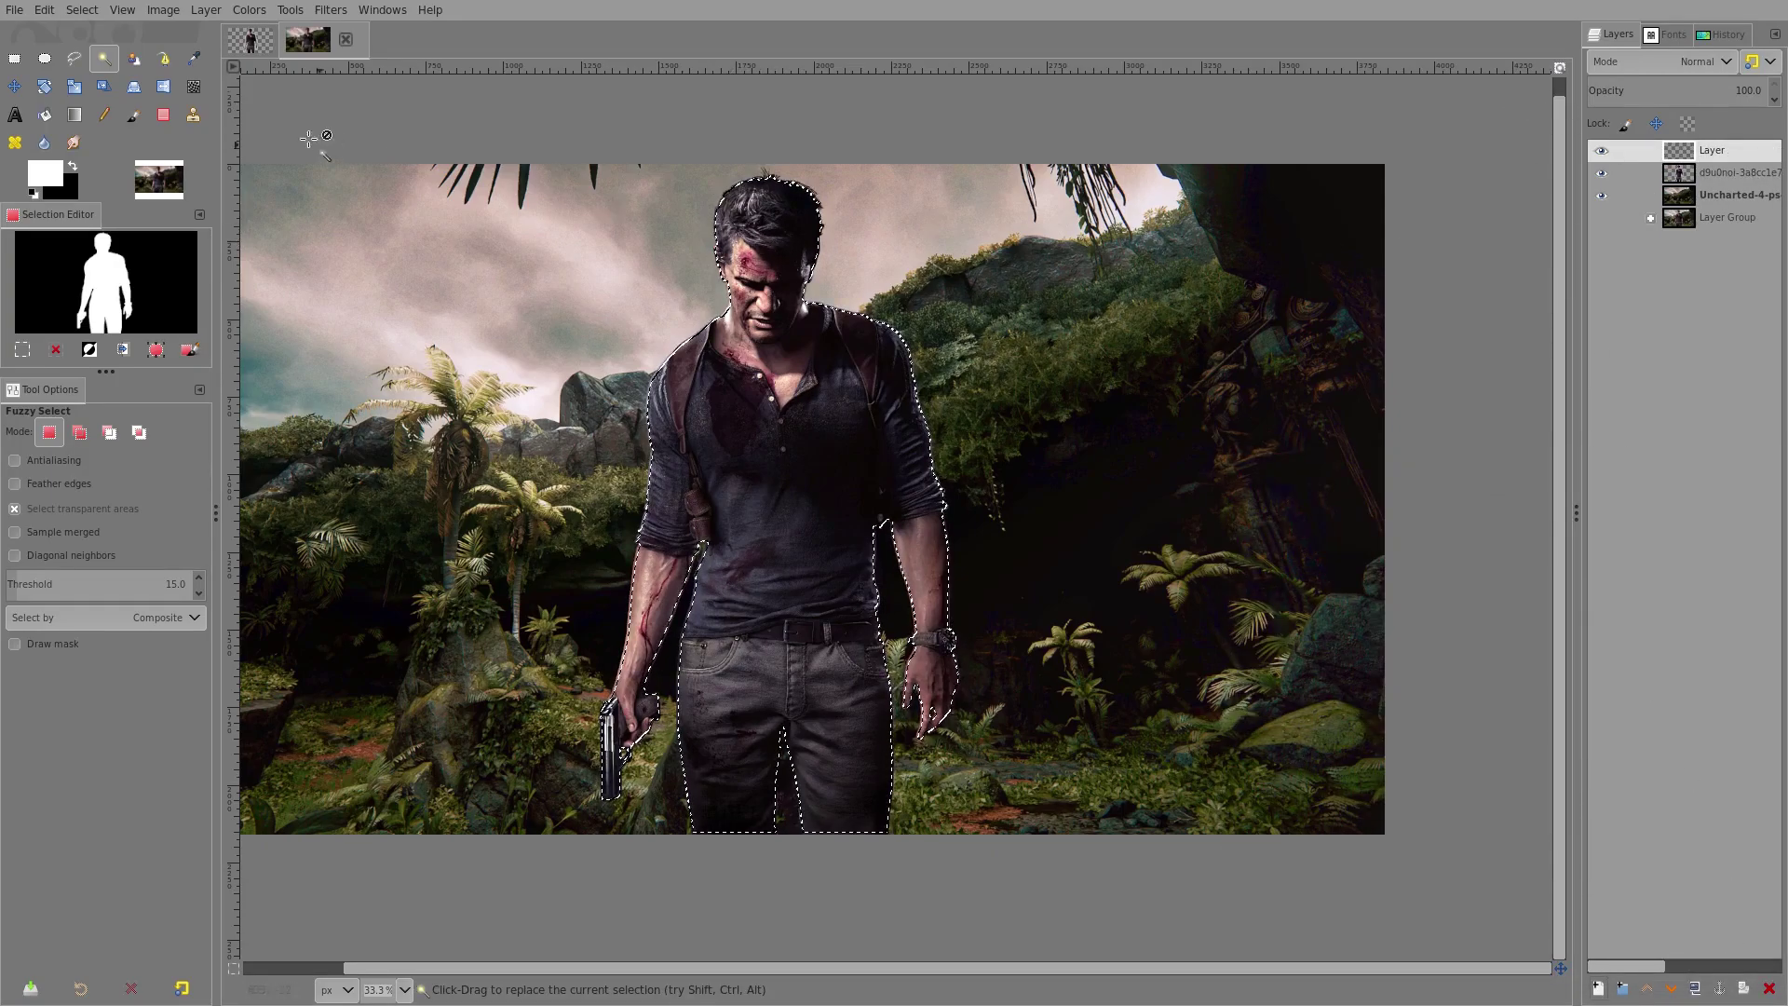
pyautogui.click(82, 9)
pyautogui.click(102, 89)
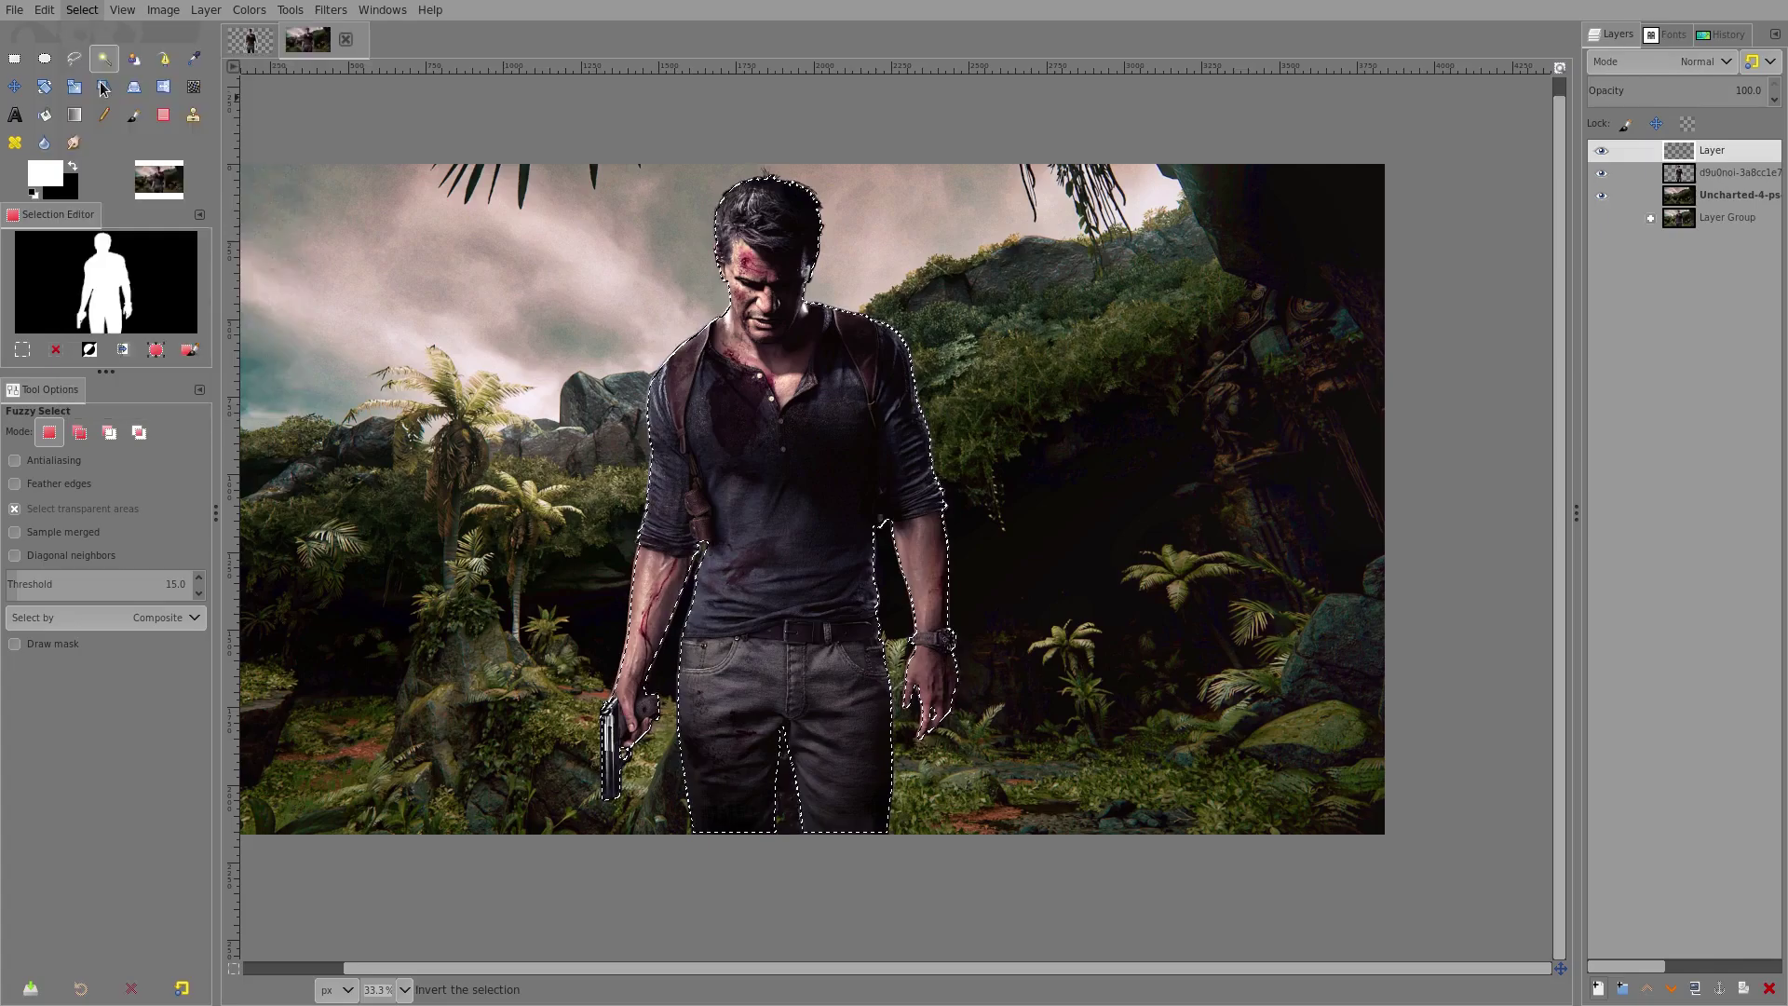
# Paint white around the character's arm, legs, head and gun with the Paintbrush, using the 2. Hardness 025 brush at size 573.31.
pyautogui.click(135, 118)
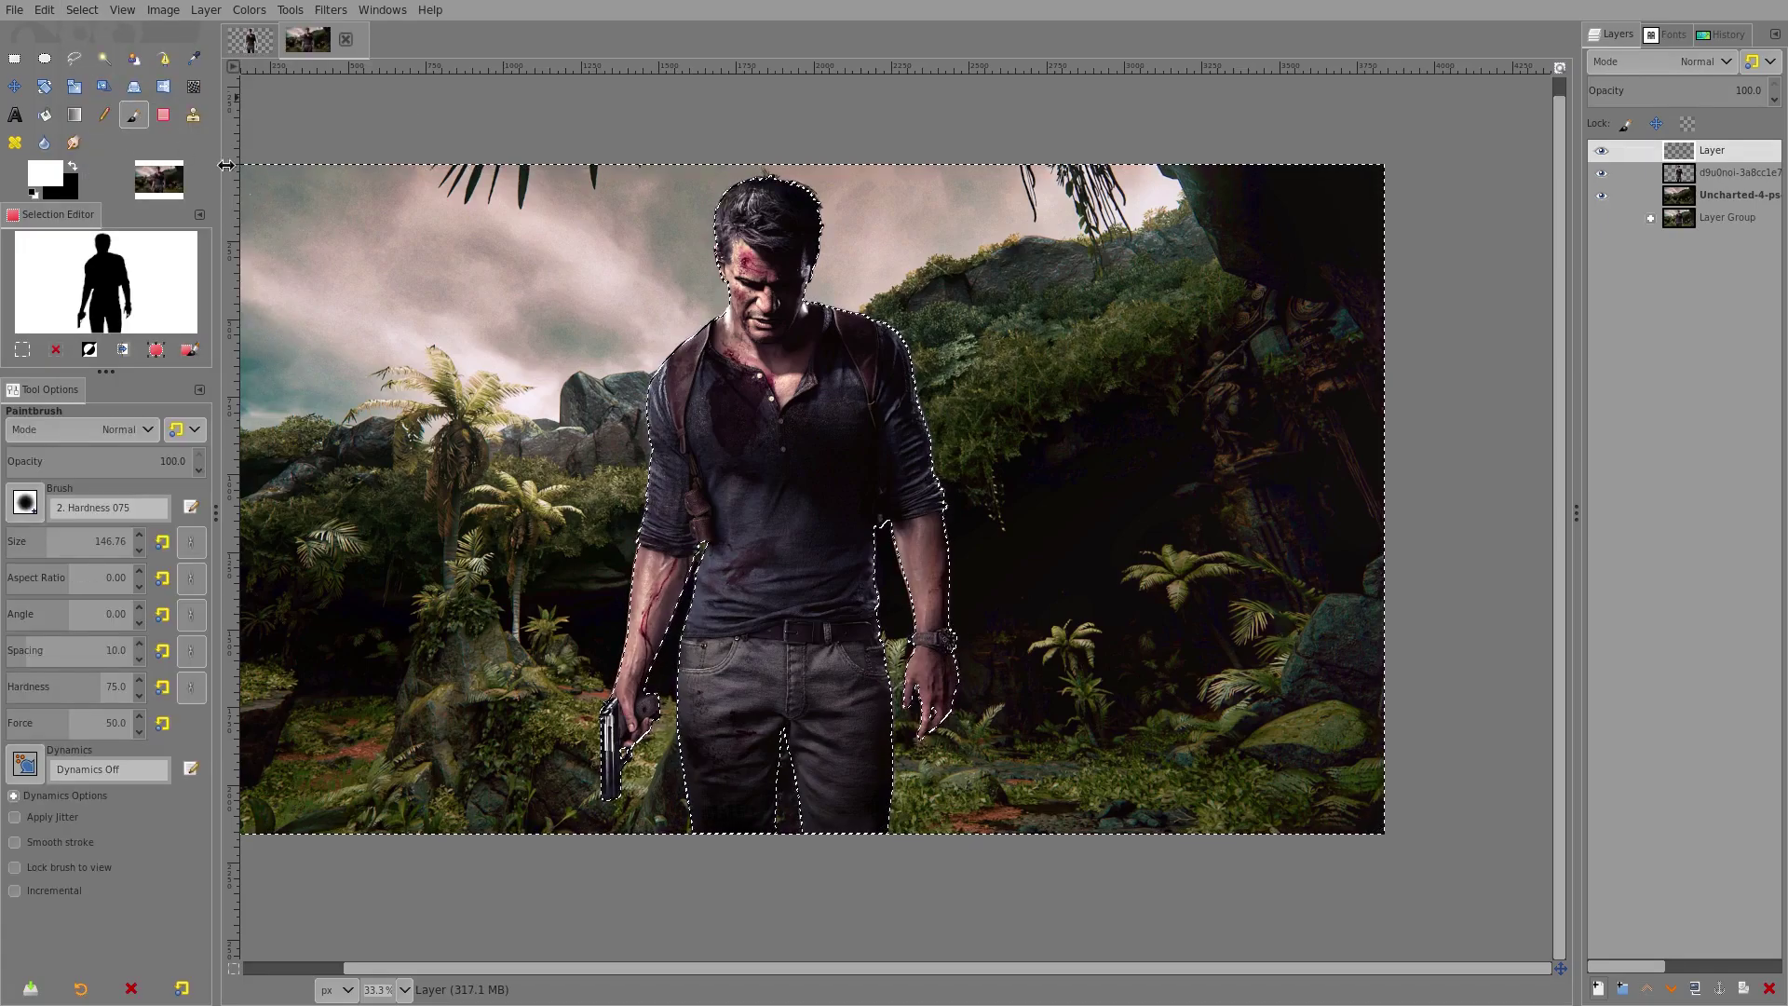
pyautogui.click(25, 503)
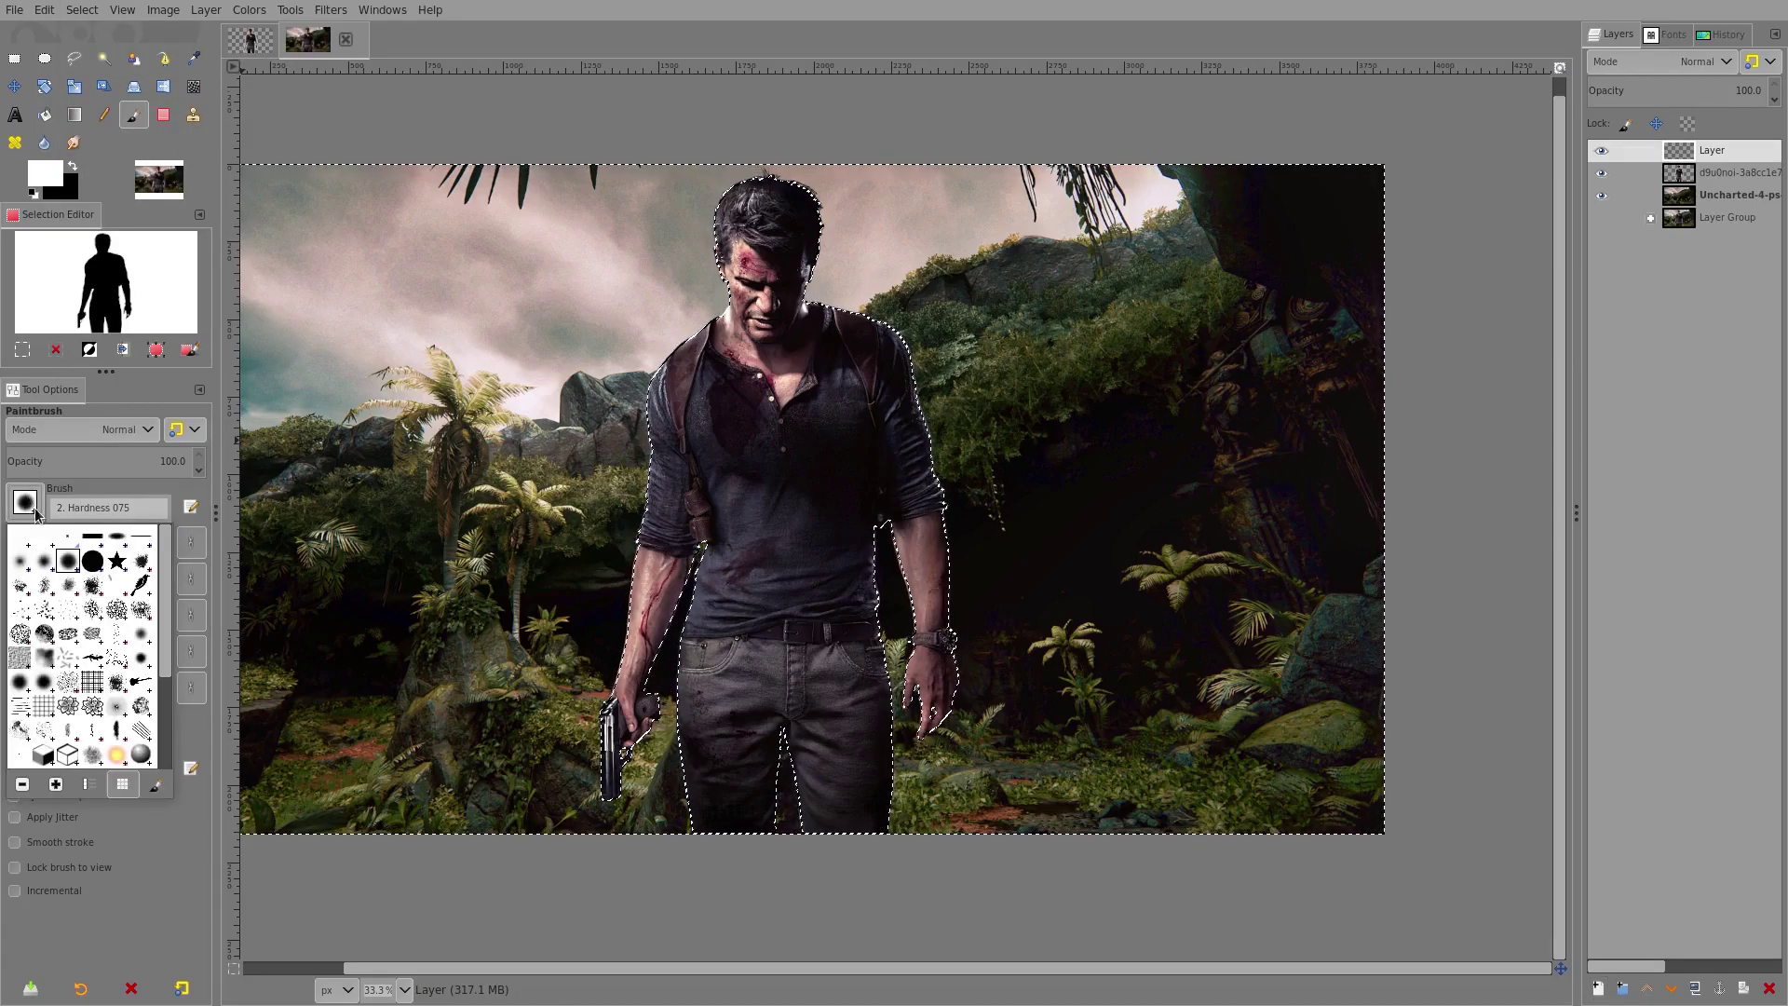
pyautogui.click(26, 566)
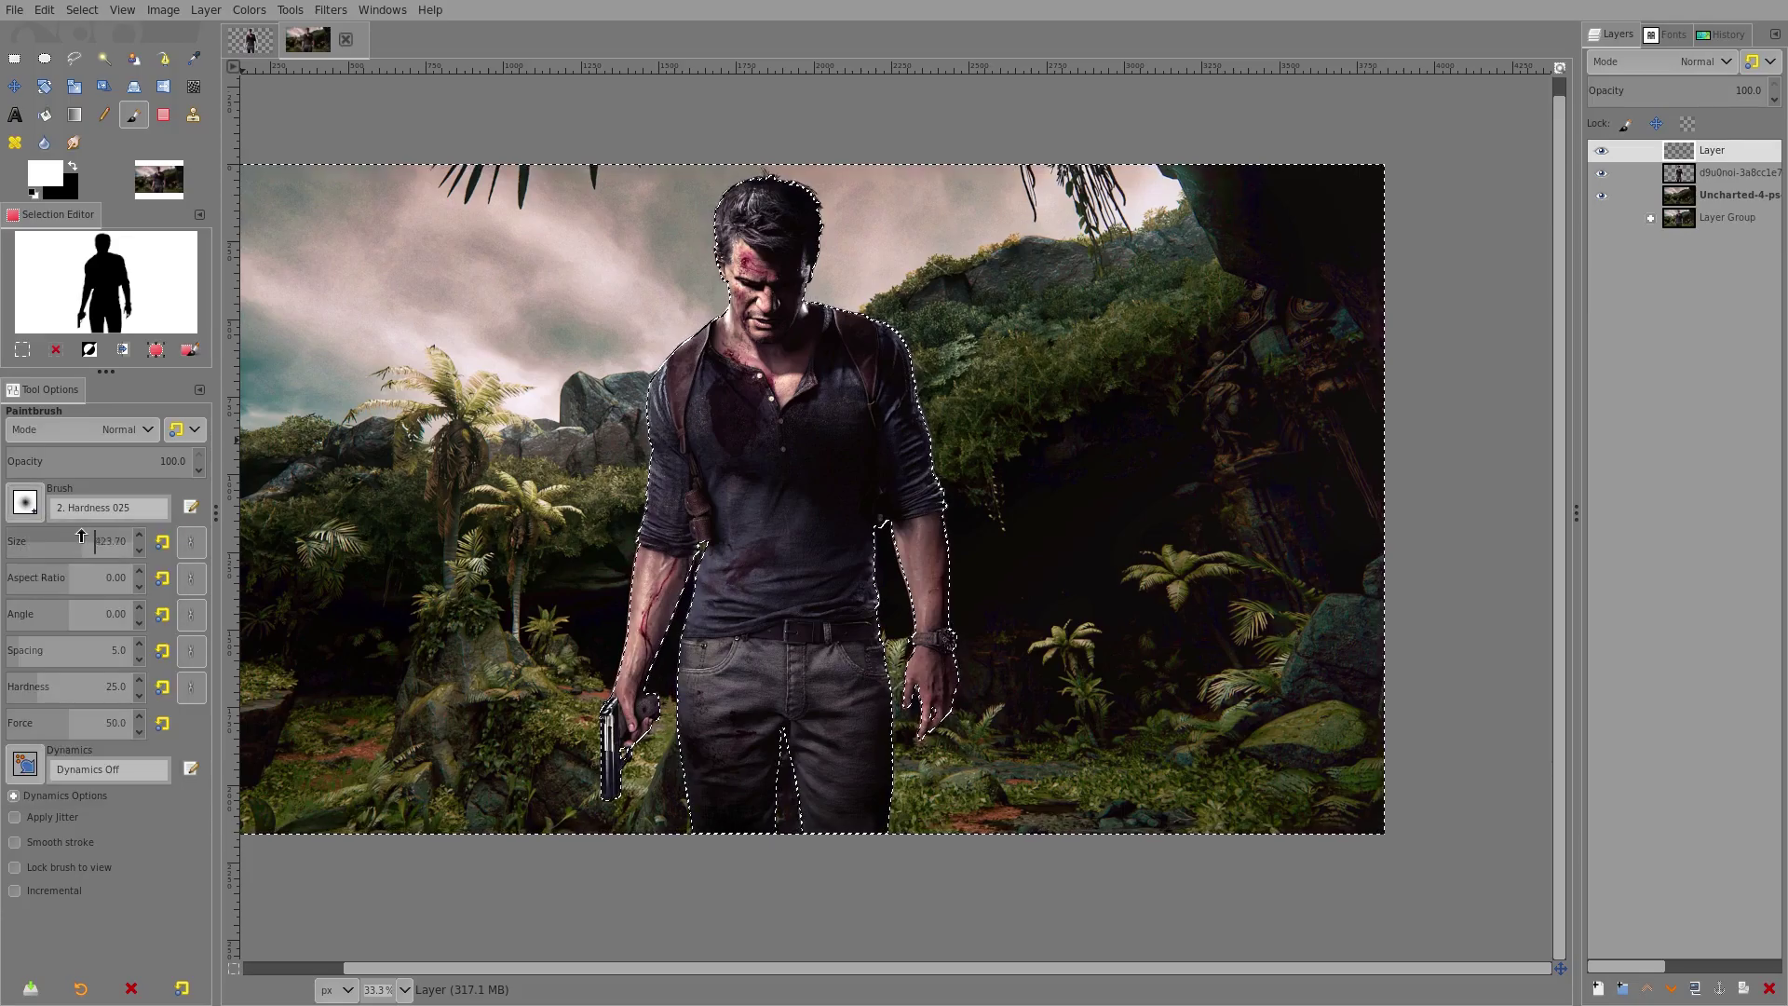
pyautogui.moveTo(101, 535); pyautogui.dragTo(94, 536)
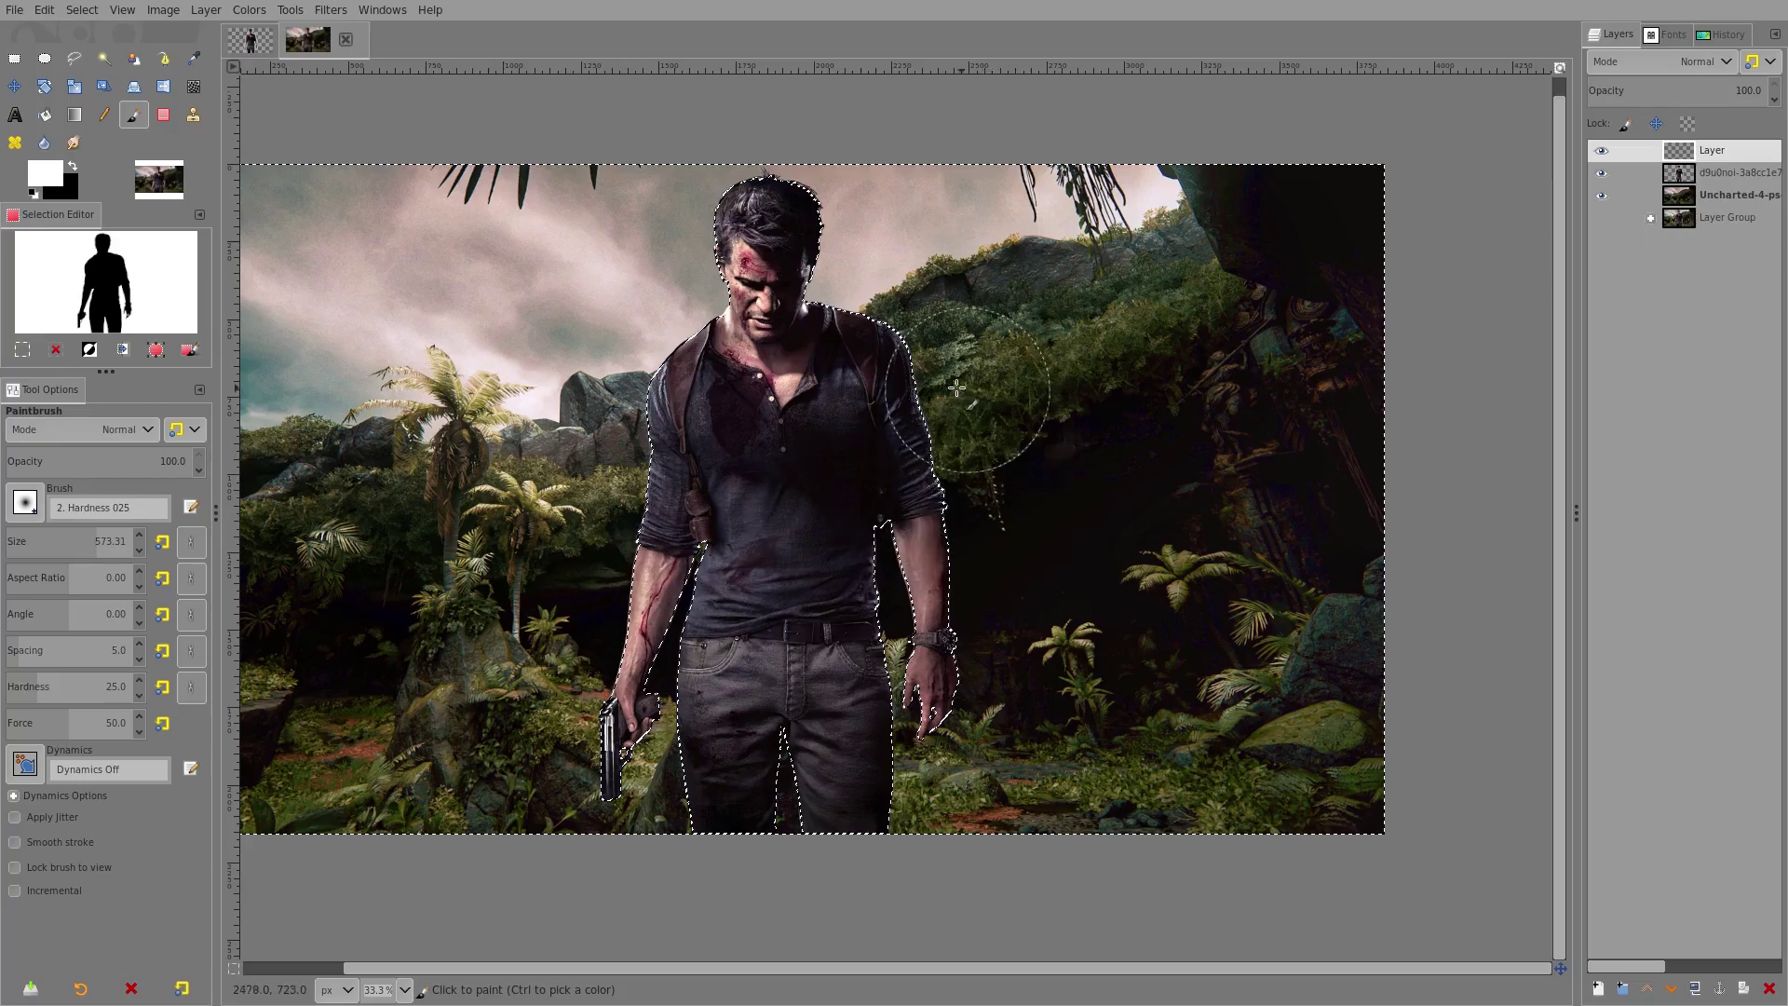
pyautogui.moveTo(976, 395)
pyautogui.mouseDown()
pyautogui.moveTo(1002, 583)
pyautogui.moveTo(1001, 703)
pyautogui.moveTo(967, 756)
pyautogui.moveTo(931, 681)
pyautogui.moveTo(930, 709)
pyautogui.moveTo(881, 533)
pyautogui.mouseUp()
pyautogui.moveTo(937, 754); pyautogui.dragTo(935, 856)
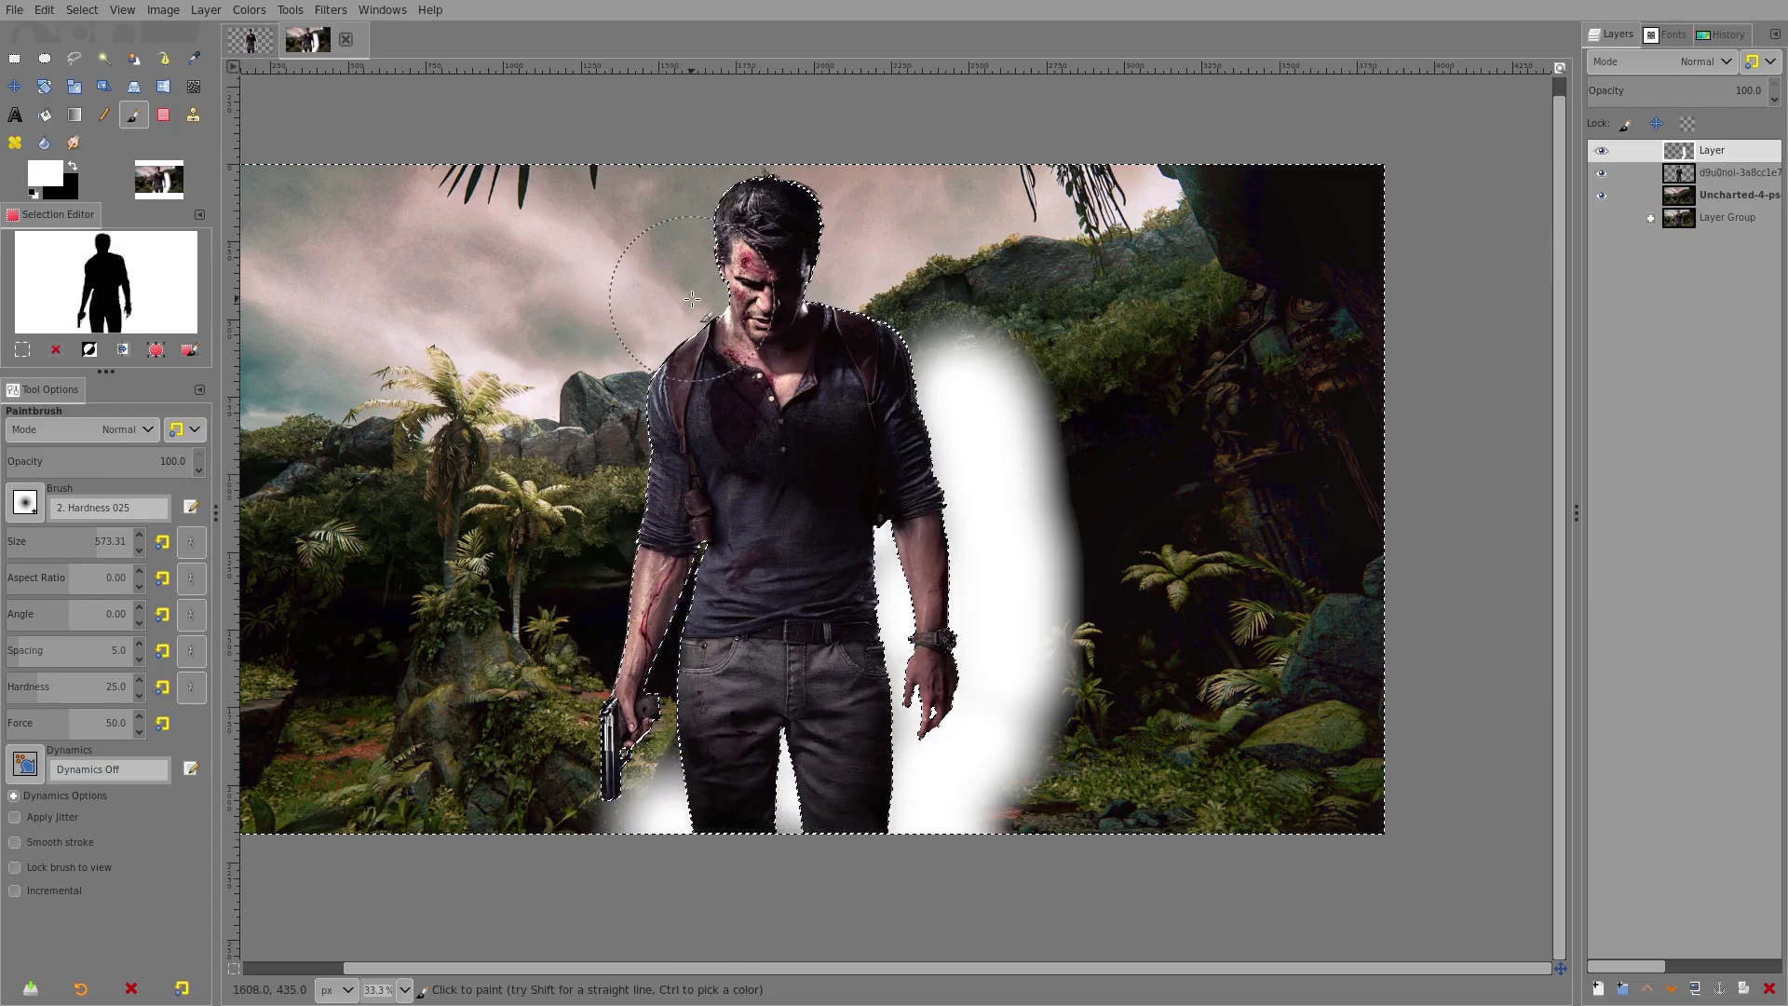
pyautogui.moveTo(862, 201)
pyautogui.mouseDown()
pyautogui.moveTo(852, 247)
pyautogui.moveTo(885, 298)
pyautogui.moveTo(926, 296)
pyautogui.mouseUp()
pyautogui.moveTo(567, 792); pyautogui.dragTo(577, 829)
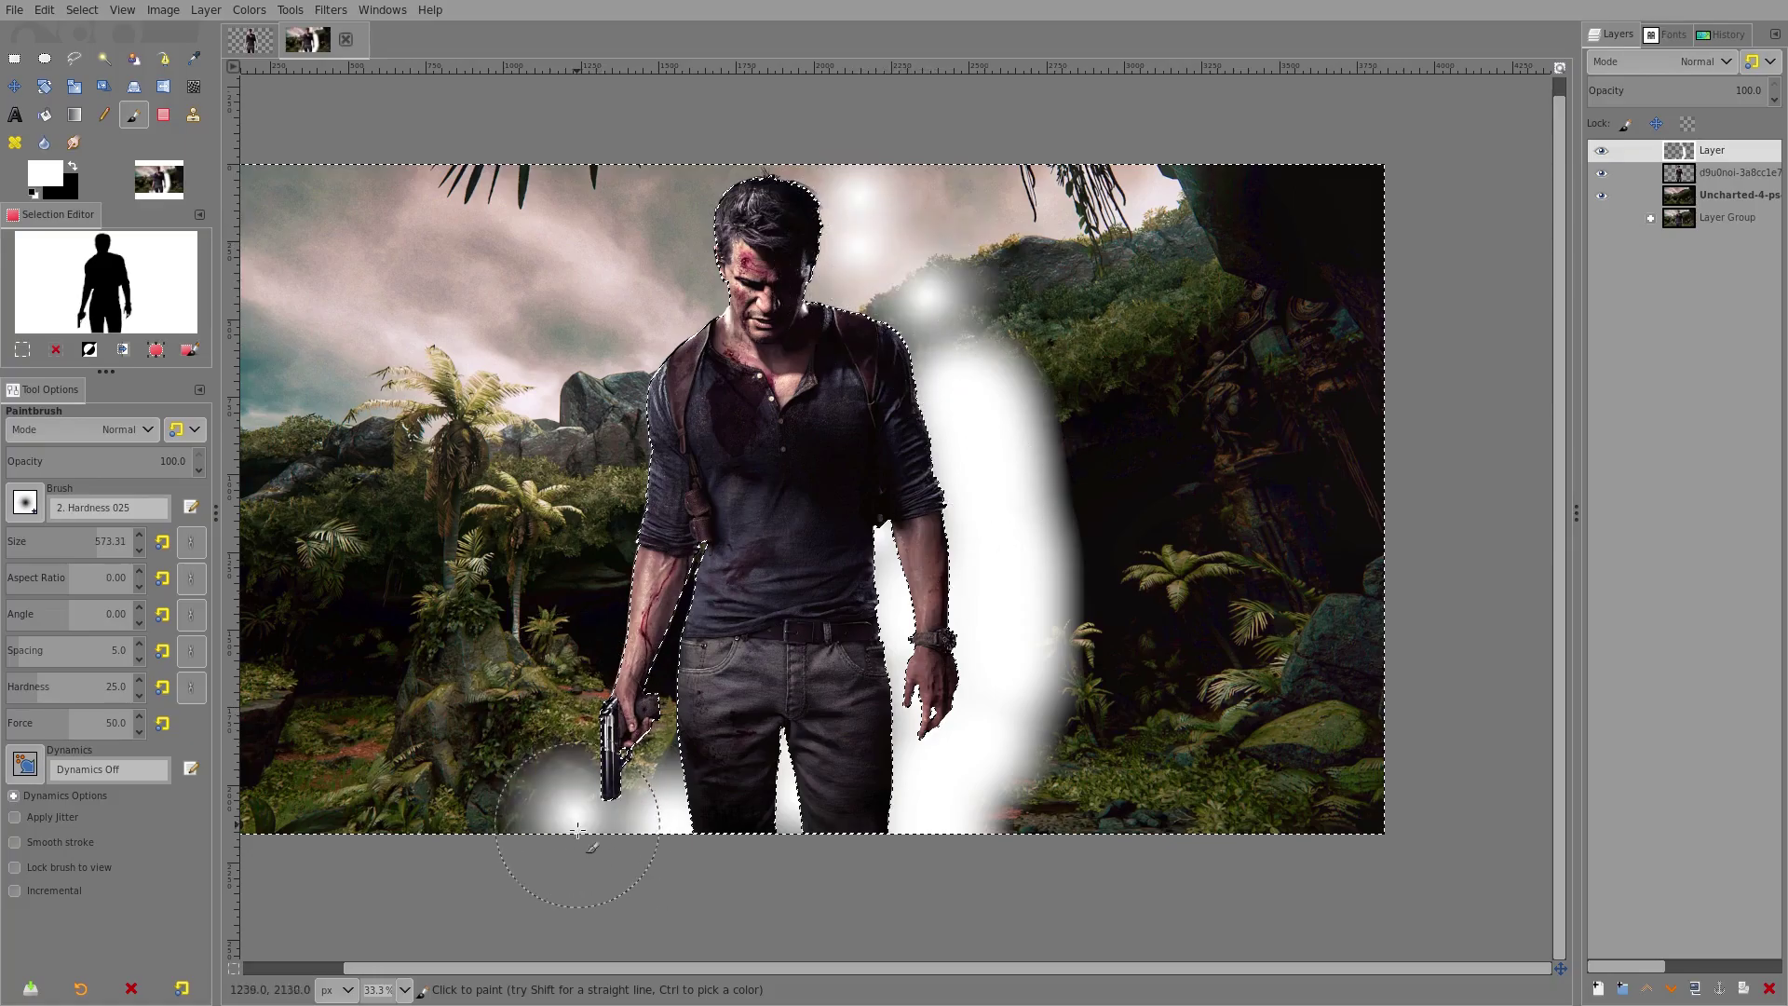
pyautogui.moveTo(546, 731)
pyautogui.mouseDown()
pyautogui.moveTo(628, 799)
pyautogui.moveTo(730, 798)
pyautogui.mouseUp()
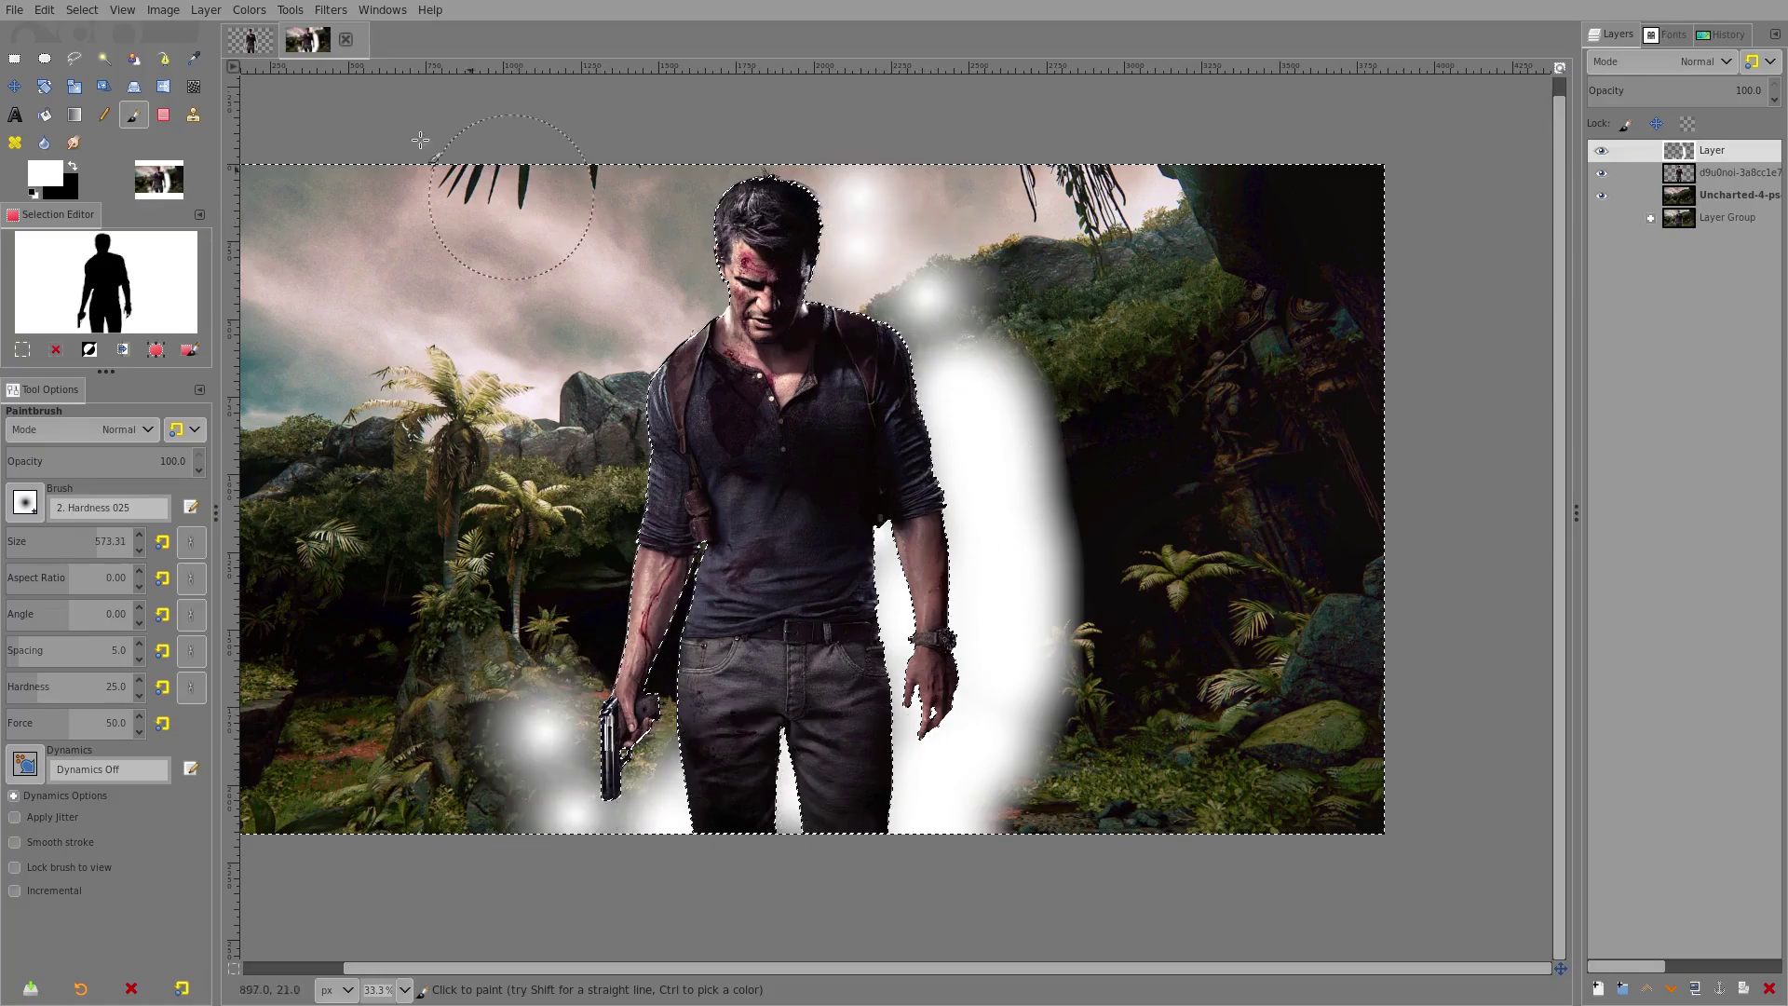
# Clear the selection and erase the white paint around the lower legs using the Eraser at size 432.50.
pyautogui.click(82, 9)
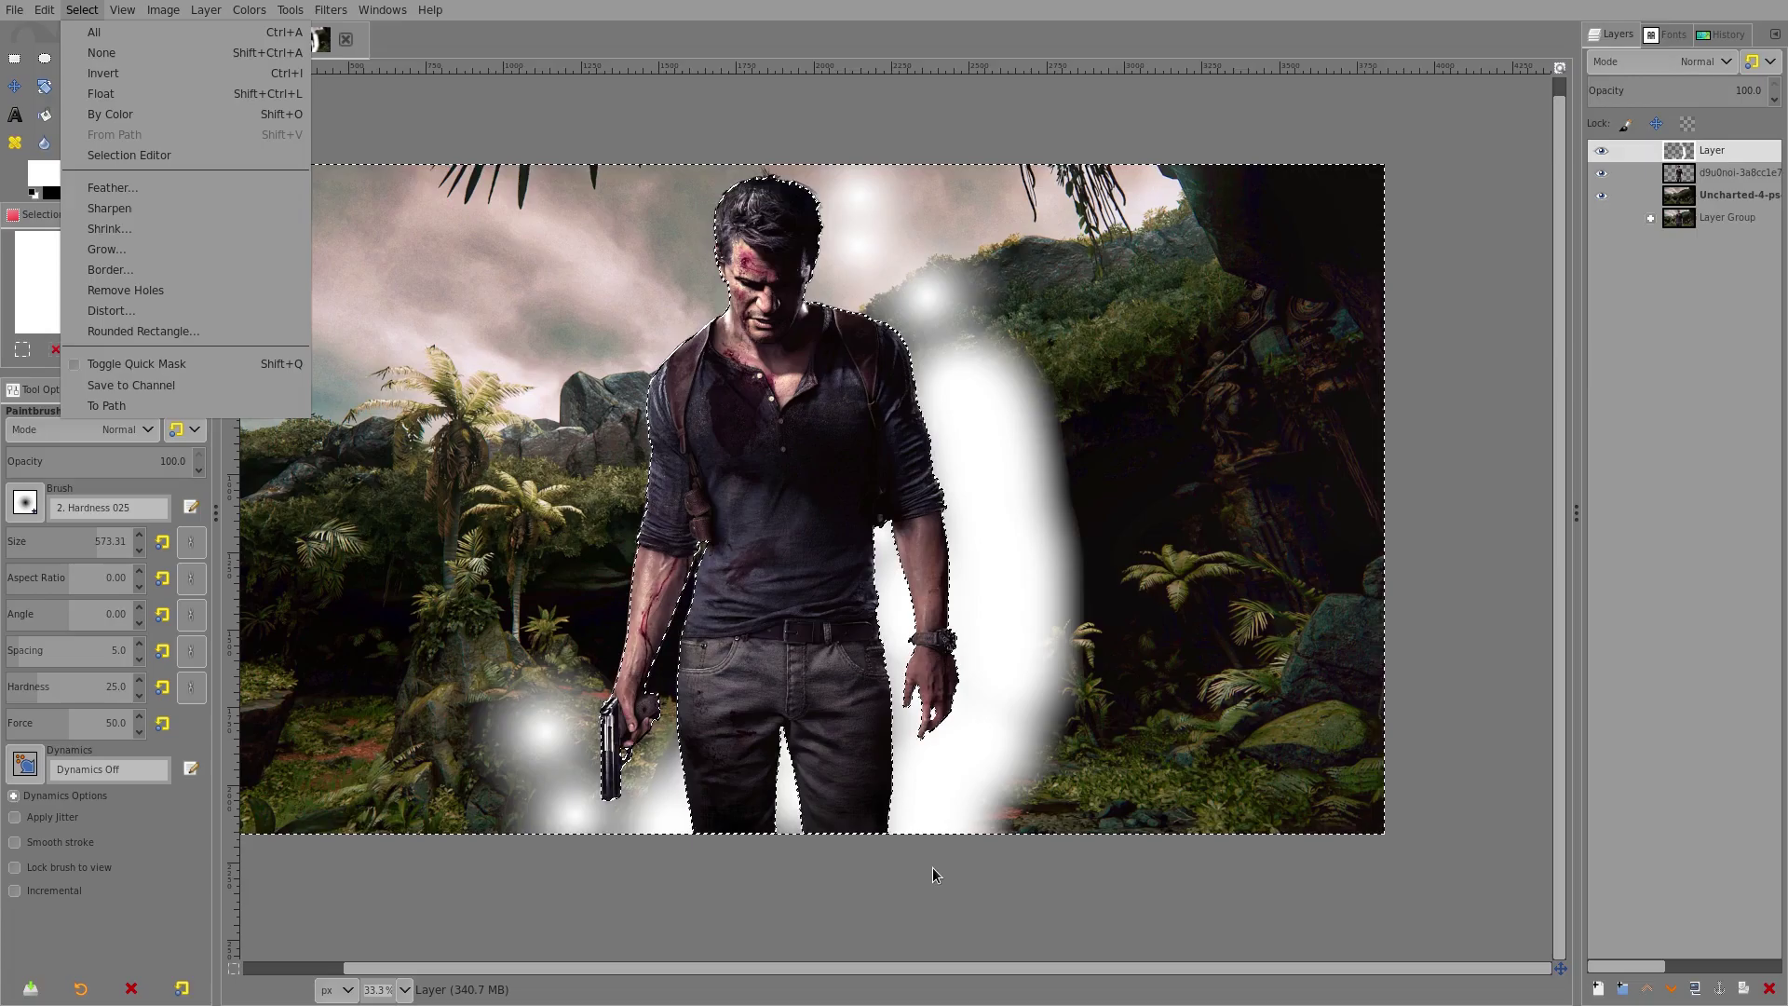
pyautogui.click(101, 52)
pyautogui.scroll(-2, 934, 635)
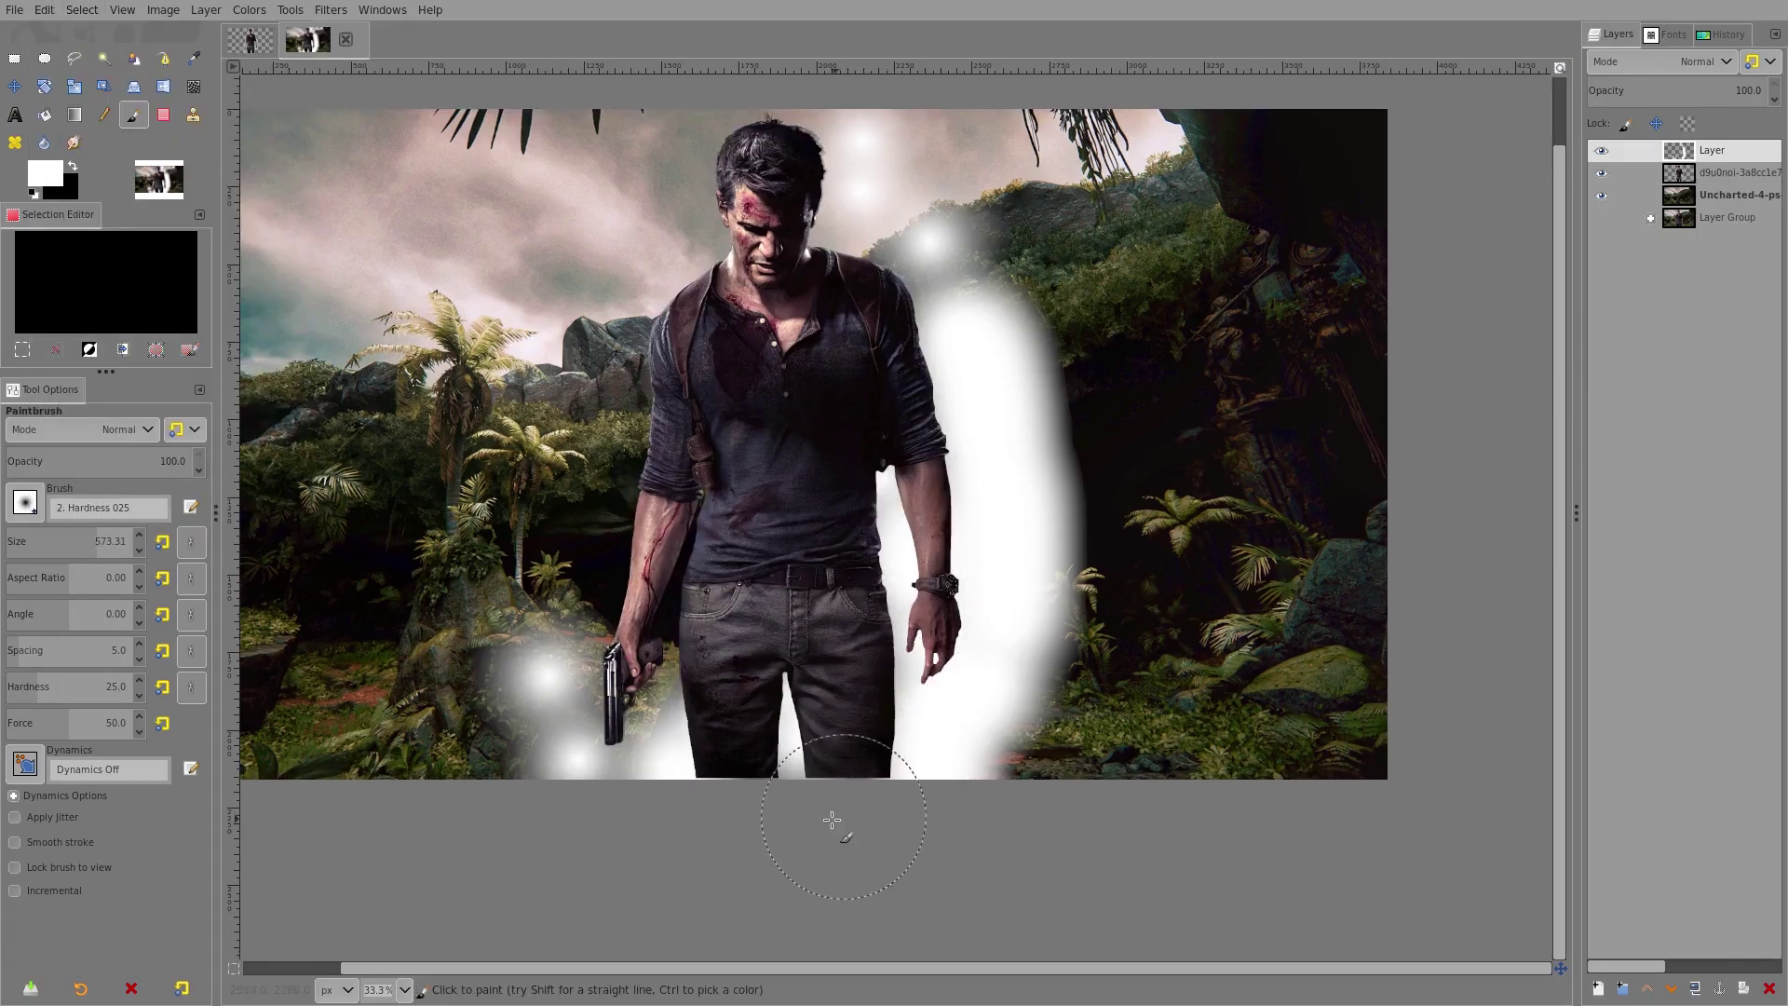
pyautogui.scroll(4, 811, 811)
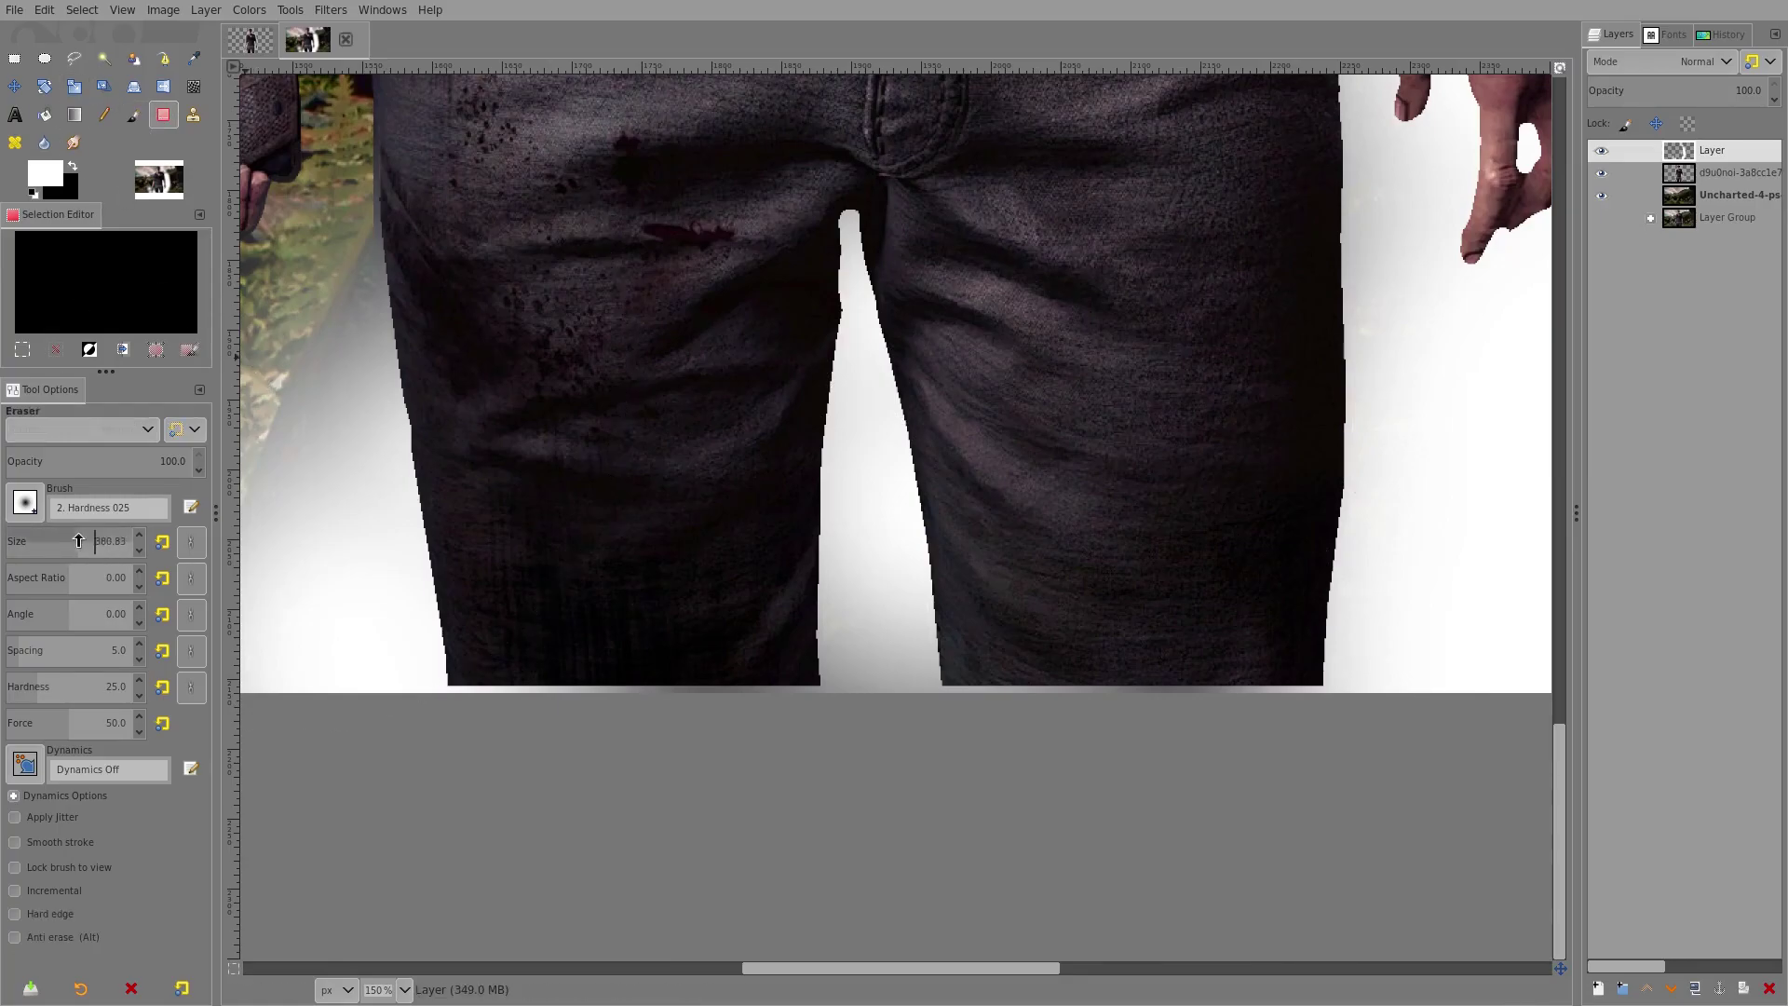
pyautogui.moveTo(519, 798)
pyautogui.mouseDown()
pyautogui.moveTo(481, 843)
pyautogui.moveTo(831, 811)
pyautogui.moveTo(916, 873)
pyautogui.moveTo(862, 679)
pyautogui.moveTo(770, 556)
pyautogui.moveTo(765, 584)
pyautogui.moveTo(705, 510)
pyautogui.moveTo(958, 746)
pyautogui.moveTo(1105, 725)
pyautogui.moveTo(1133, 800)
pyautogui.moveTo(1216, 832)
pyautogui.moveTo(1374, 797)
pyautogui.moveTo(1365, 890)
pyautogui.moveTo(1343, 835)
pyautogui.moveTo(1260, 872)
pyautogui.moveTo(1285, 562)
pyautogui.moveTo(1225, 502)
pyautogui.moveTo(1199, 597)
pyautogui.moveTo(1214, 378)
pyautogui.moveTo(1201, 658)
pyautogui.mouseUp()
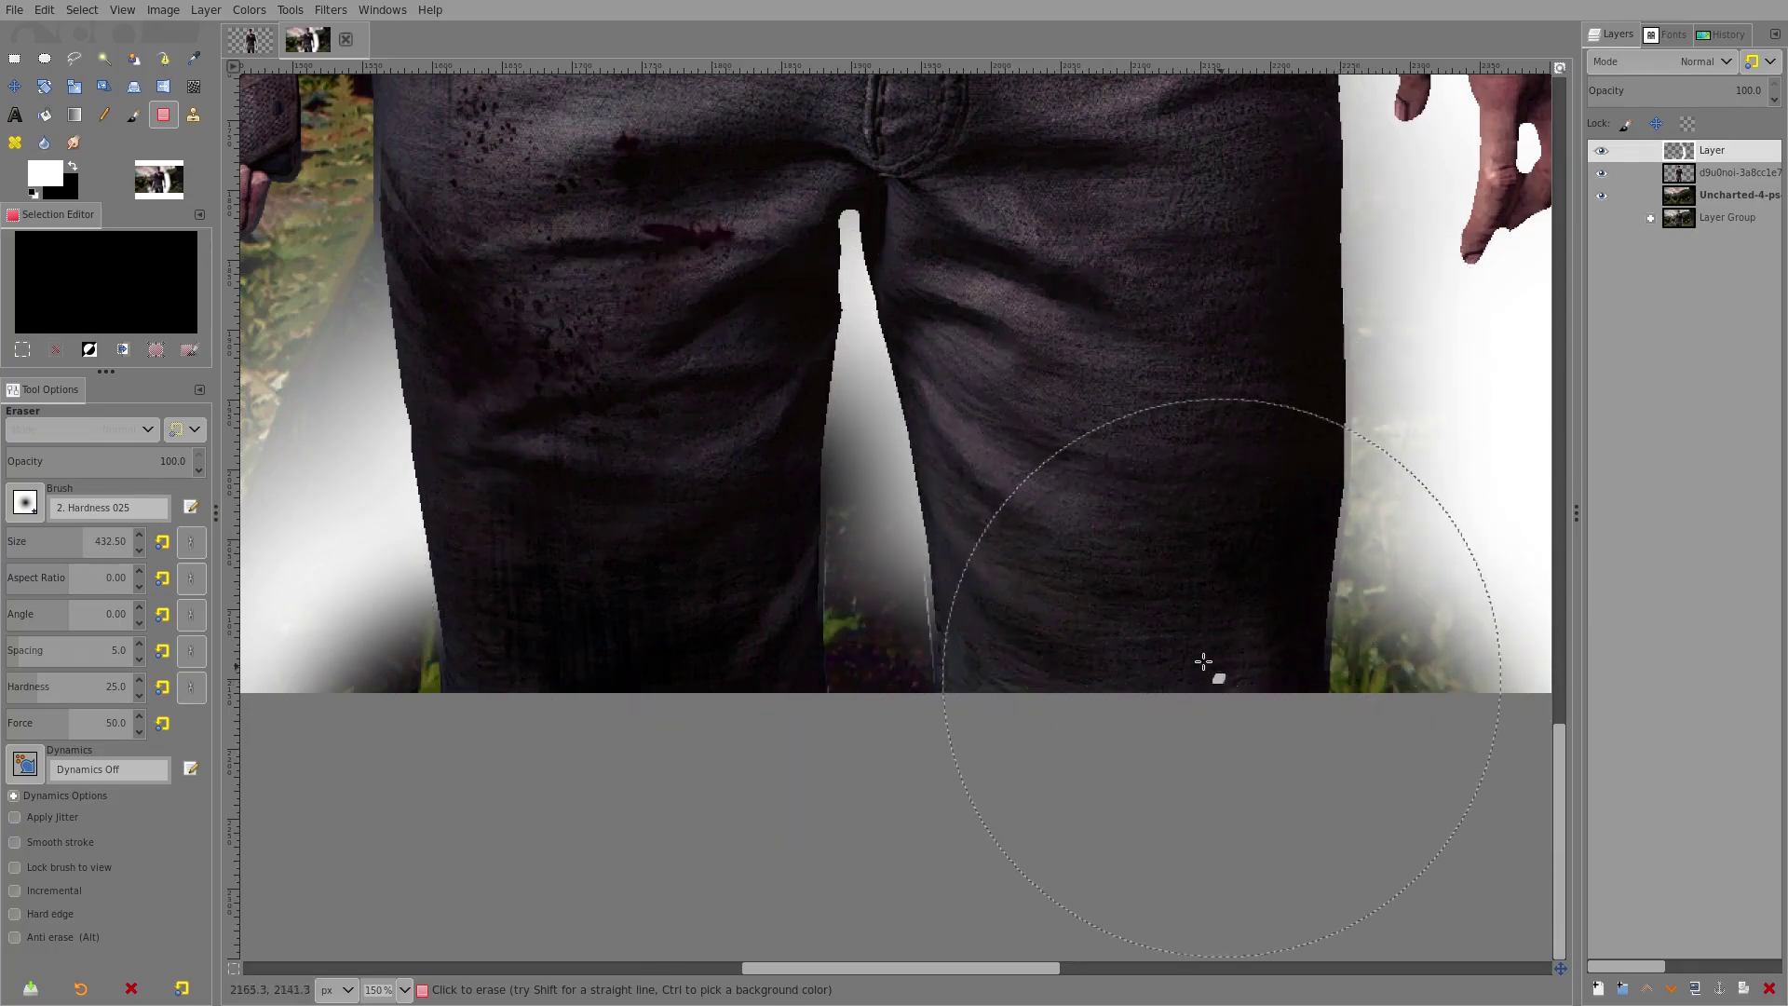
pyautogui.moveTo(497, 520)
pyautogui.mouseDown()
pyautogui.moveTo(514, 589)
pyautogui.moveTo(565, 441)
pyautogui.moveTo(575, 590)
pyautogui.mouseUp()
# Examine the white paint around the legs, torso, head and watch arm.
pyautogui.scroll(-3, 738, 652)
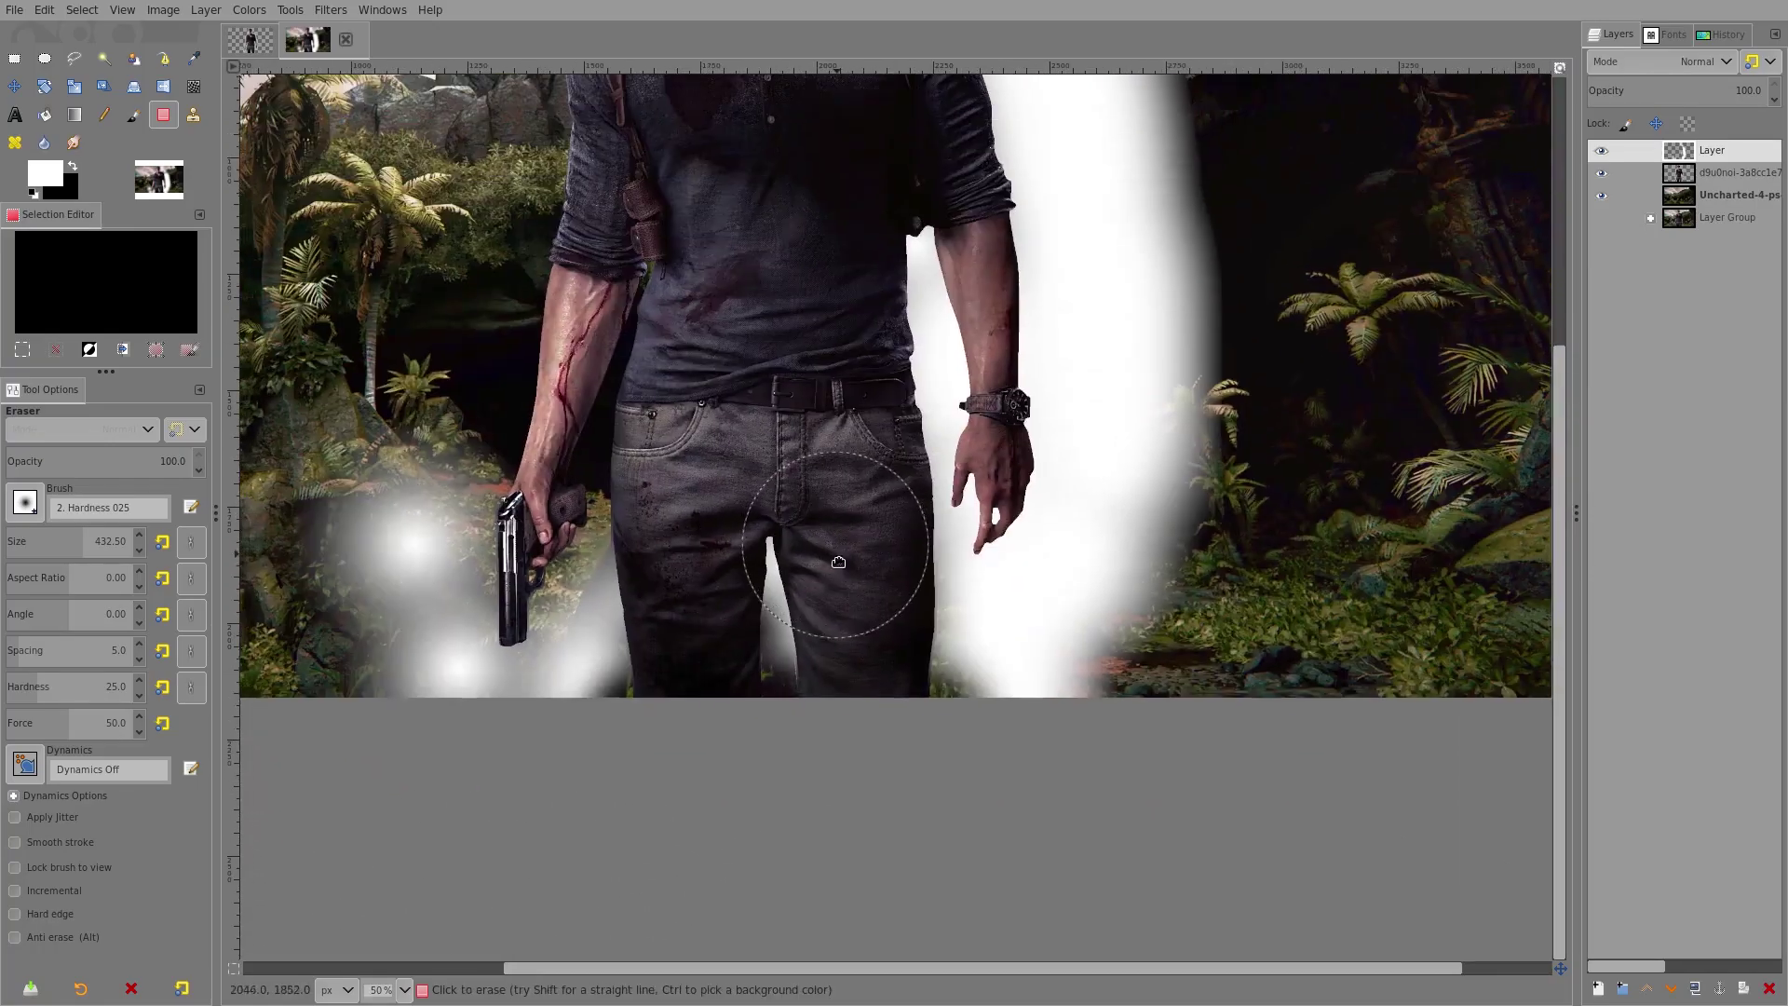
pyautogui.moveTo(890, 316); pyautogui.dragTo(902, 704)
pyautogui.scroll(6, 930, 451)
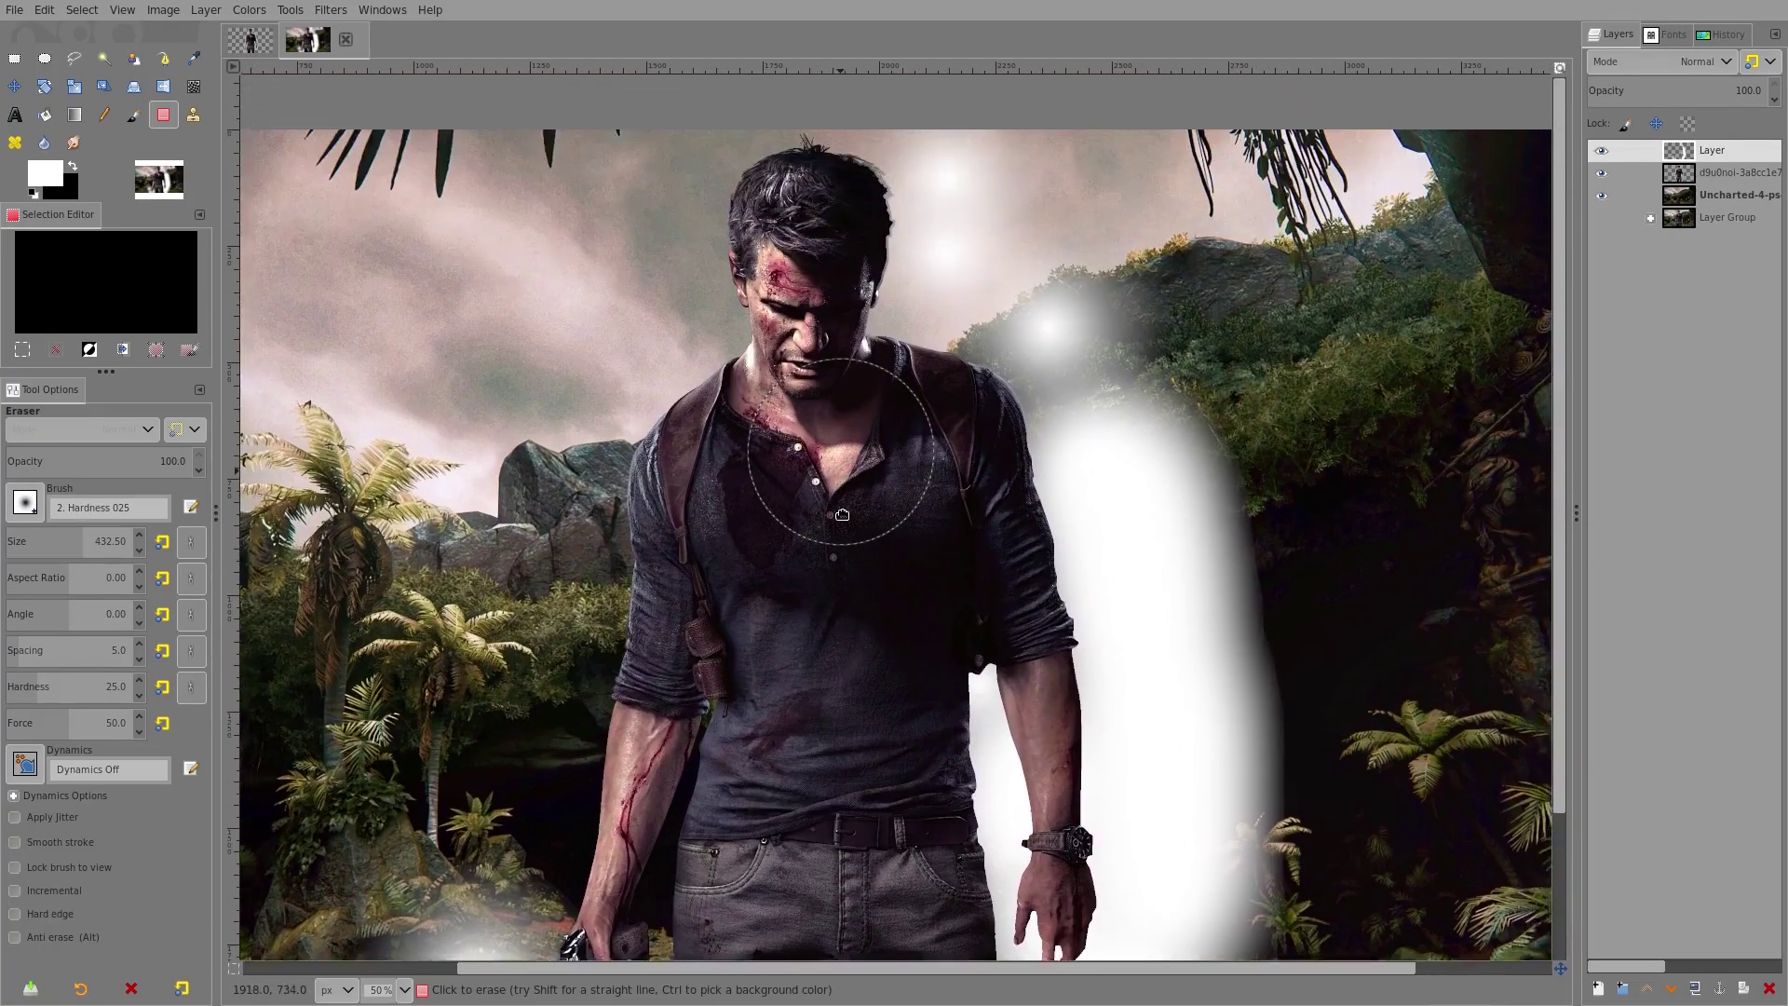
pyautogui.press('1')
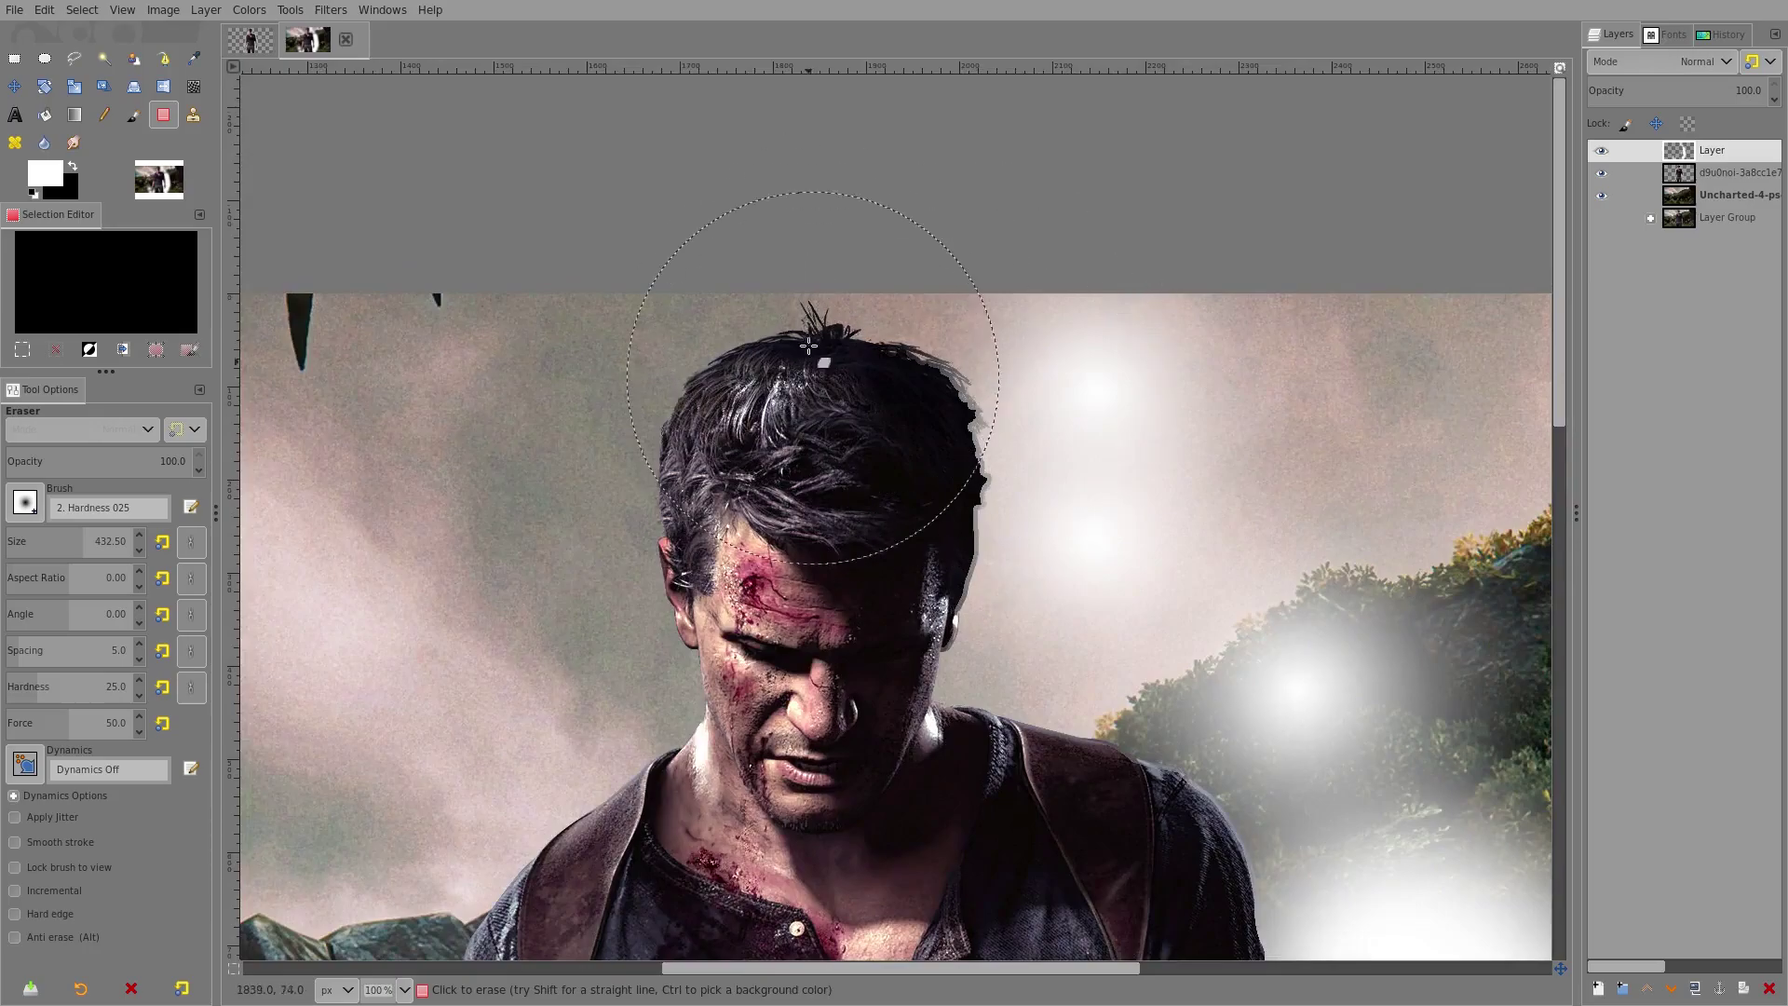
pyautogui.hotkey('ctrl', 'z')
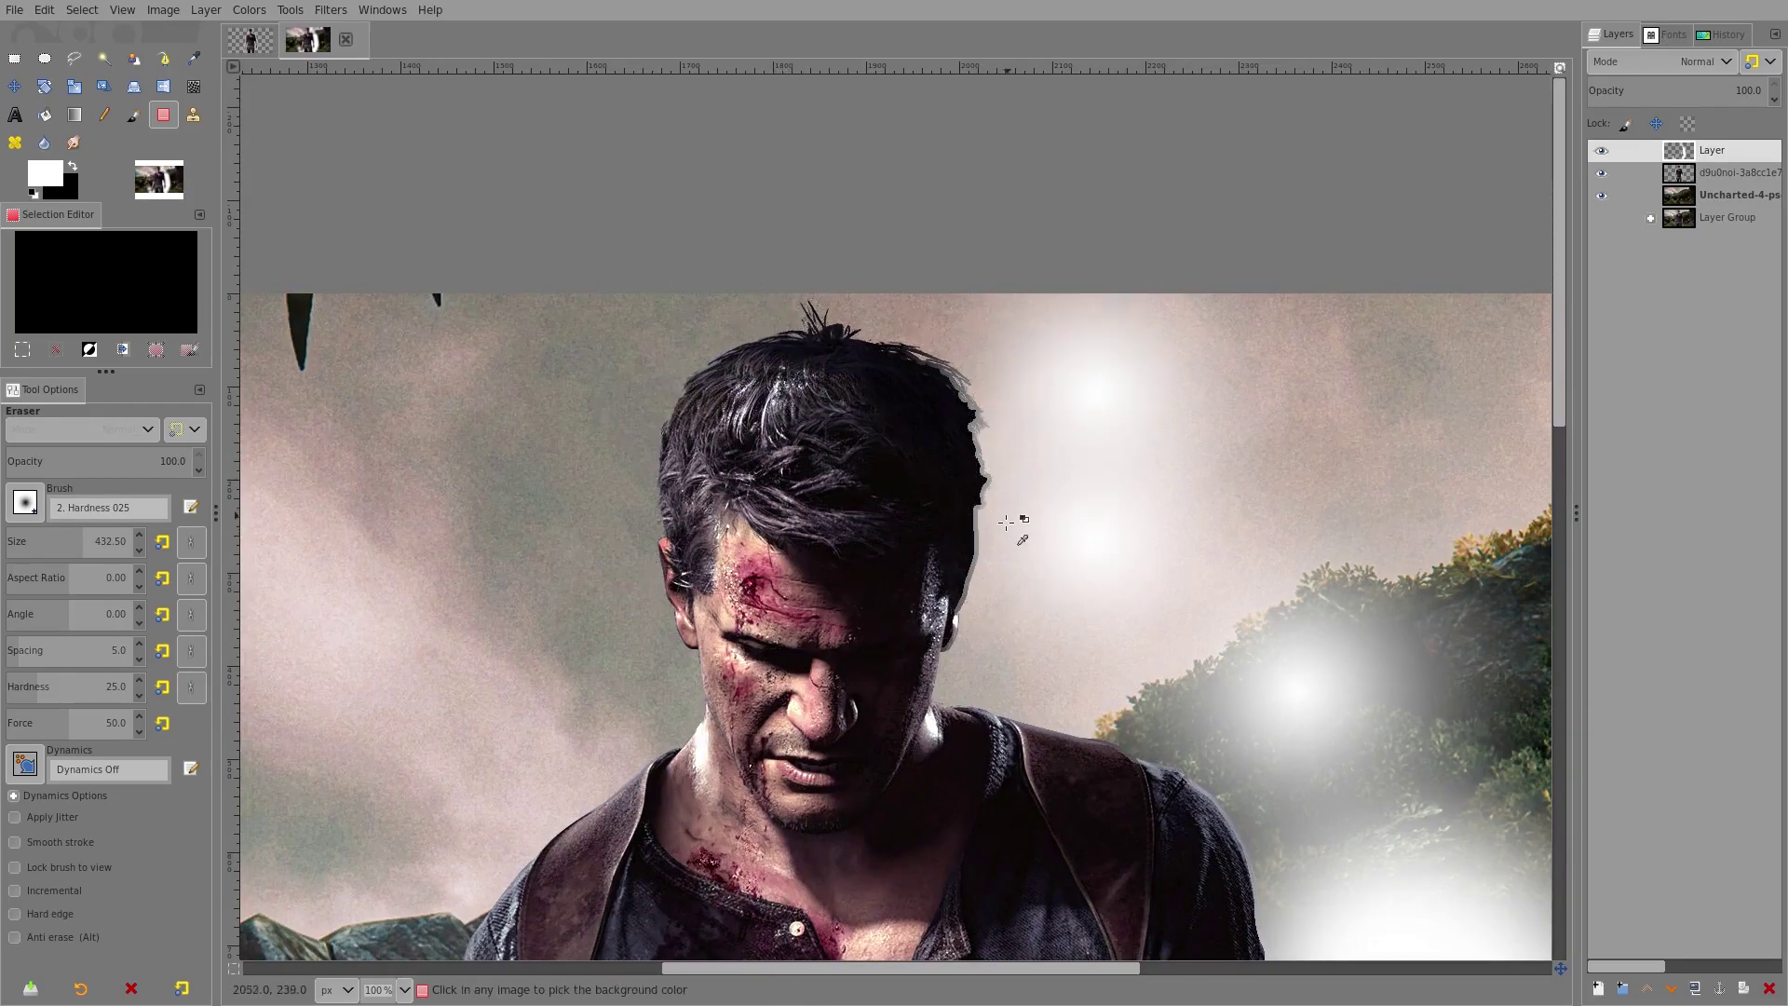
pyautogui.scroll(-3, 1021, 527)
pyautogui.press('+')
pyautogui.press('+')
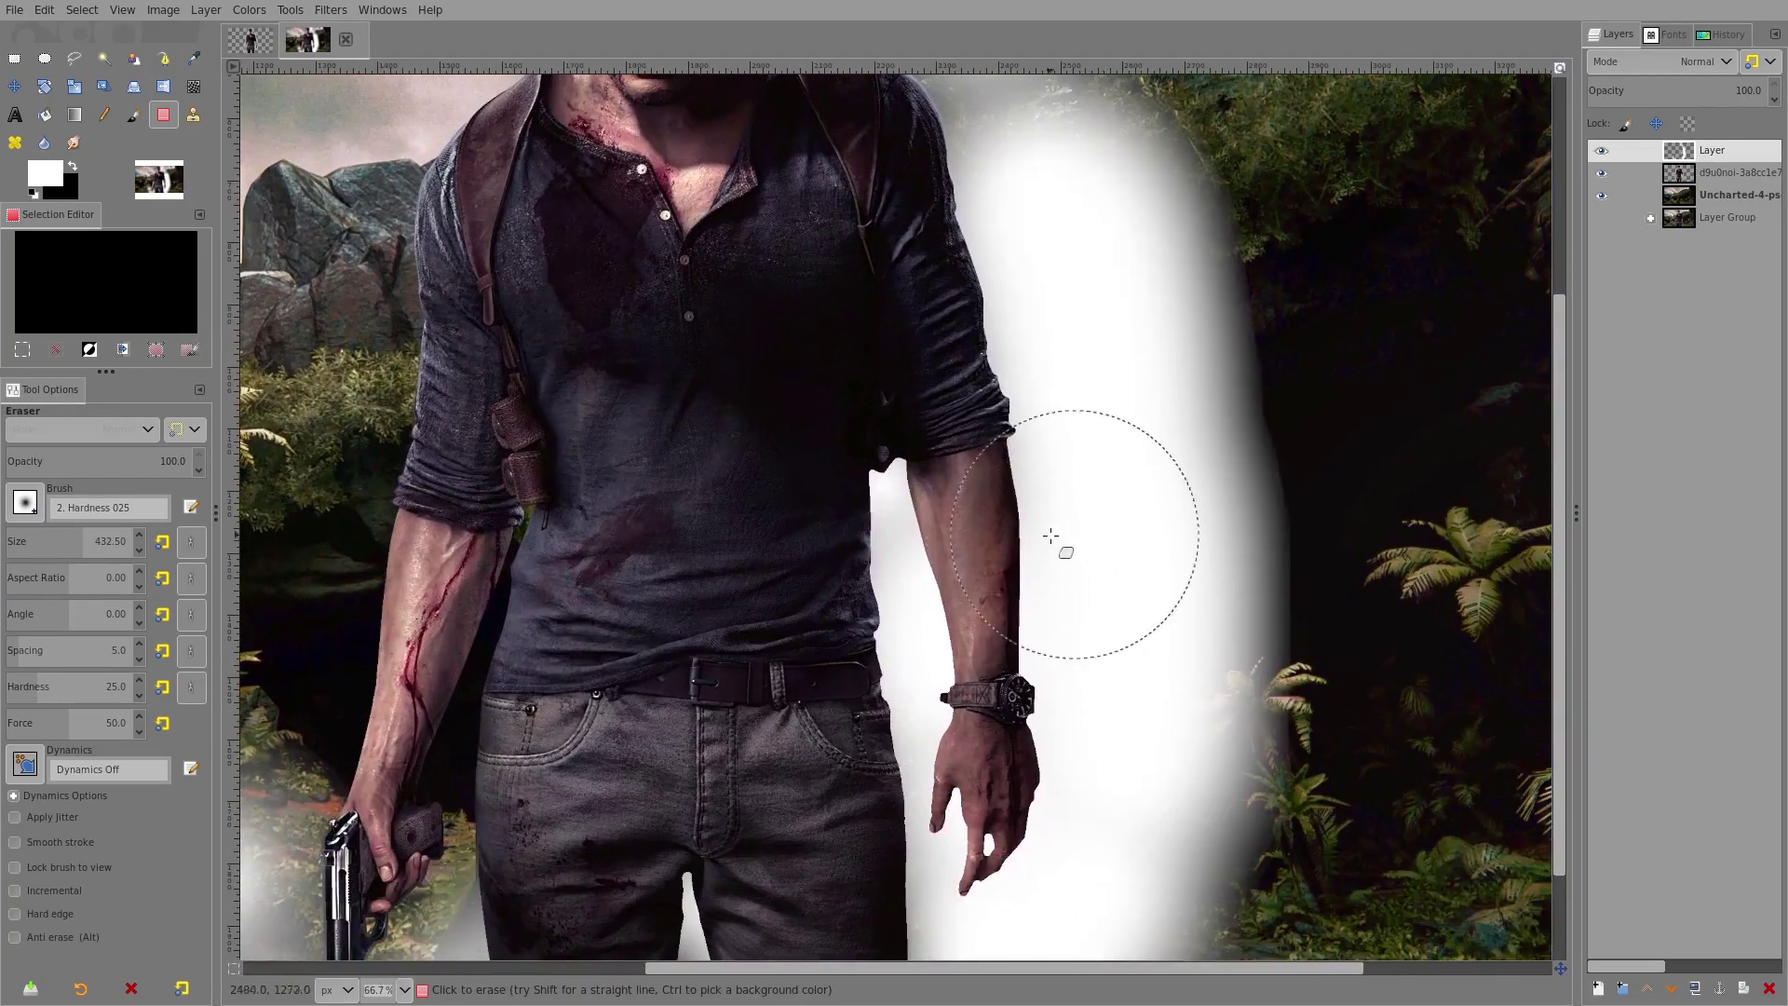
# Set the blend mode of the white paint layer to Overlay.
pyautogui.click(1666, 76)
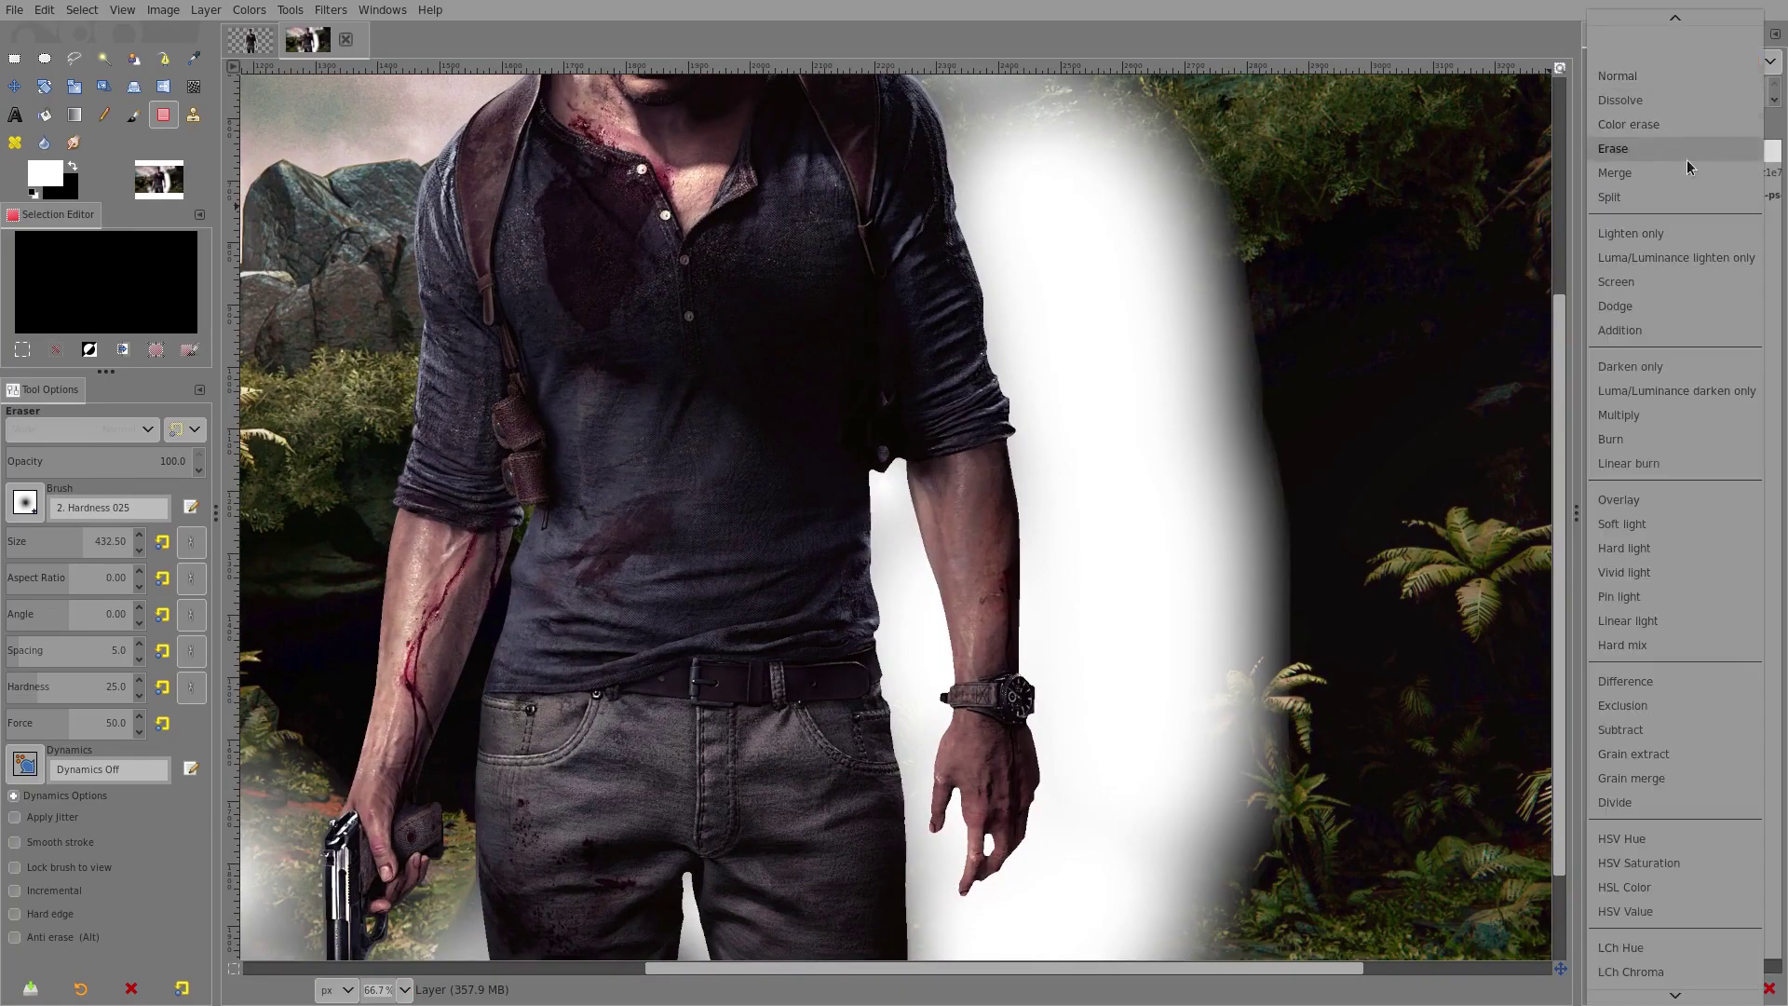
pyautogui.click(1633, 62)
pyautogui.click(1633, 62)
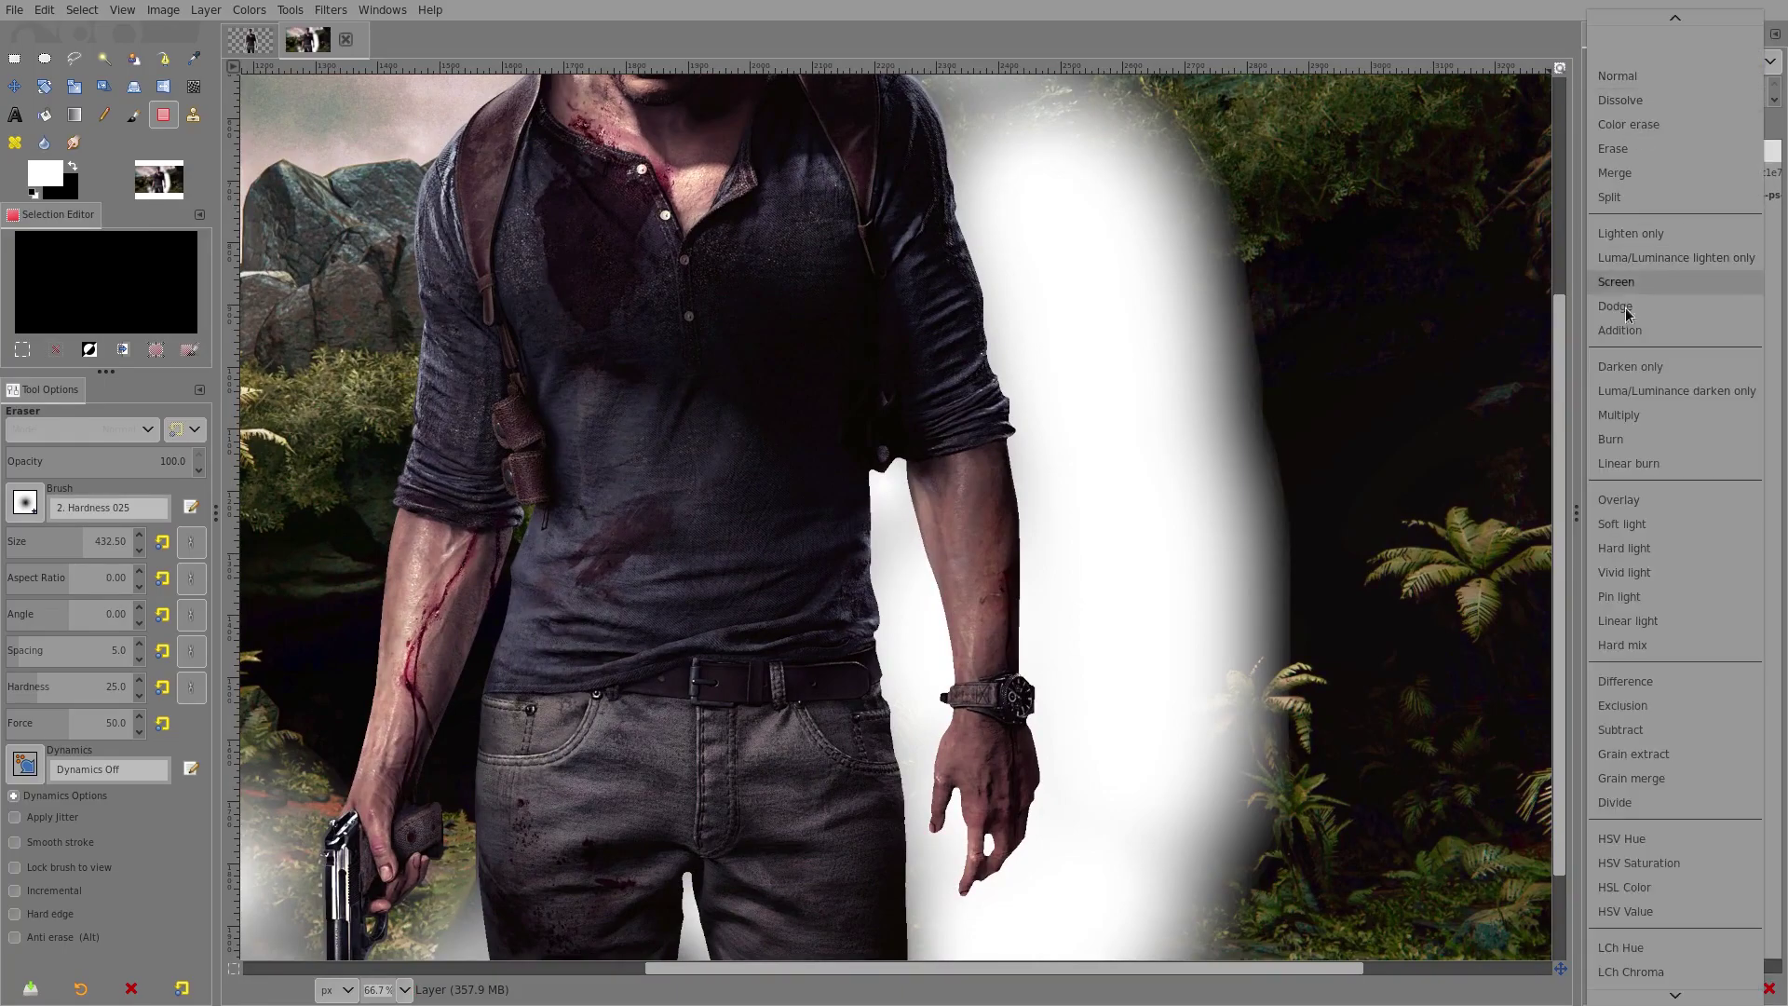
pyautogui.click(1635, 504)
# Examine the highlight along the forearm, hand and whole figure, comparing the image with the paint layer hidden and shown.
pyautogui.press('+')
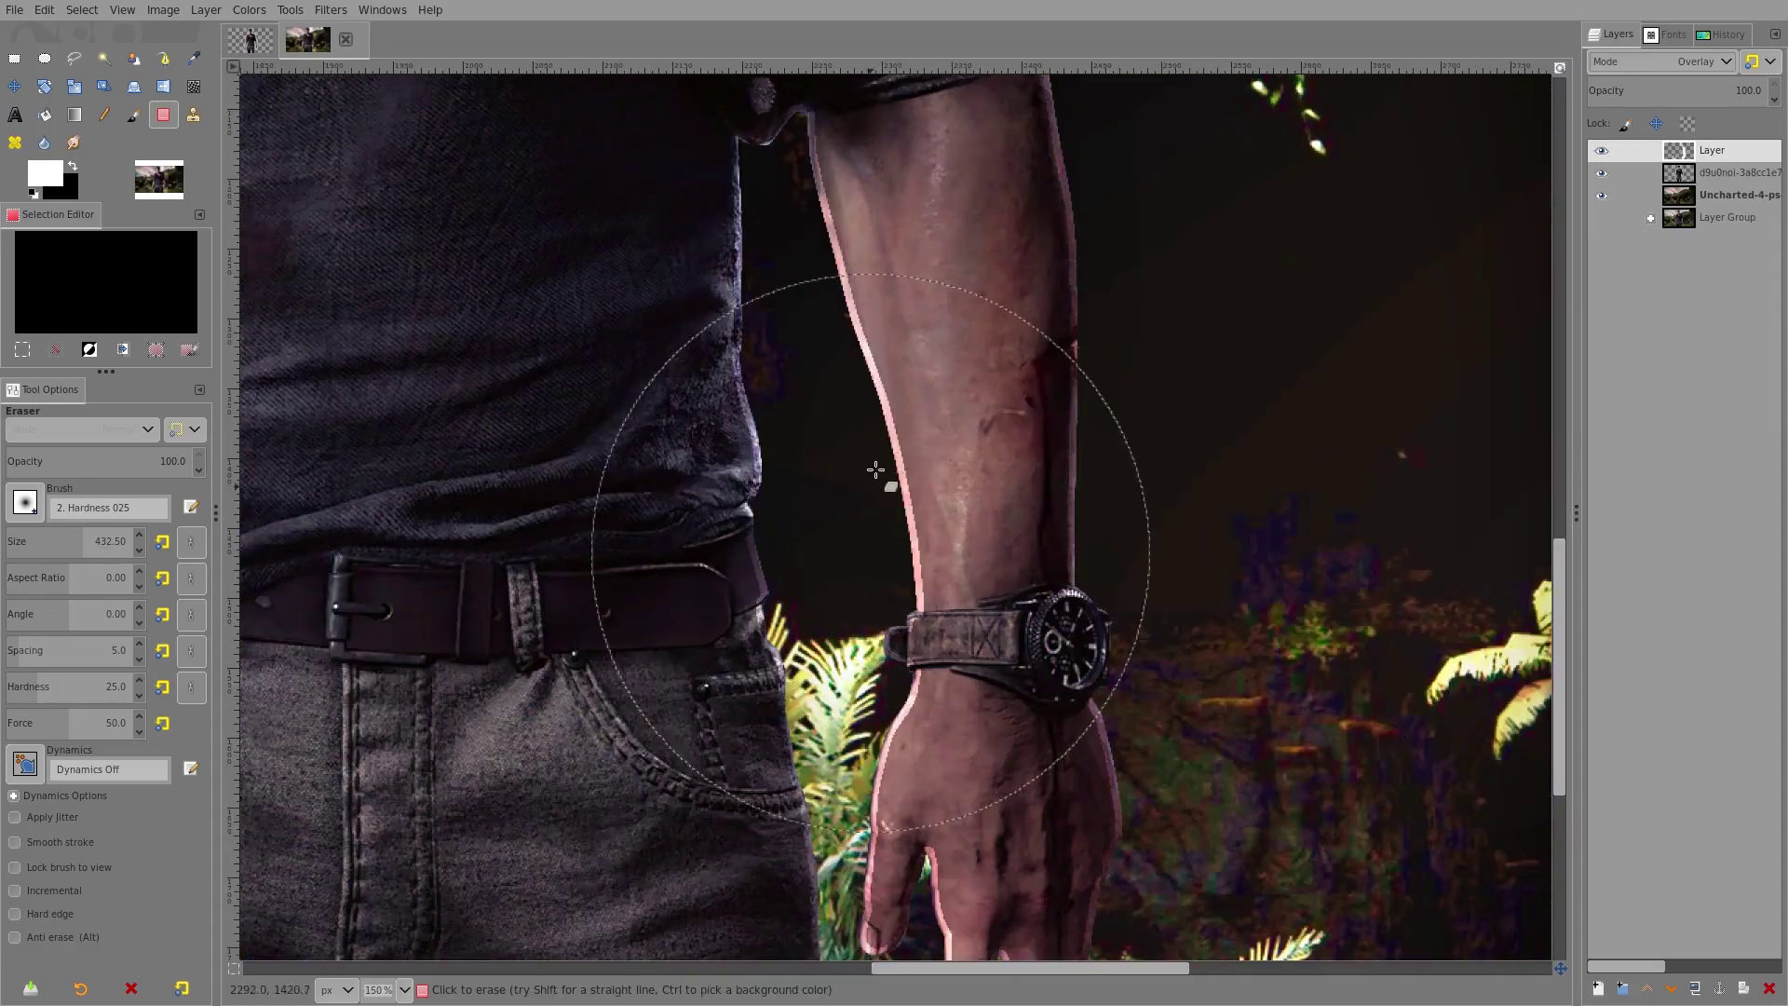
pyautogui.press('+')
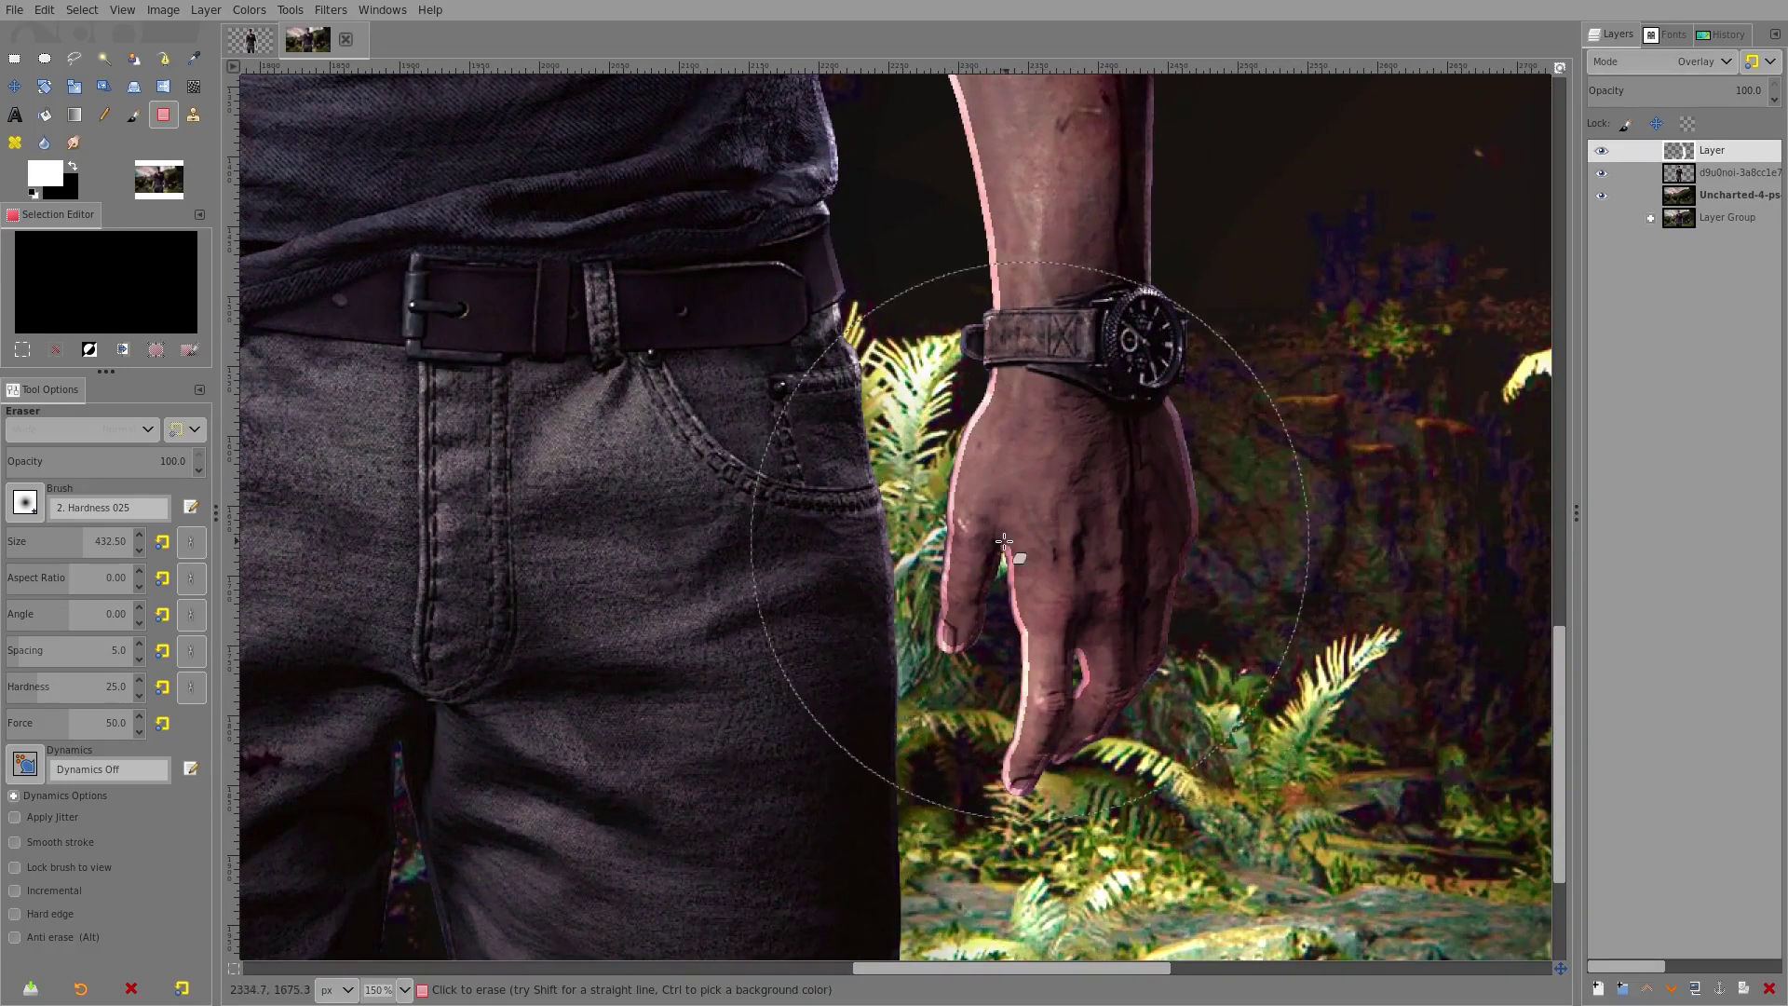
pyautogui.scroll(-2, 1091, 470)
pyautogui.moveTo(1118, 391); pyautogui.dragTo(1020, 642)
pyautogui.press('-')
pyautogui.press('-')
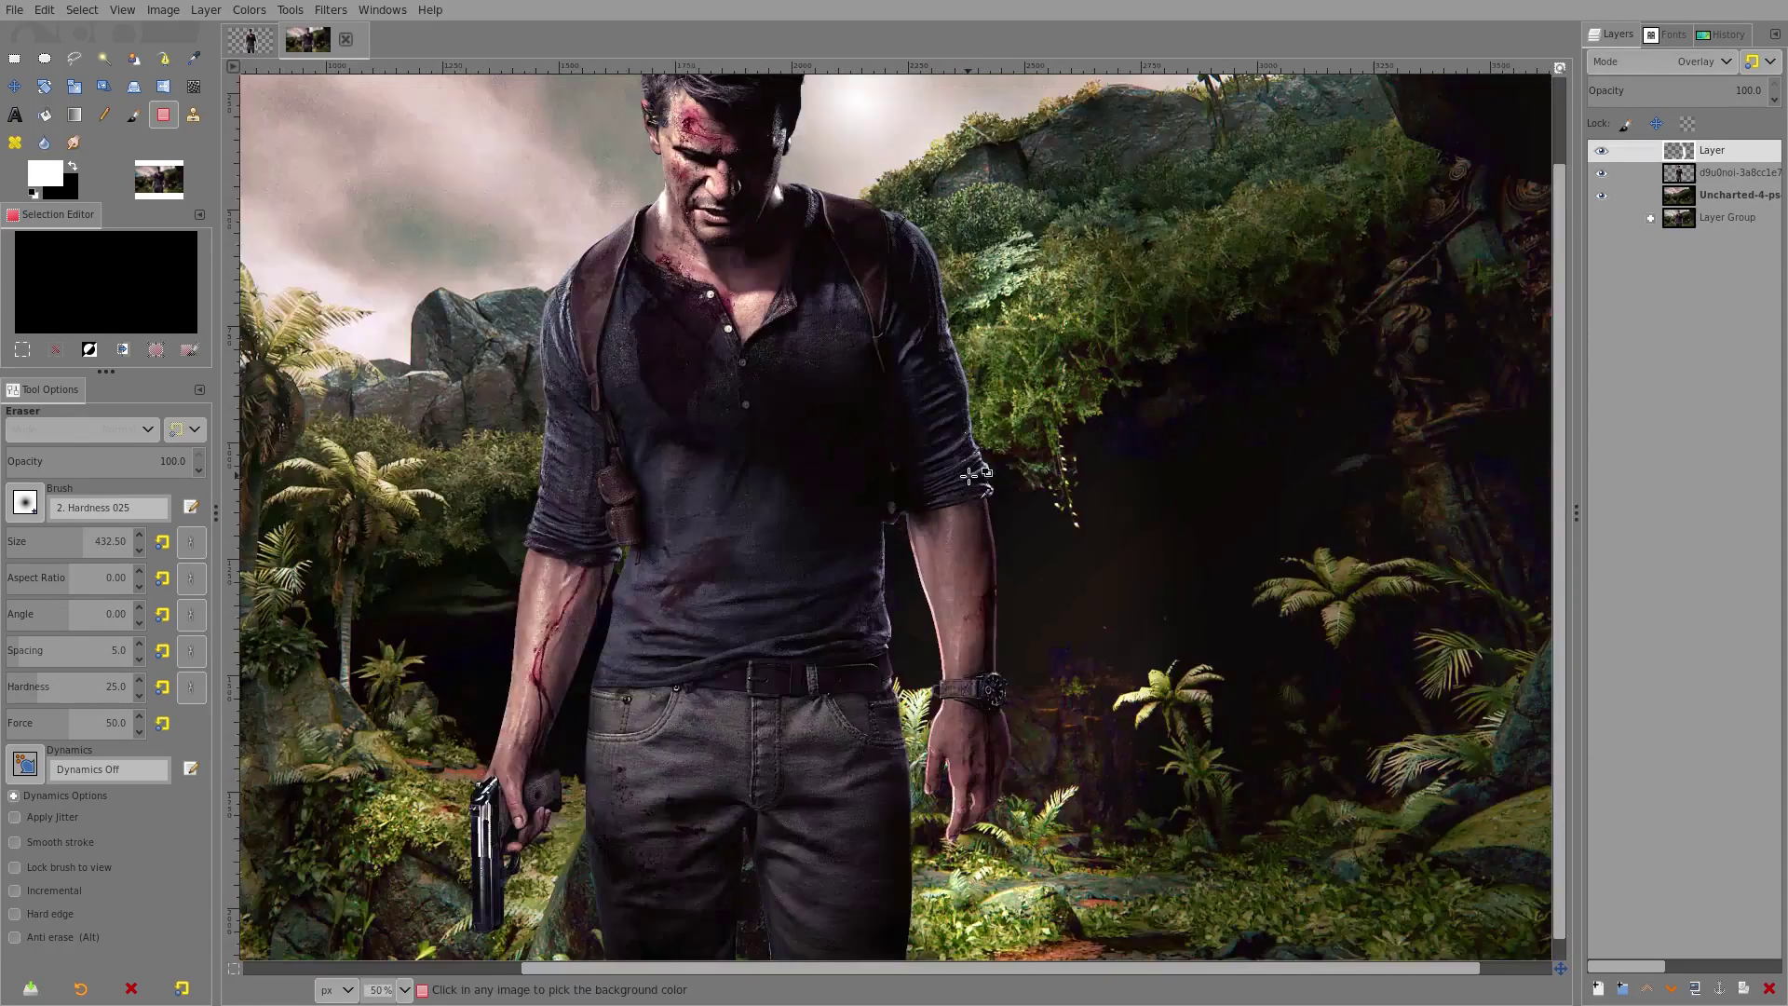
pyautogui.click(1602, 153)
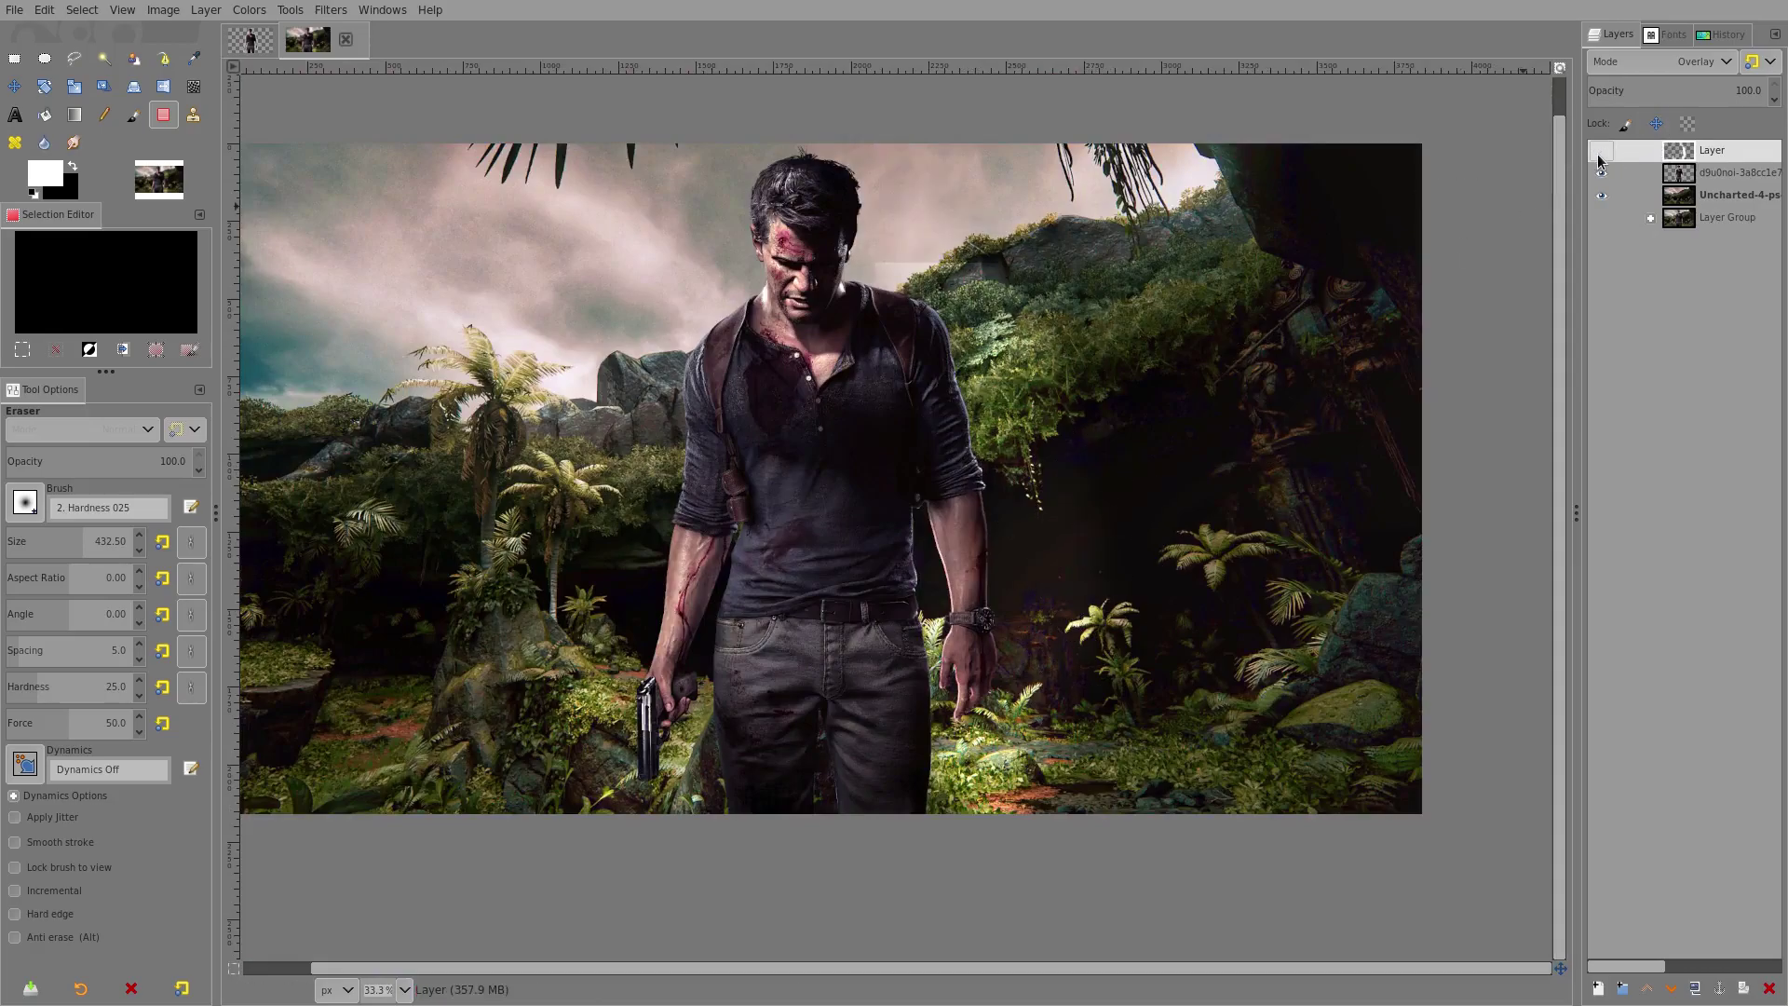
pyautogui.click(1602, 153)
# Create a new layer group holding the paint layer and the character layer, and compare the image with the group hidden and shown.
pyautogui.click(1688, 174)
pyautogui.rightClick(1691, 179)
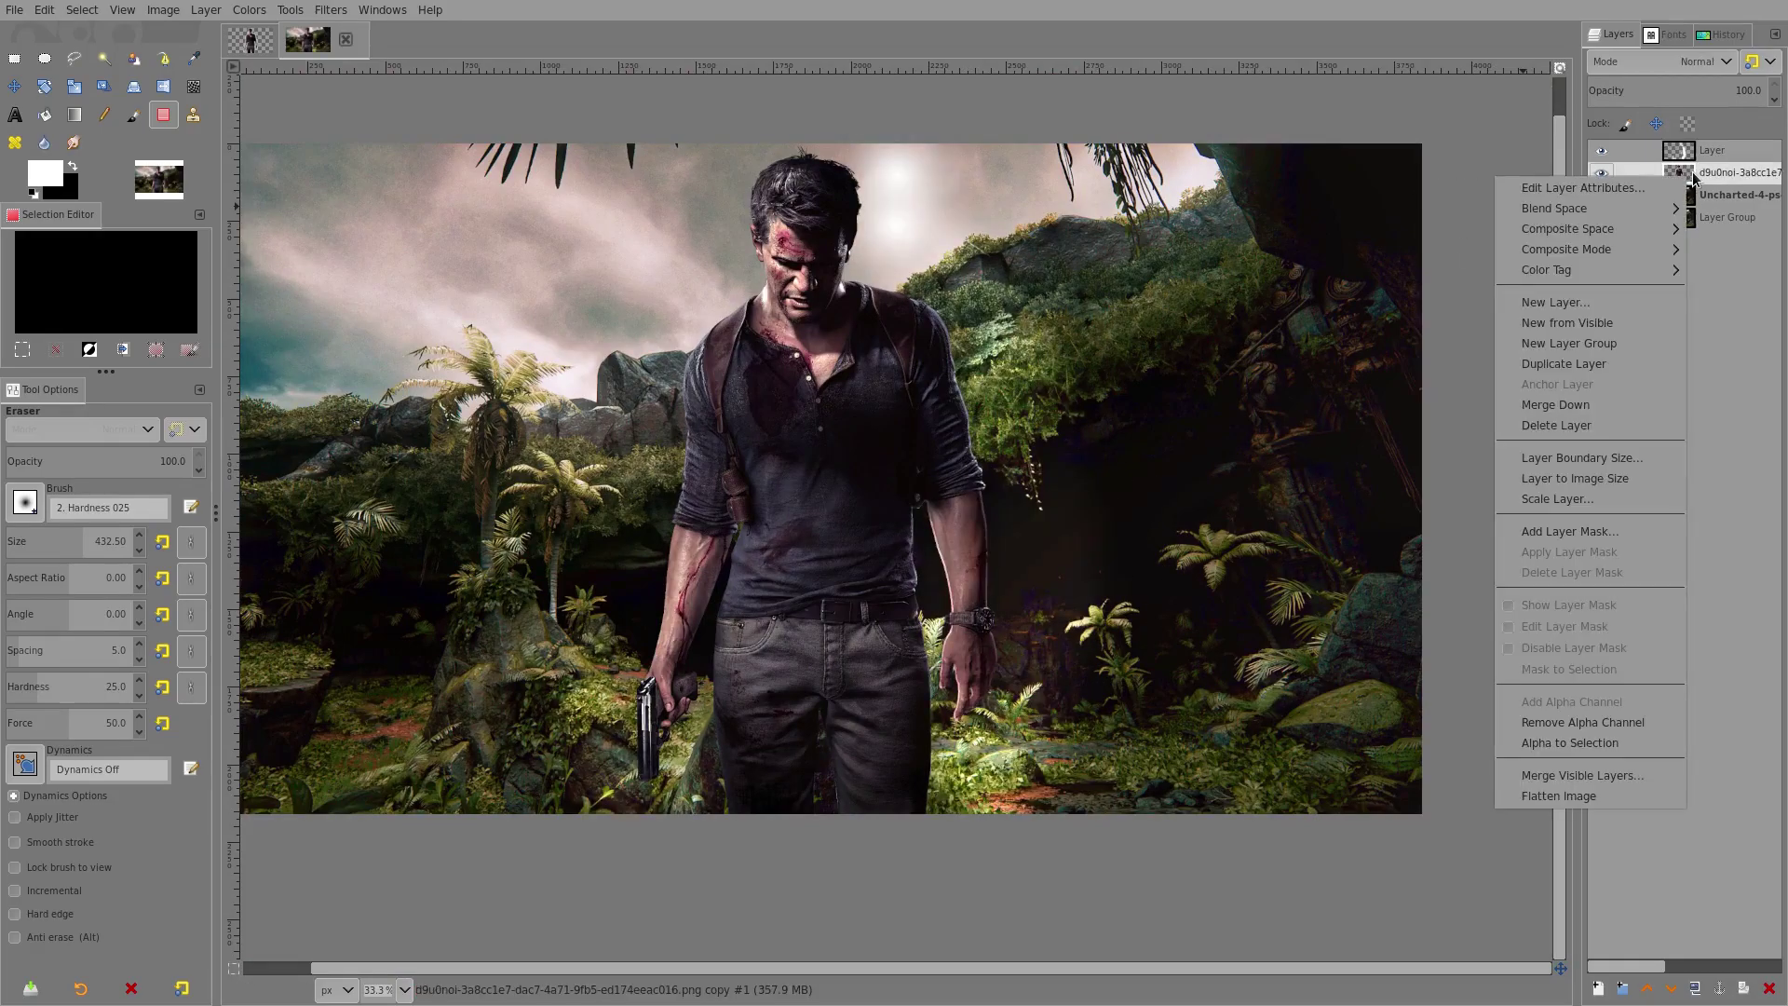
pyautogui.click(1564, 344)
pyautogui.moveTo(1676, 205); pyautogui.dragTo(1742, 185)
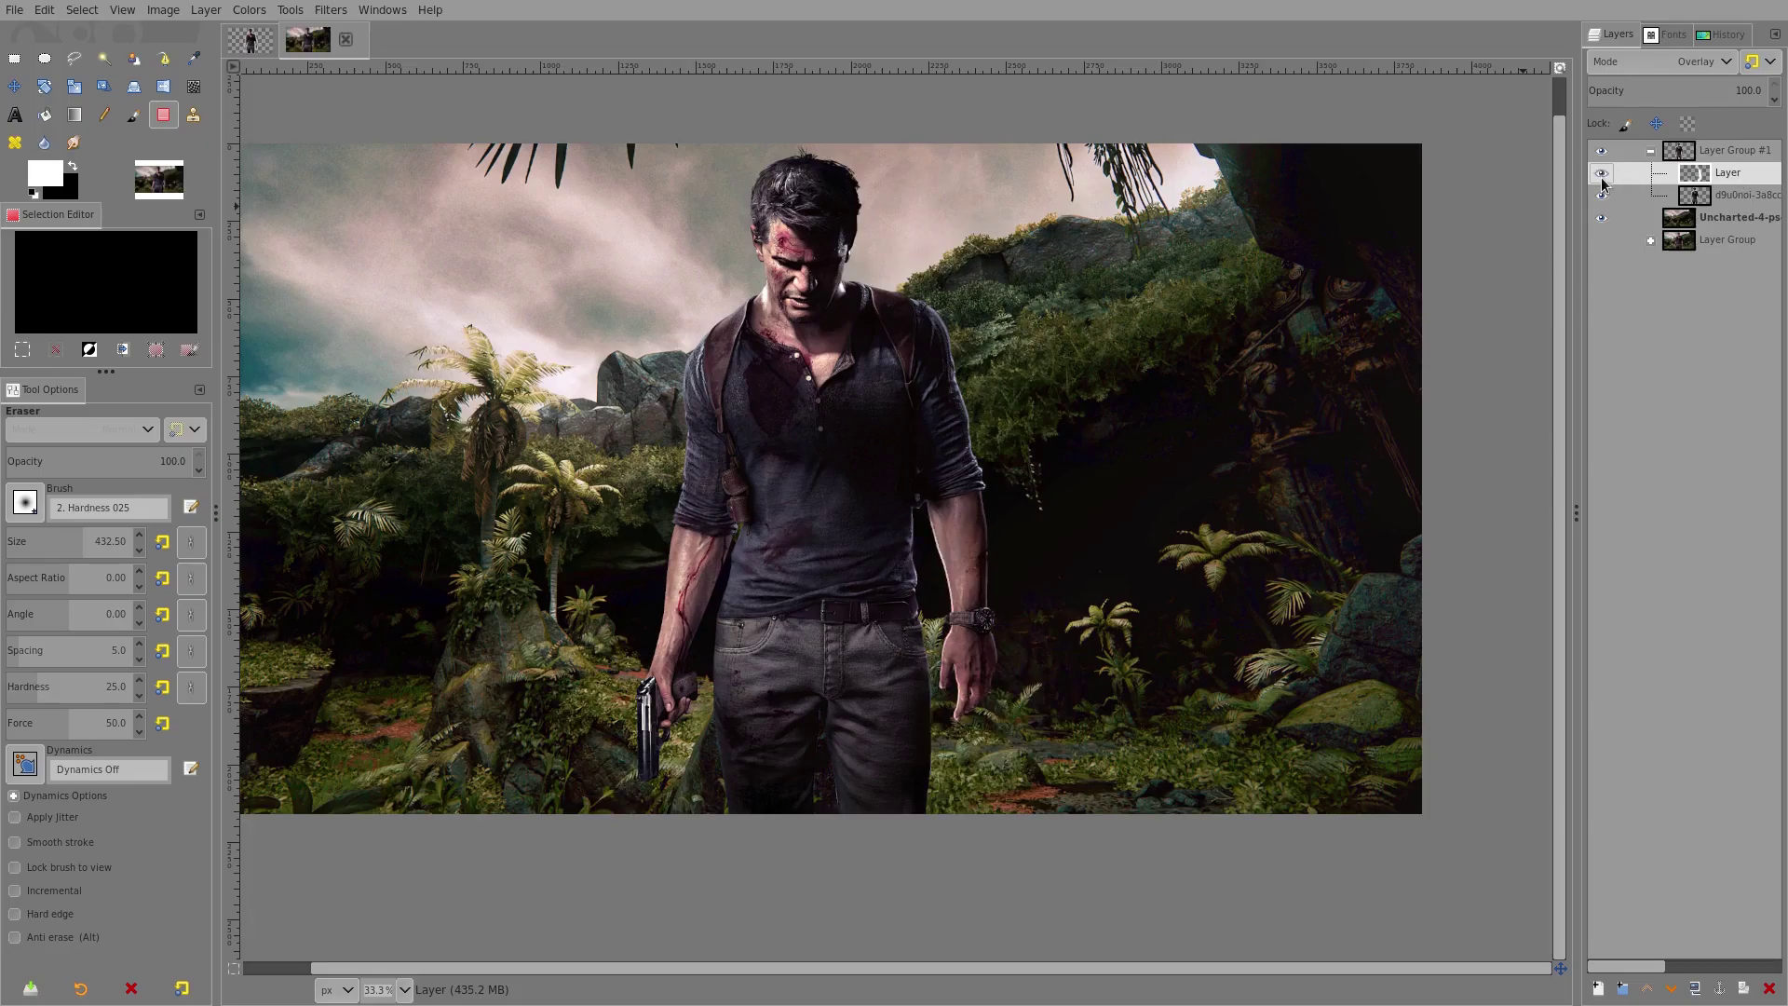
pyautogui.click(1682, 158)
pyautogui.click(1601, 151)
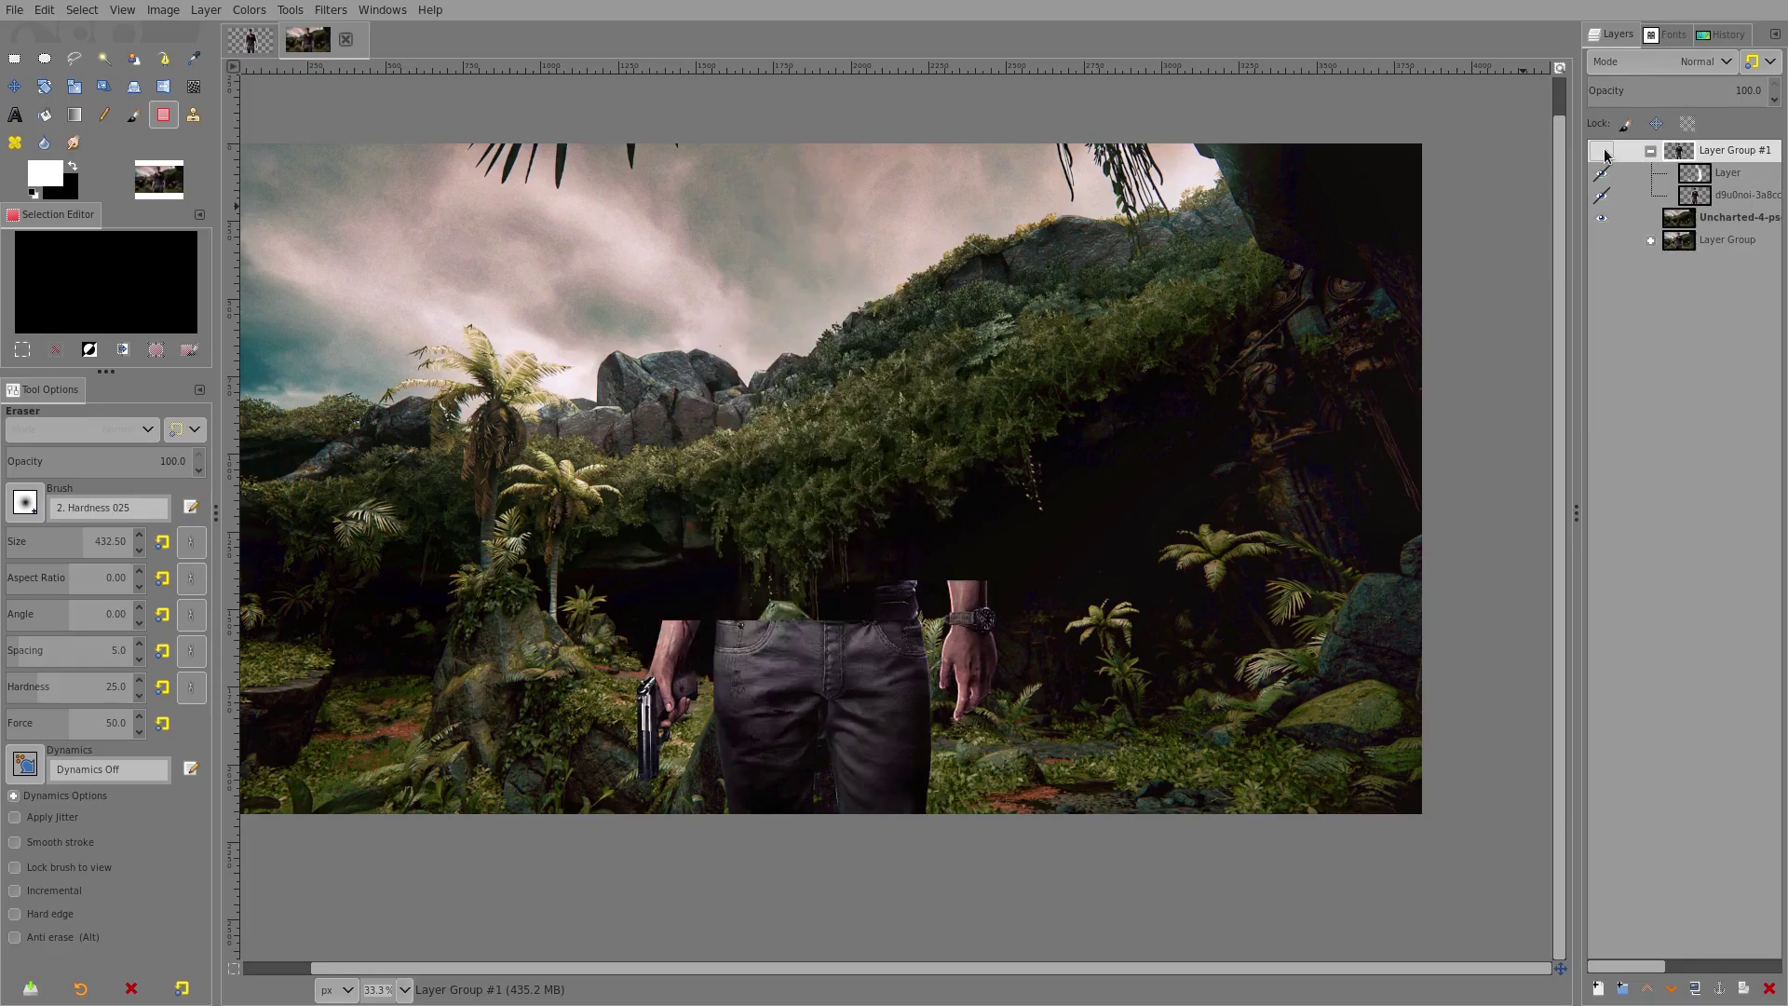
pyautogui.click(1601, 151)
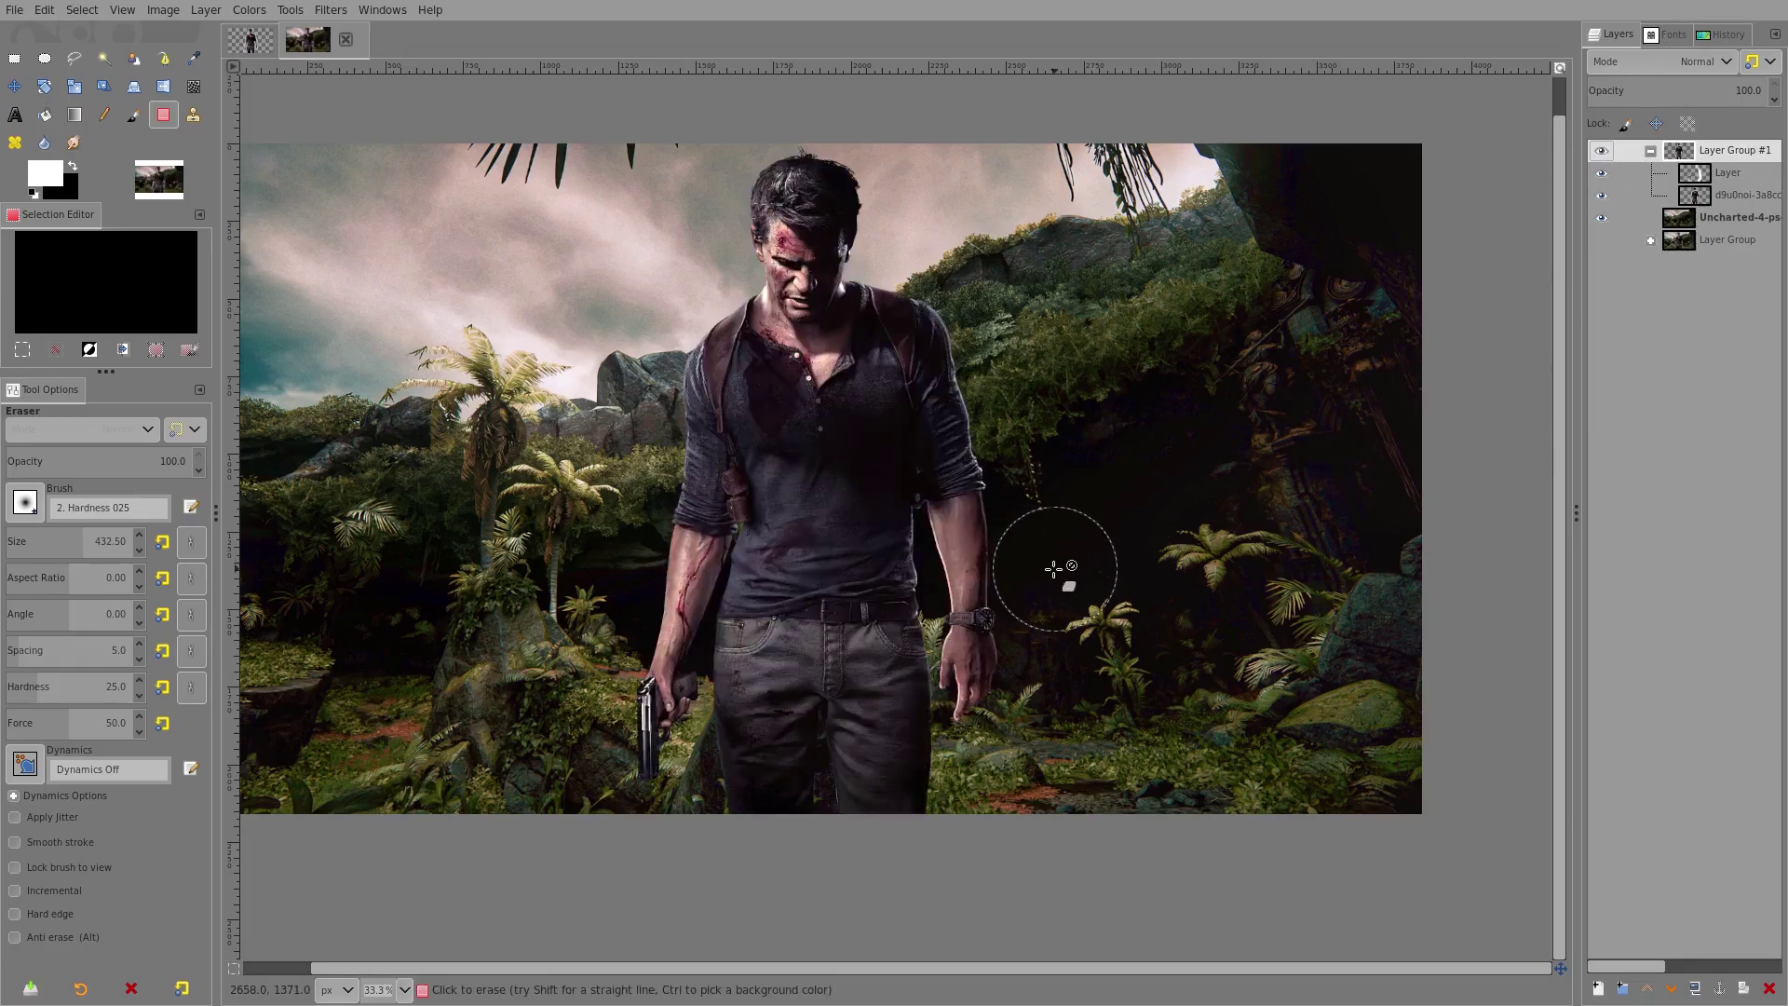
# Compare the highlight on the watch arm and hand with the white paint layer hidden and shown.
pyautogui.scroll(4, 970, 660)
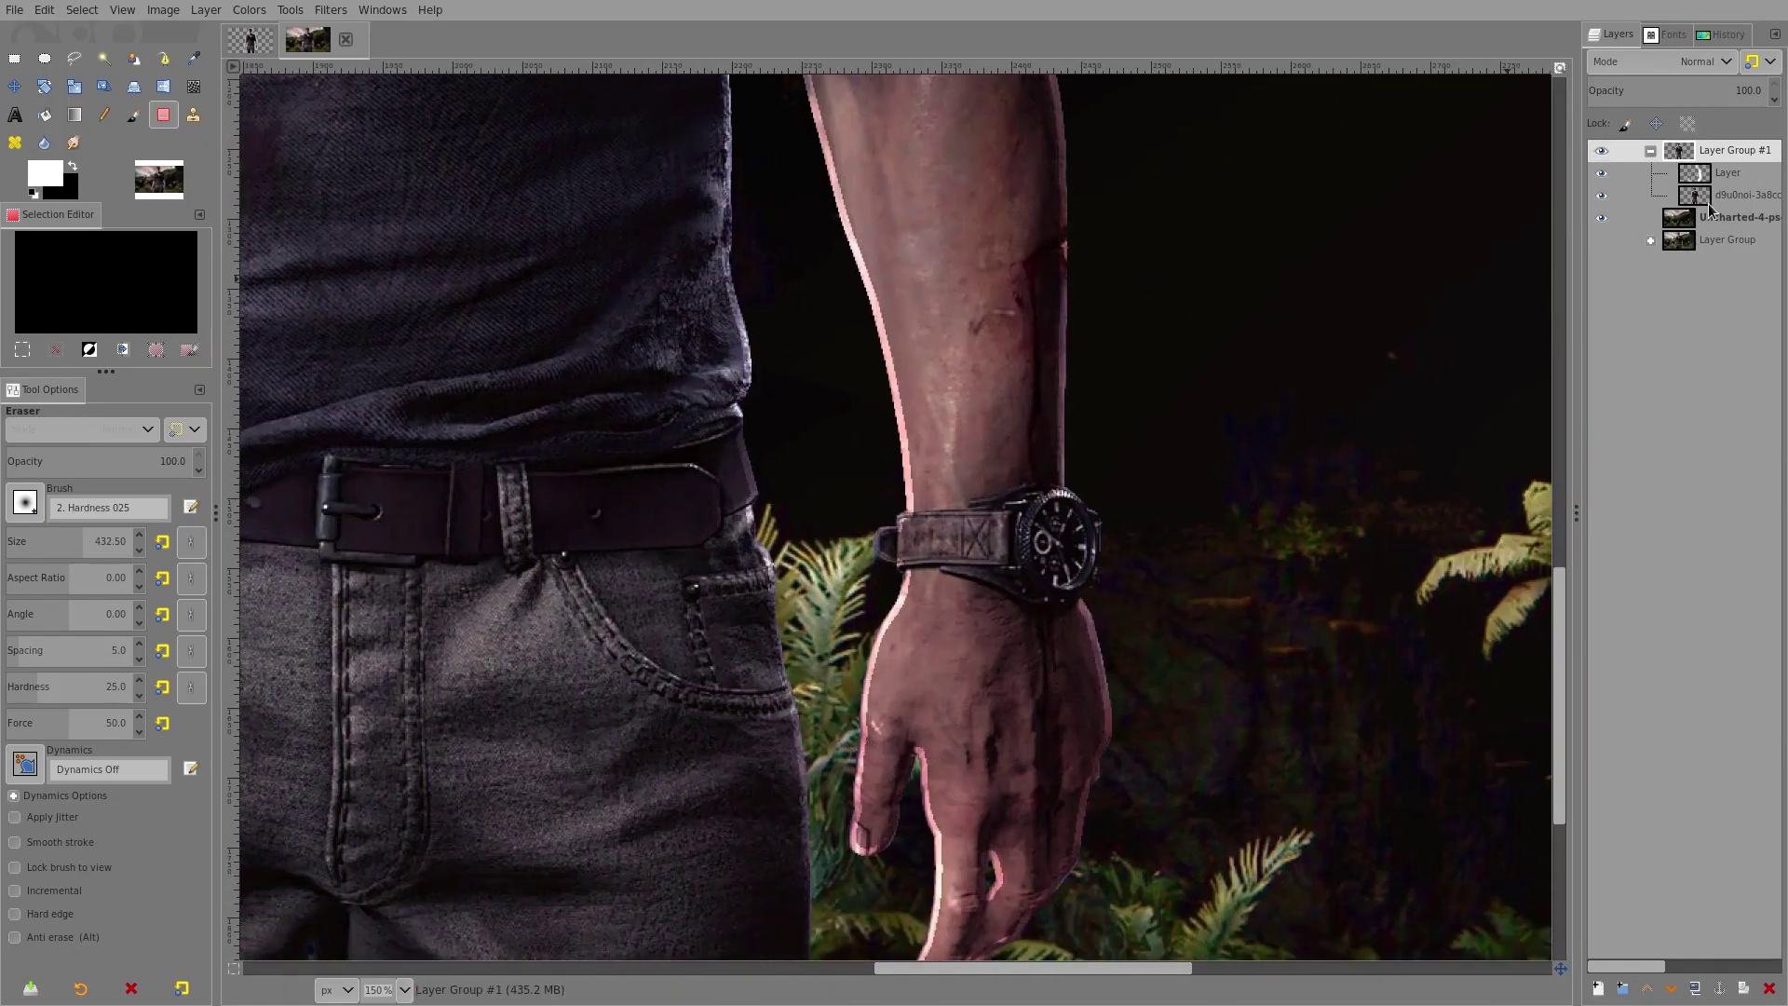
pyautogui.click(1708, 177)
pyautogui.click(1601, 172)
pyautogui.click(1601, 172)
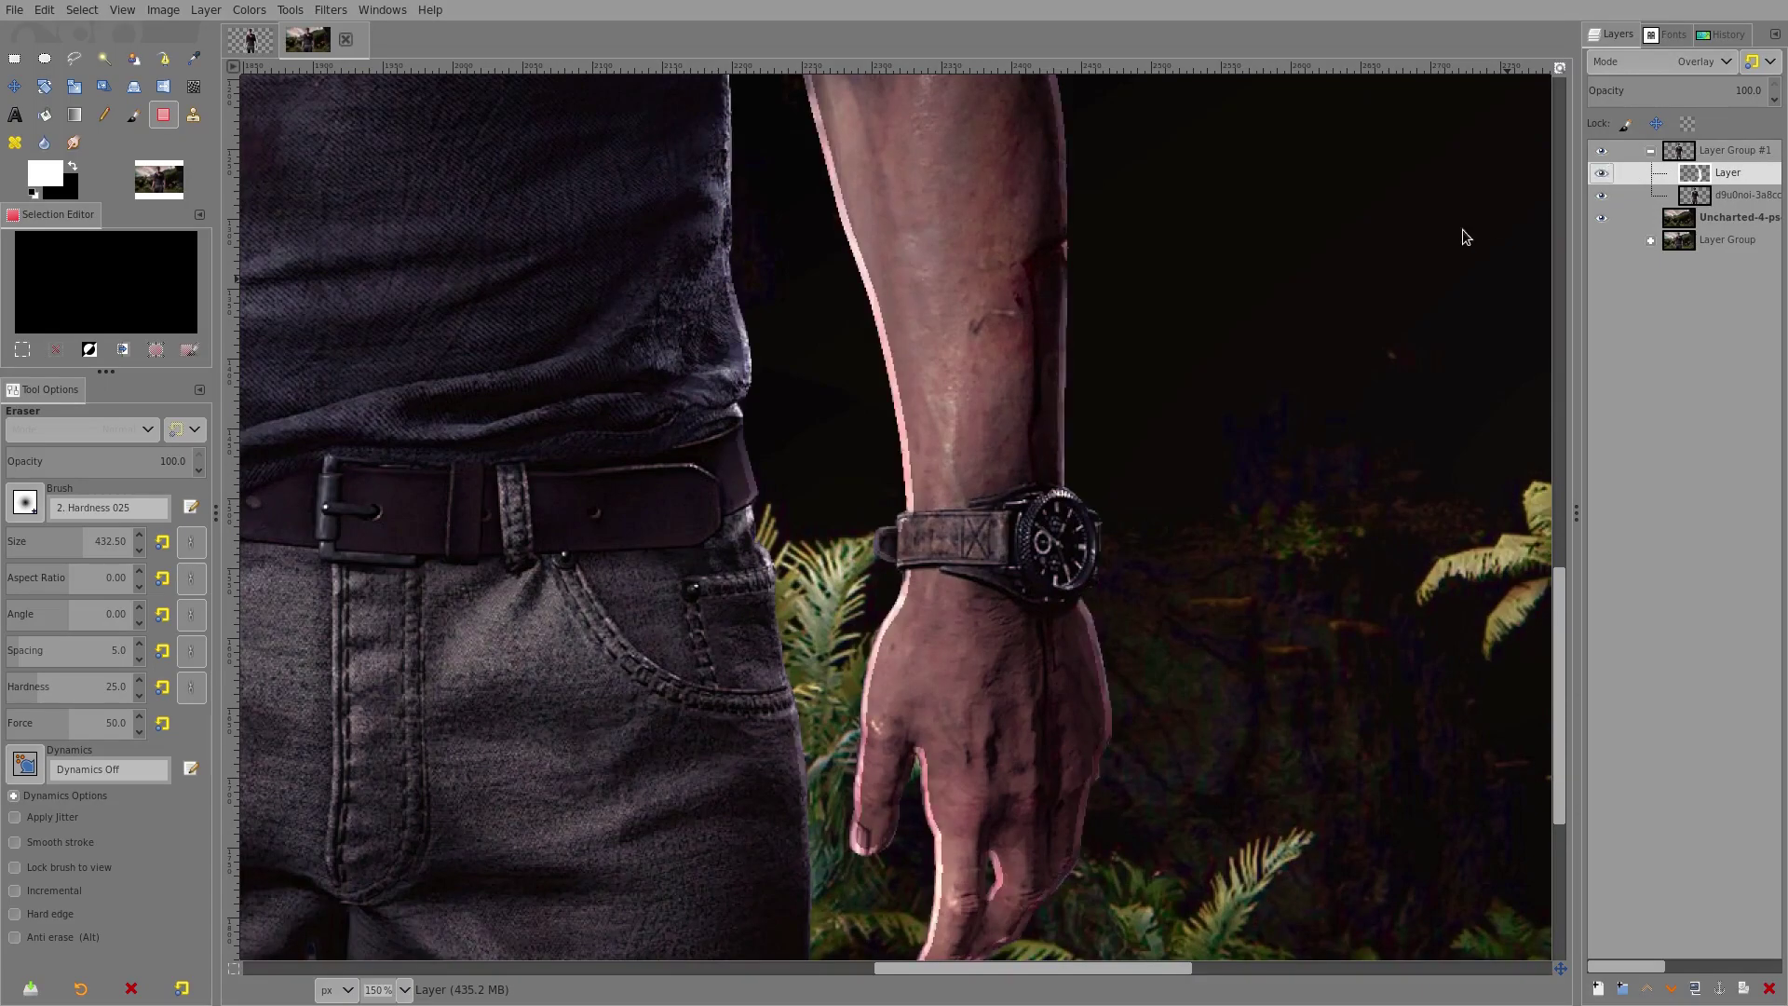
# Start a Gaussian Blur on the white paint layer with Size X and Size Y set to 10.64.
pyautogui.moveTo(1018, 325); pyautogui.dragTo(1052, 503)
pyautogui.click(332, 10)
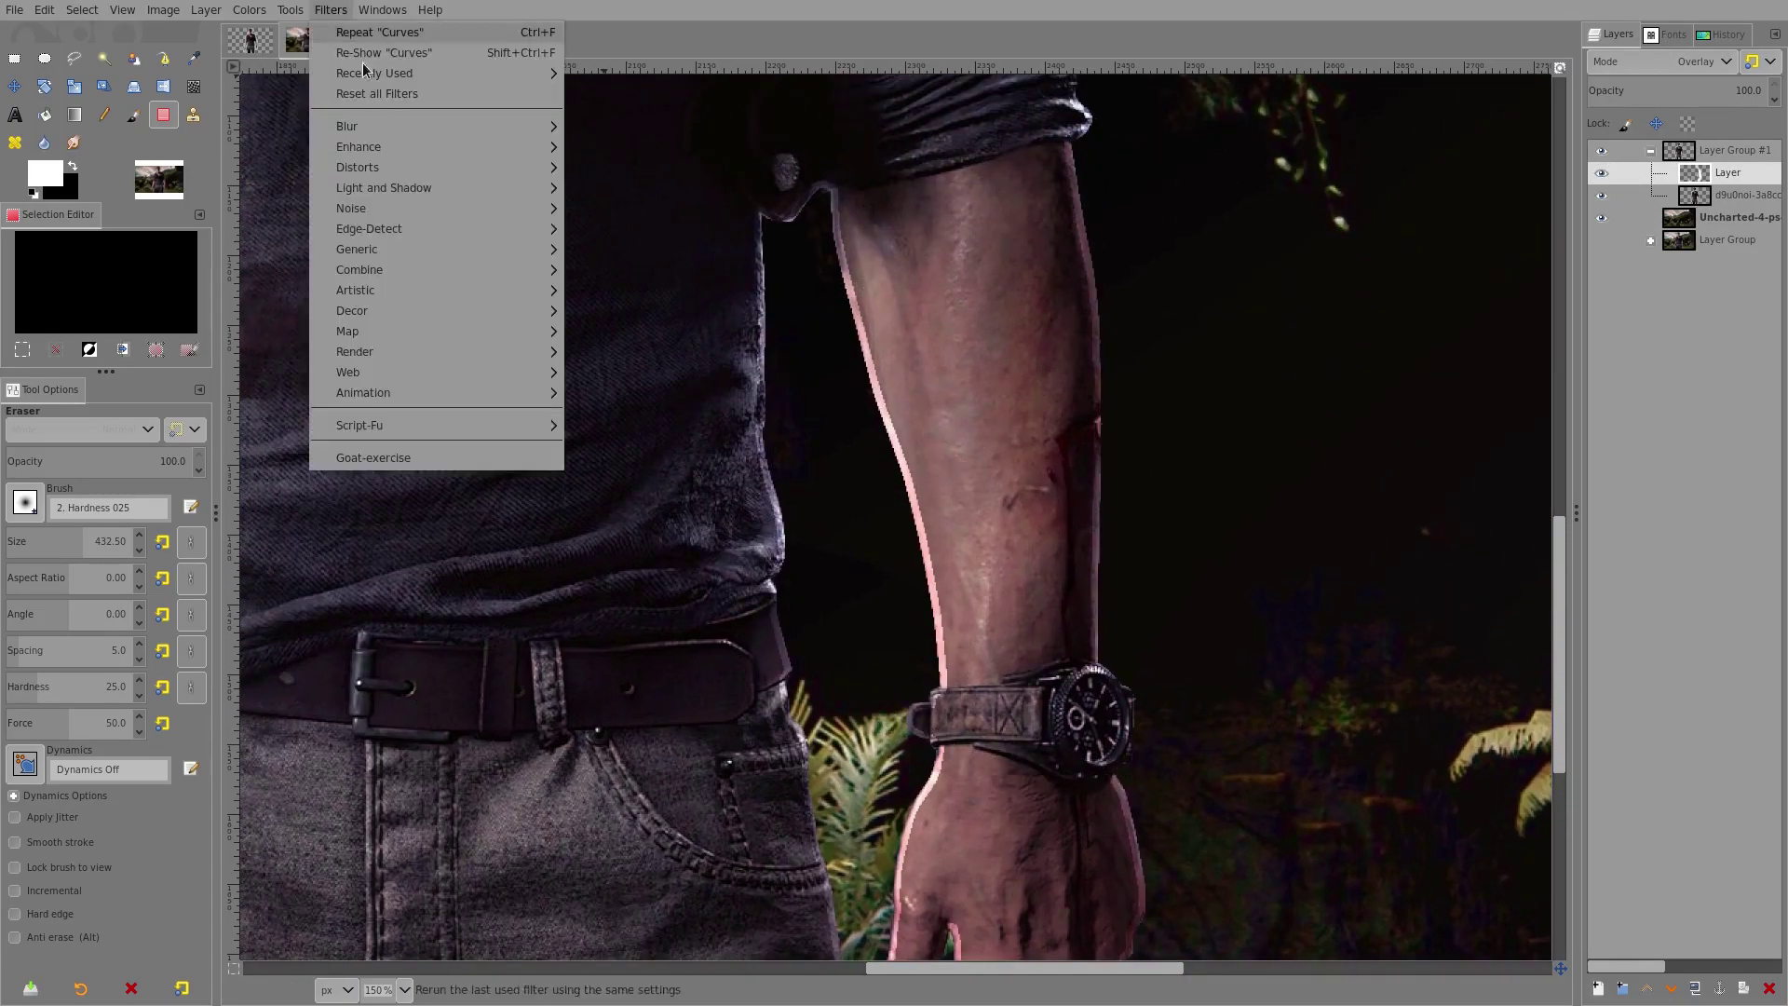
pyautogui.moveTo(399, 121)
pyautogui.click(618, 117)
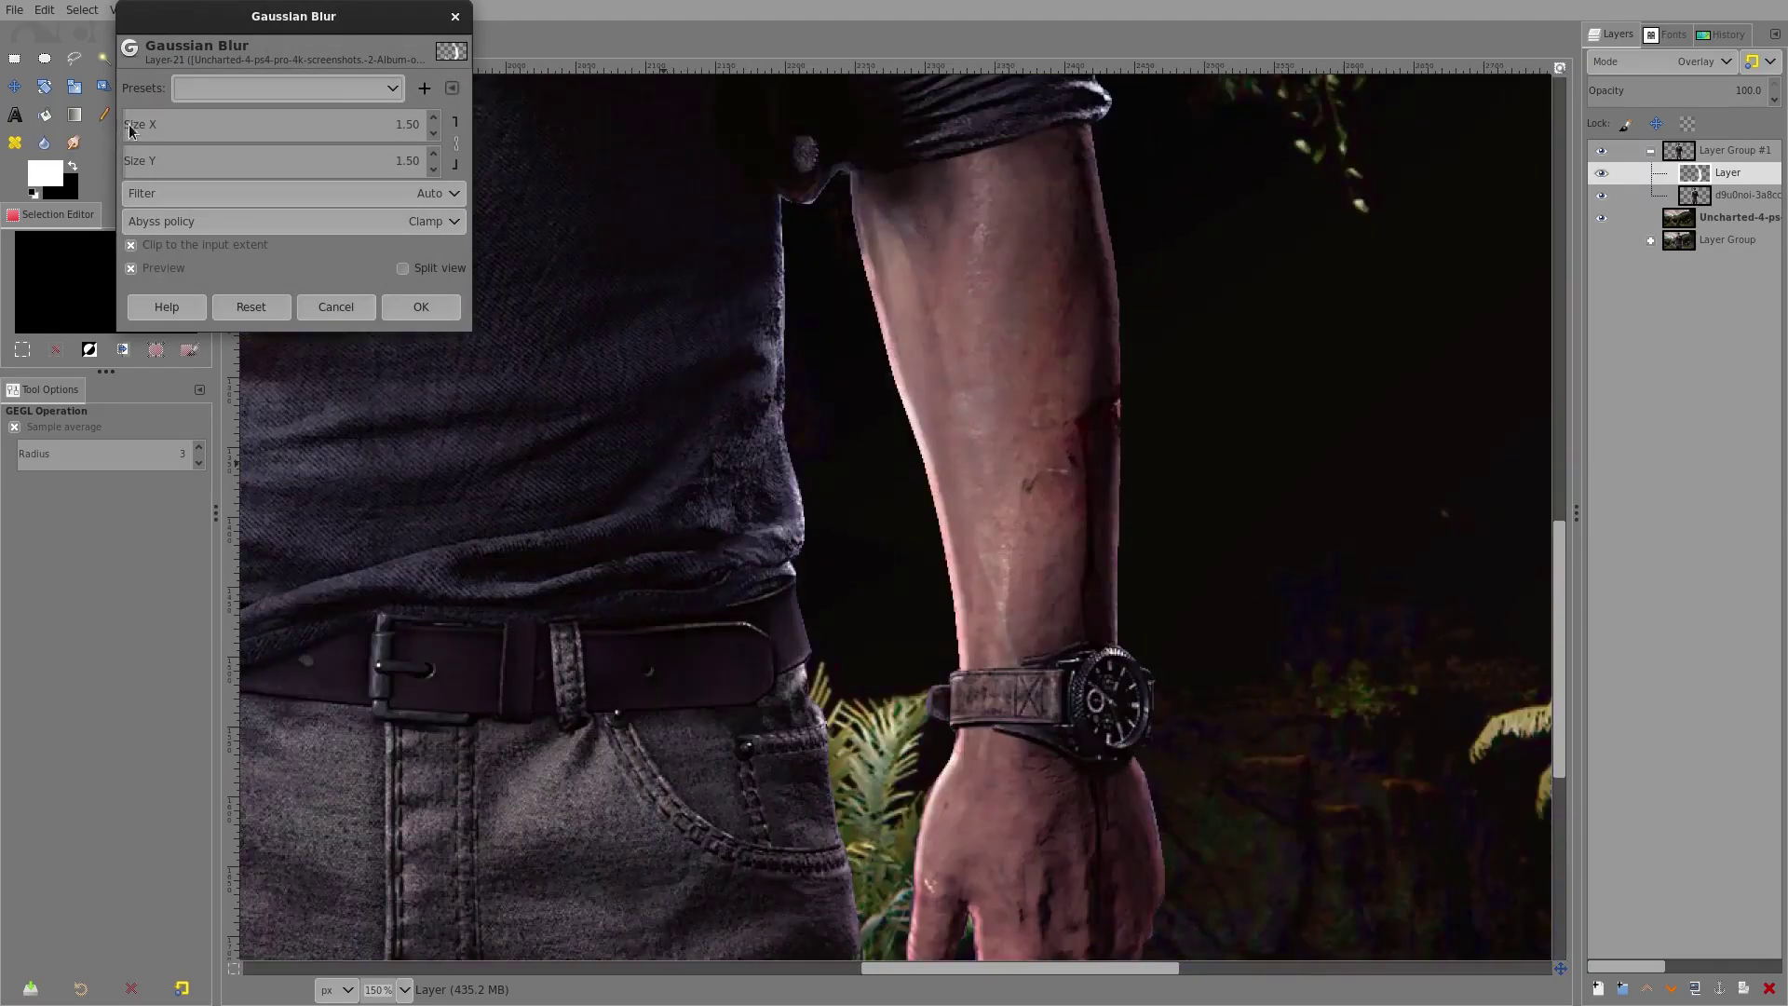
pyautogui.moveTo(129, 131); pyautogui.dragTo(146, 130)
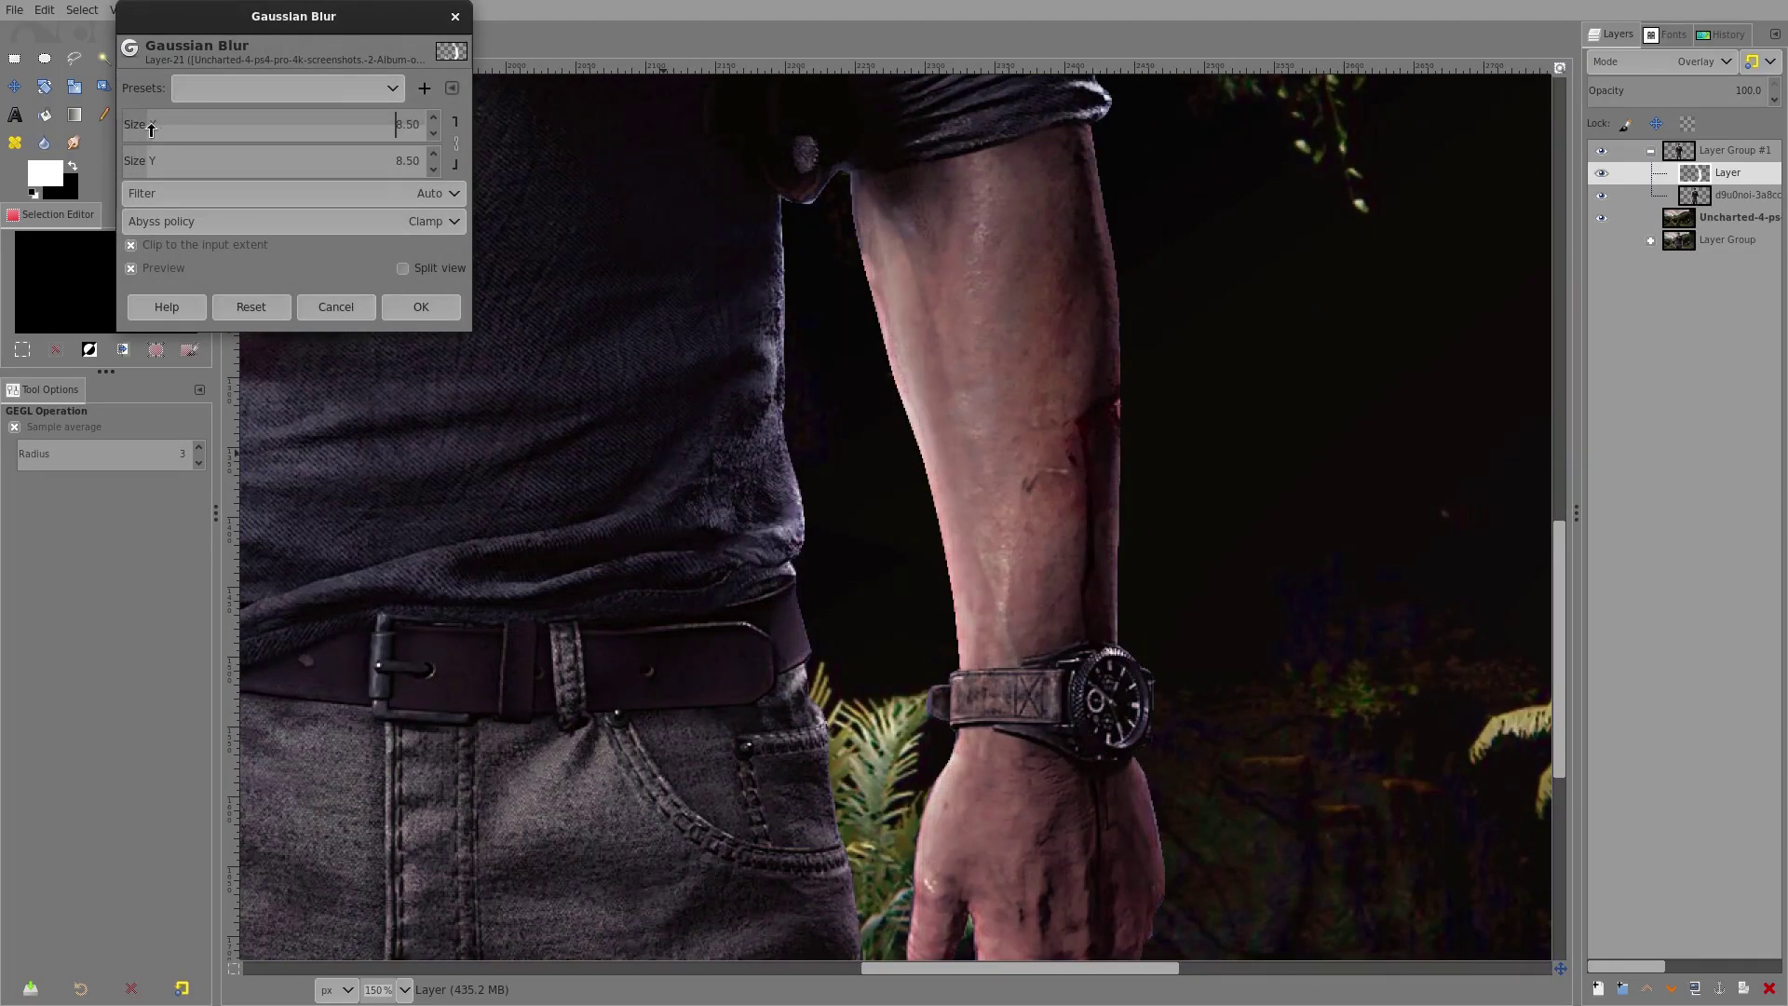
pyautogui.scroll(-2, 986, 606)
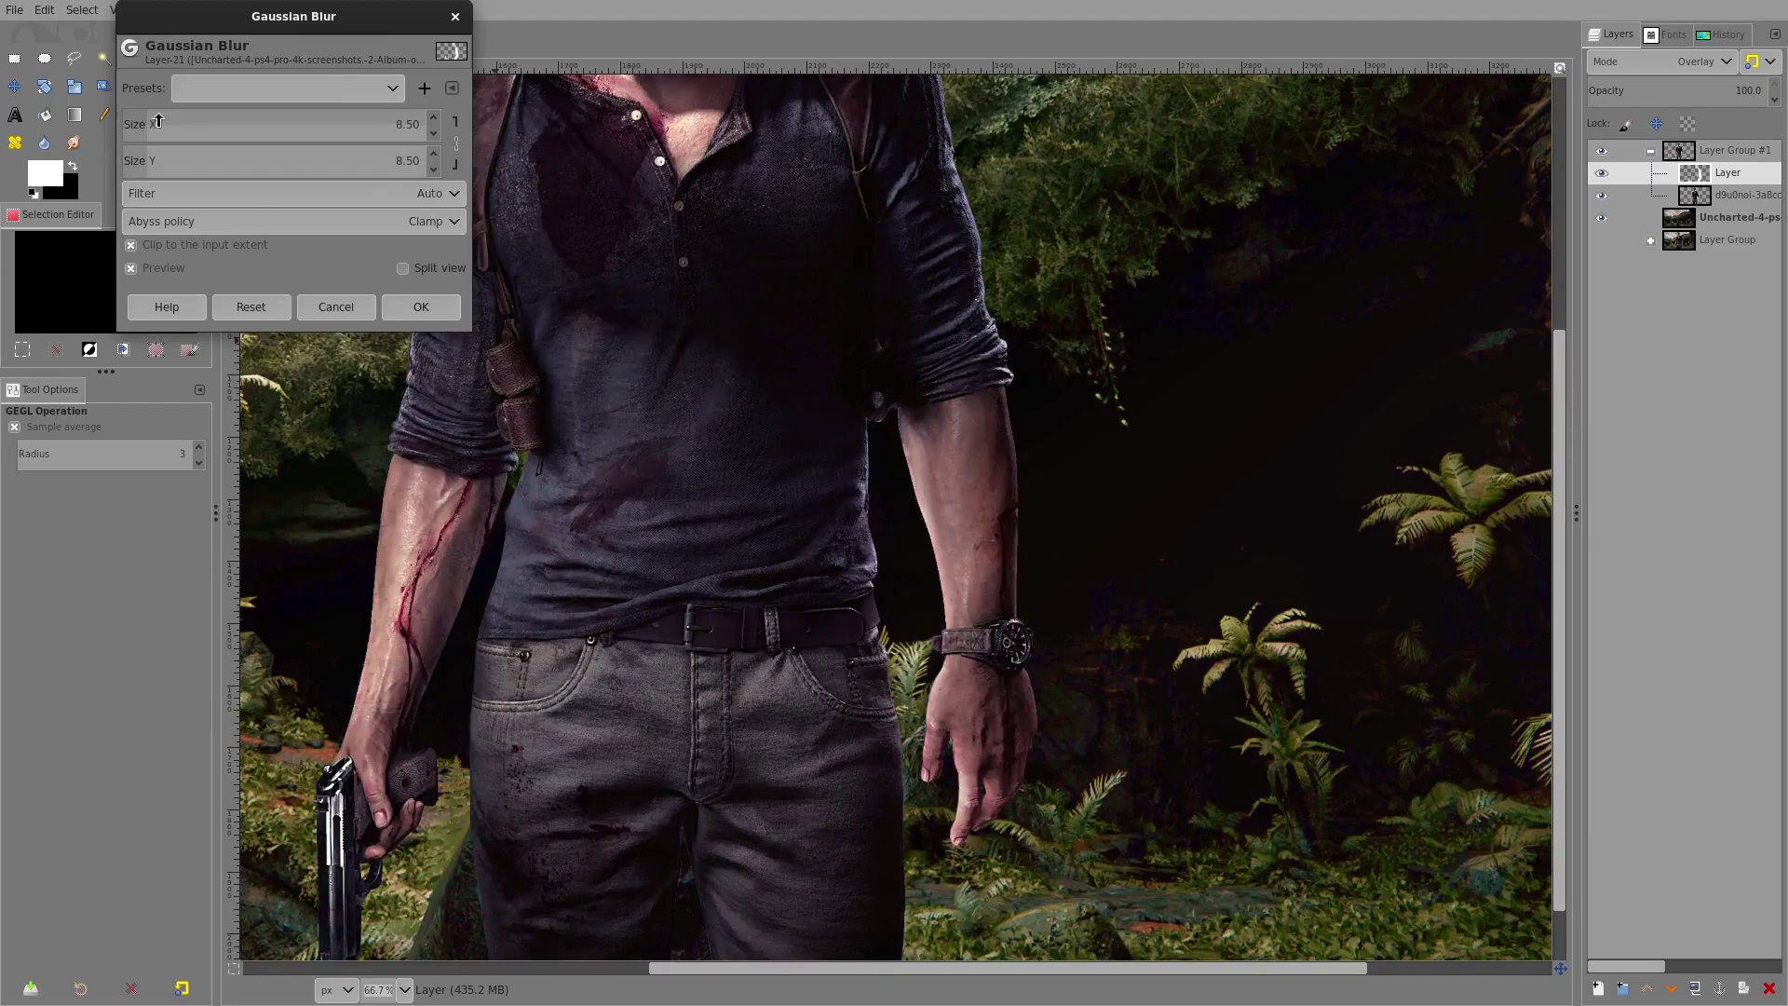
pyautogui.scroll(-1, 1043, 452)
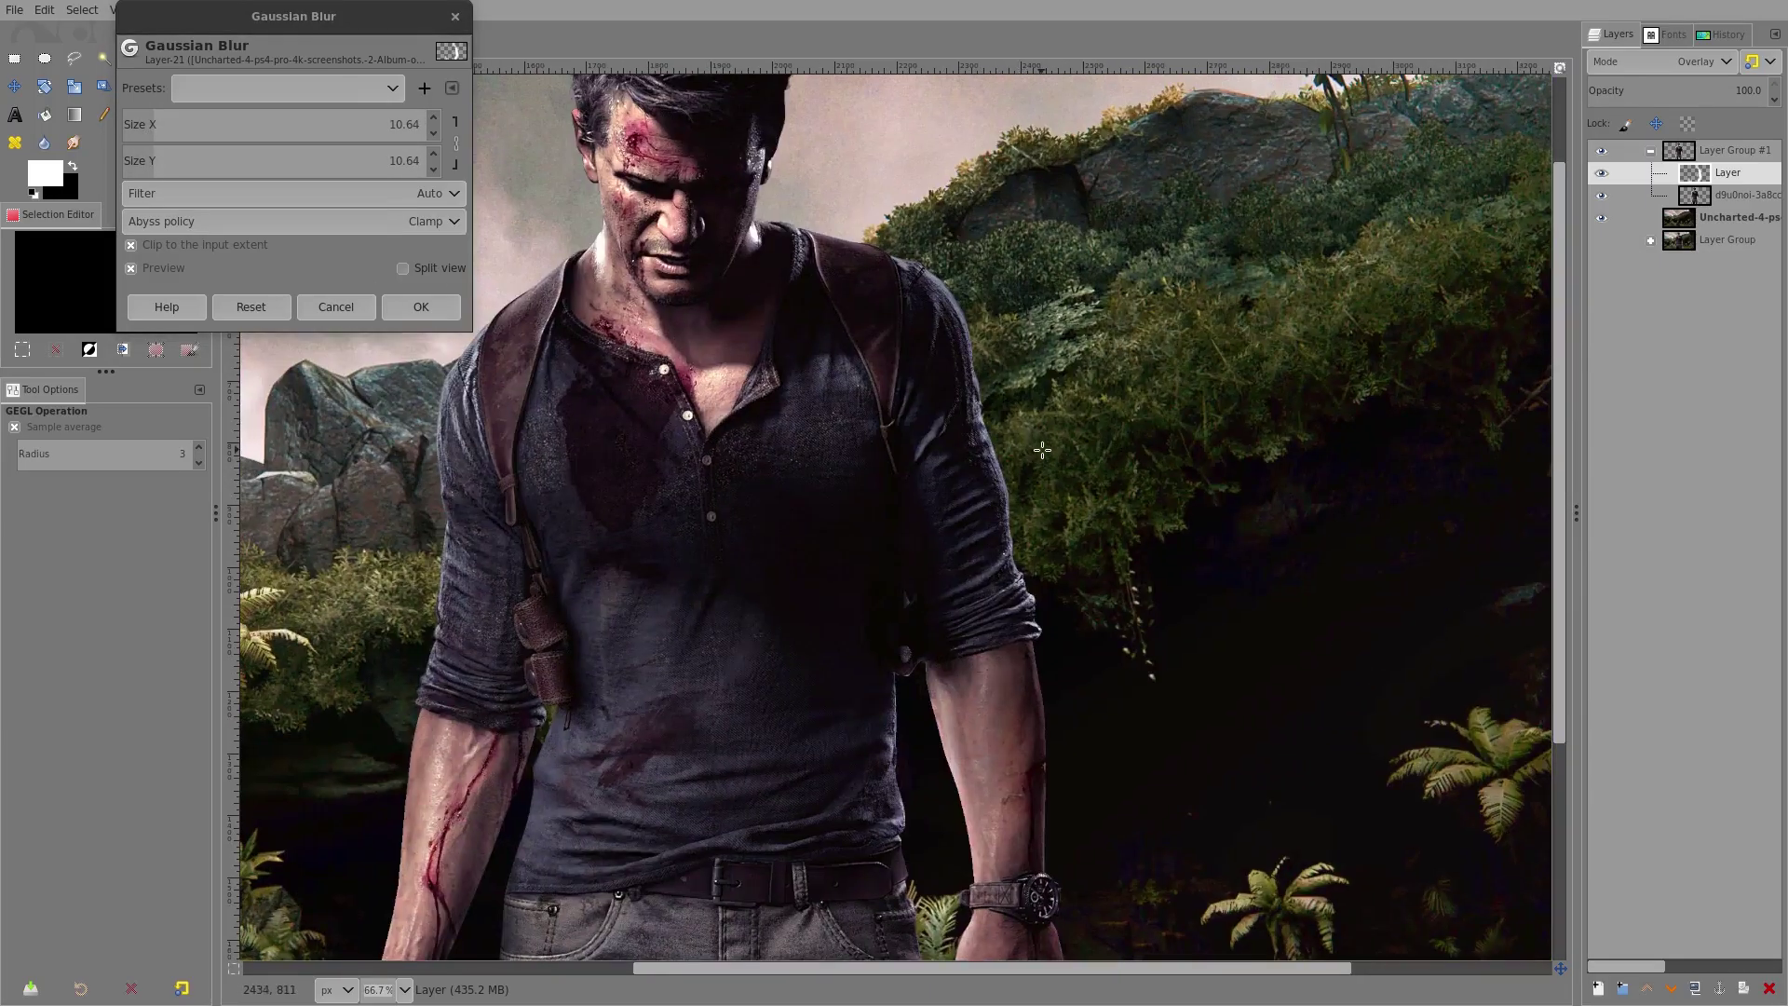
# Check the softened edges on the shoulder, forearm and whole figure with the blur preview off and on, and apply the blur.
pyautogui.scroll(4, 1033, 438)
pyautogui.click(160, 268)
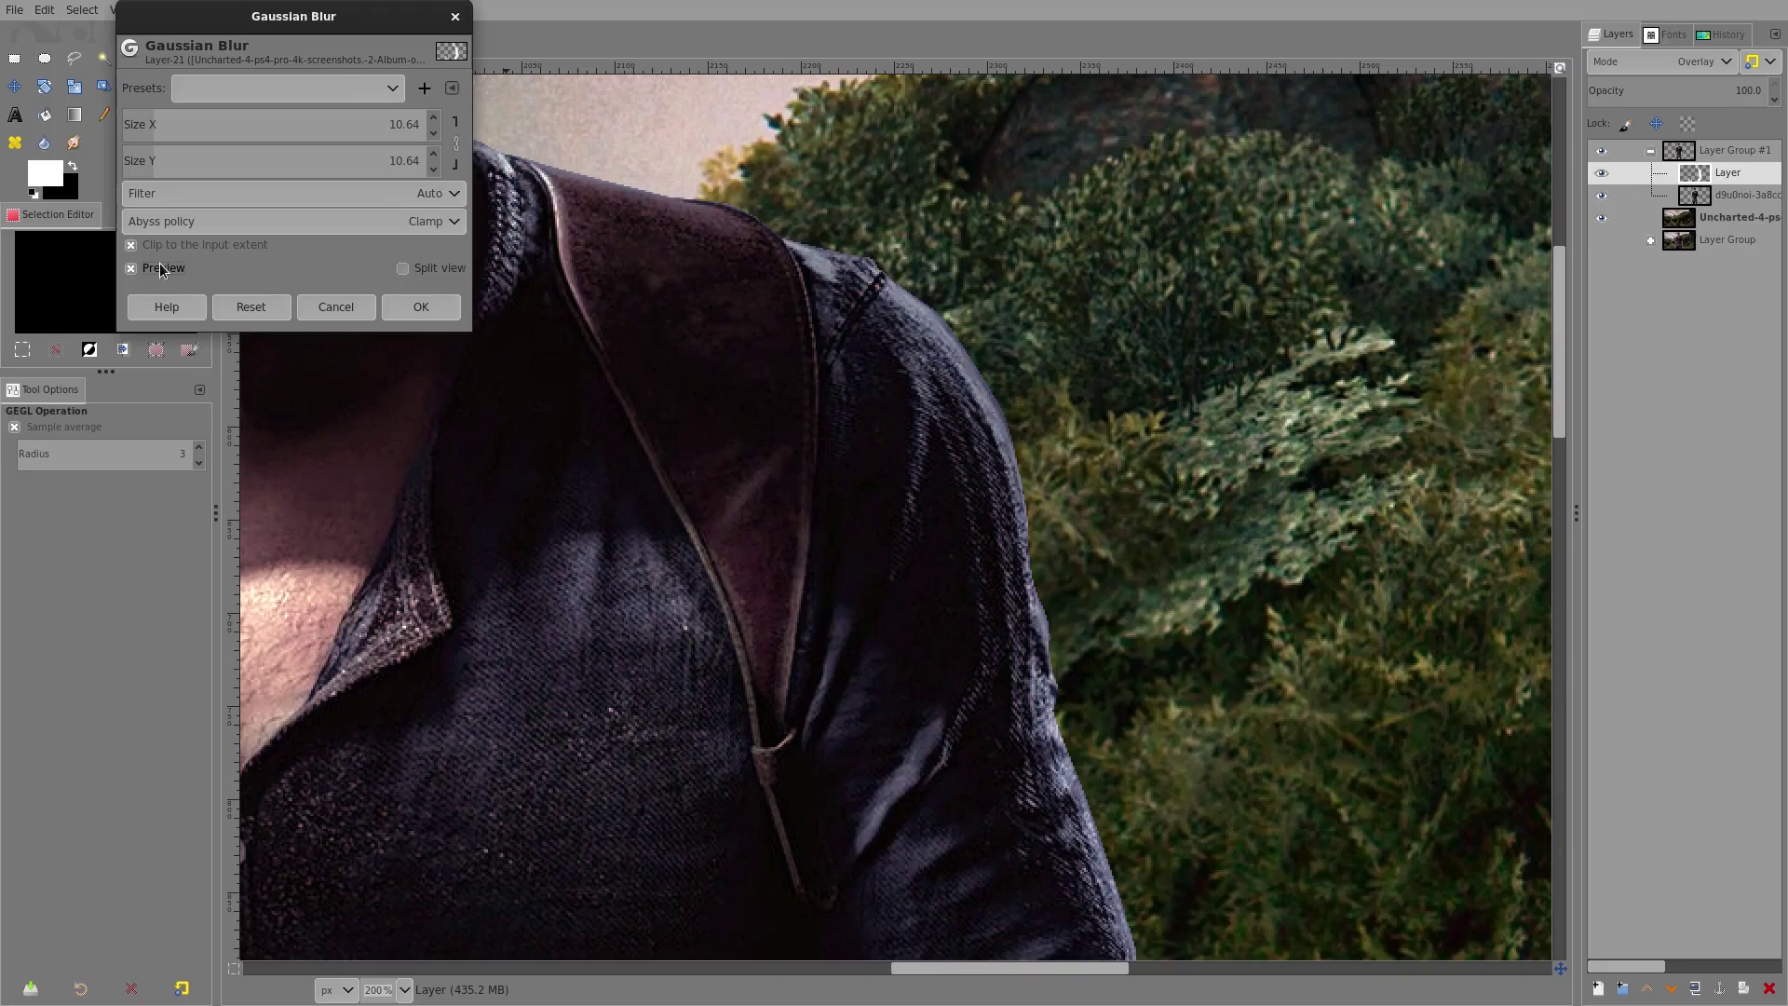
pyautogui.click(160, 270)
pyautogui.scroll(-5, 993, 714)
pyautogui.scroll(-1, 955, 578)
pyautogui.click(145, 275)
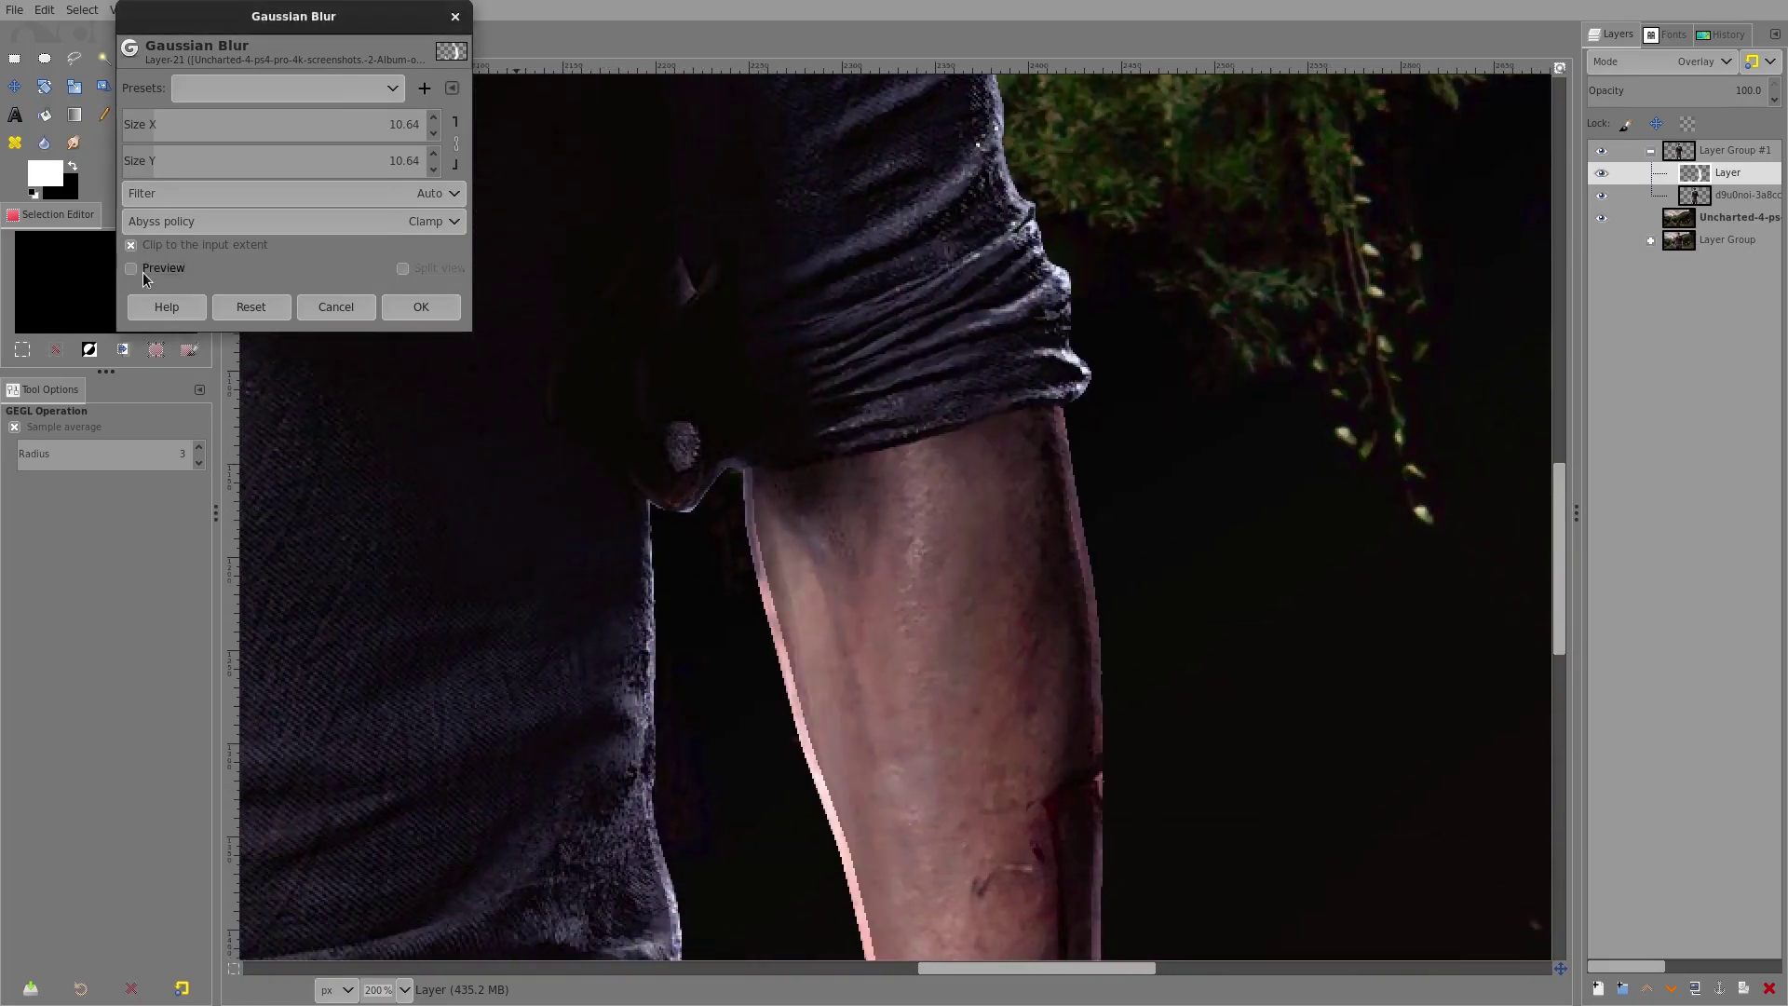
pyautogui.click(143, 274)
pyautogui.click(144, 275)
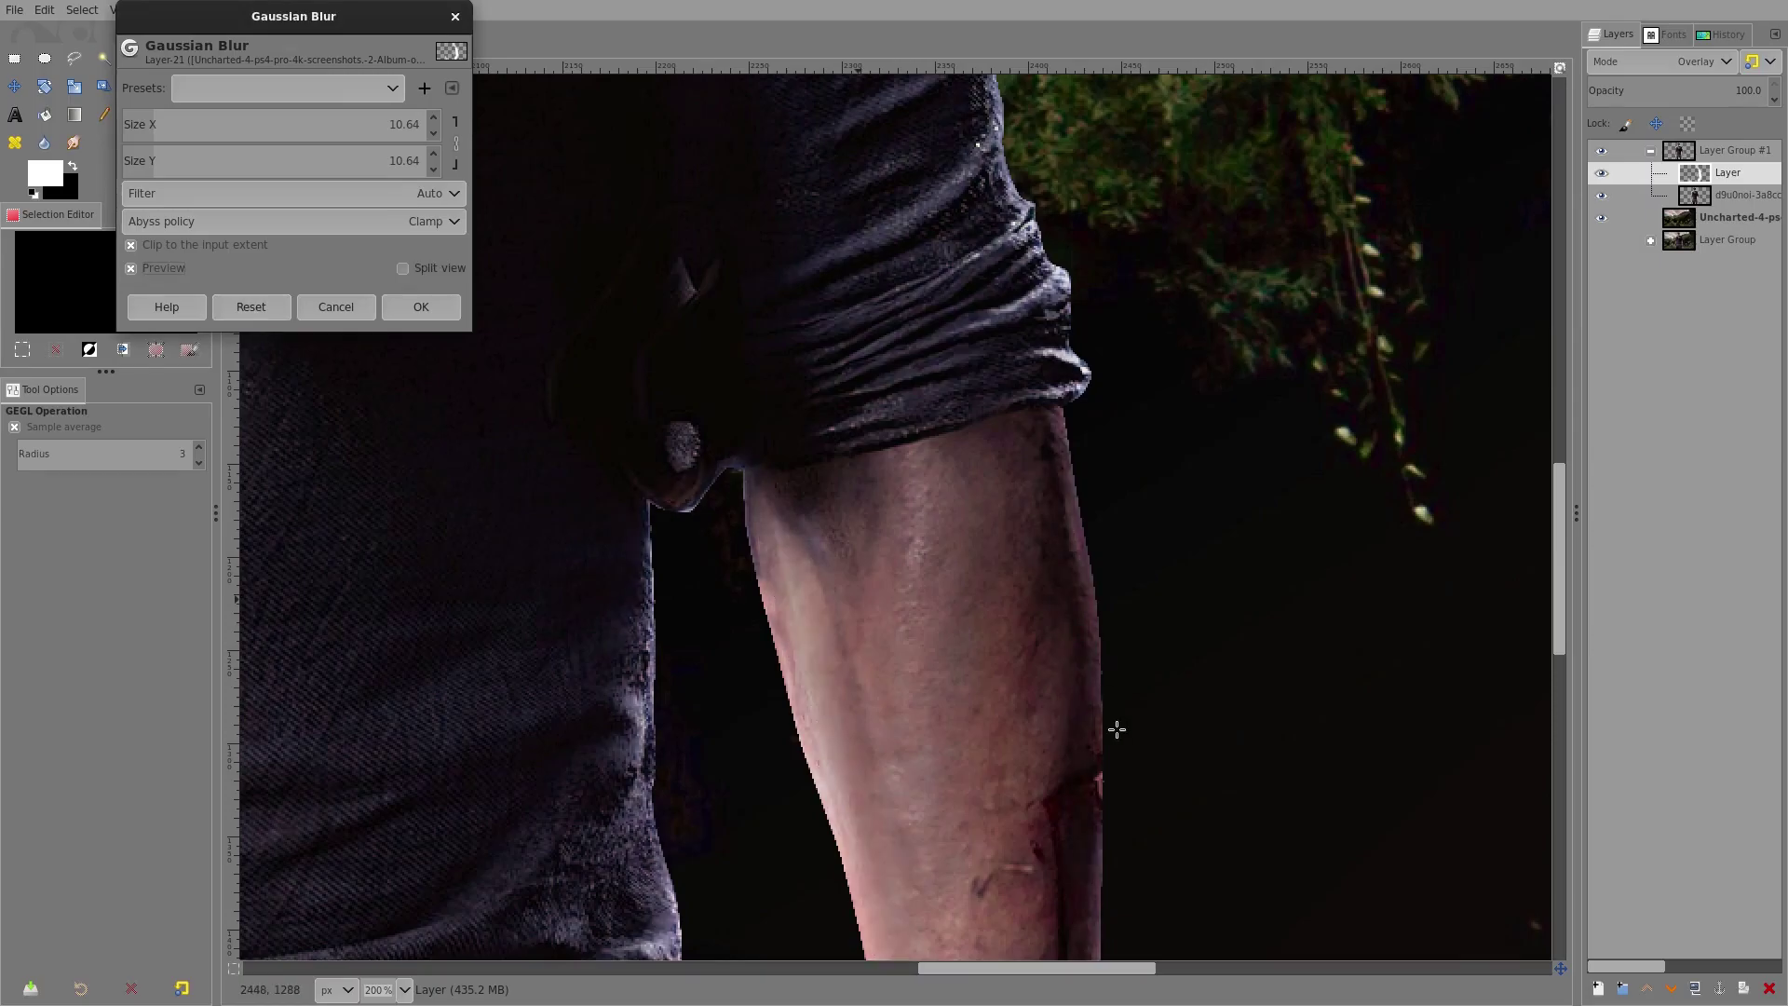
pyautogui.scroll(-5, 1113, 729)
pyautogui.moveTo(1109, 724); pyautogui.dragTo(1086, 612)
pyautogui.scroll(-2, 1086, 614)
pyautogui.scroll(5, 1086, 750)
pyautogui.scroll(-3, 1044, 793)
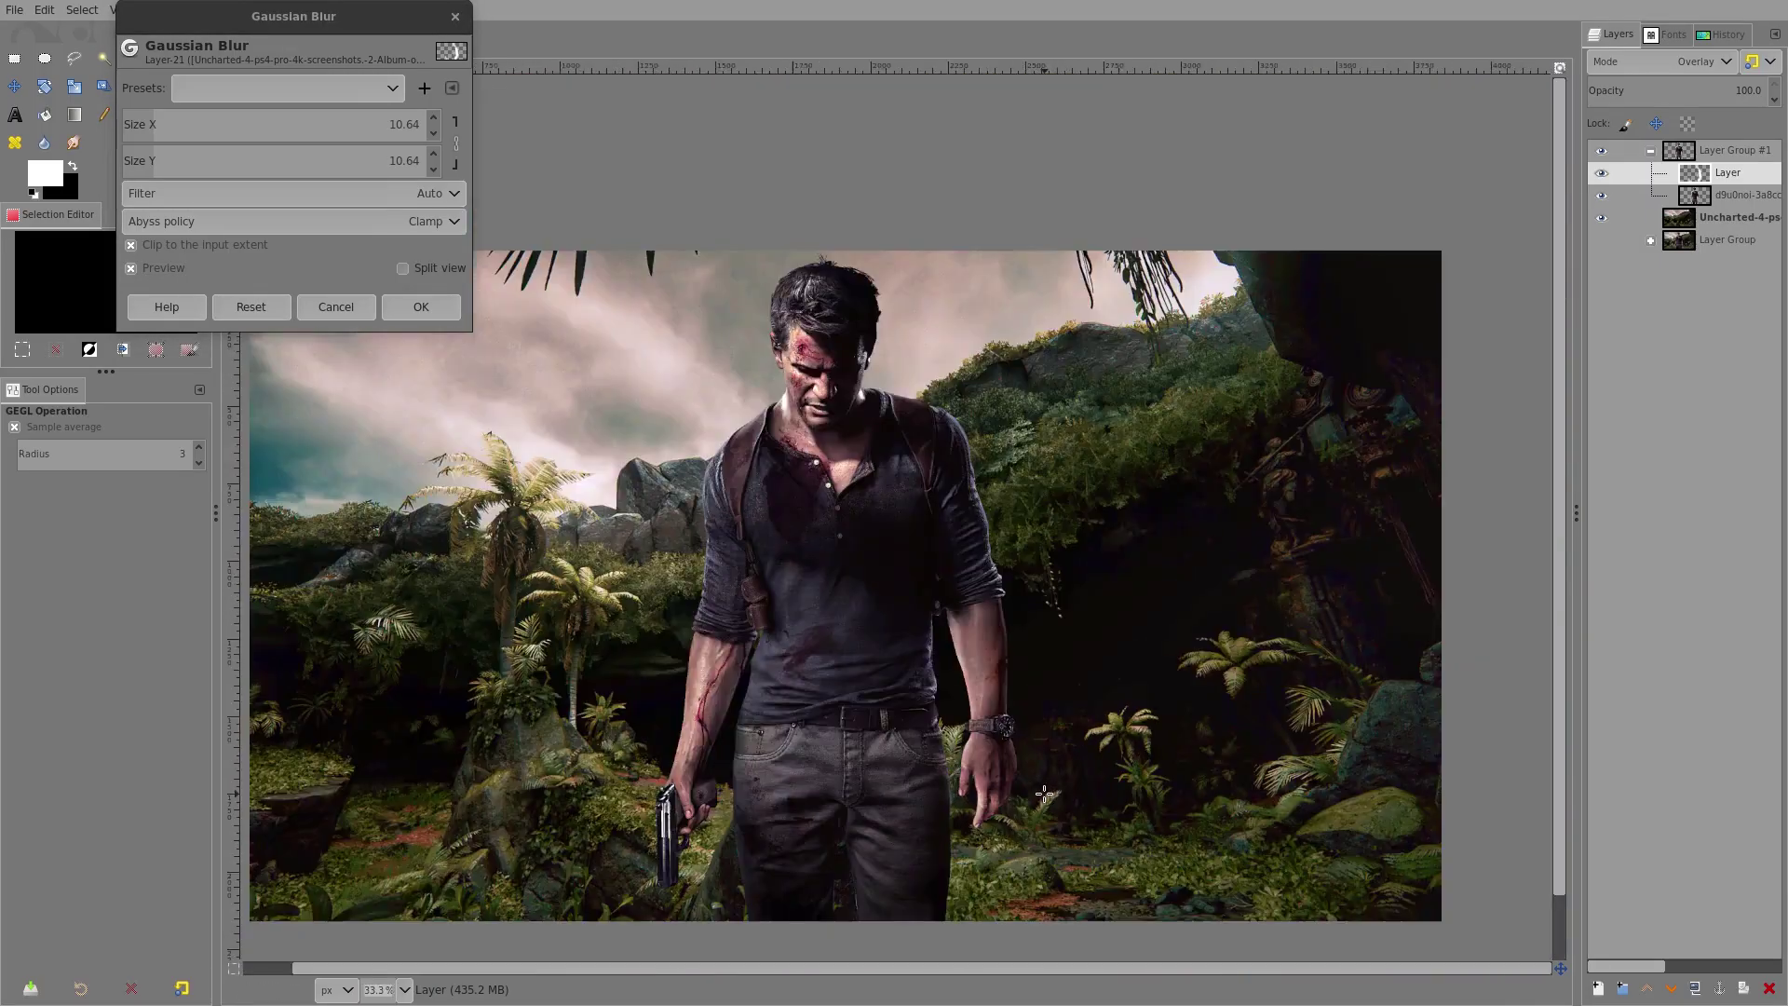
pyautogui.click(421, 307)
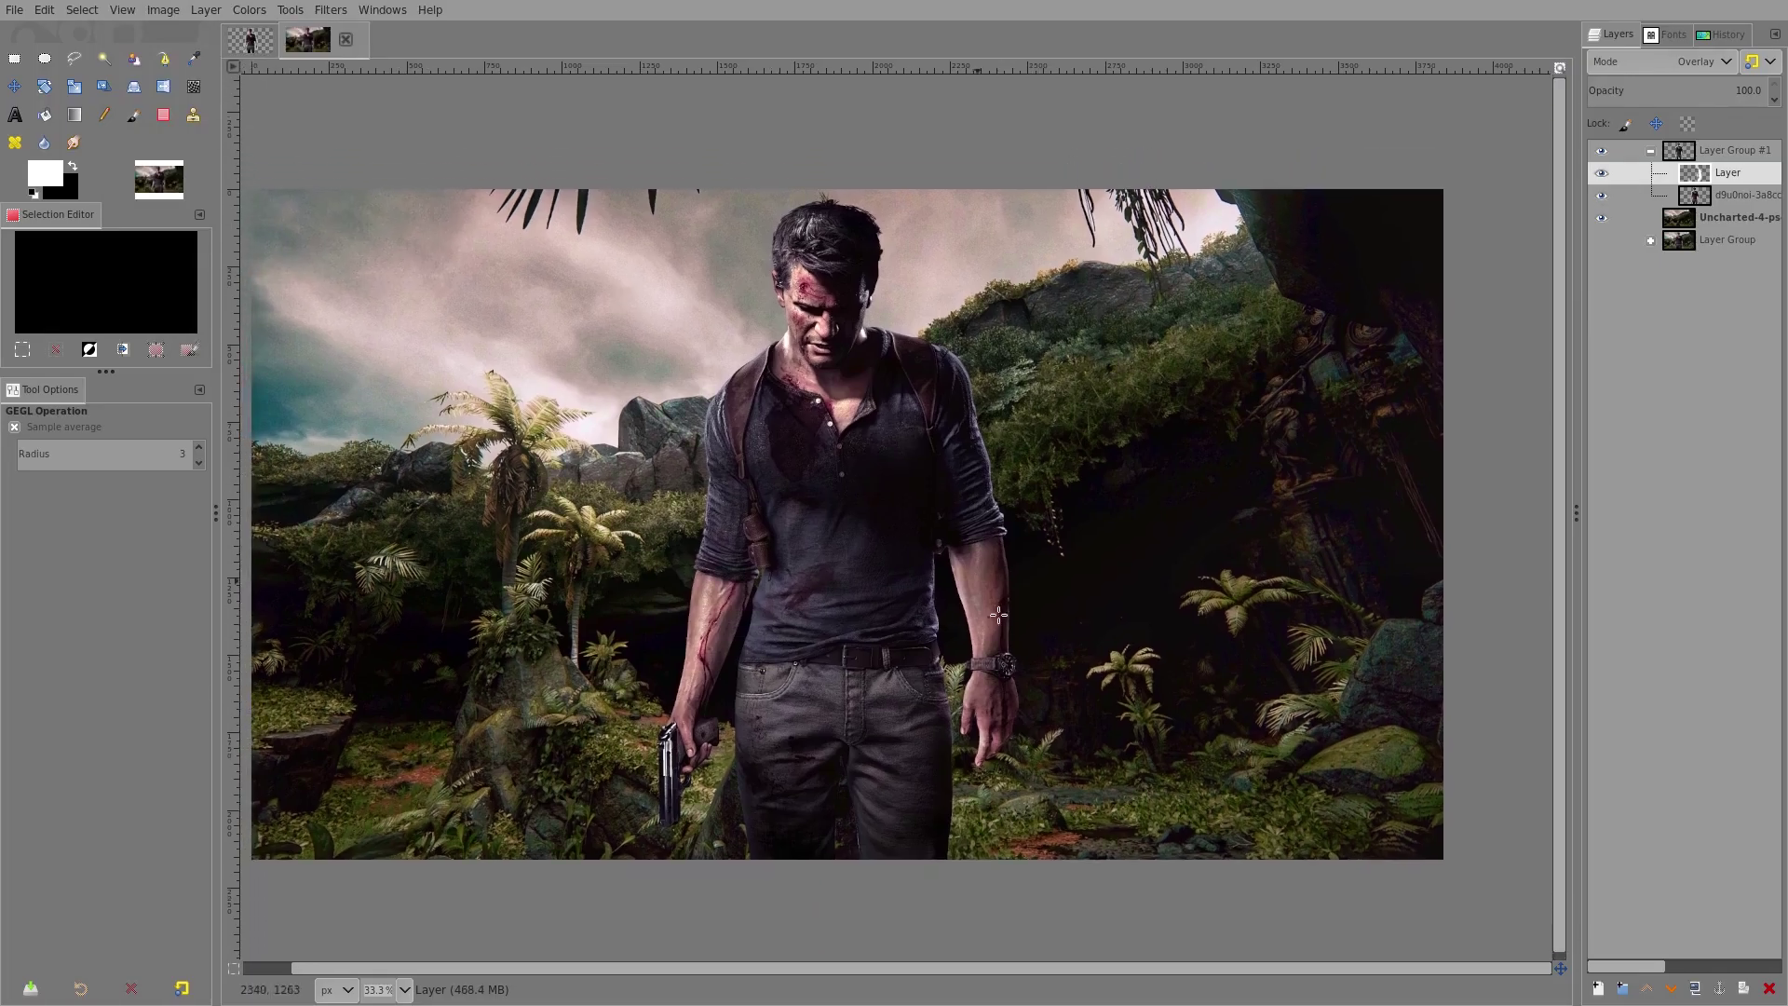
# Set the blend mode of the blurred paint layer to Soft light and check the figure.
pyautogui.scroll(5, 994, 804)
pyautogui.click(1695, 62)
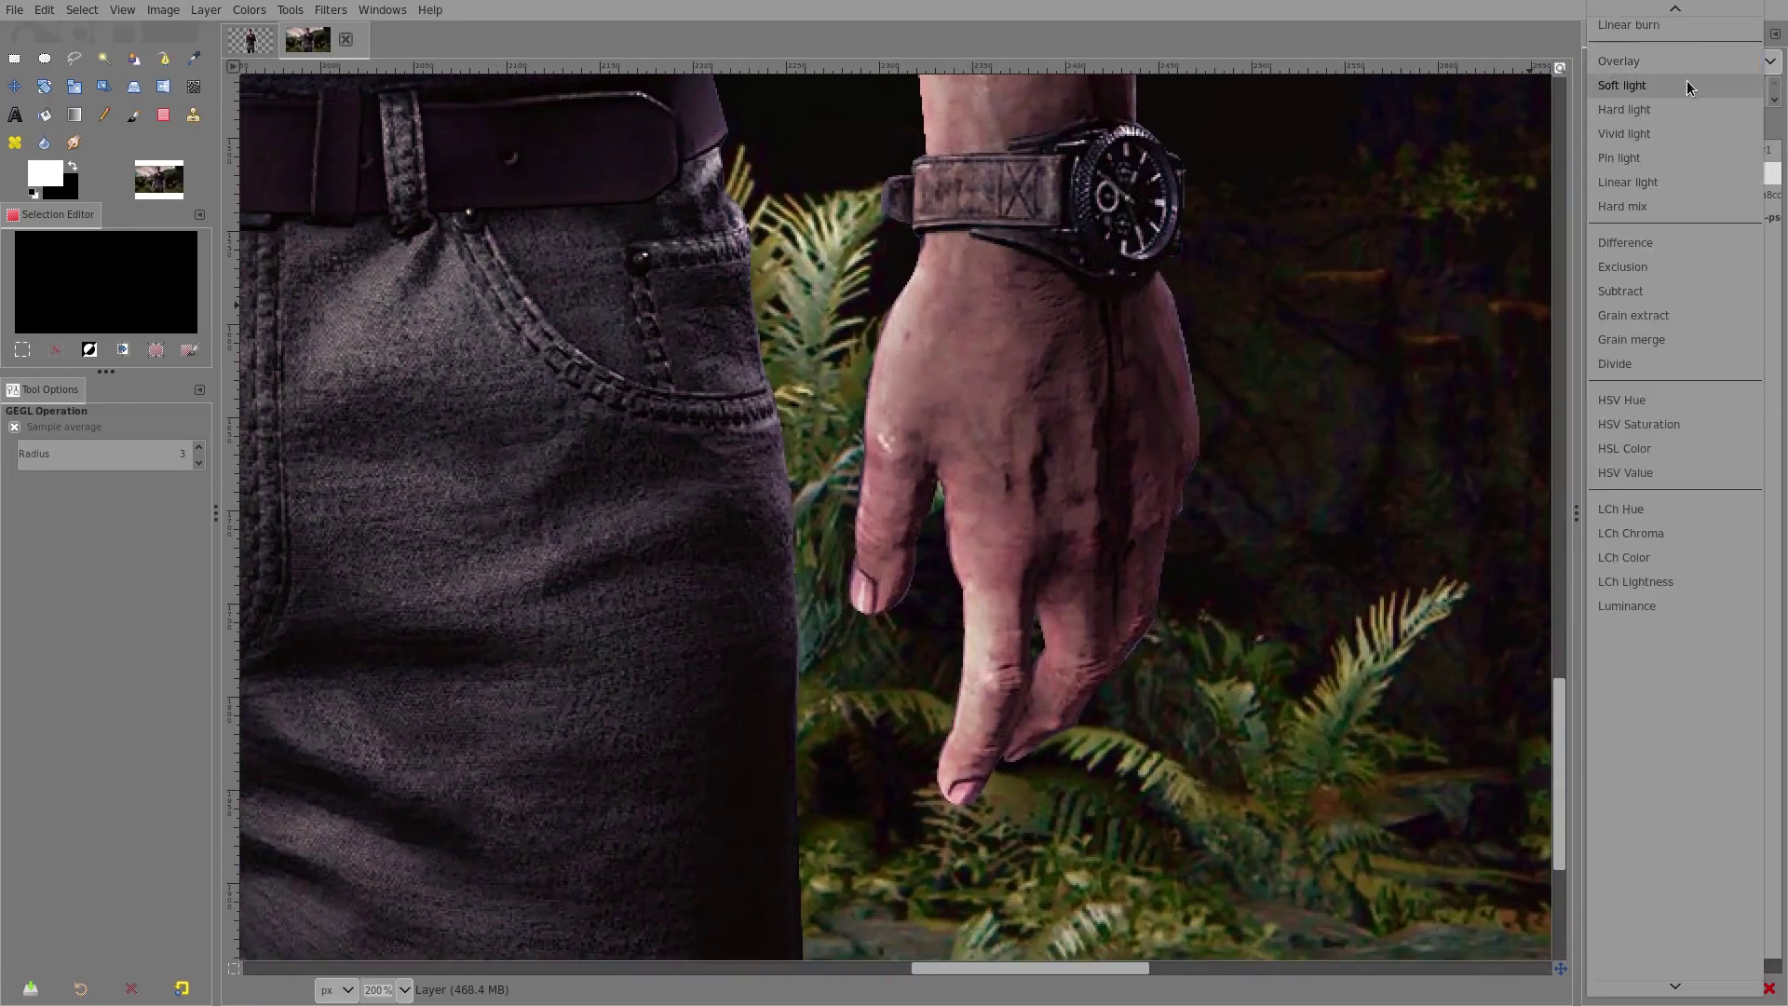
pyautogui.click(1685, 80)
pyautogui.scroll(-4, 1048, 509)
pyautogui.scroll(4, 1062, 512)
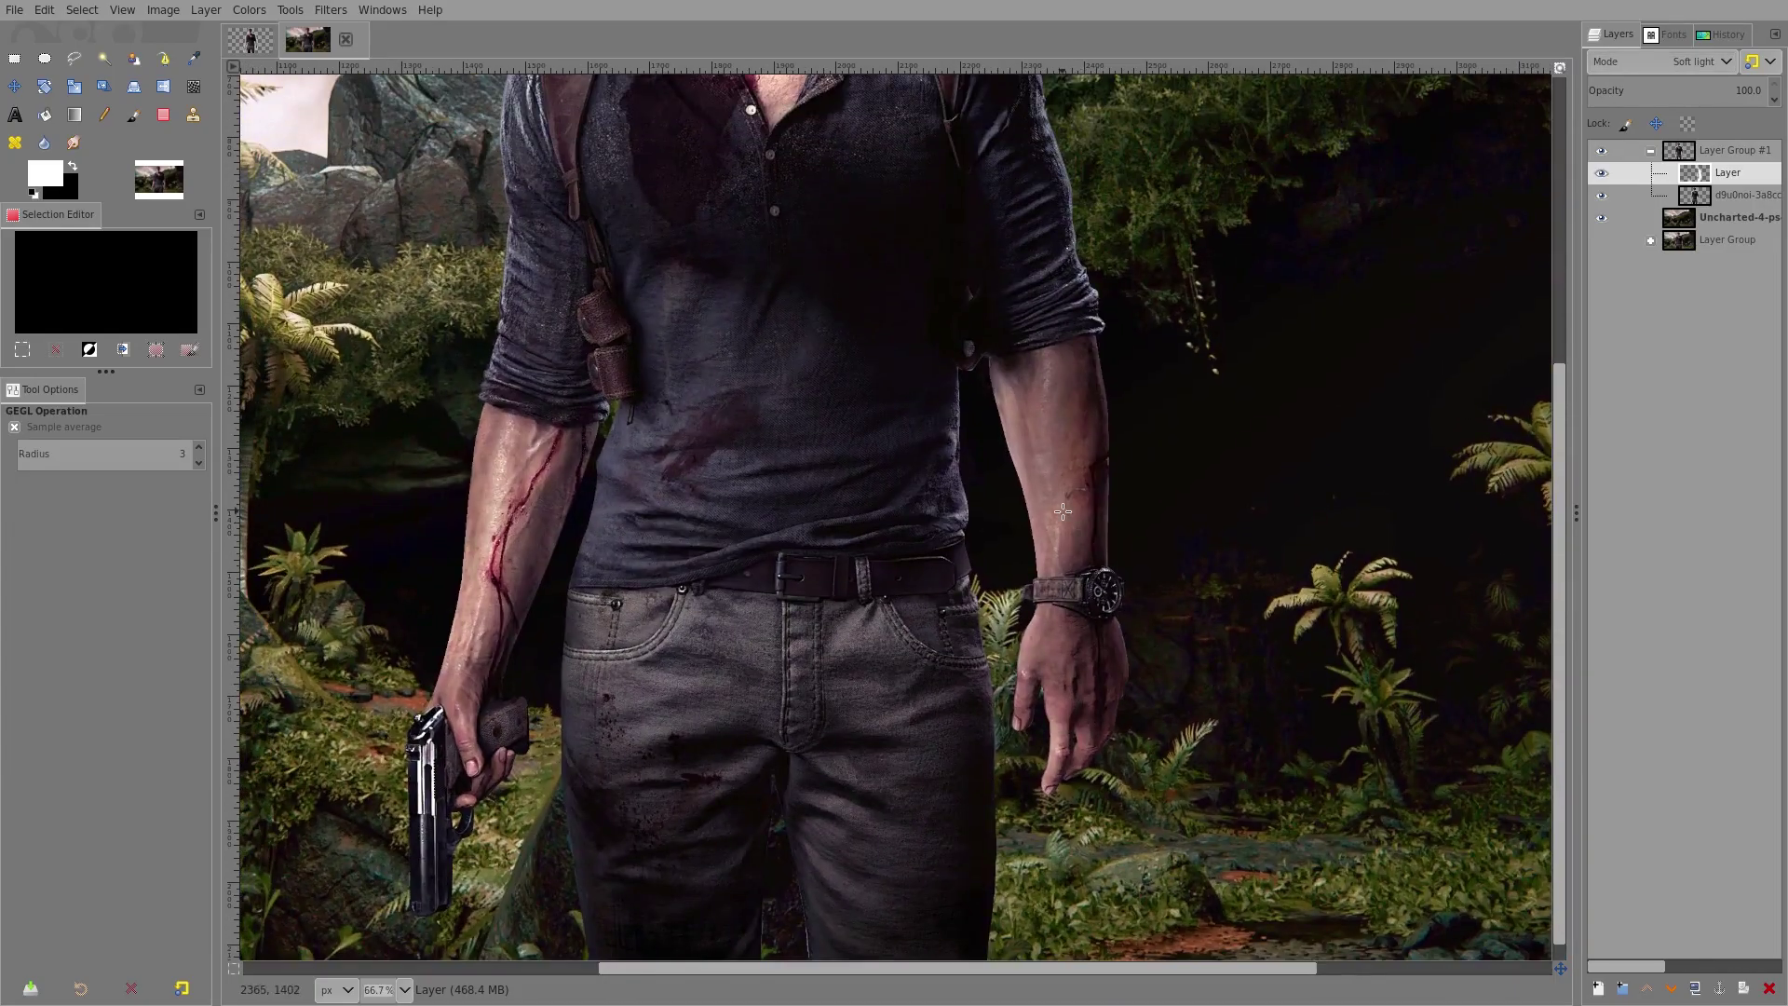
pyautogui.scroll(1, 1009, 689)
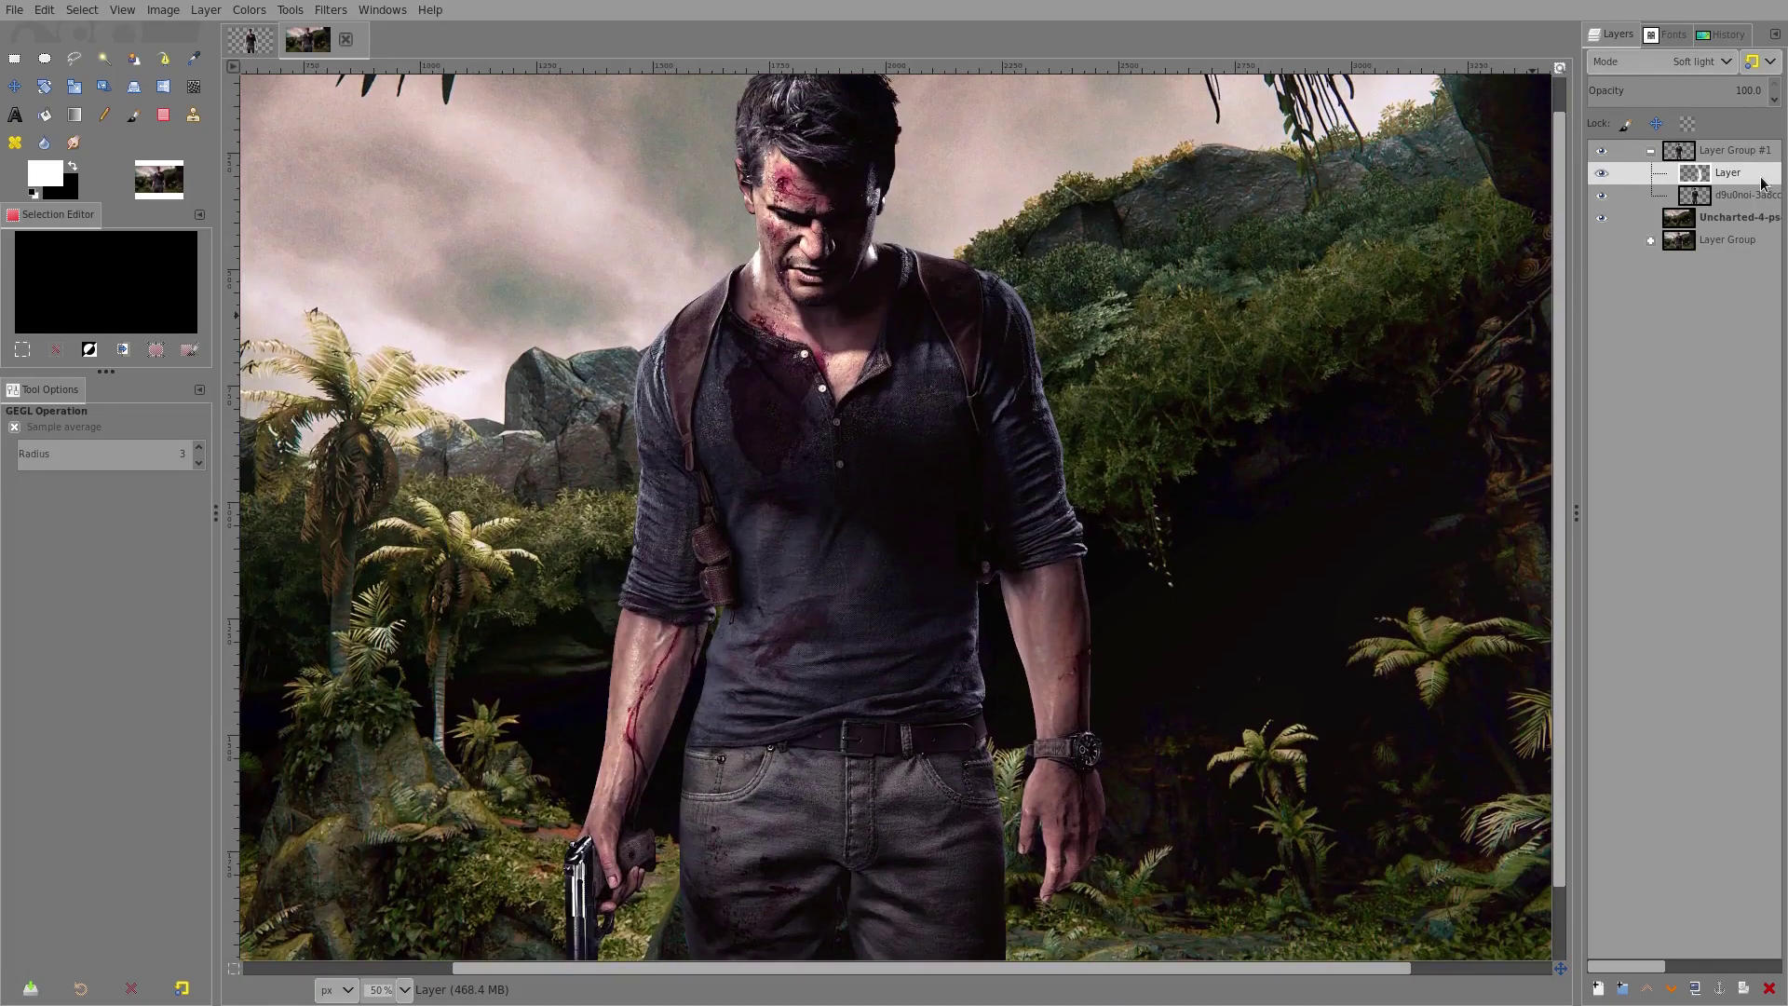
# Duplicate the paint layer and apply a Gaussian Blur of 34.51 in X and Y to the copy.
pyautogui.rightClick(1714, 178)
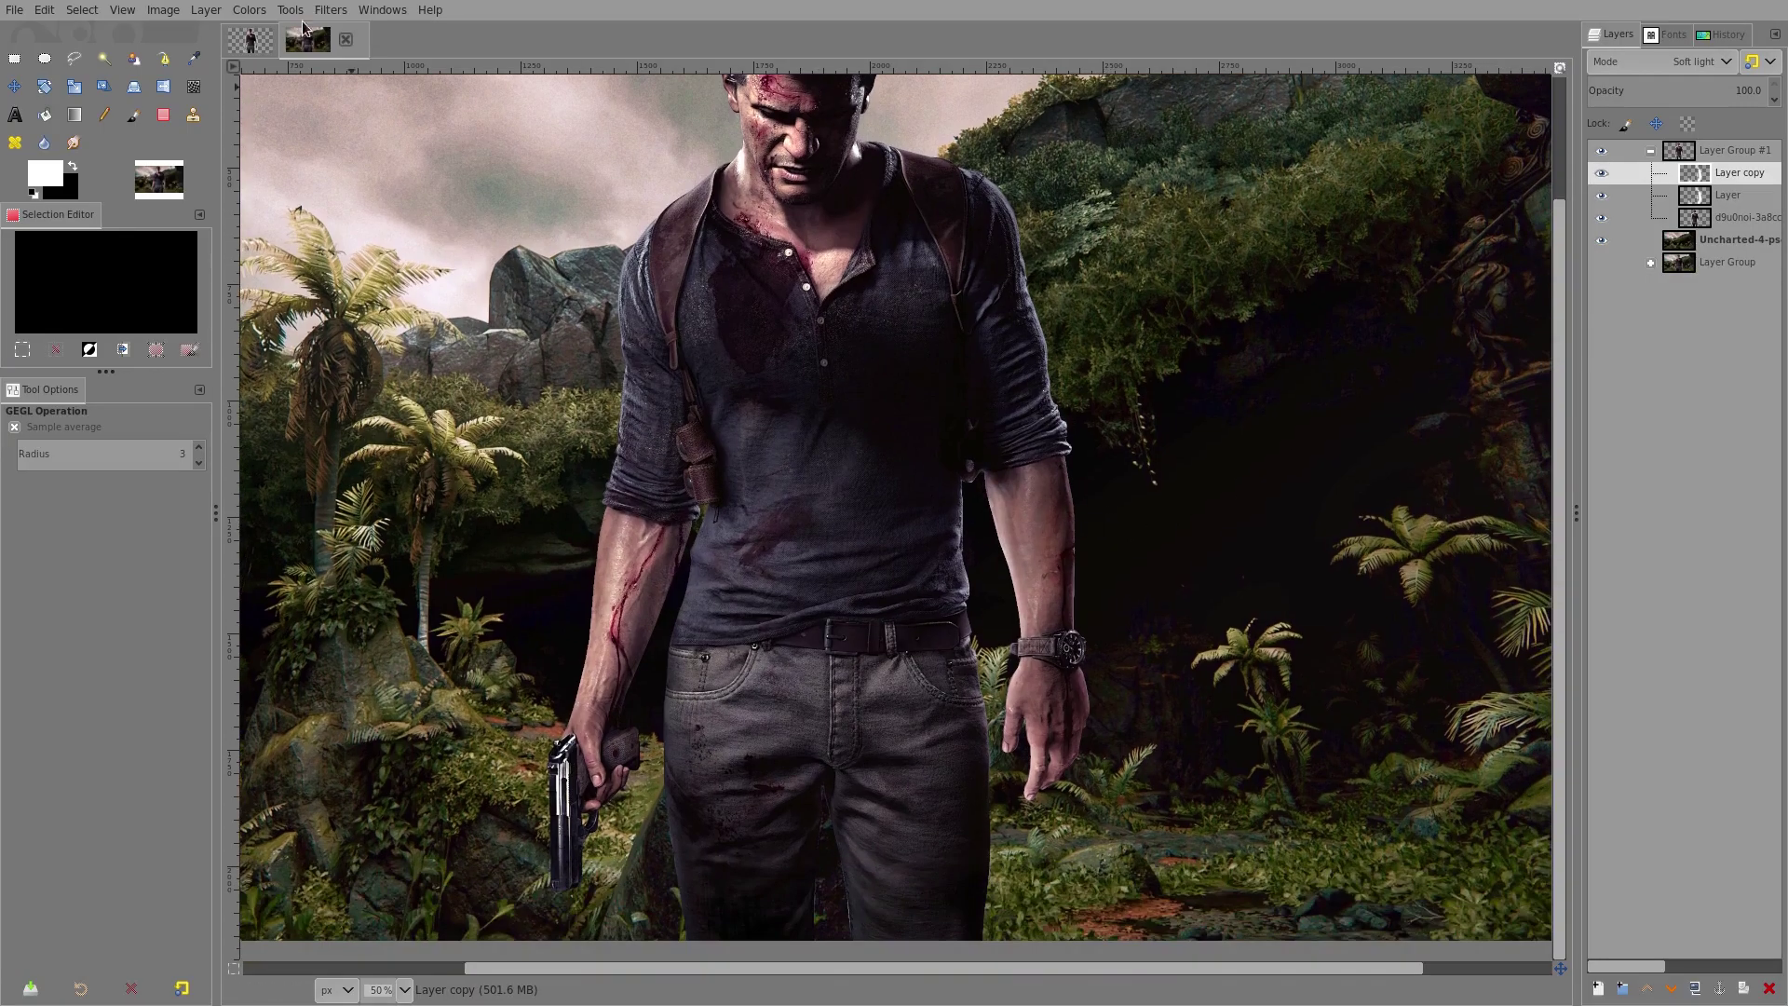
pyautogui.click(331, 11)
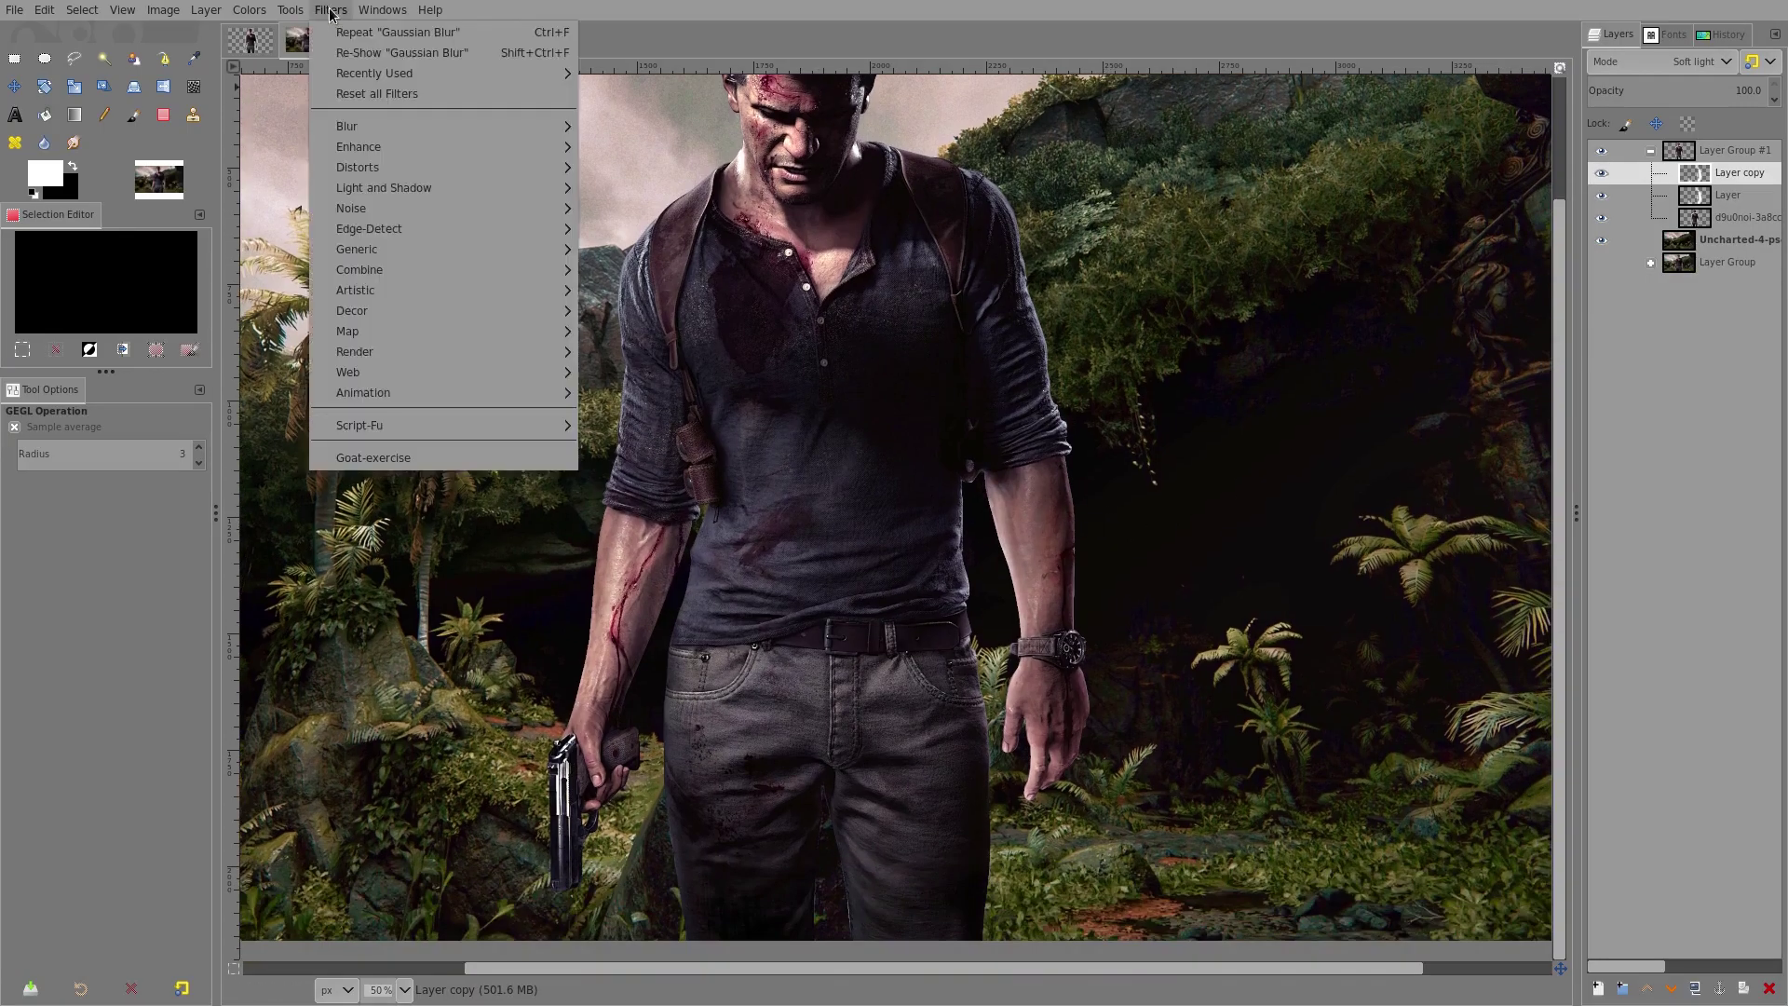
pyautogui.moveTo(392, 125)
pyautogui.click(652, 149)
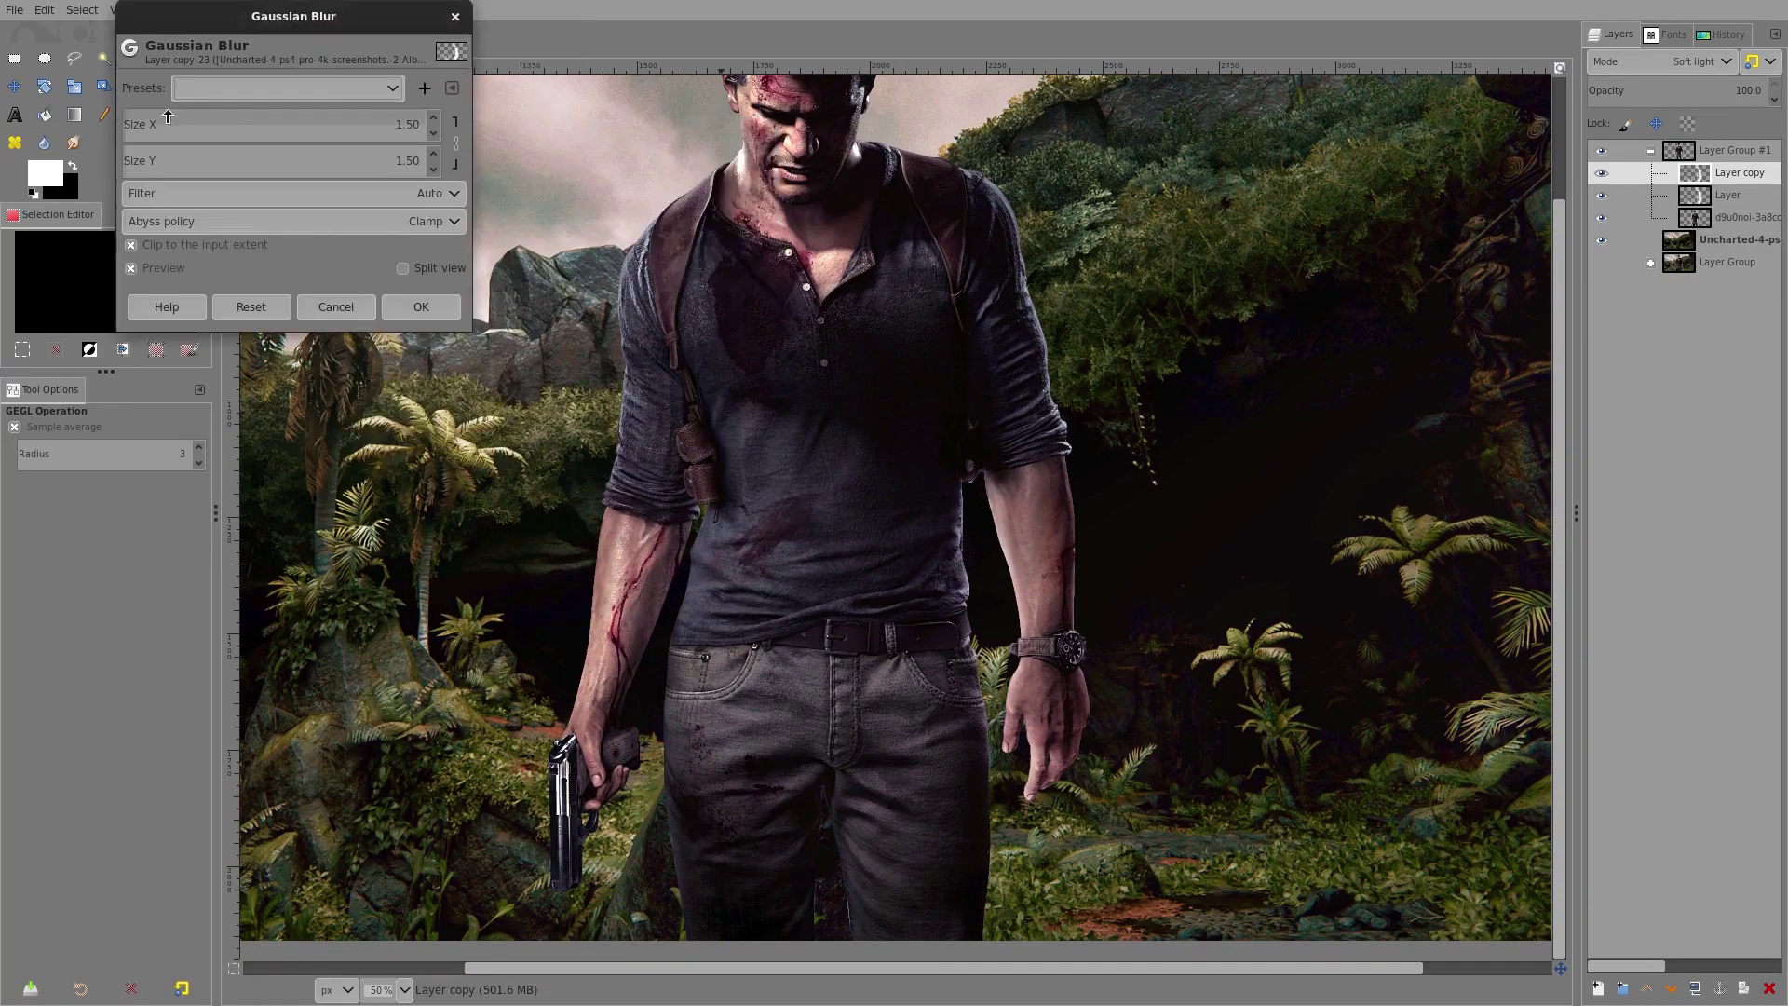
pyautogui.moveTo(168, 116); pyautogui.dragTo(224, 124)
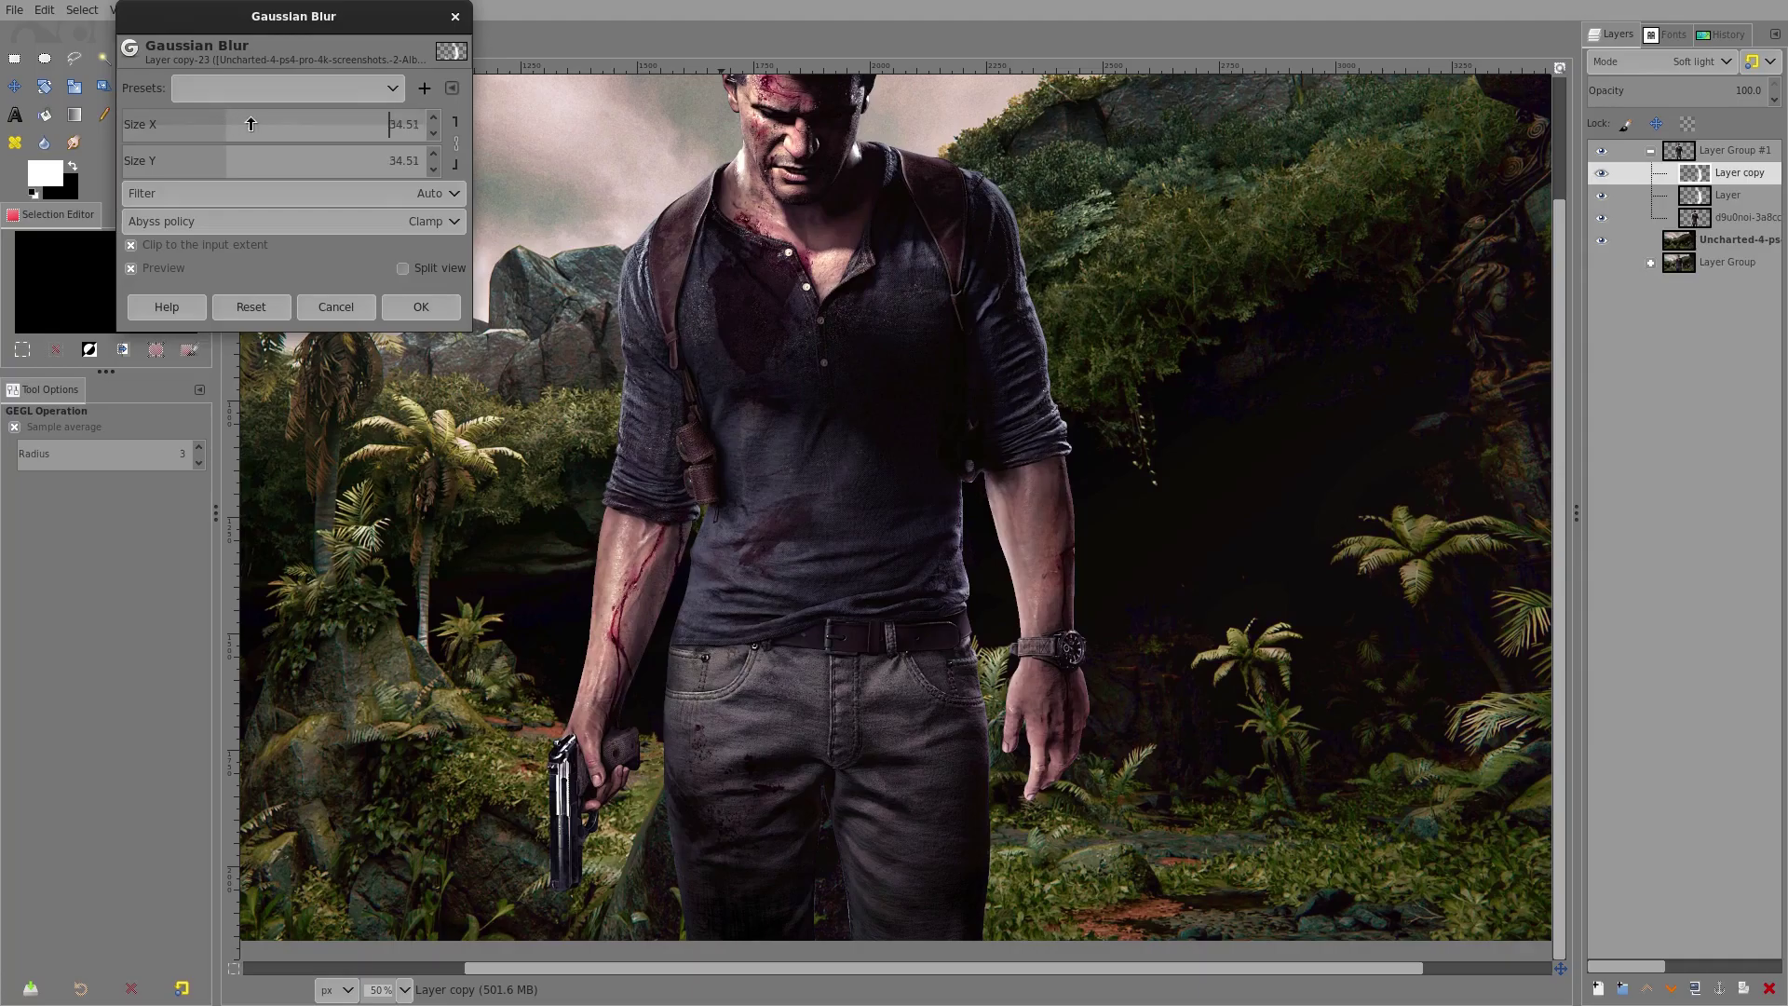
pyautogui.click(421, 306)
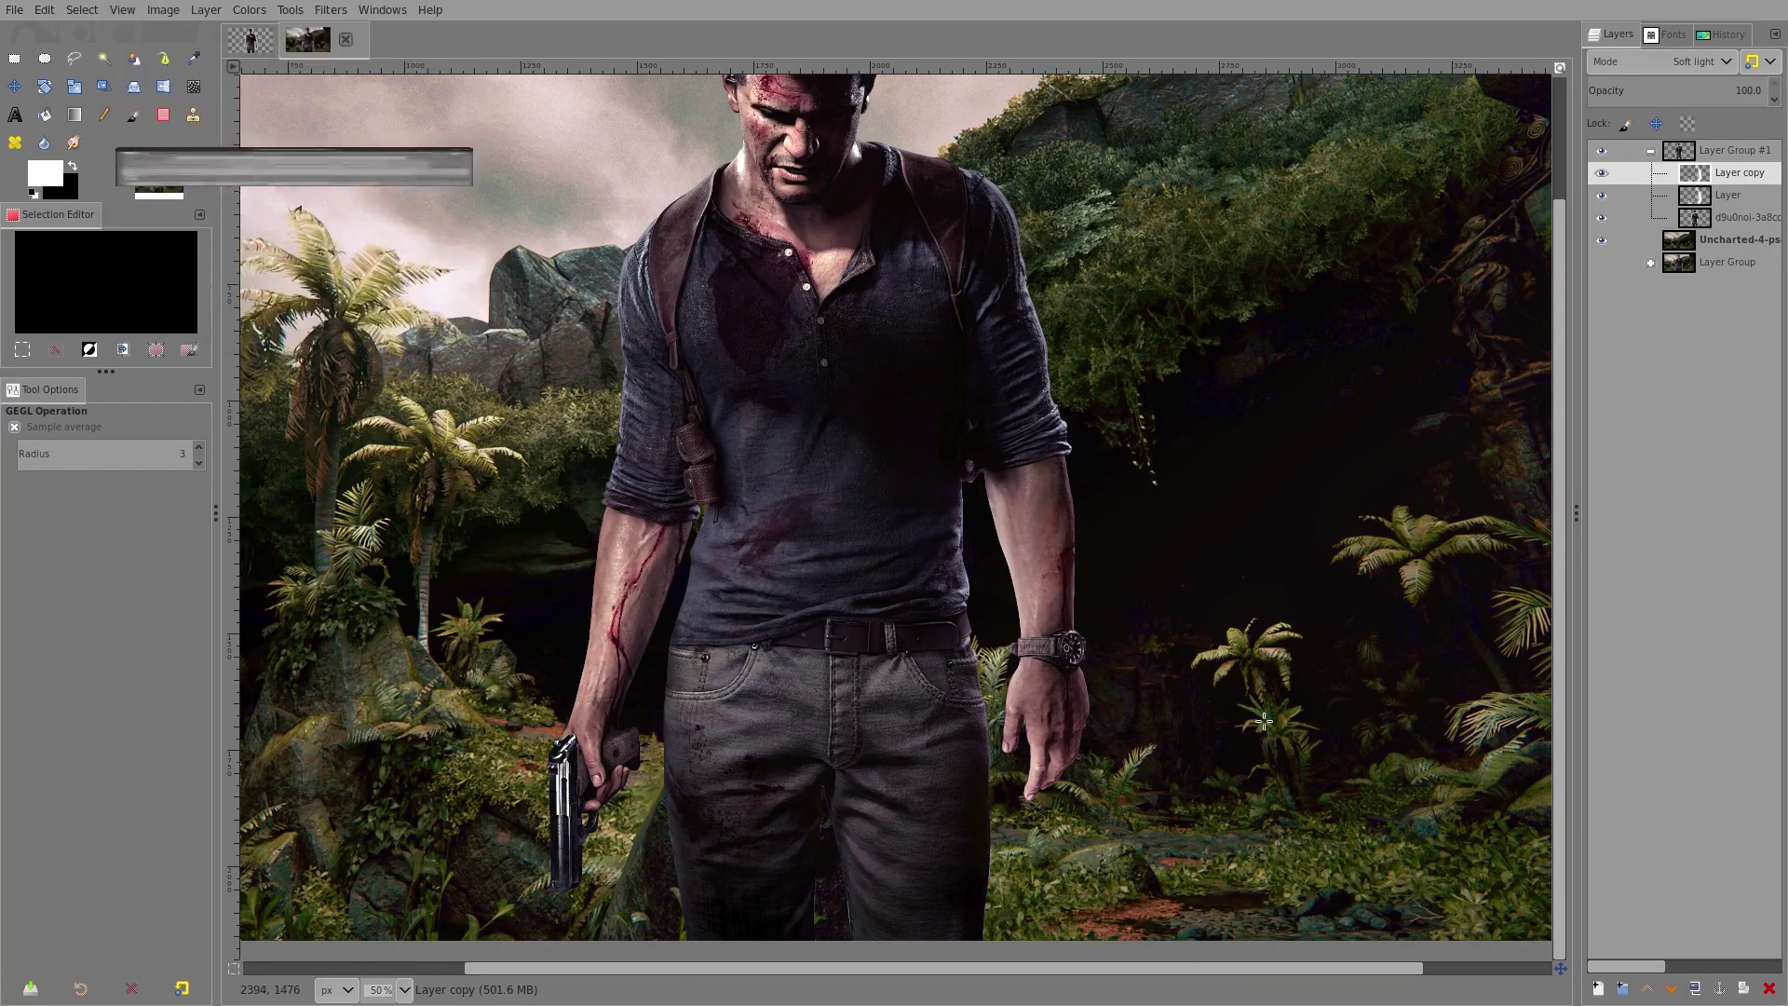
pyautogui.keyDown('ctrl'); pyautogui.scroll(3, 1263, 721); pyautogui.keyUp('ctrl')
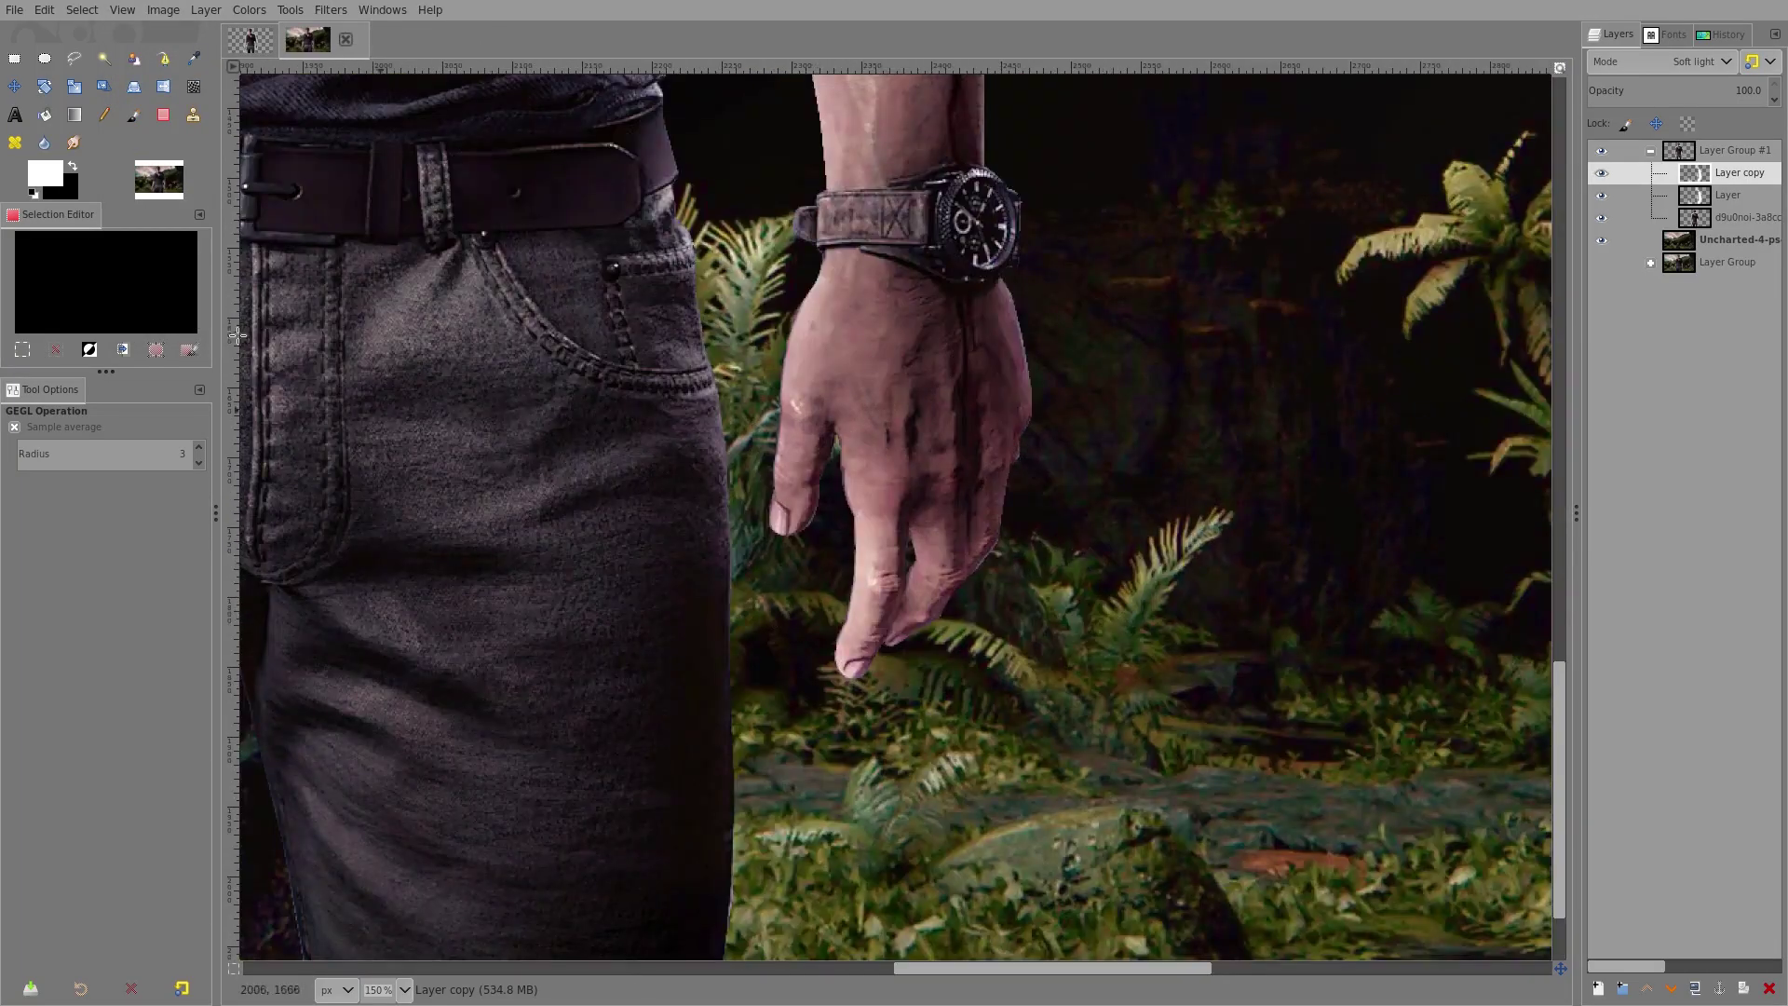
pyautogui.click(163, 115)
pyautogui.moveTo(911, 625)
pyautogui.mouseDown()
pyautogui.moveTo(889, 592)
pyautogui.moveTo(925, 595)
pyautogui.mouseUp()
pyautogui.hotkey('ctrl', 'z')
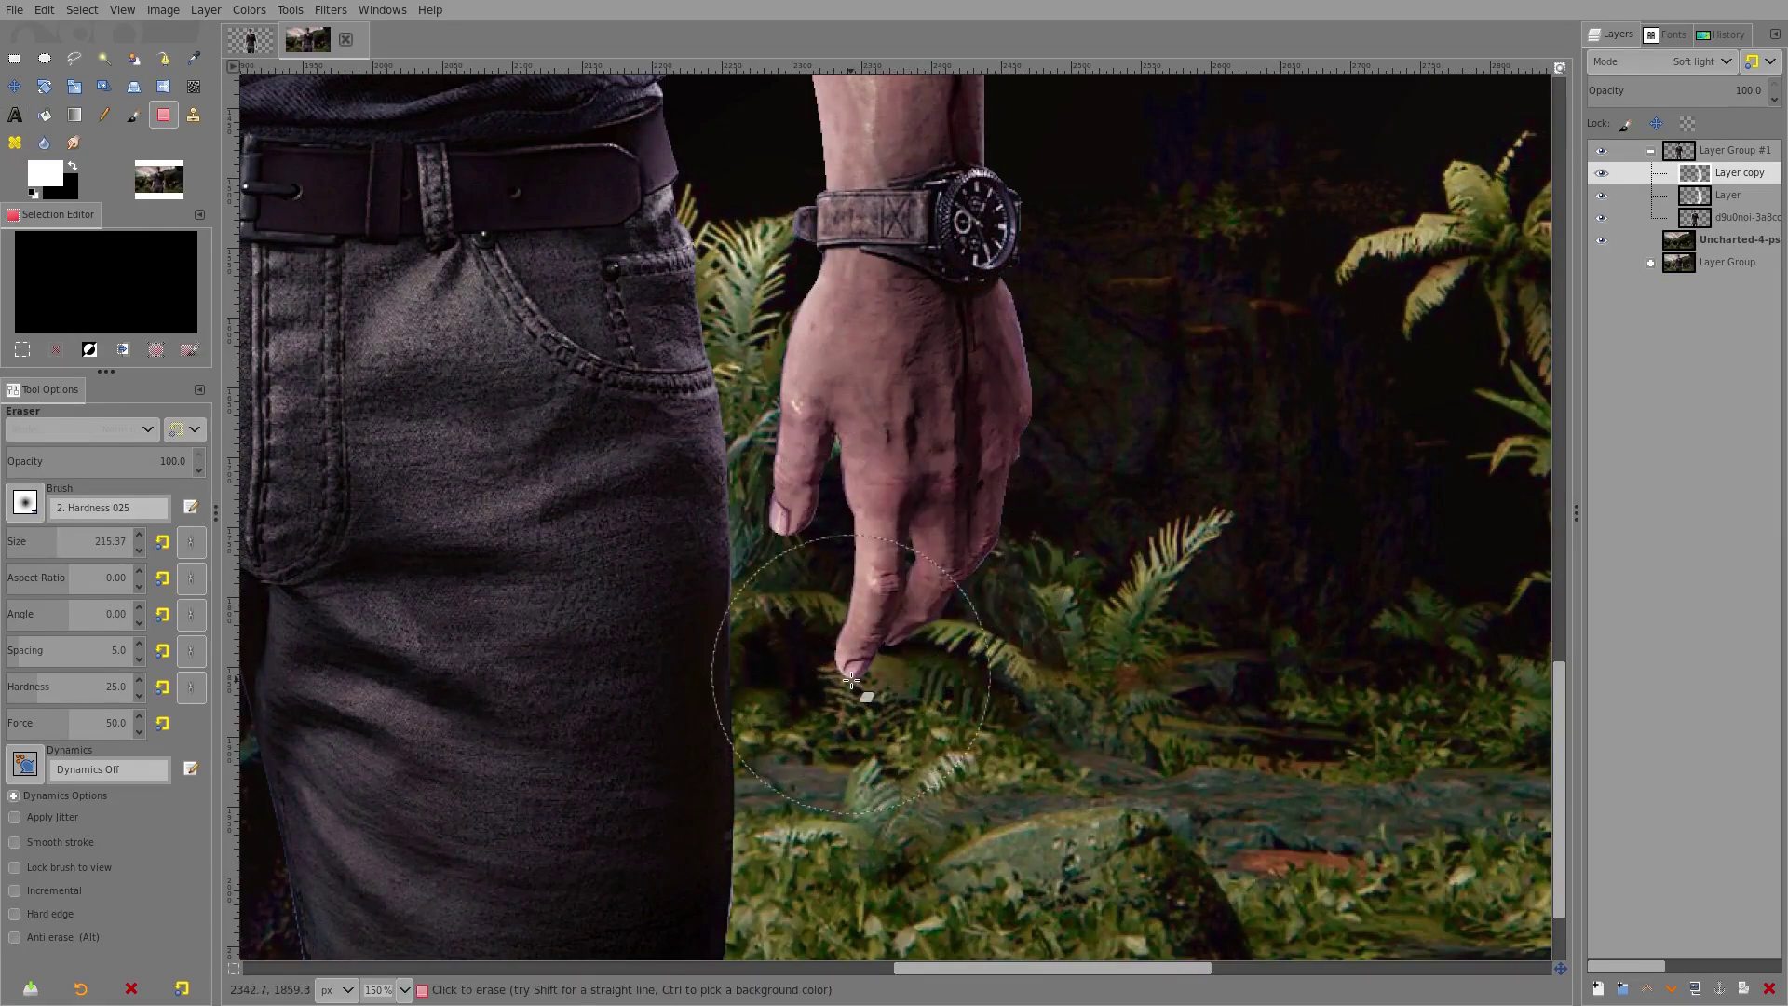
# Compare the hand and the whole image with the two highlight layers hidden and shown.
pyautogui.click(1600, 174)
pyautogui.click(1601, 174)
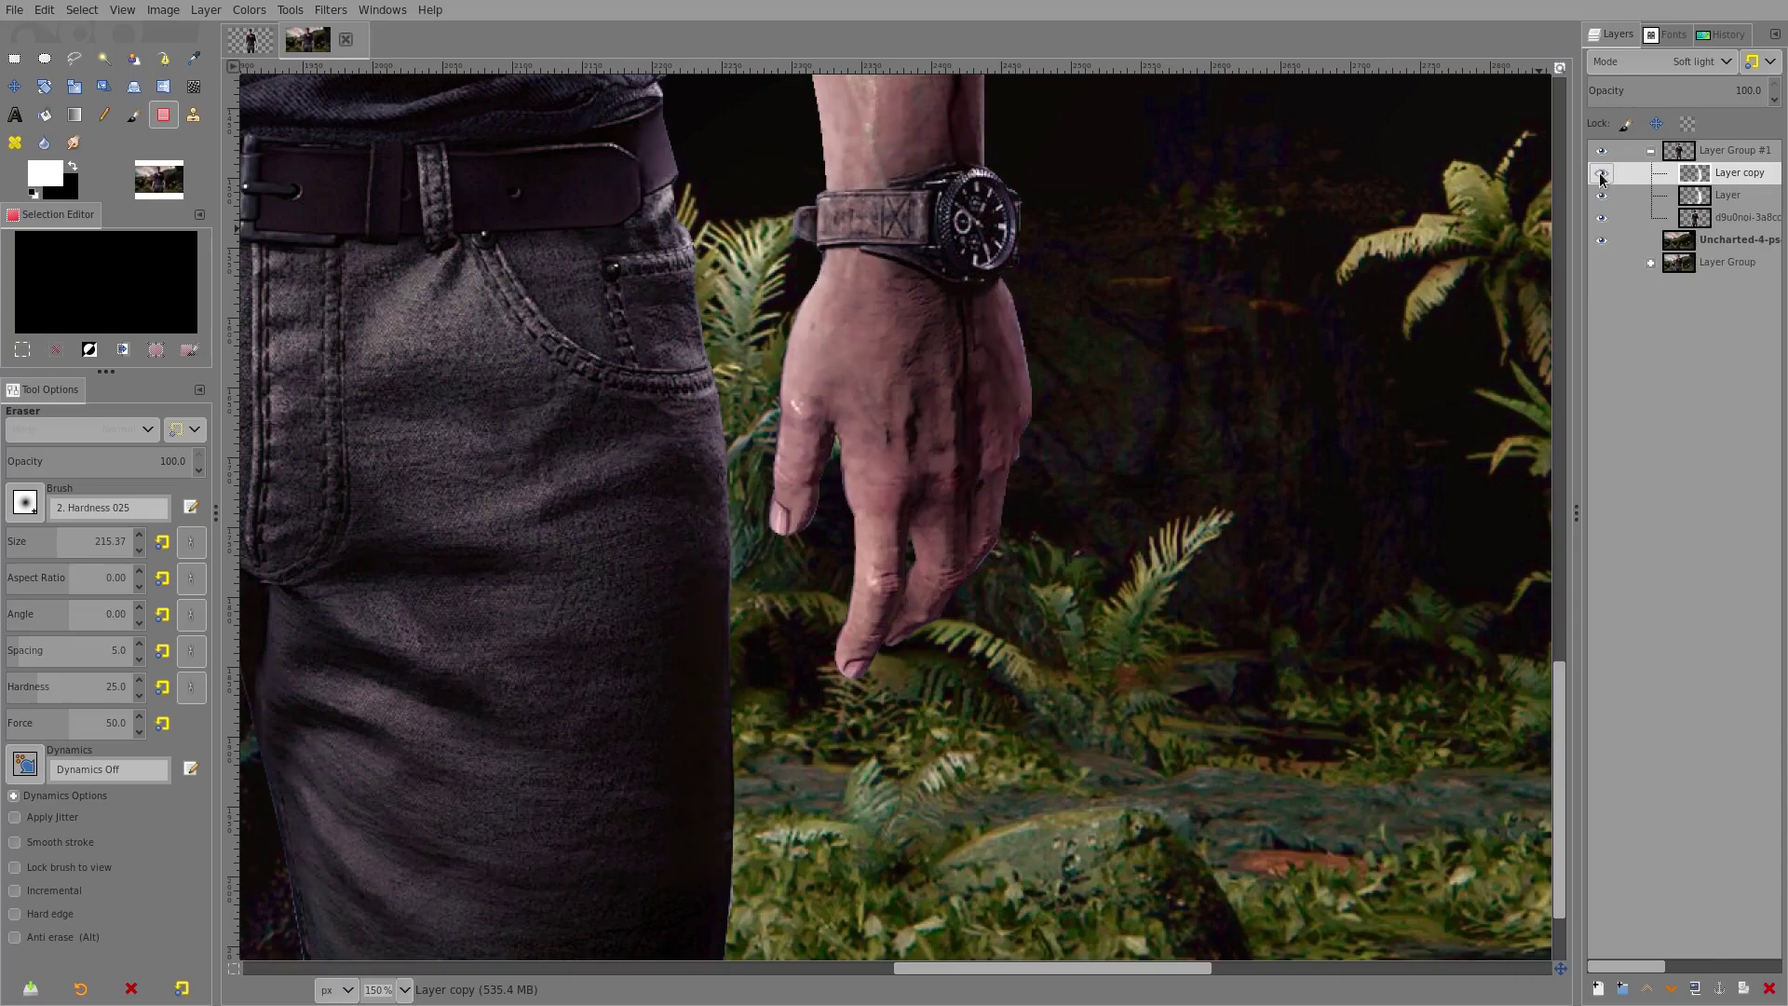
pyautogui.keyDown('ctrl'); pyautogui.scroll(-6, 1075, 626); pyautogui.keyUp('ctrl')
pyautogui.keyDown('ctrl'); pyautogui.scroll(-1, 1075, 627); pyautogui.keyUp('ctrl')
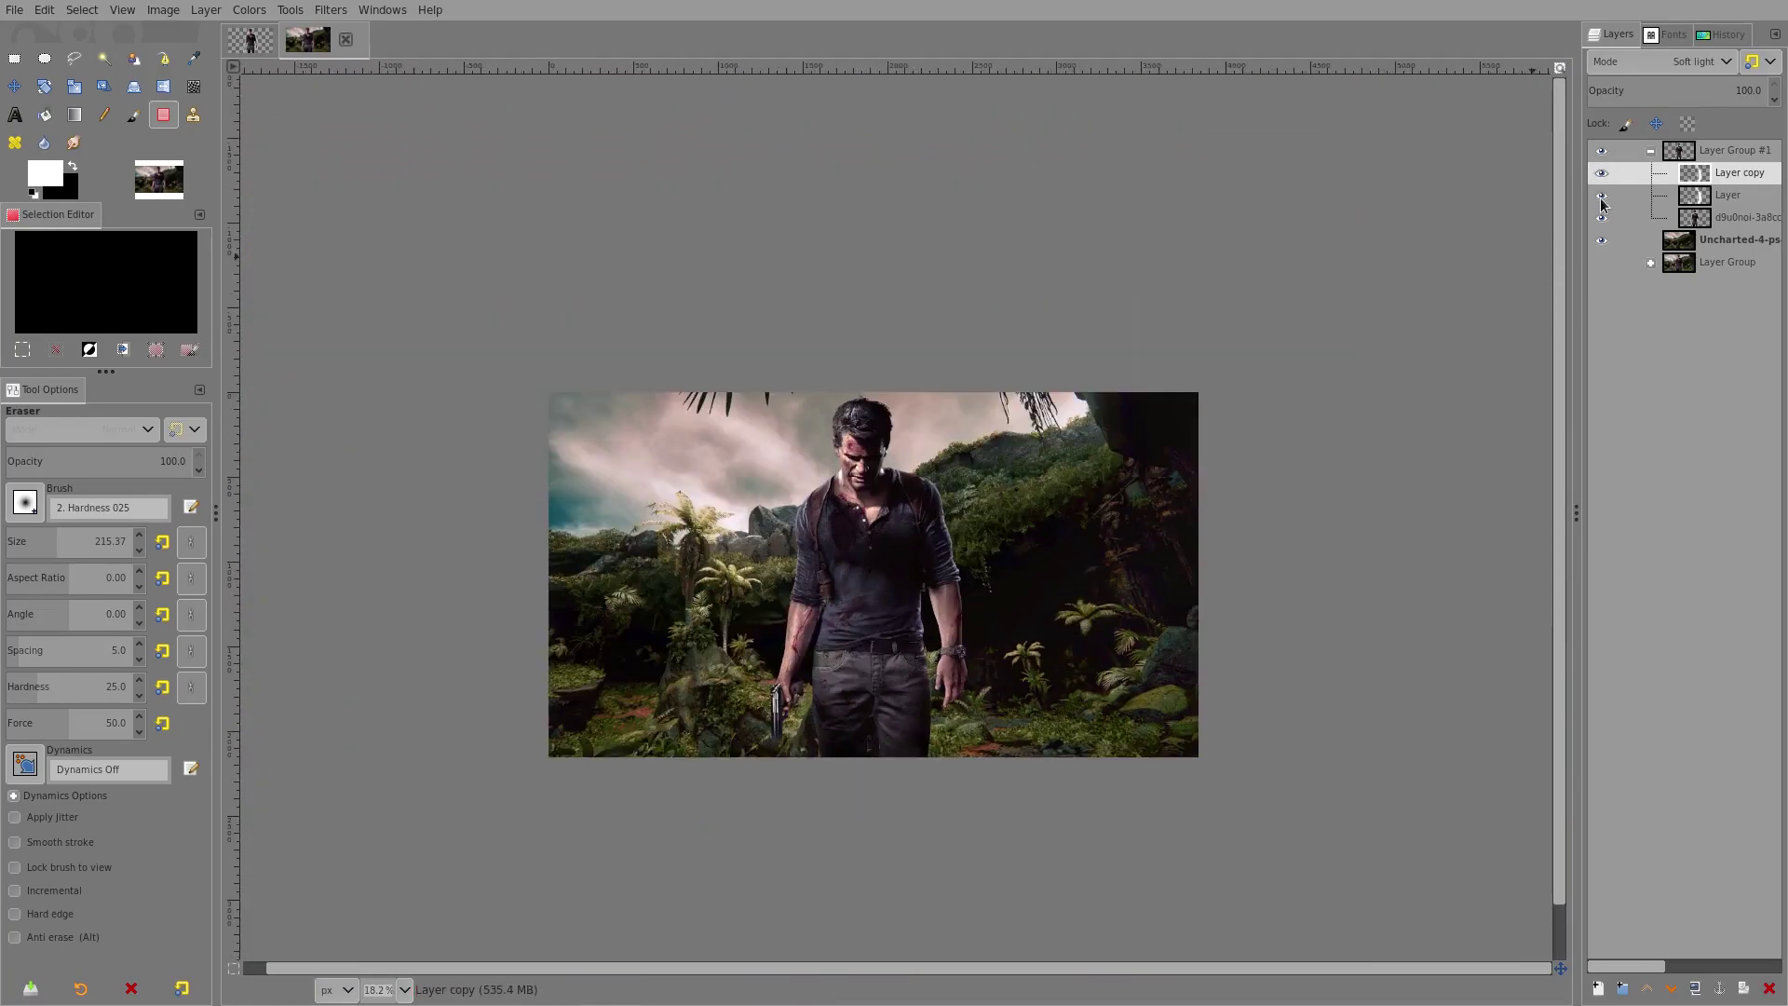
pyautogui.click(1603, 197)
pyautogui.click(1602, 196)
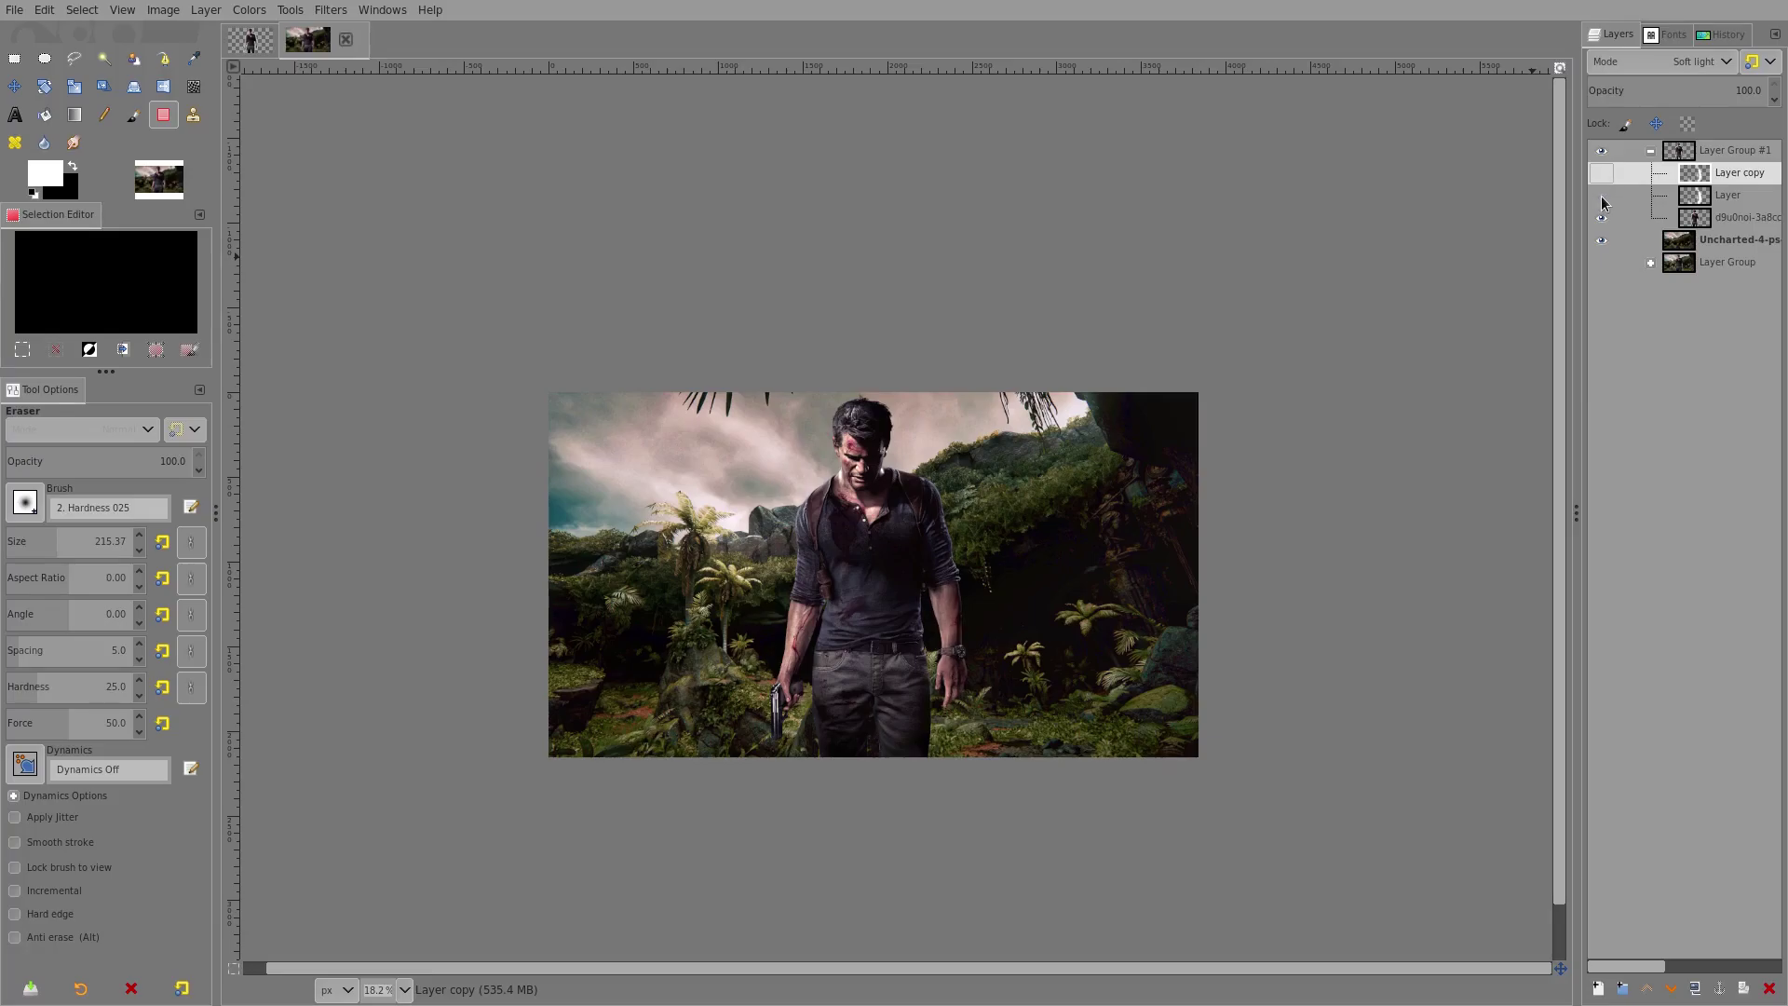
pyautogui.click(1602, 179)
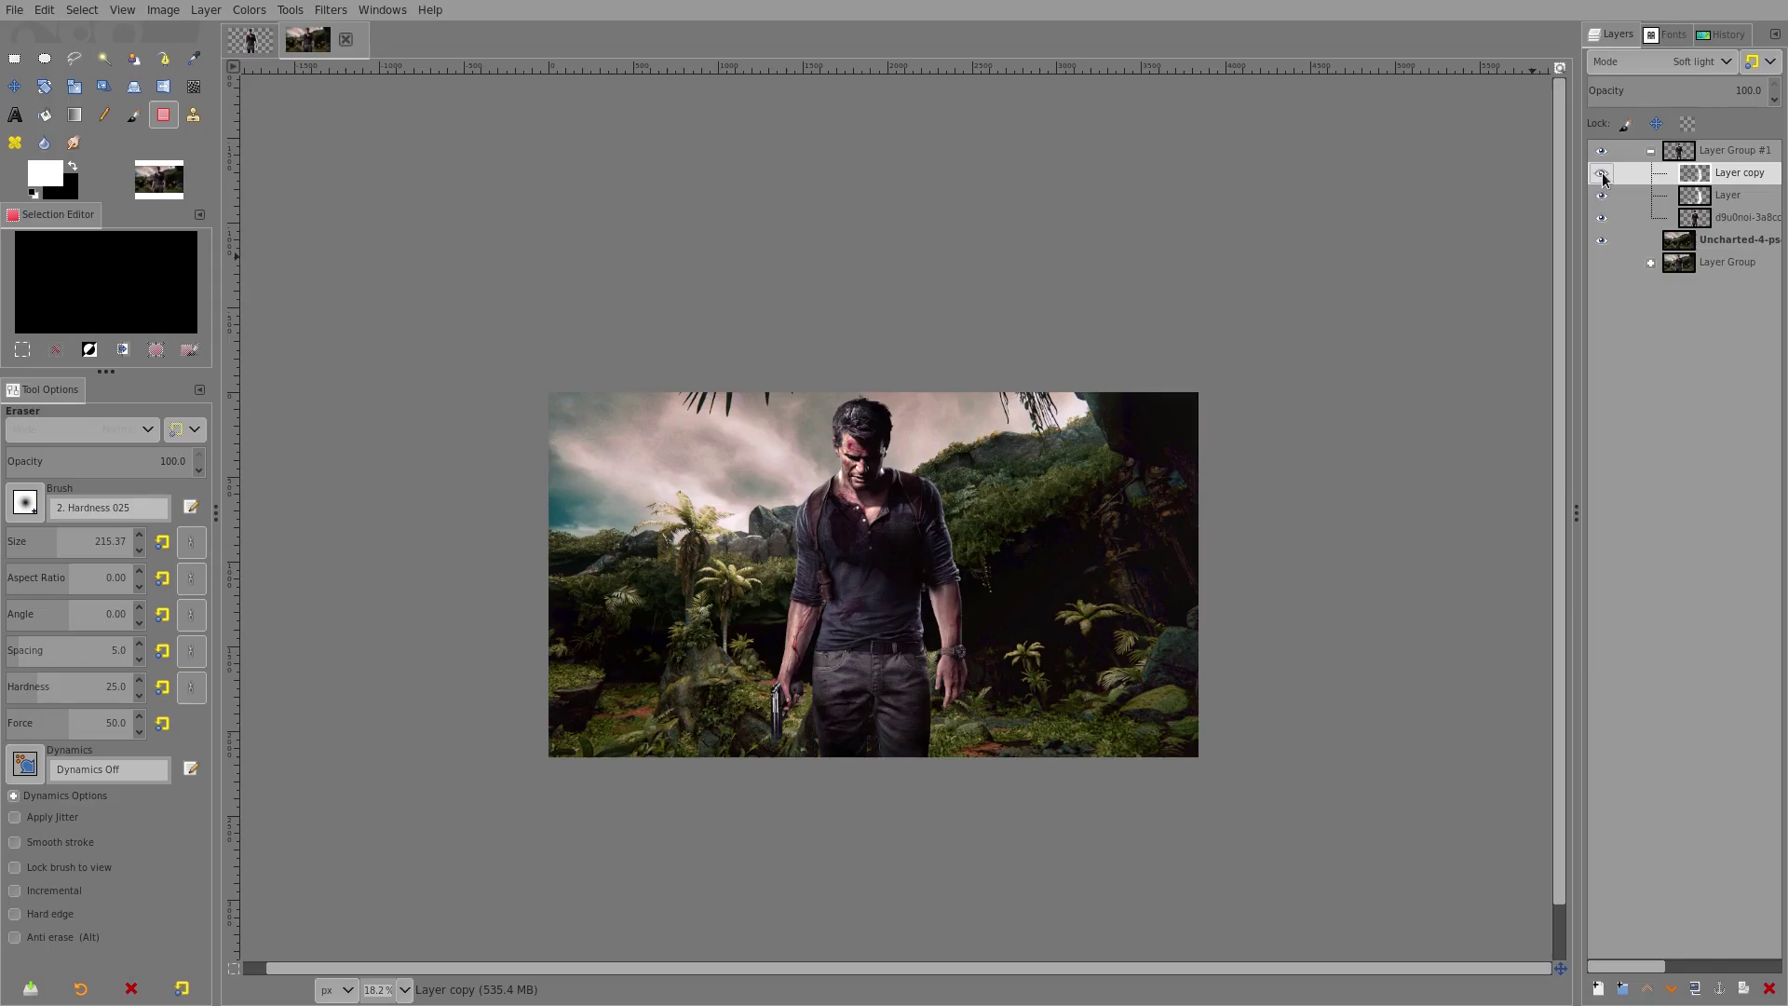
pyautogui.click(1602, 175)
pyautogui.click(1602, 174)
# Raise the saturation of the character layer to 16.1 with Hue-Saturation.
pyautogui.scroll(1, 934, 606)
pyautogui.click(1739, 217)
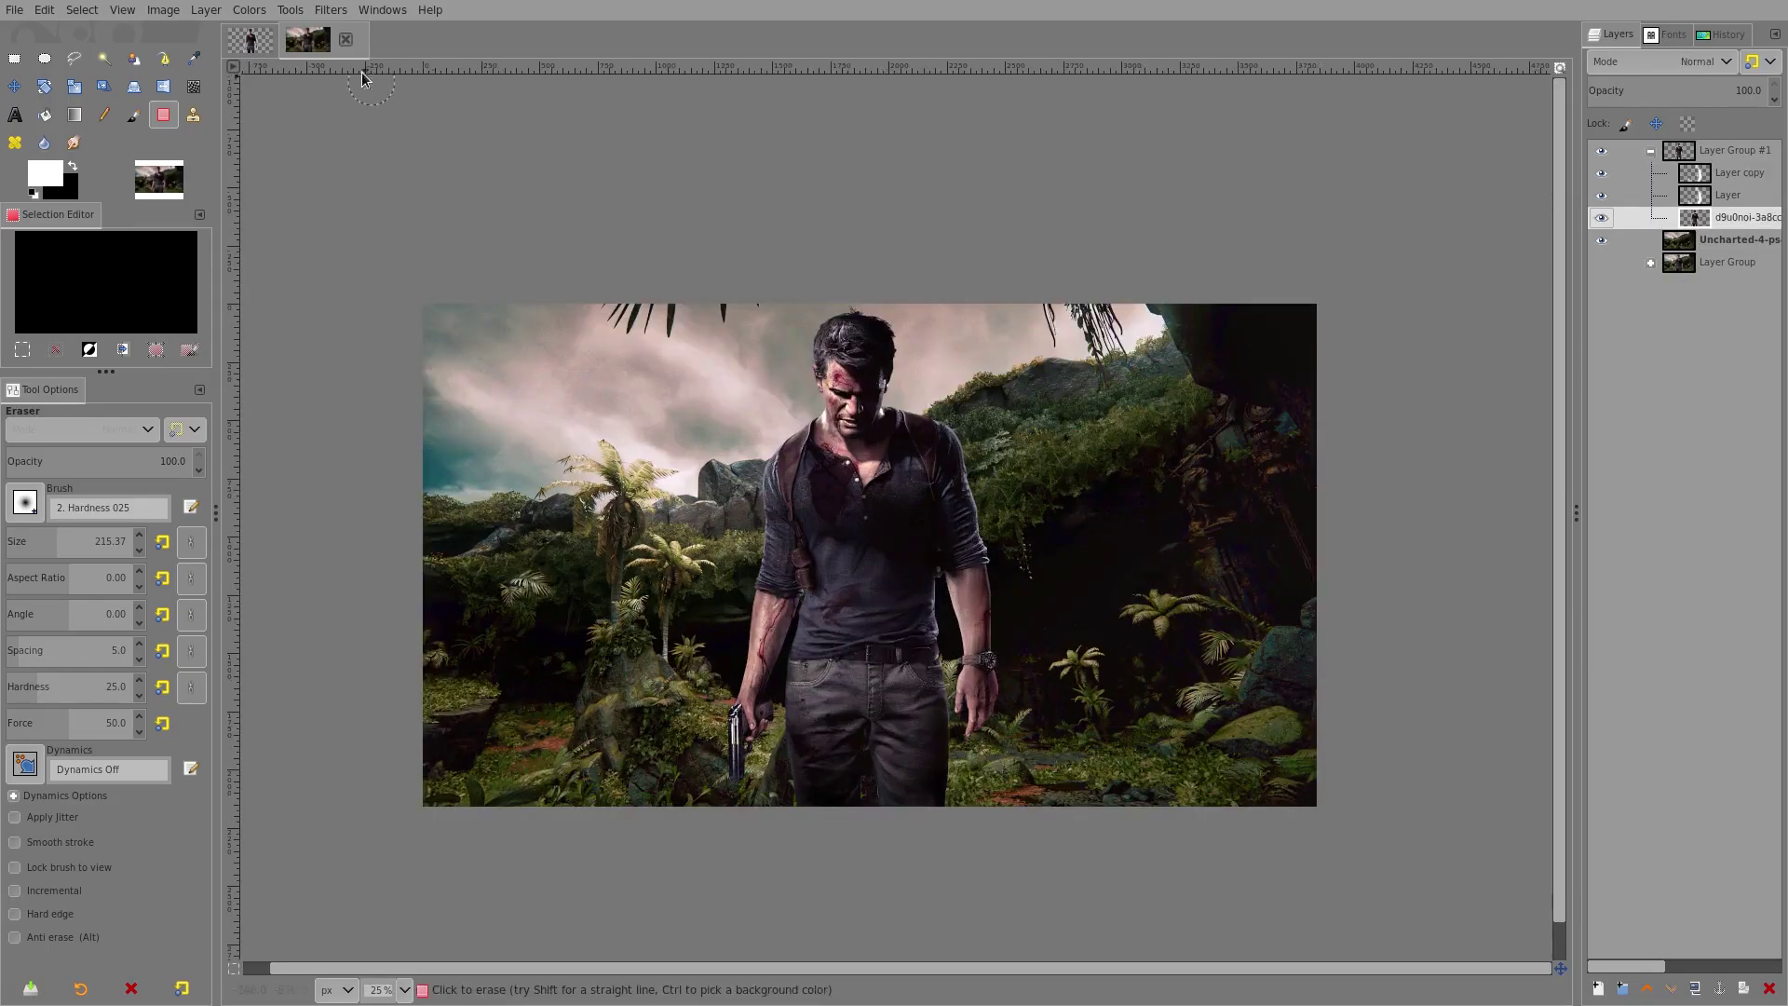
pyautogui.click(249, 10)
pyautogui.click(286, 92)
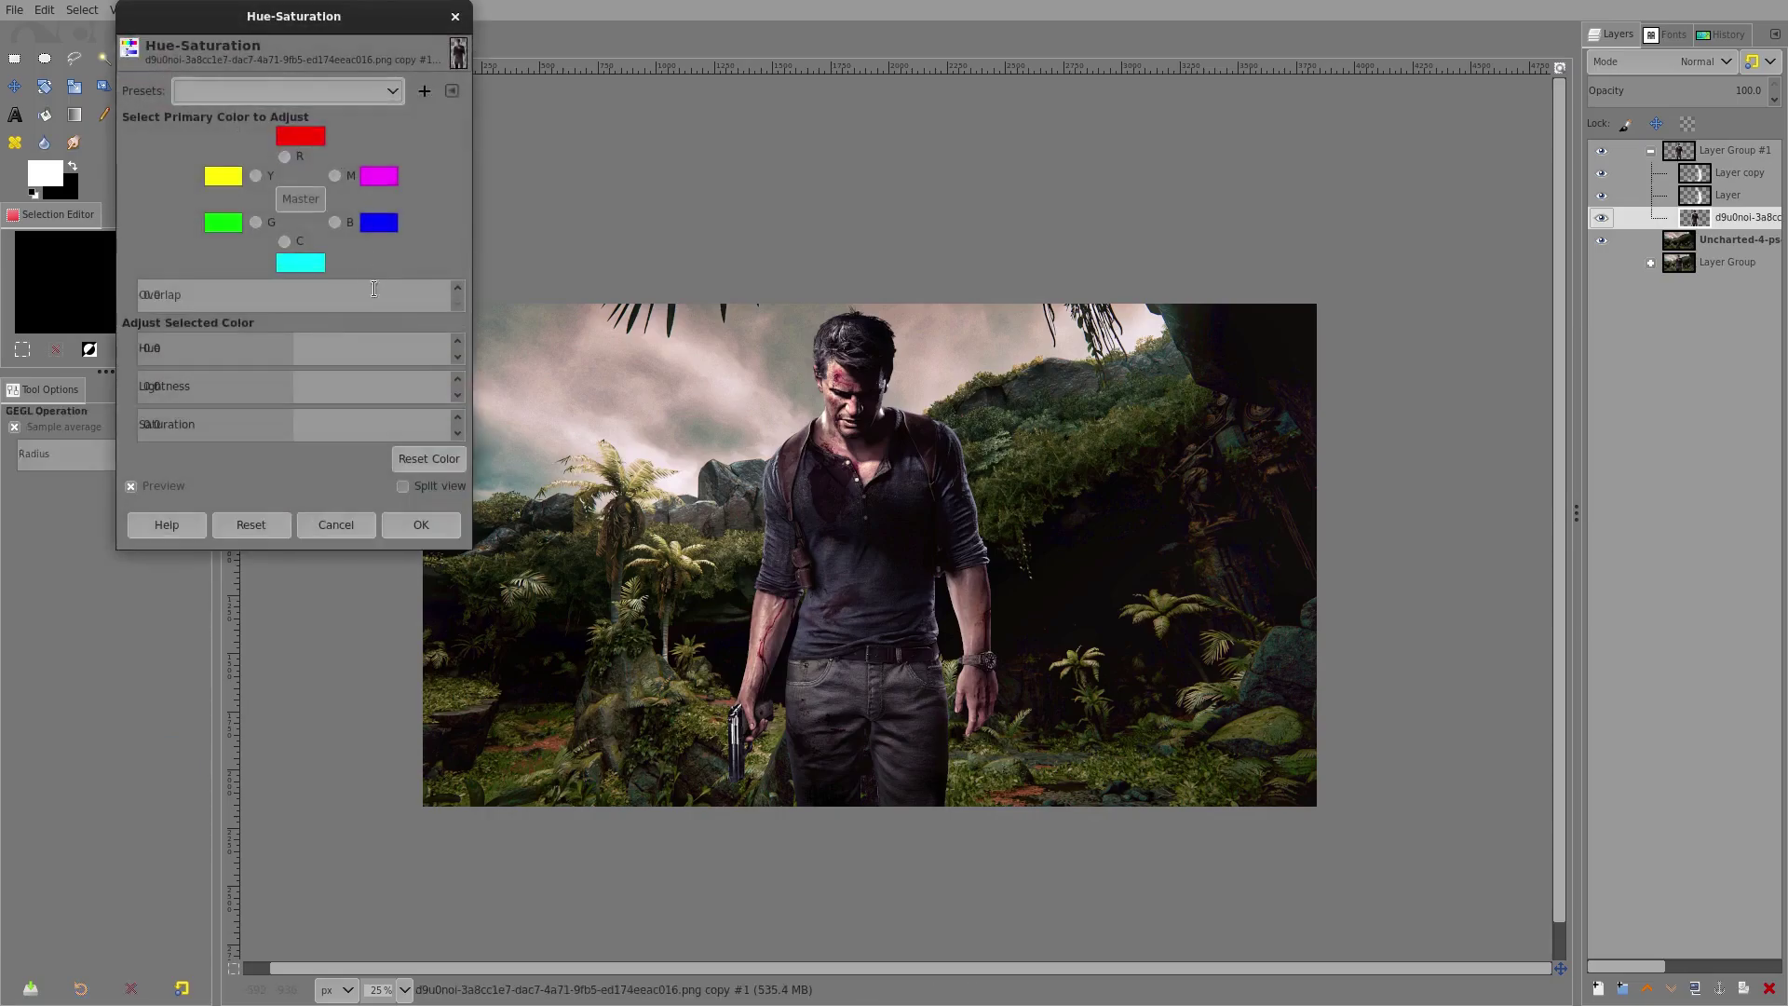
pyautogui.click(237, 9)
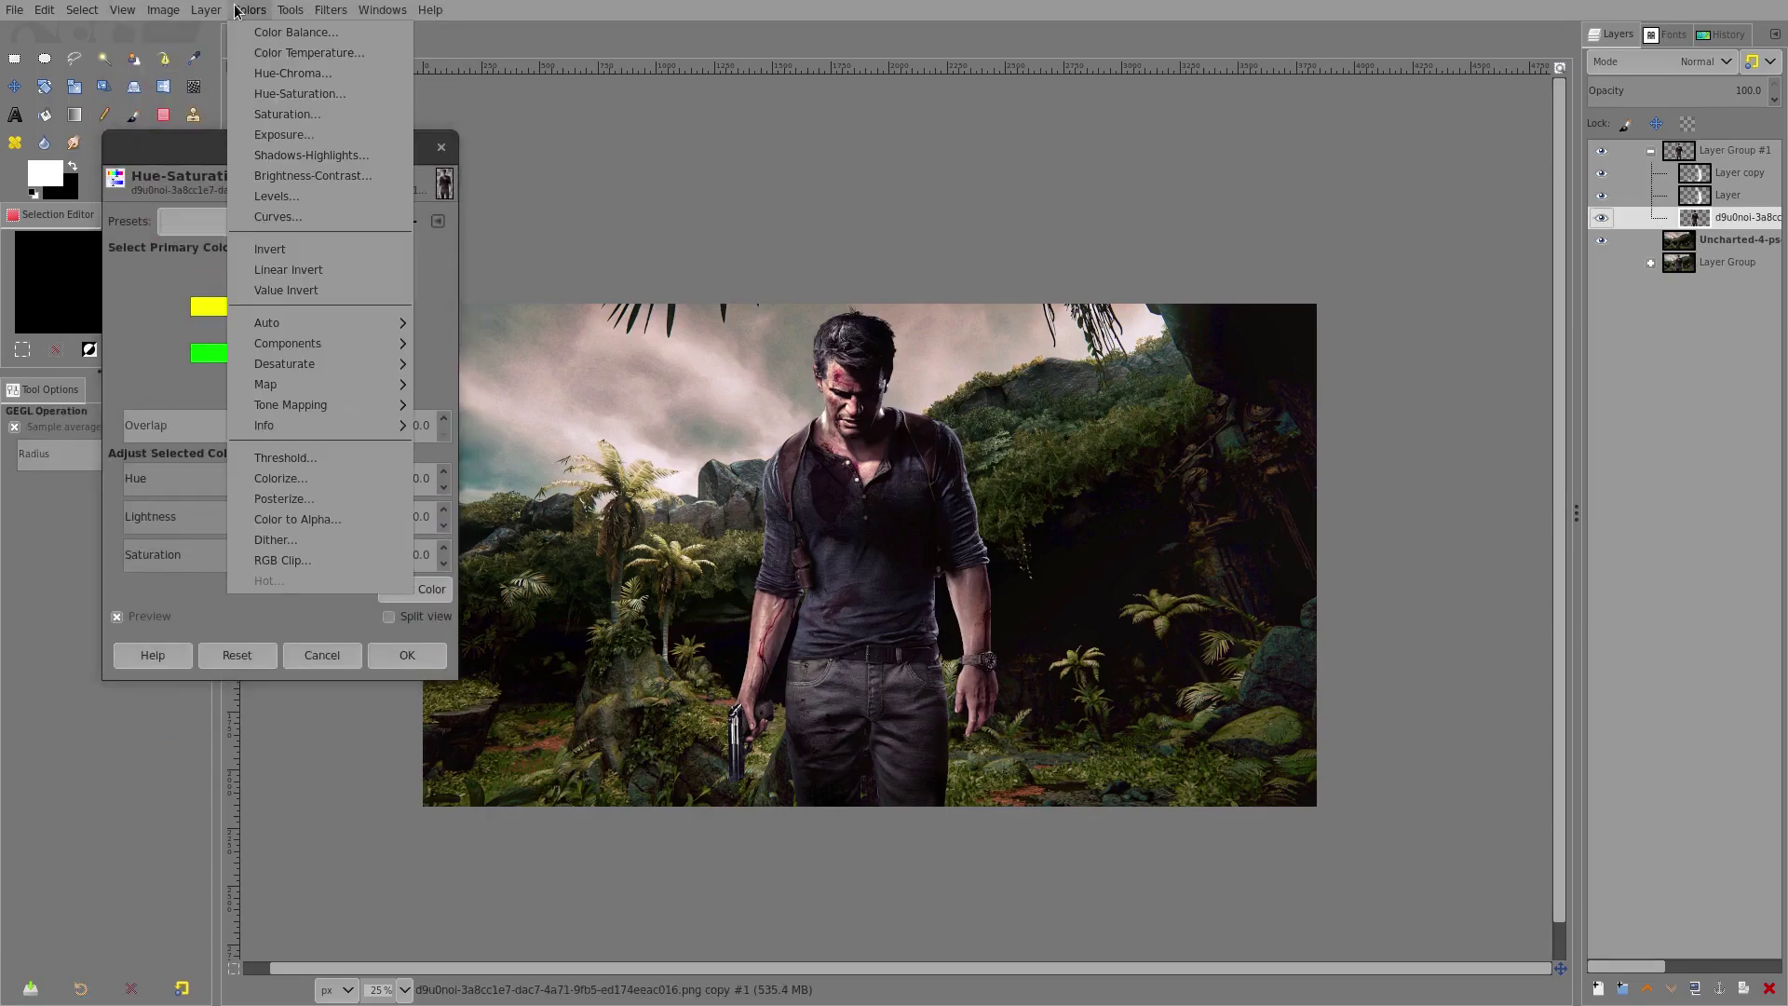
pyautogui.click(118, 159)
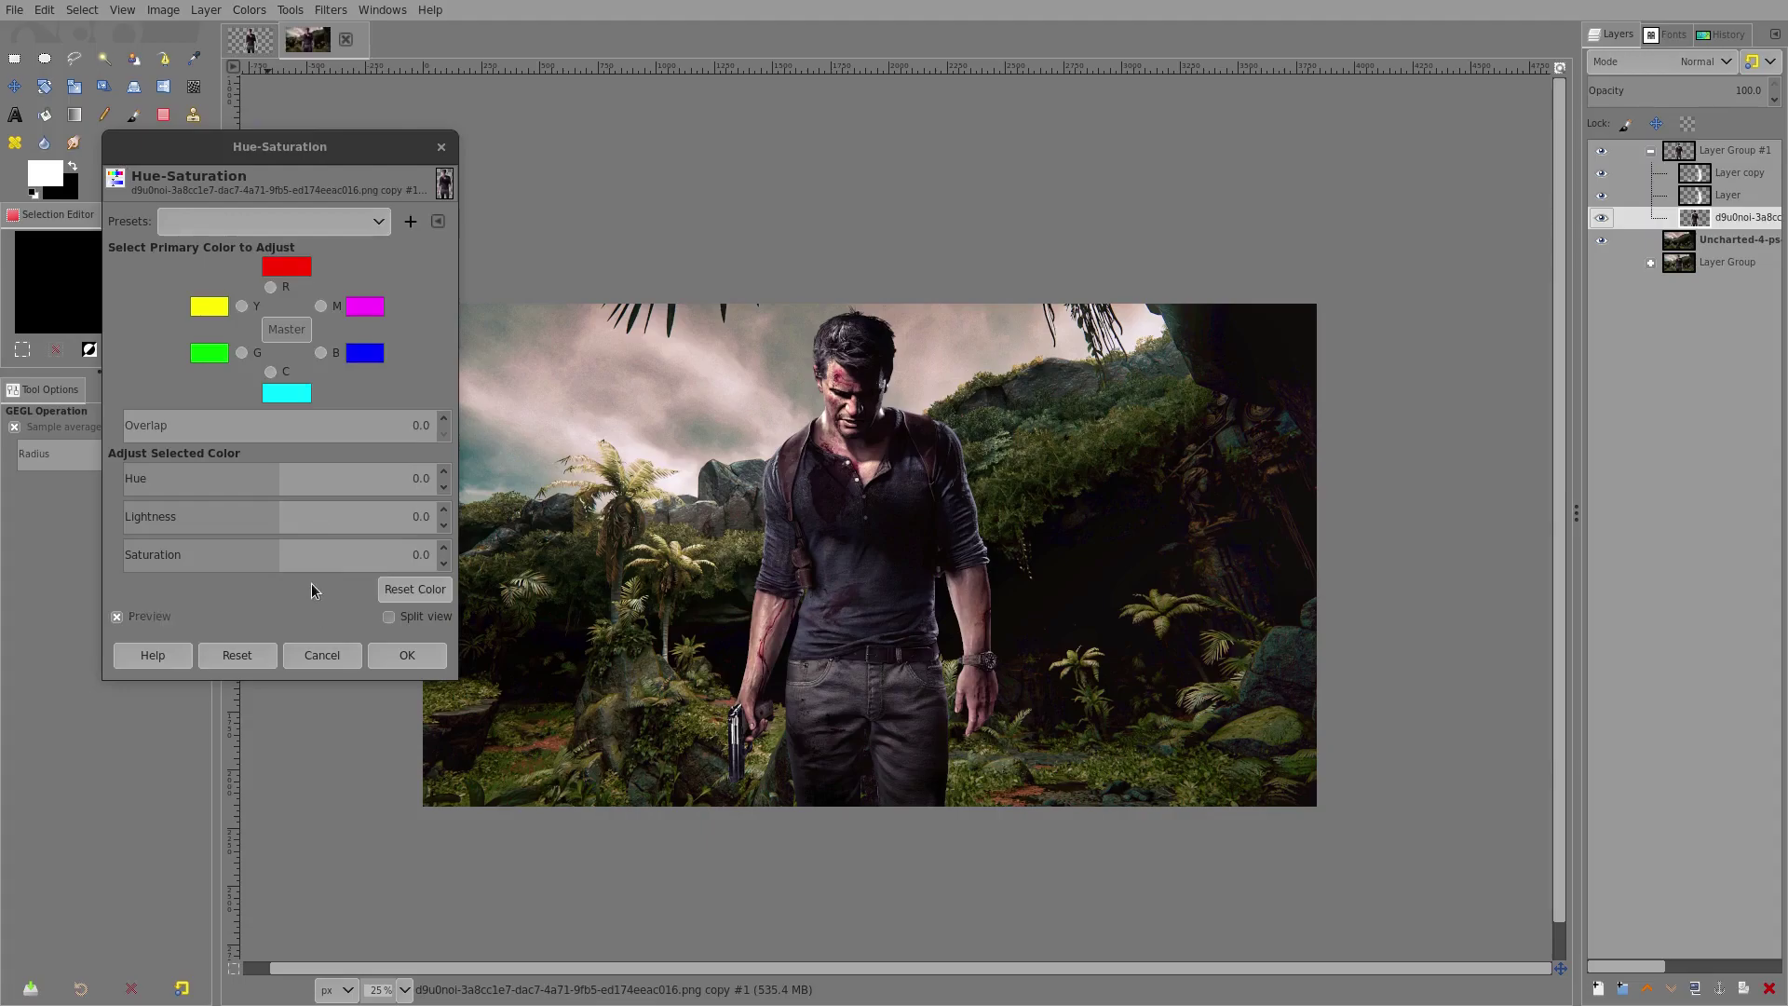
pyautogui.moveTo(279, 552); pyautogui.dragTo(304, 549)
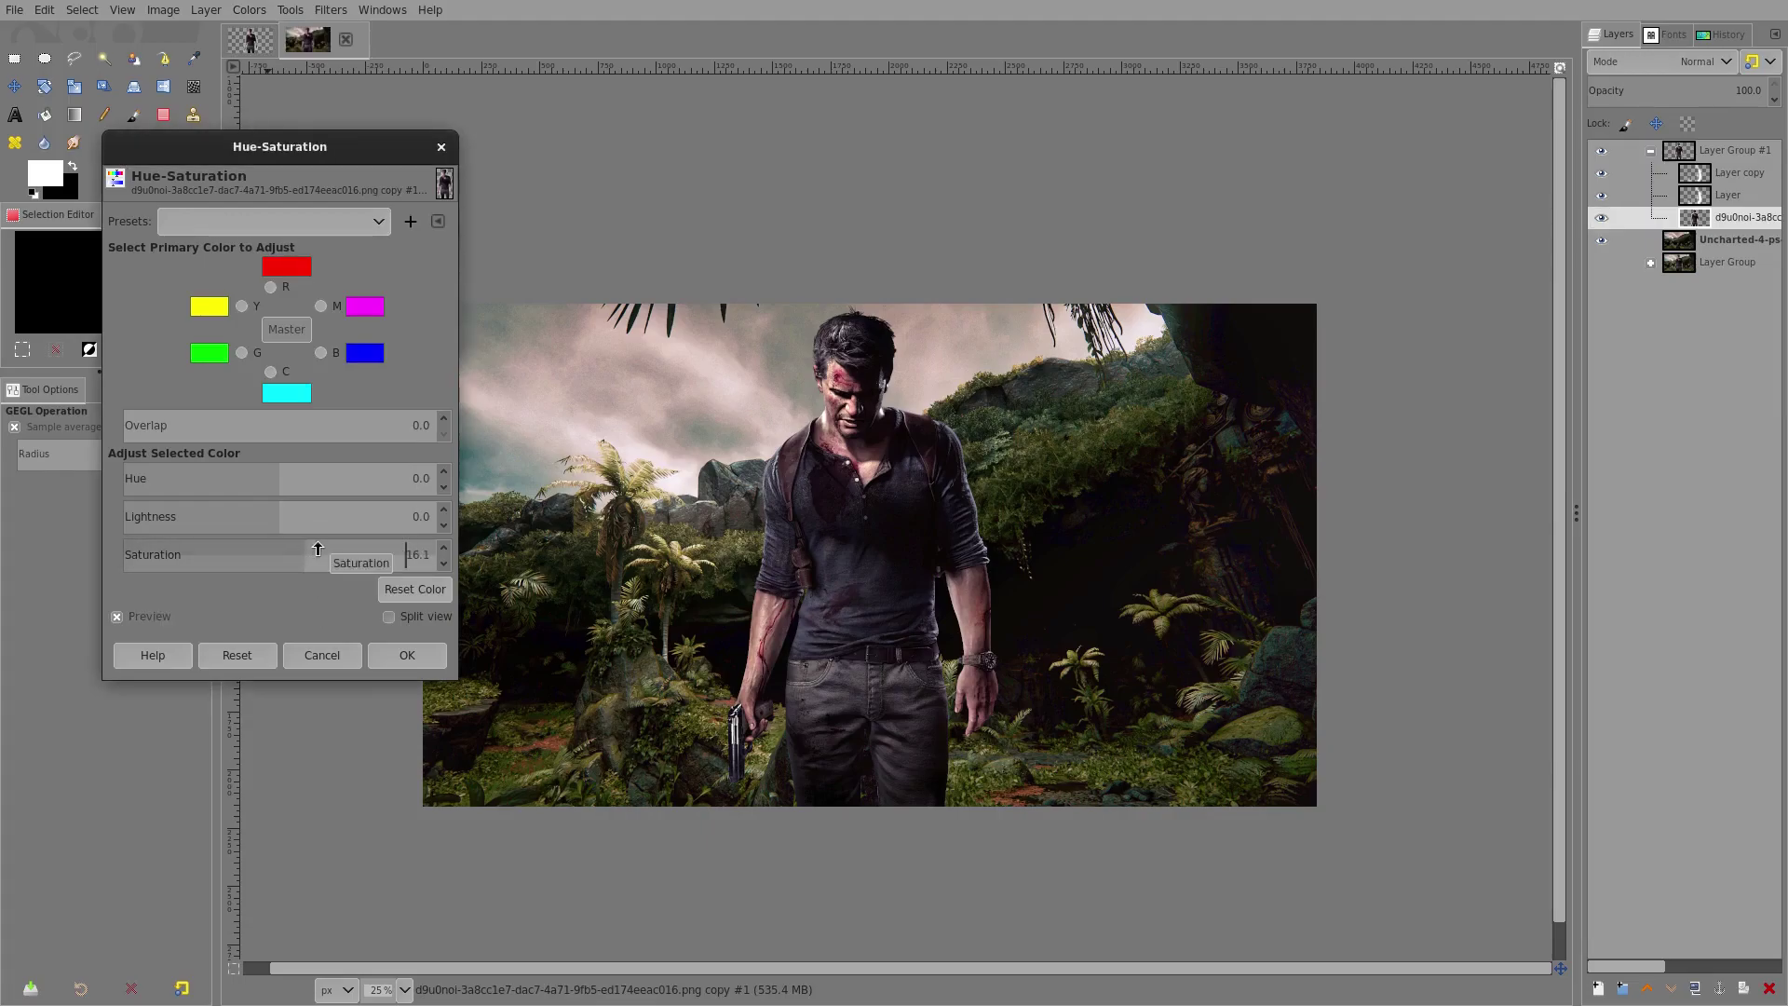
pyautogui.click(318, 549)
pyautogui.click(407, 655)
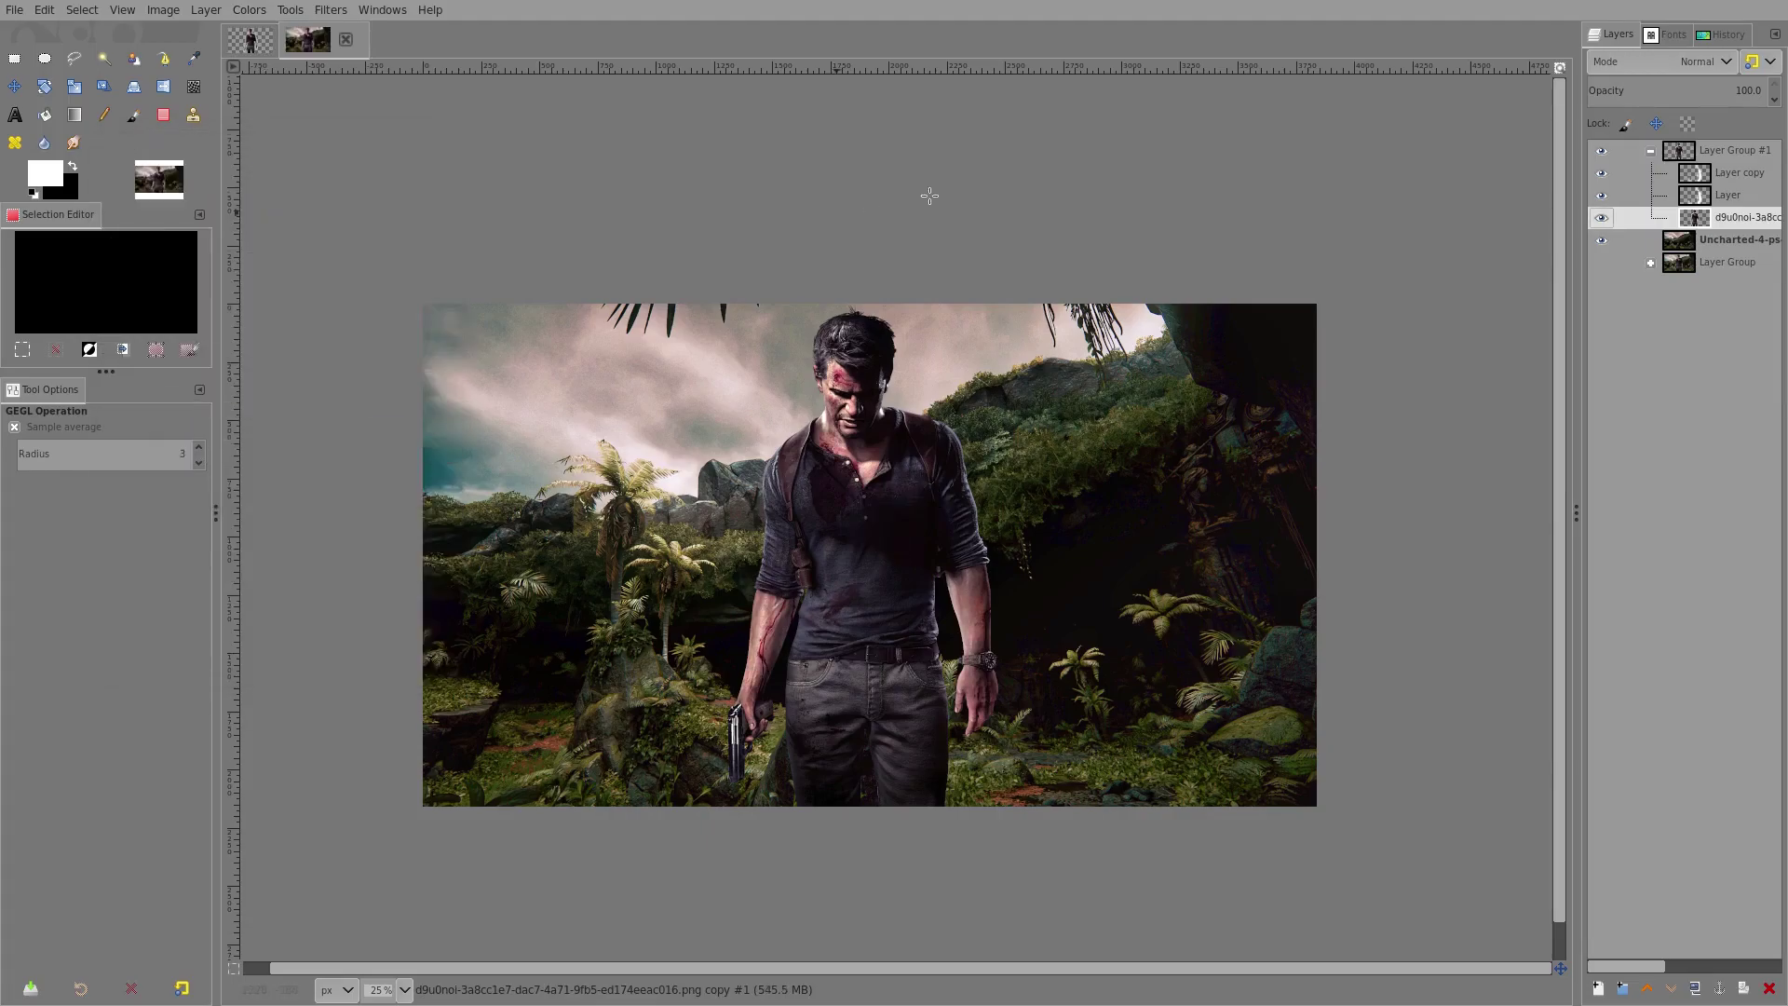
# Raise the saturation of the jungle background layer to about 15 with Hue-Saturation.
pyautogui.scroll(-2, 948, 716)
pyautogui.scroll(4, 948, 715)
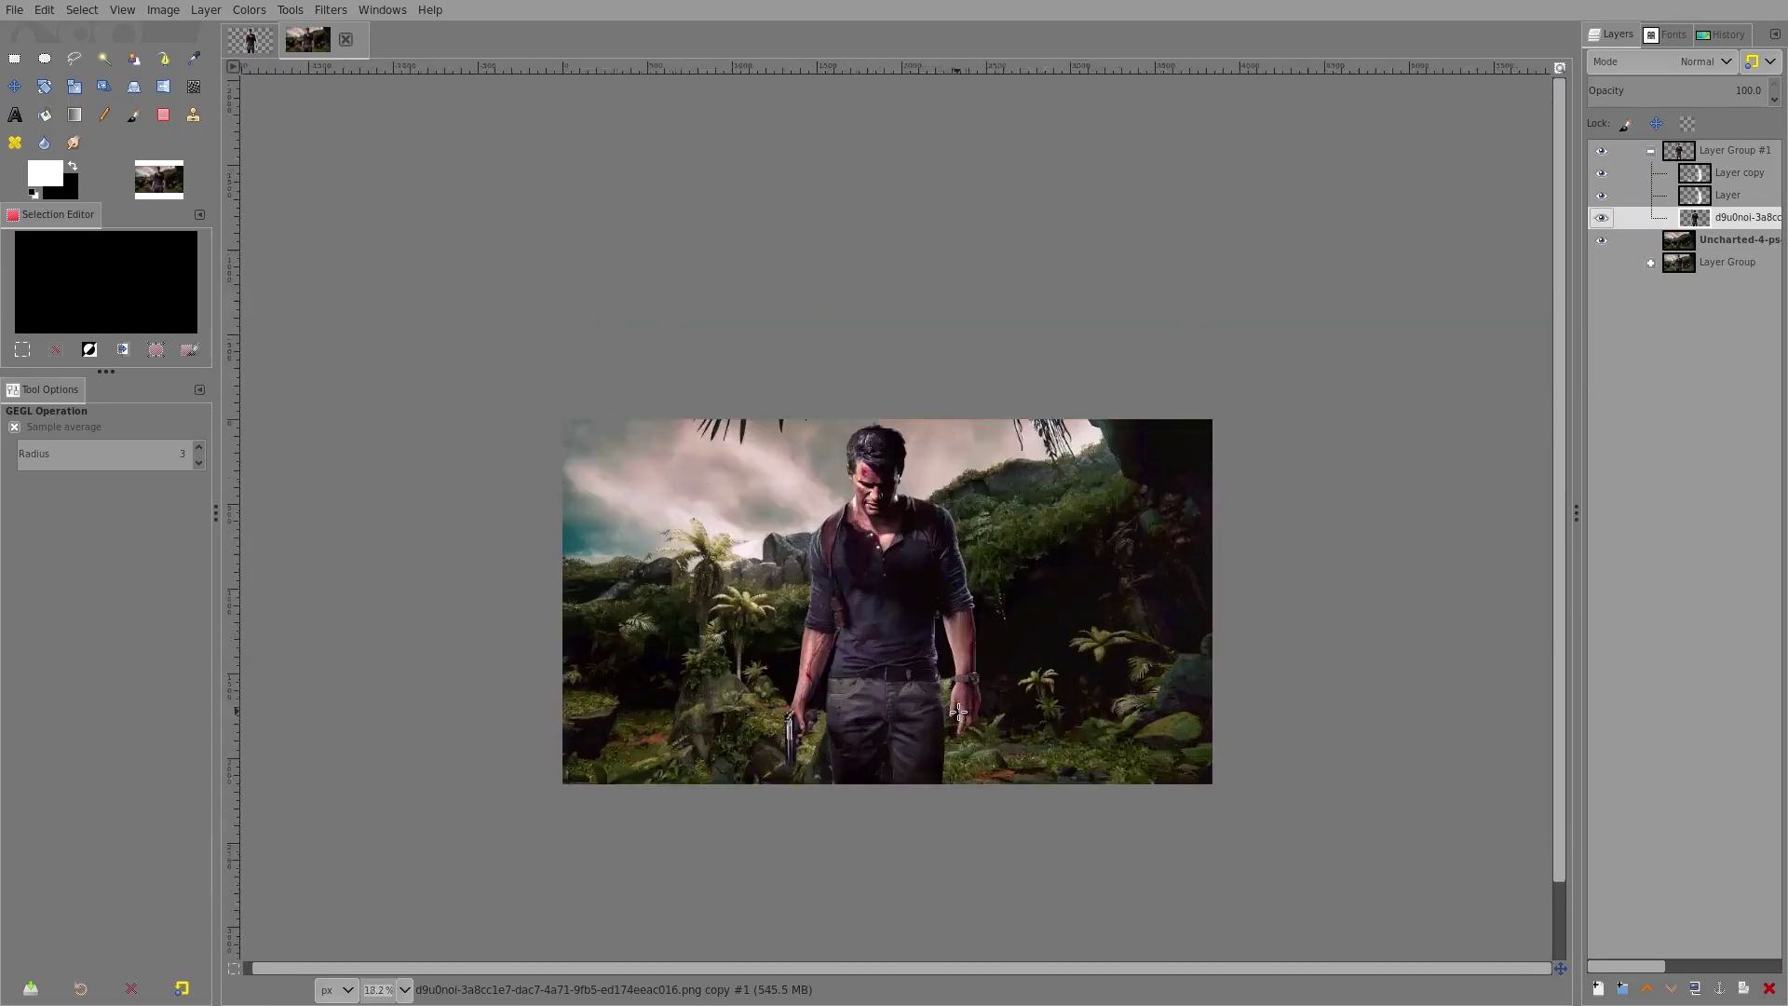
pyautogui.click(1672, 244)
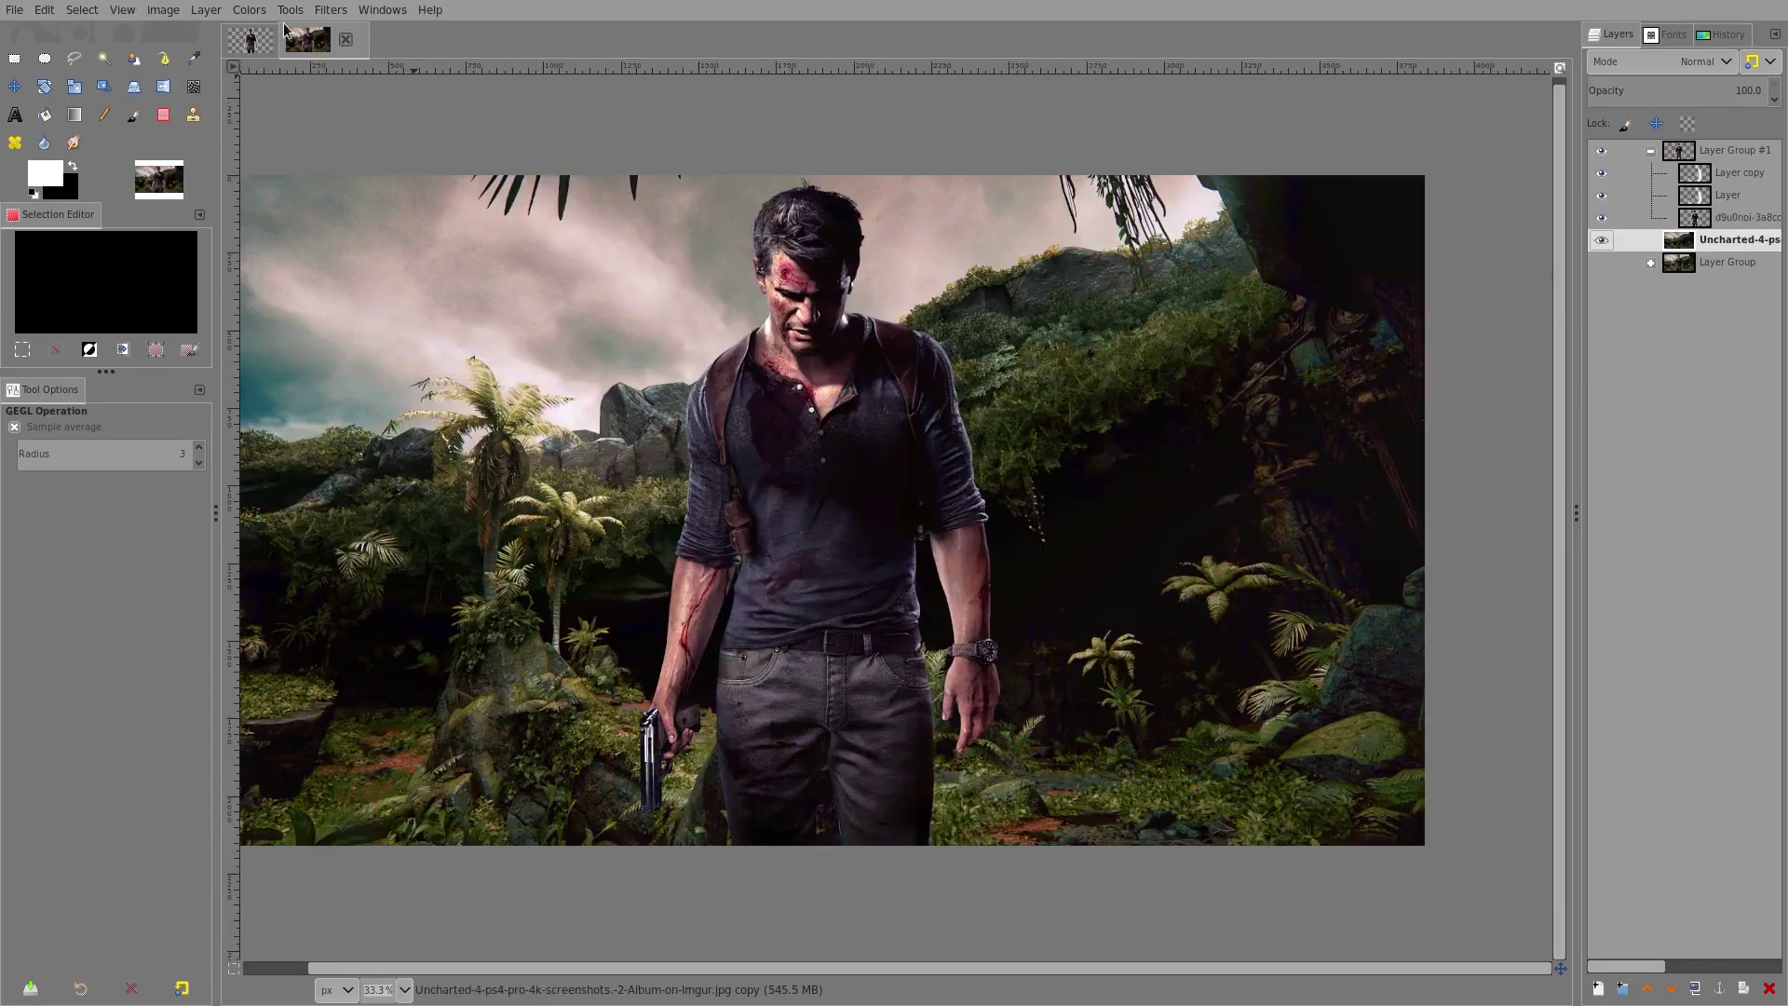
pyautogui.click(249, 11)
pyautogui.click(274, 93)
pyautogui.click(296, 549)
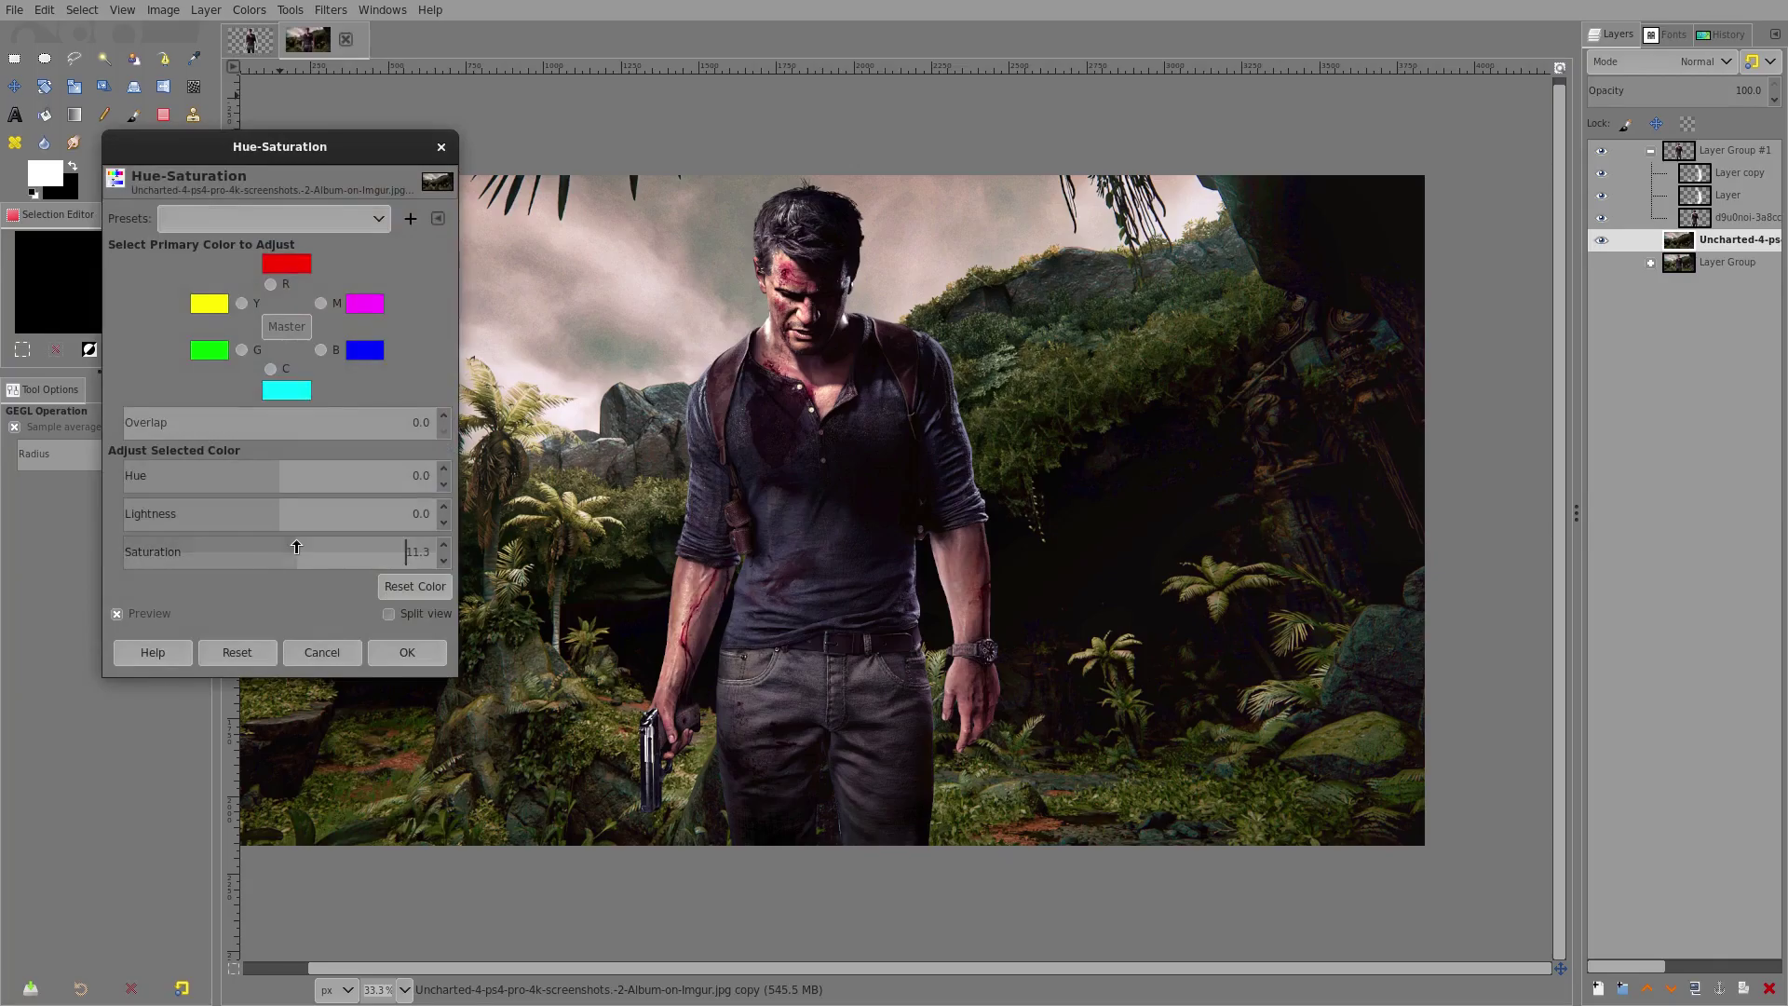
pyautogui.click(407, 651)
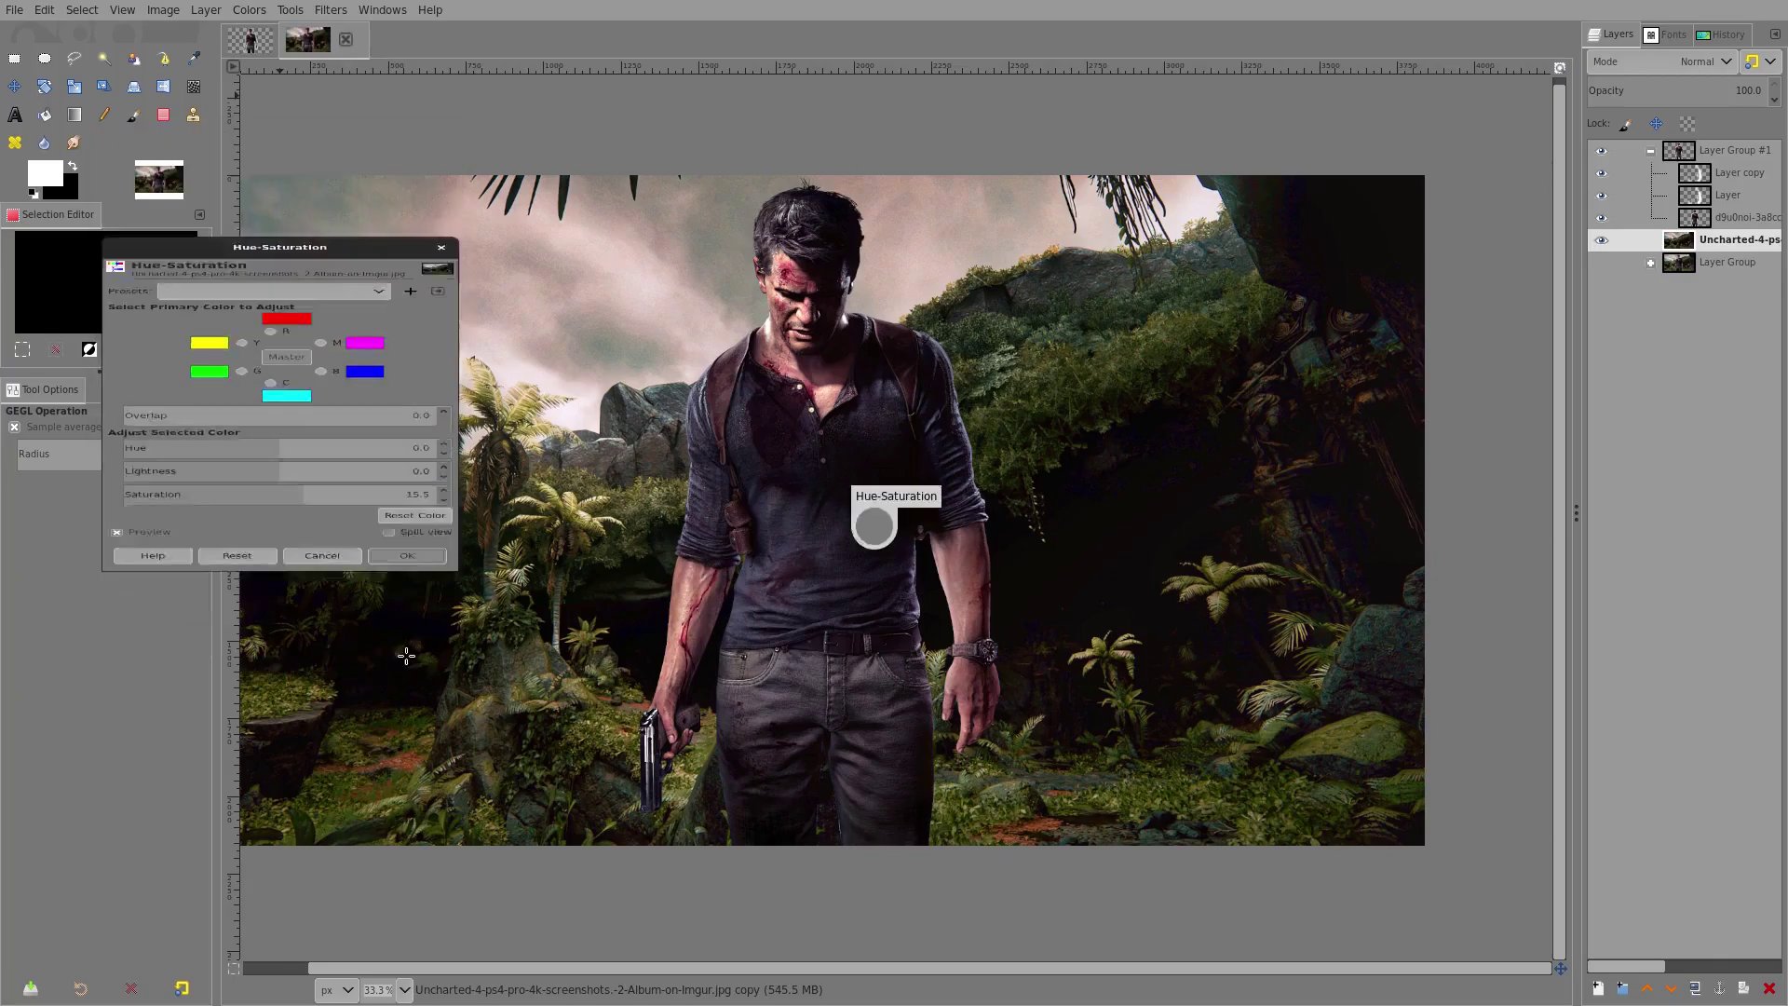
# Create a new layer group at the top of the stack and nest the character's layer group inside it.
pyautogui.scroll(-4, 788, 679)
pyautogui.scroll(2, 788, 680)
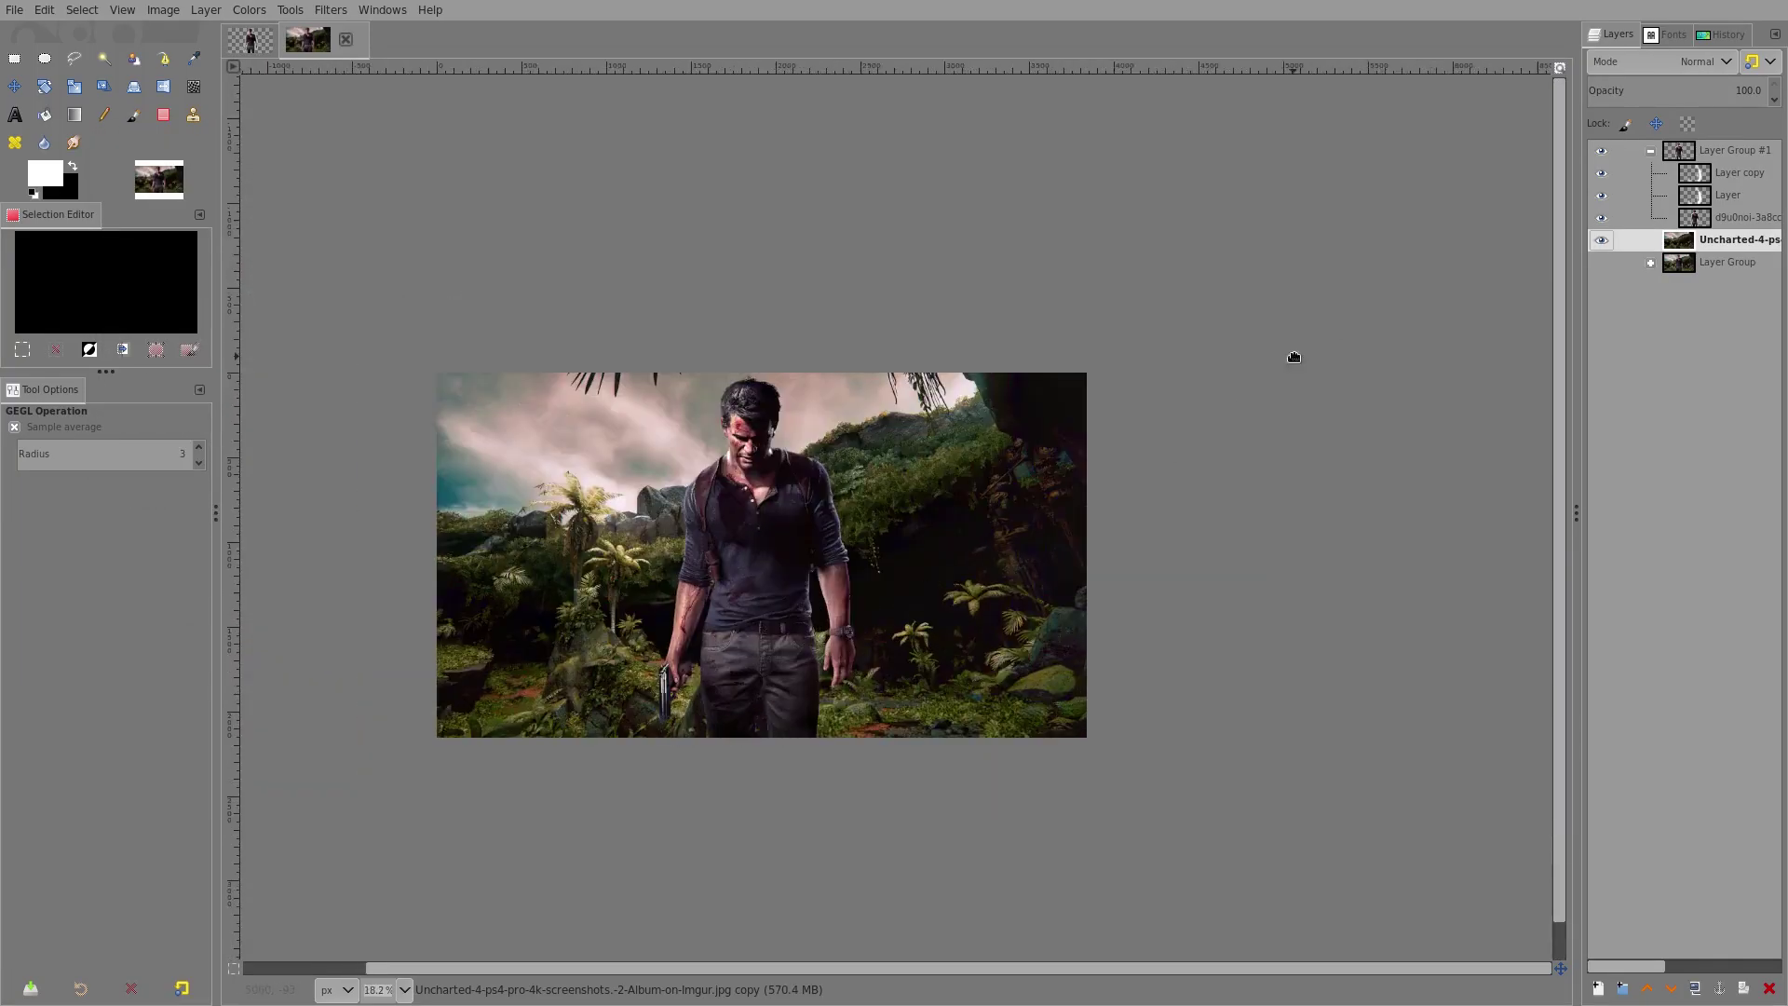
pyautogui.moveTo(1294, 356); pyautogui.dragTo(1331, 361)
pyautogui.rightClick(1666, 158)
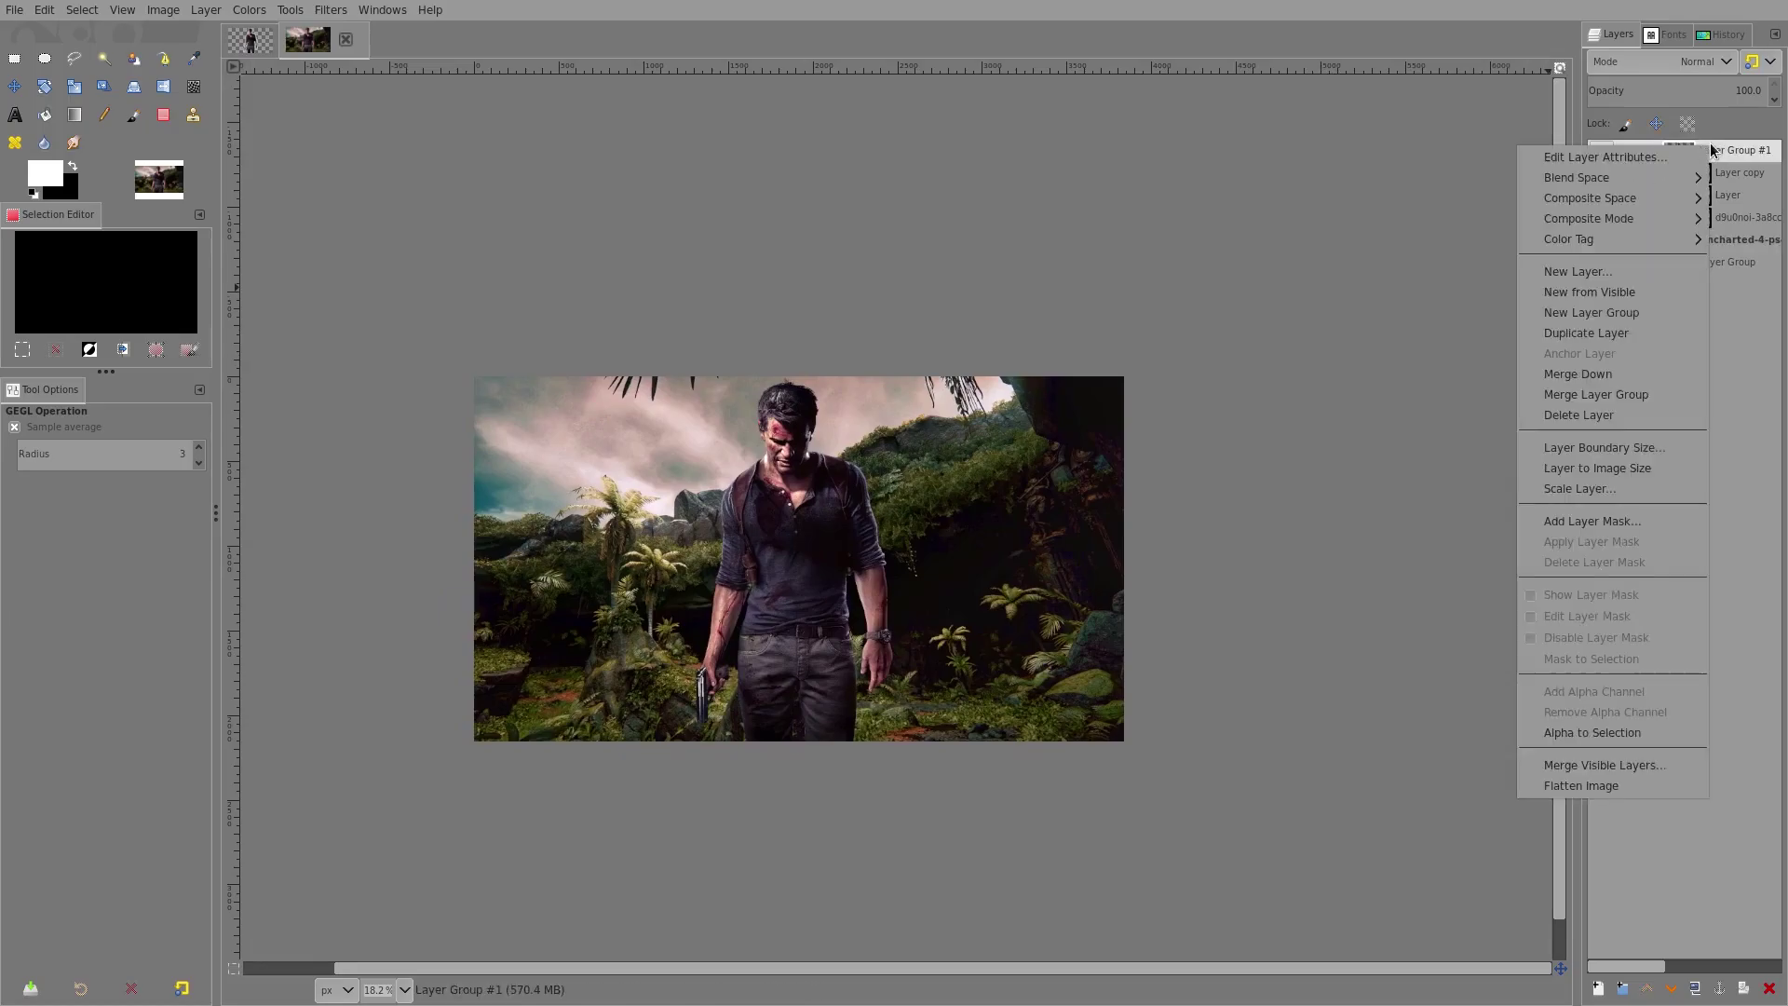
pyautogui.click(1631, 311)
pyautogui.moveTo(1716, 174)
pyautogui.mouseDown()
pyautogui.moveTo(1711, 143)
pyautogui.moveTo(1694, 155)
pyautogui.mouseUp()
pyautogui.click(1650, 173)
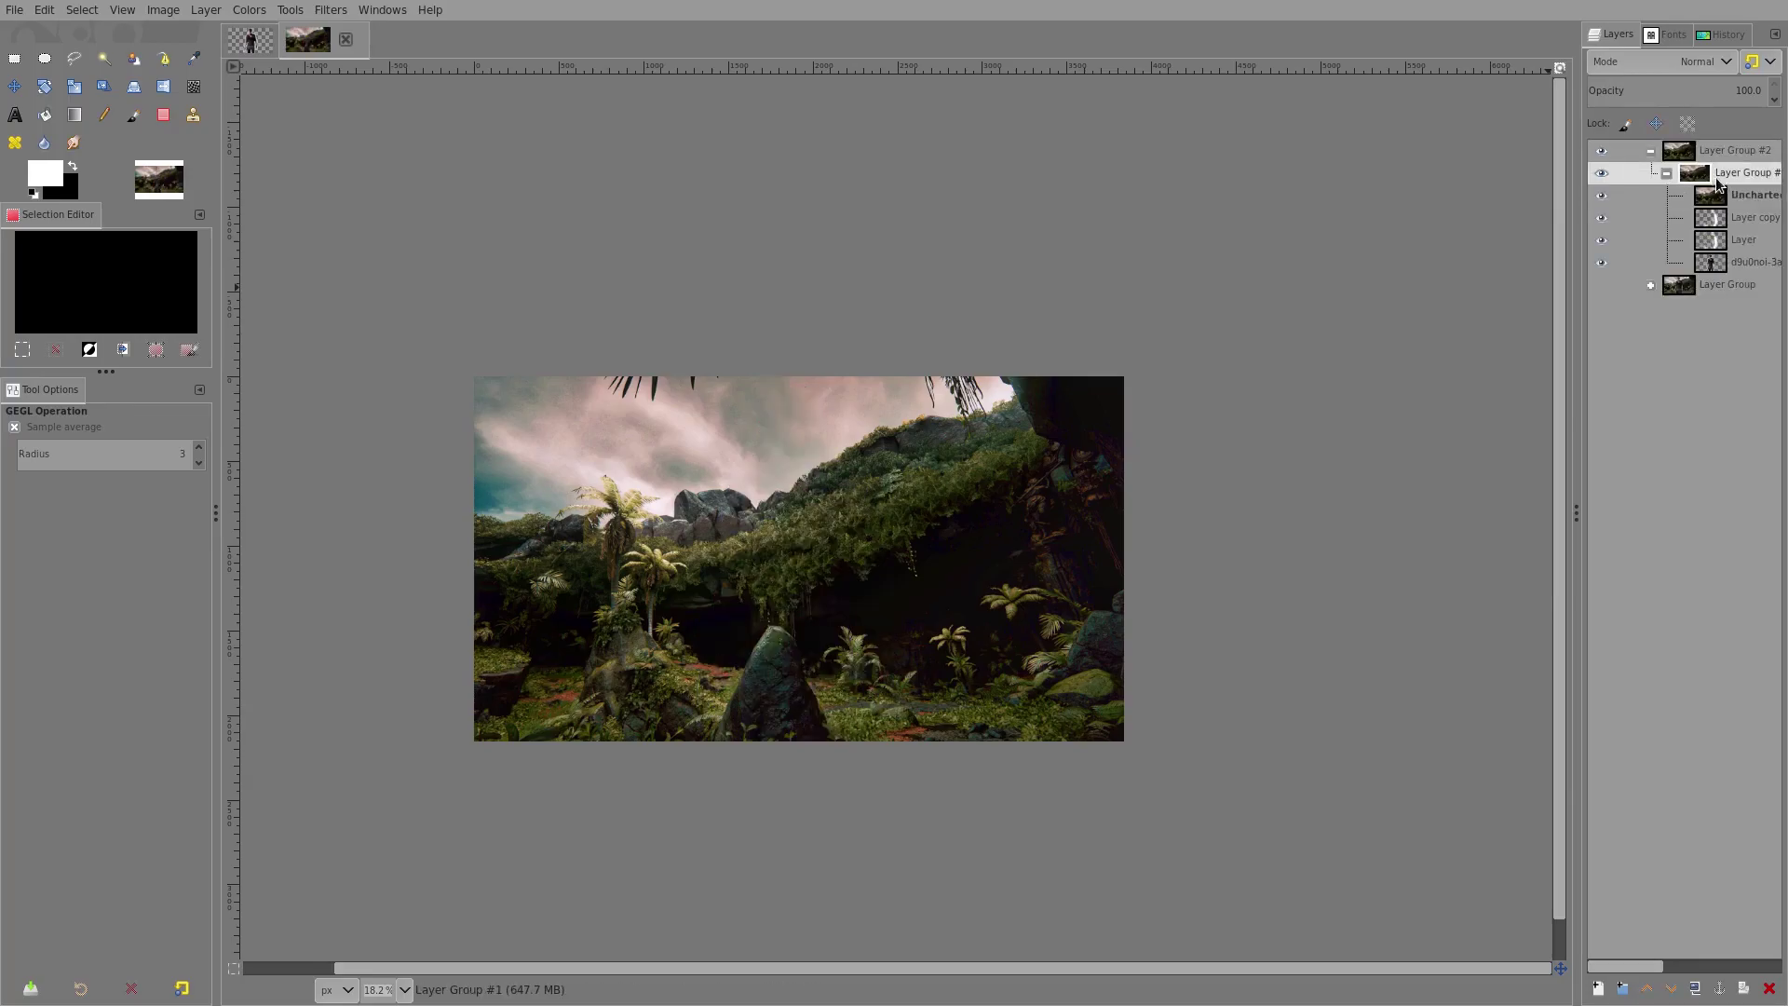
# Move the color-matched jungle background layer into the new outer group, directly below the character's group, and collapse the groups.
pyautogui.moveTo(1734, 200); pyautogui.dragTo(1740, 270)
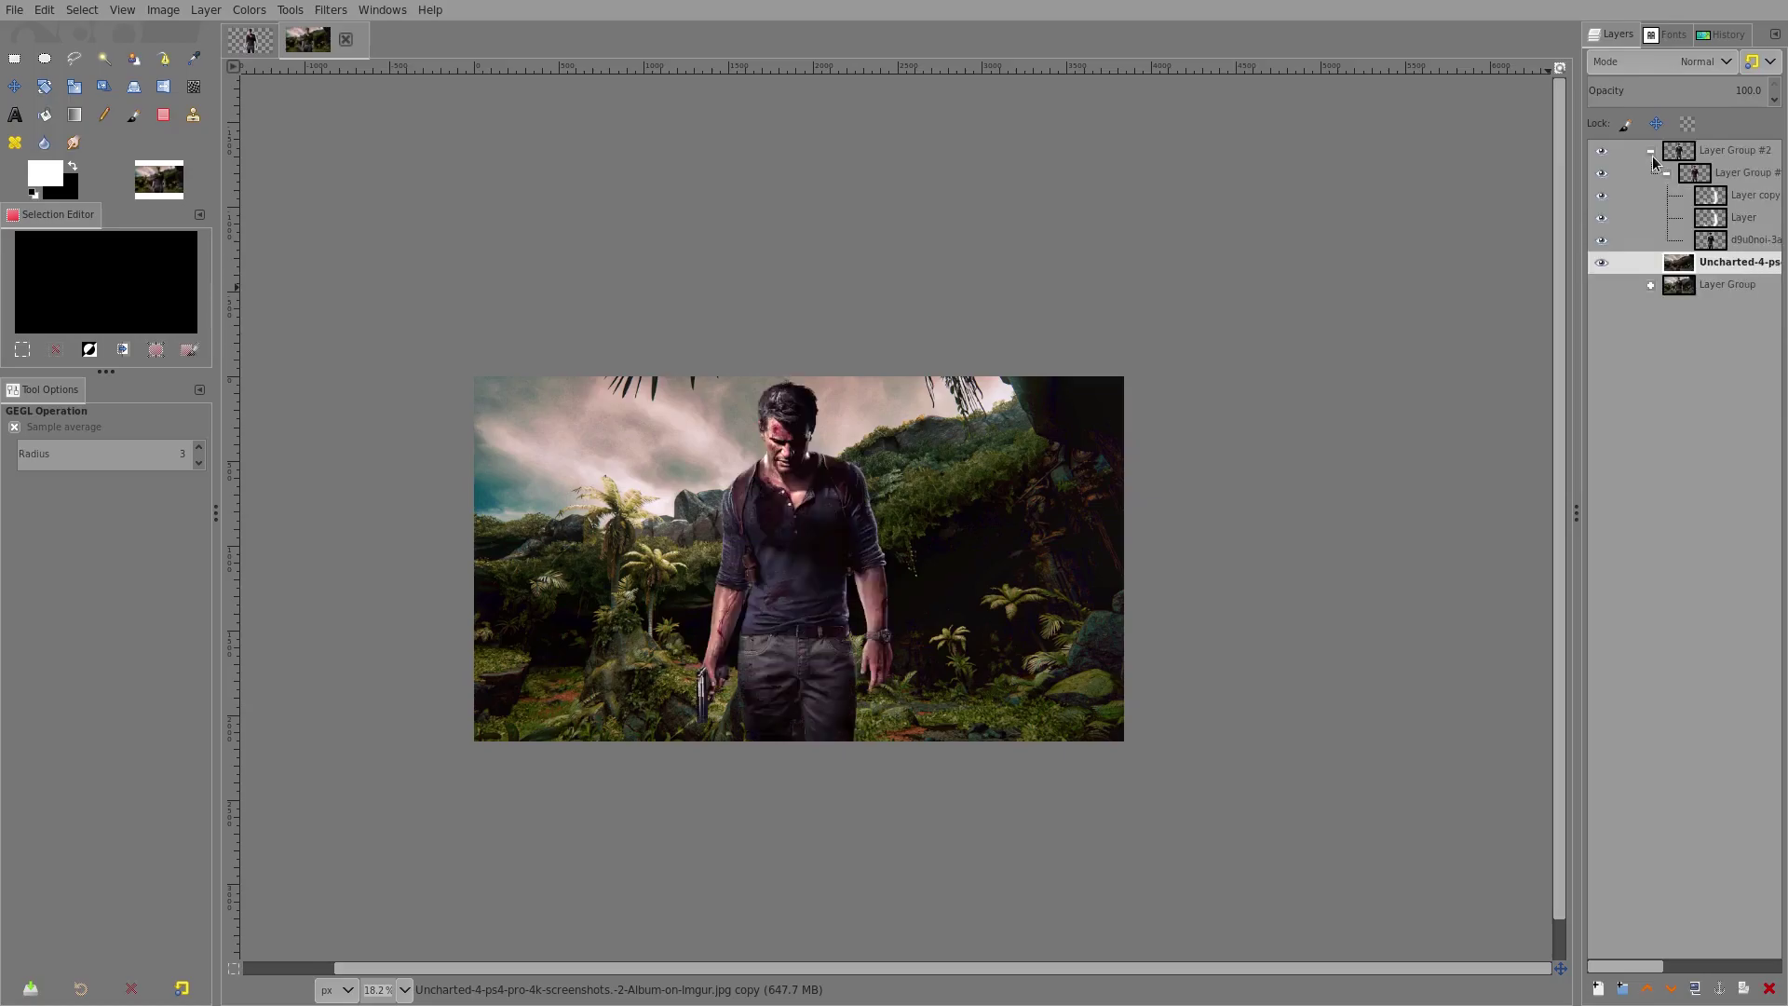
pyautogui.click(1651, 152)
pyautogui.moveTo(1688, 172); pyautogui.dragTo(1753, 280)
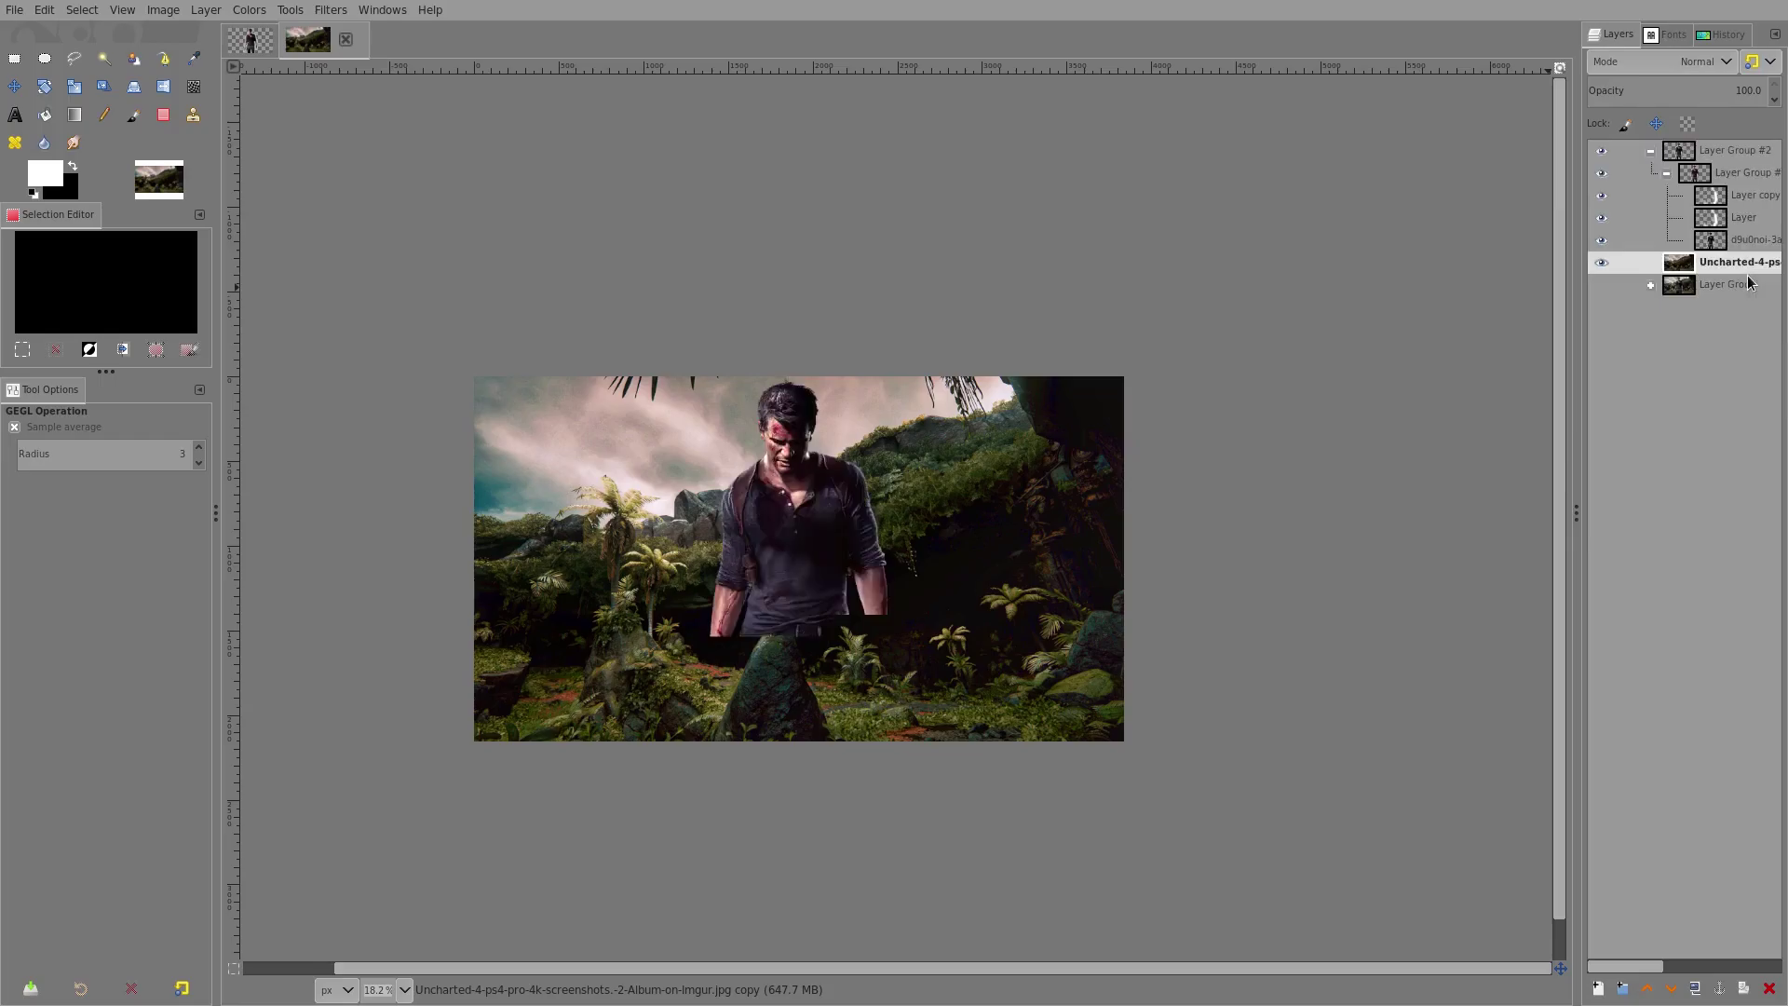
pyautogui.click(1651, 152)
pyautogui.click(1651, 151)
pyautogui.click(1651, 152)
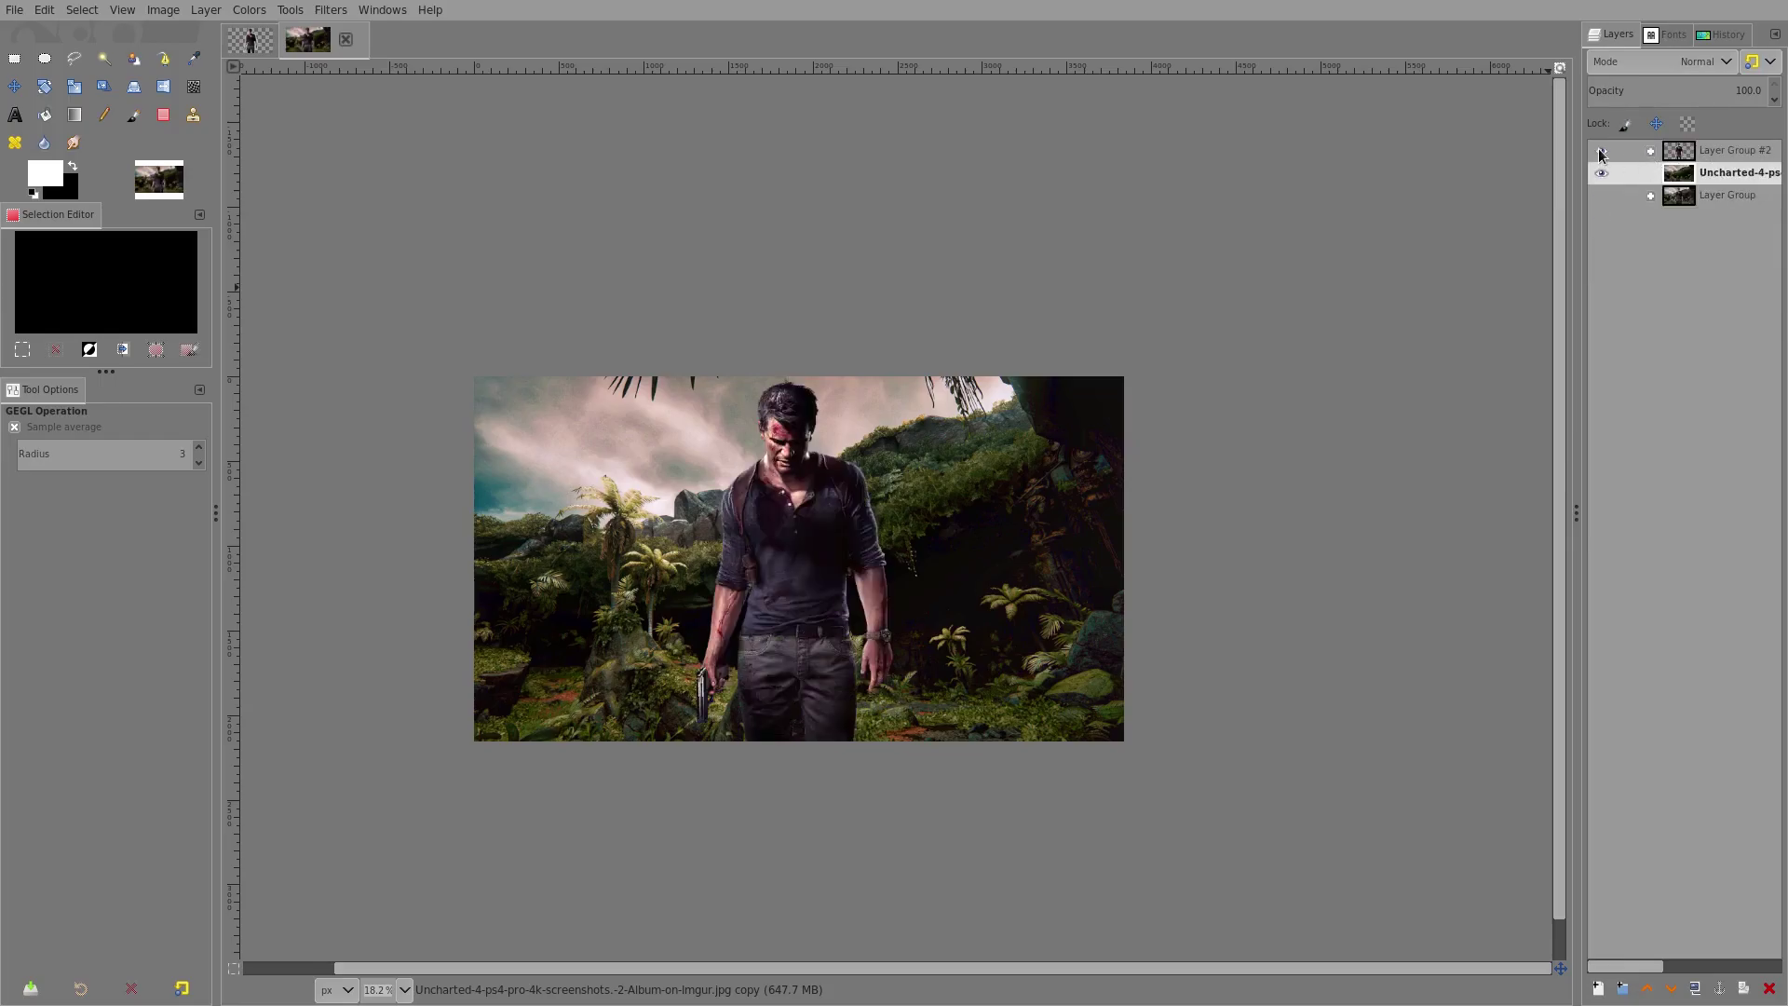
pyautogui.click(1705, 154)
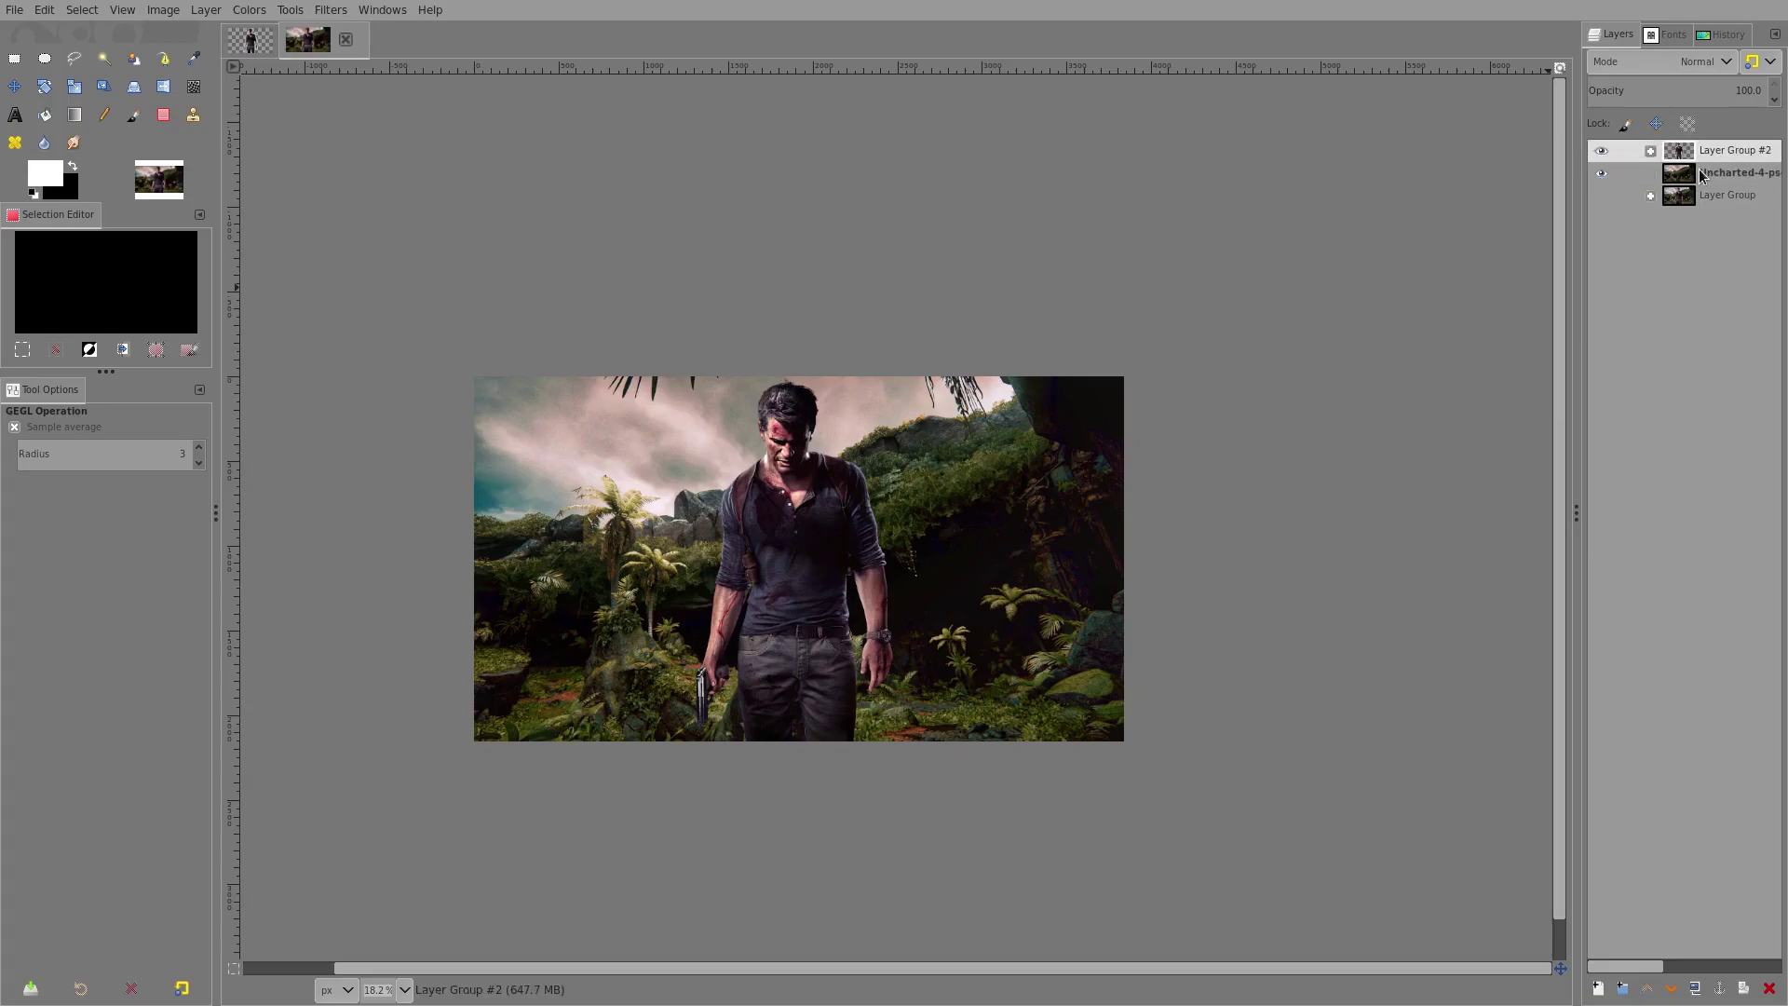
pyautogui.click(1652, 155)
pyautogui.moveTo(1721, 263)
pyautogui.mouseDown()
pyautogui.moveTo(1739, 258)
pyautogui.moveTo(1709, 248)
pyautogui.moveTo(1736, 254)
pyautogui.mouseUp()
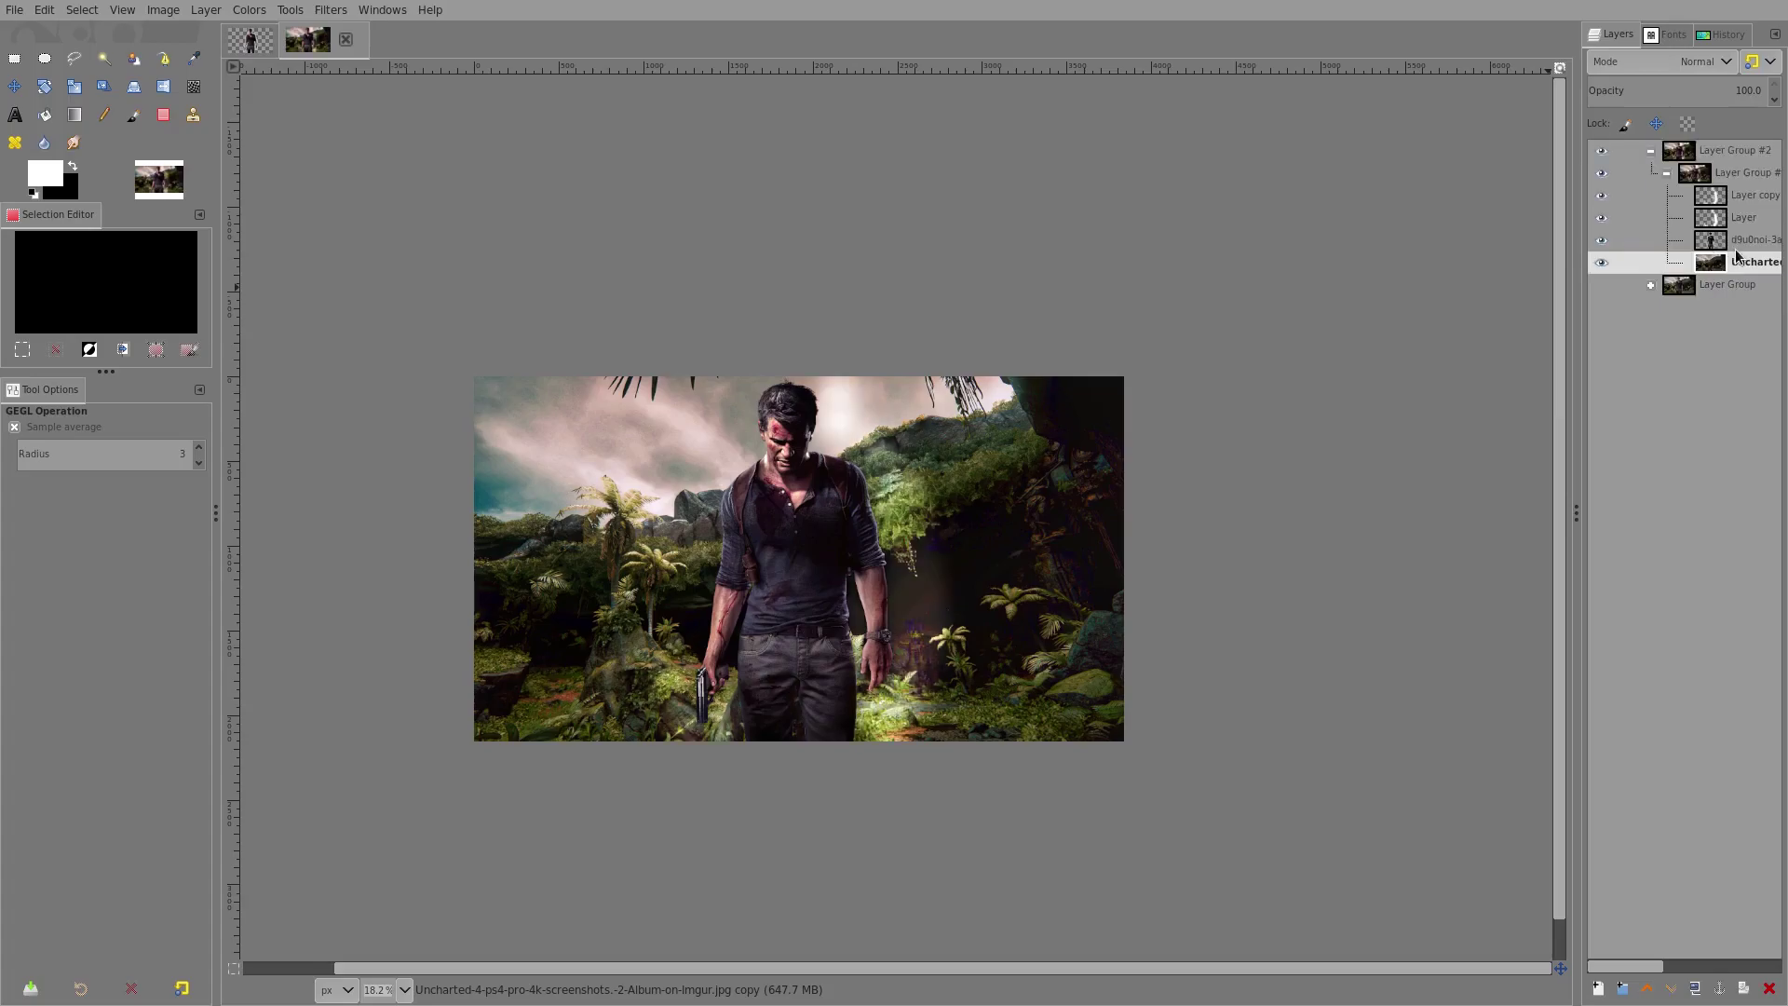
pyautogui.moveTo(1739, 272); pyautogui.dragTo(1715, 163)
pyautogui.click(1666, 195)
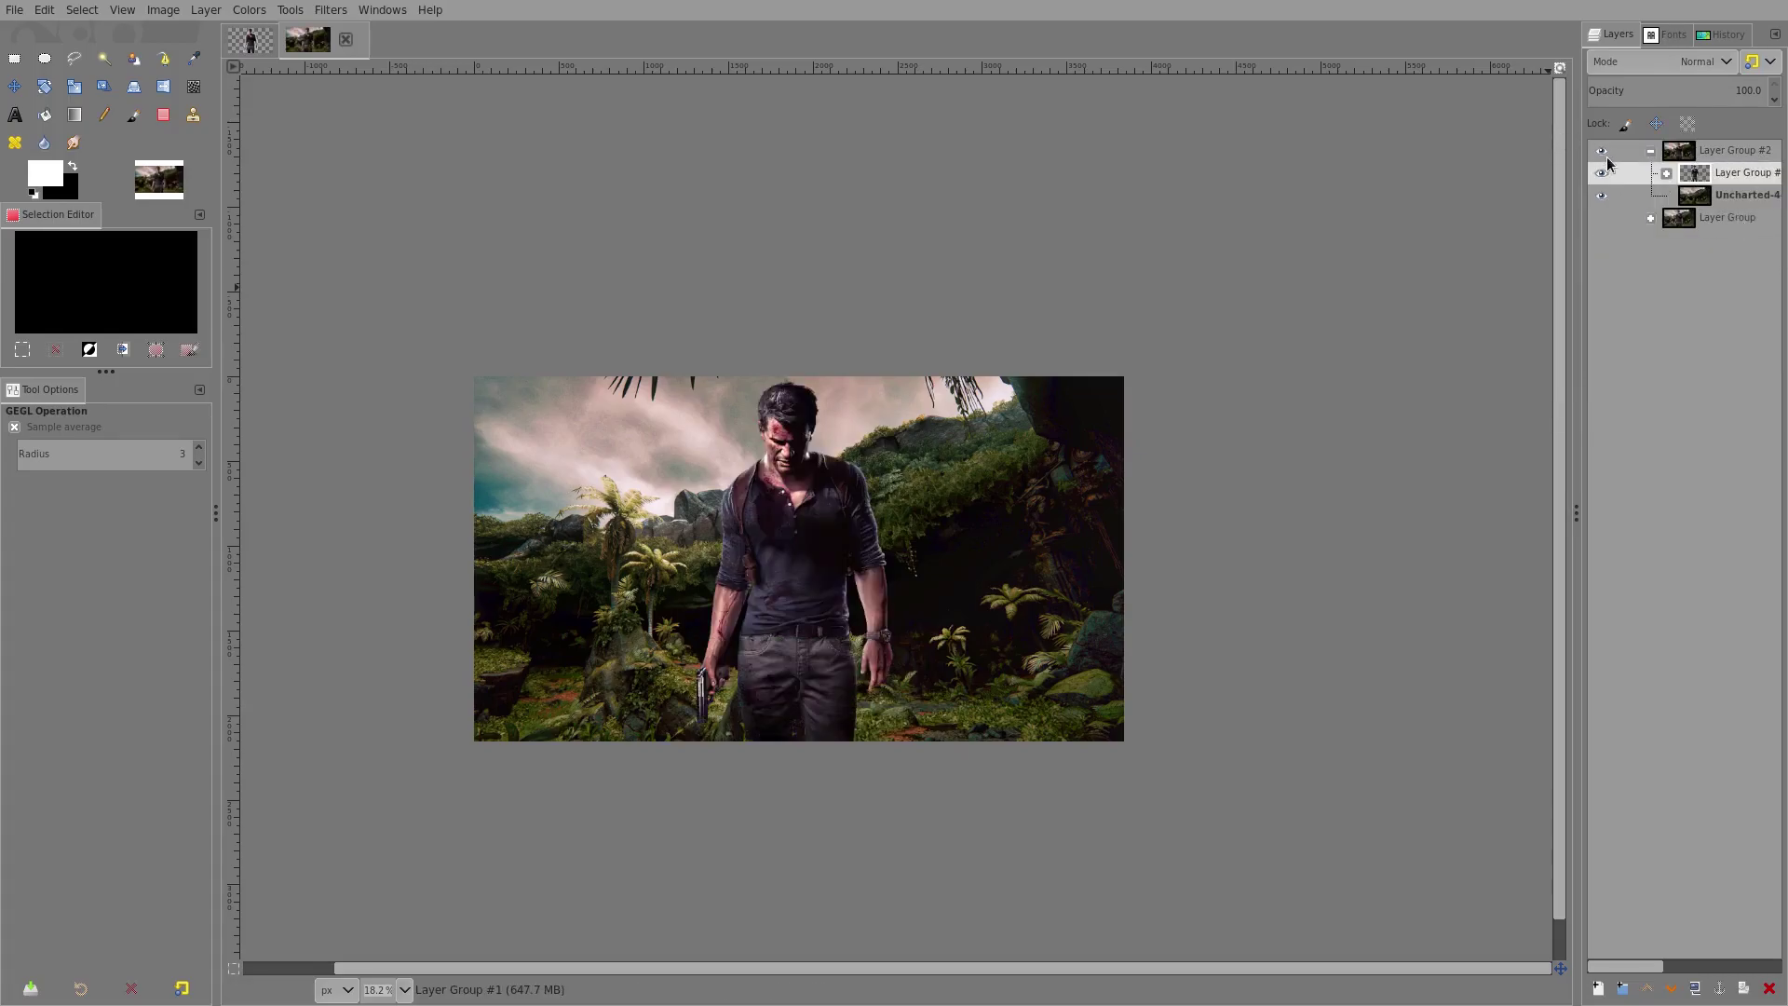
pyautogui.click(1653, 151)
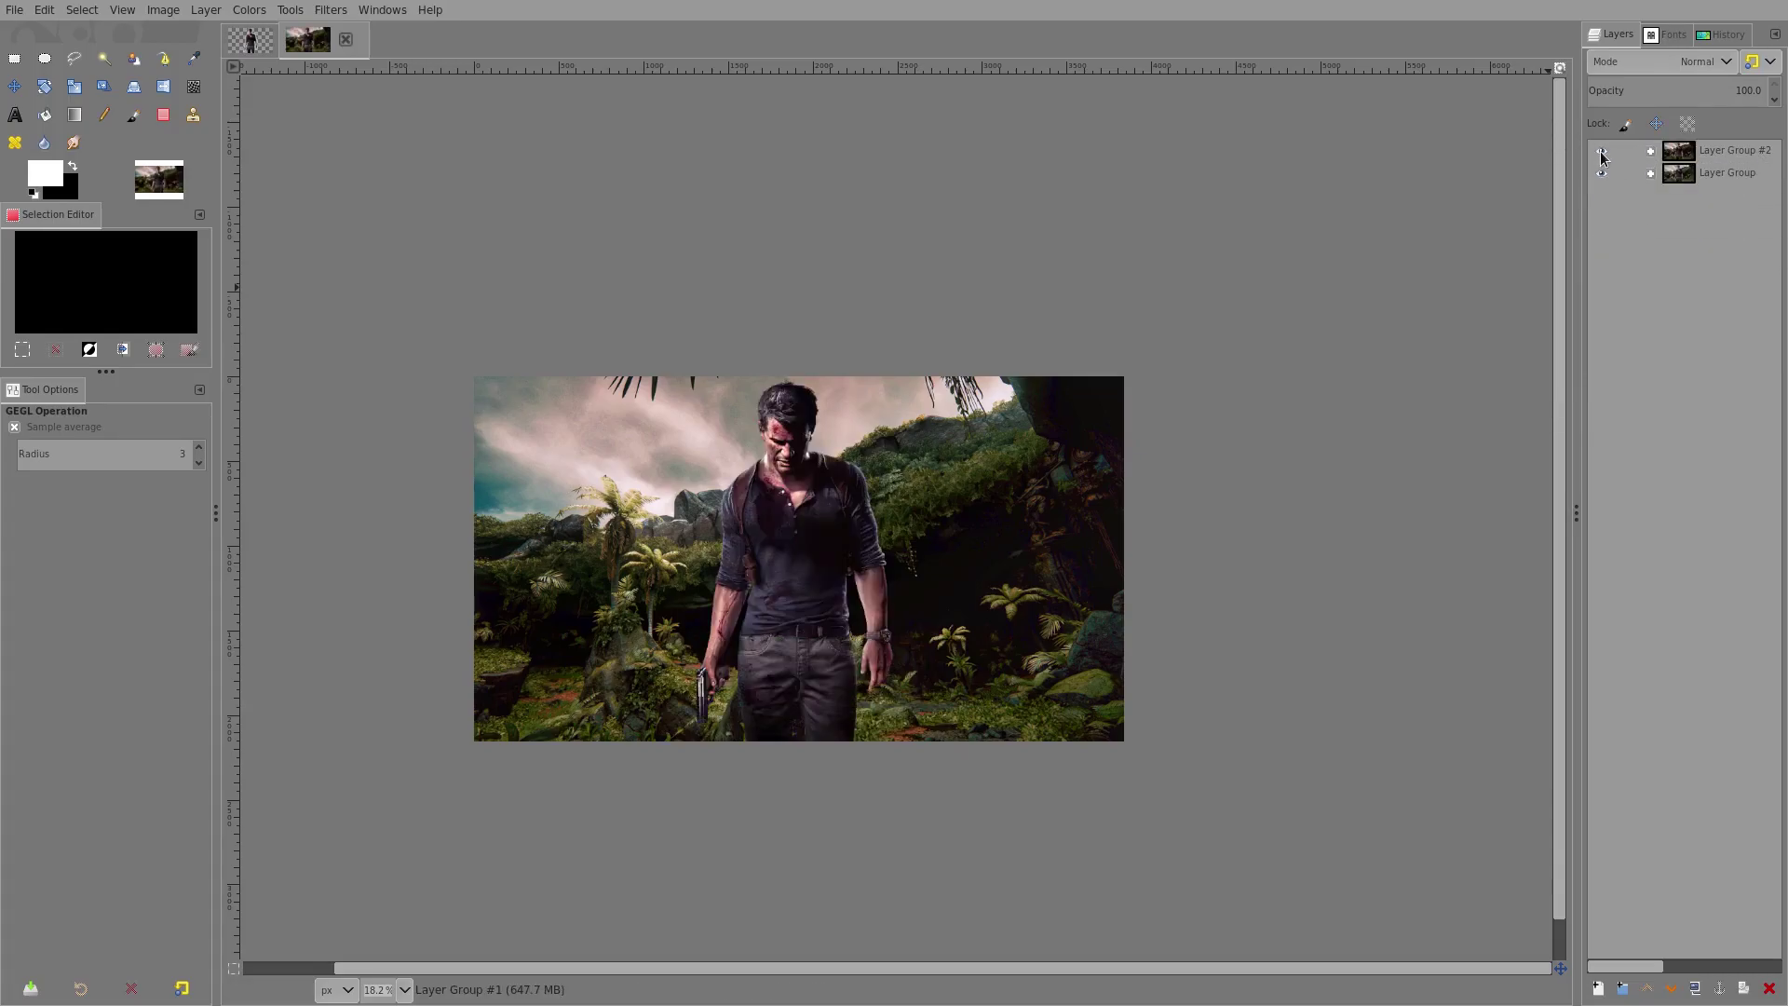
# Compare the edited composite with the original version by repeatedly hiding and showing the edited layer group.
pyautogui.click(1601, 151)
pyautogui.scroll(1, 768, 559)
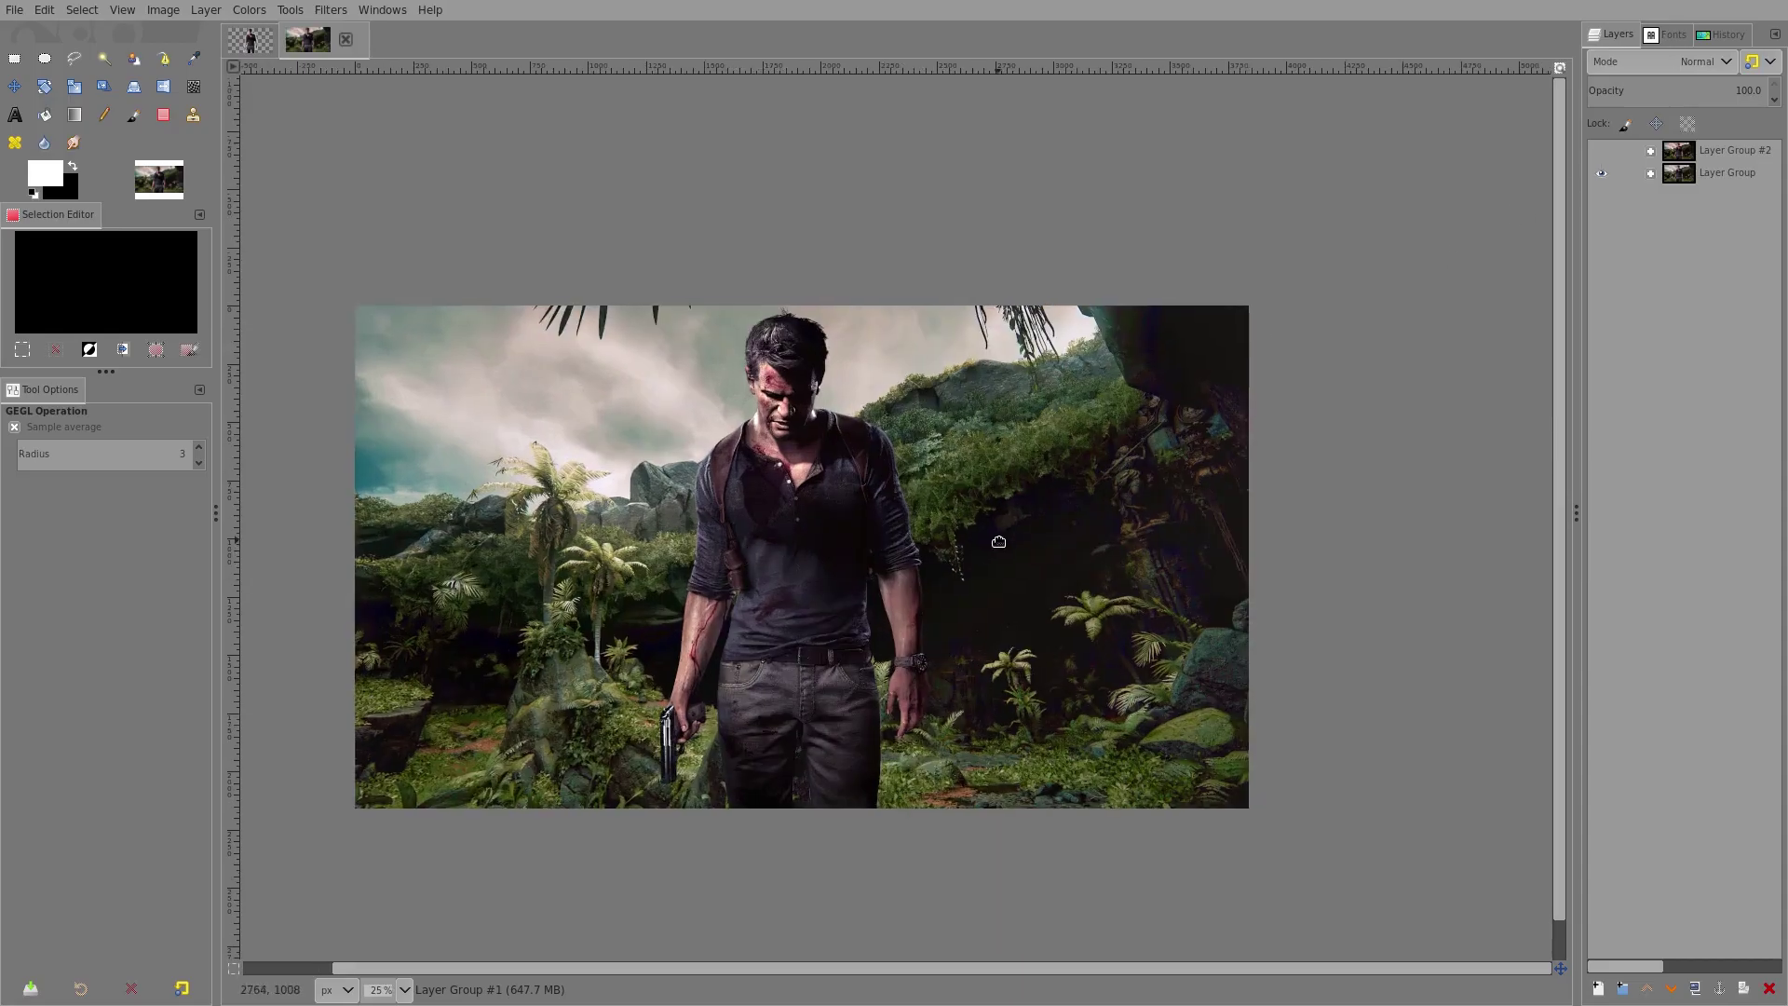
pyautogui.click(1600, 153)
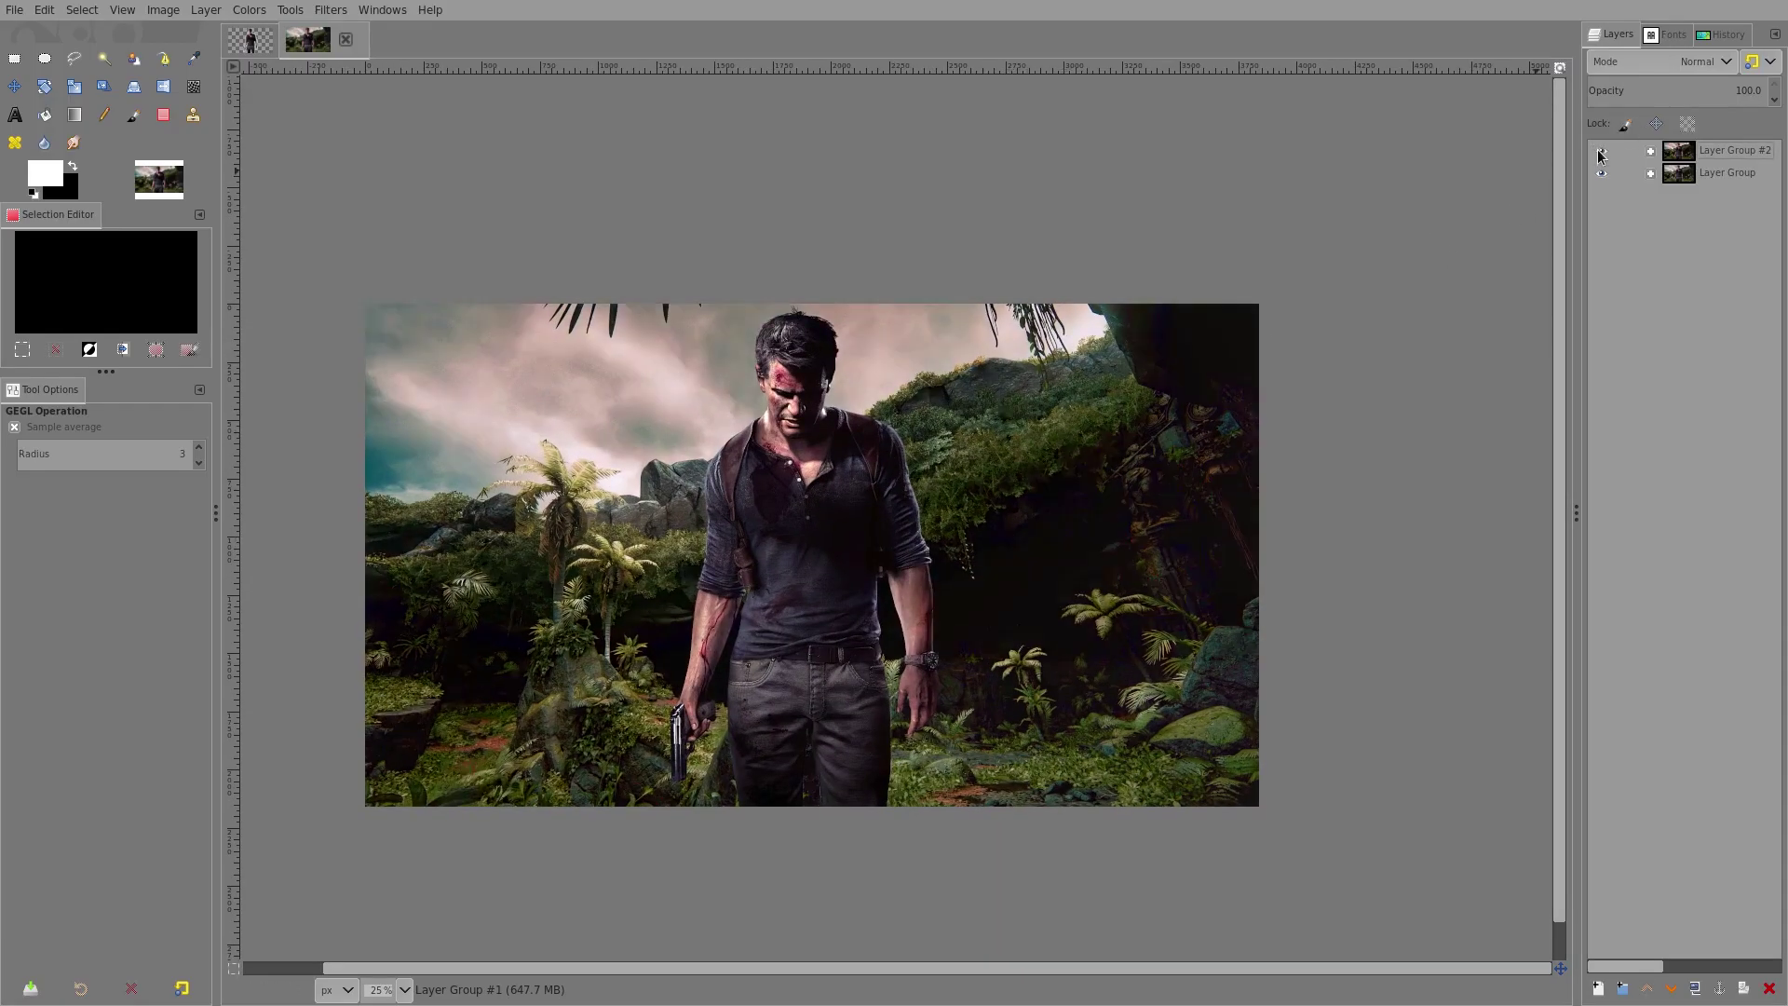
pyautogui.click(1599, 152)
pyautogui.click(1599, 151)
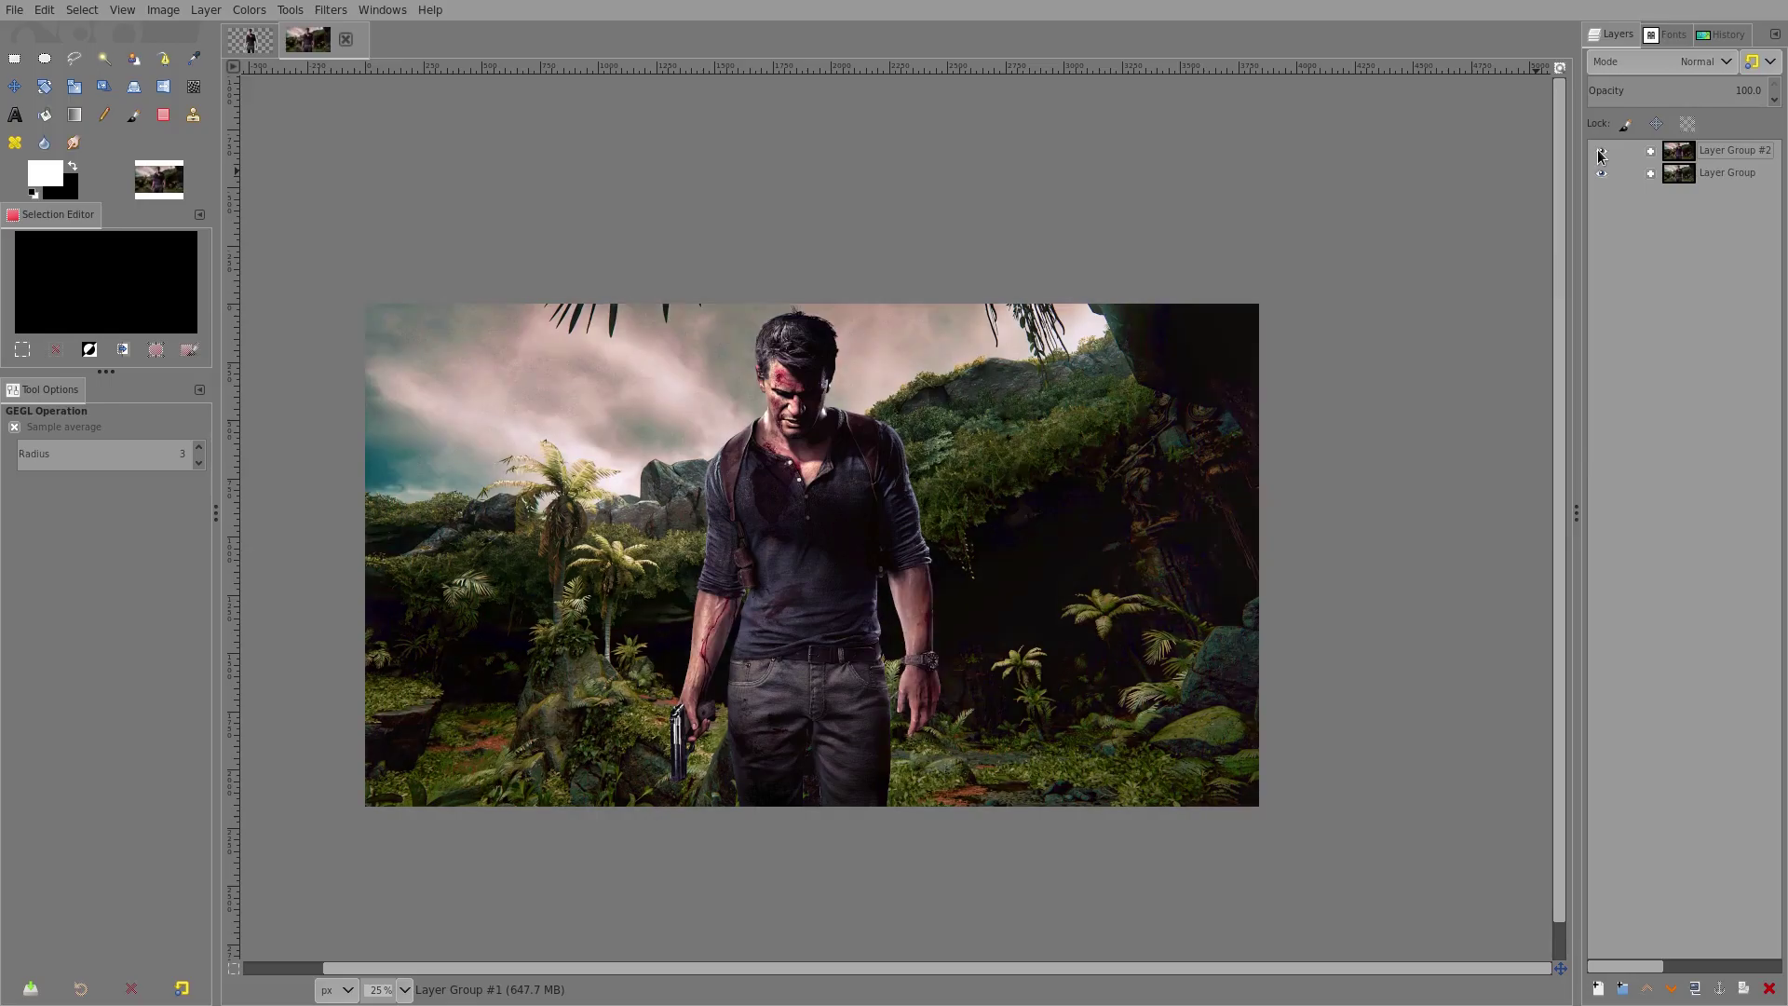
pyautogui.click(1600, 152)
pyautogui.click(1600, 152)
pyautogui.click(1600, 153)
pyautogui.click(1600, 152)
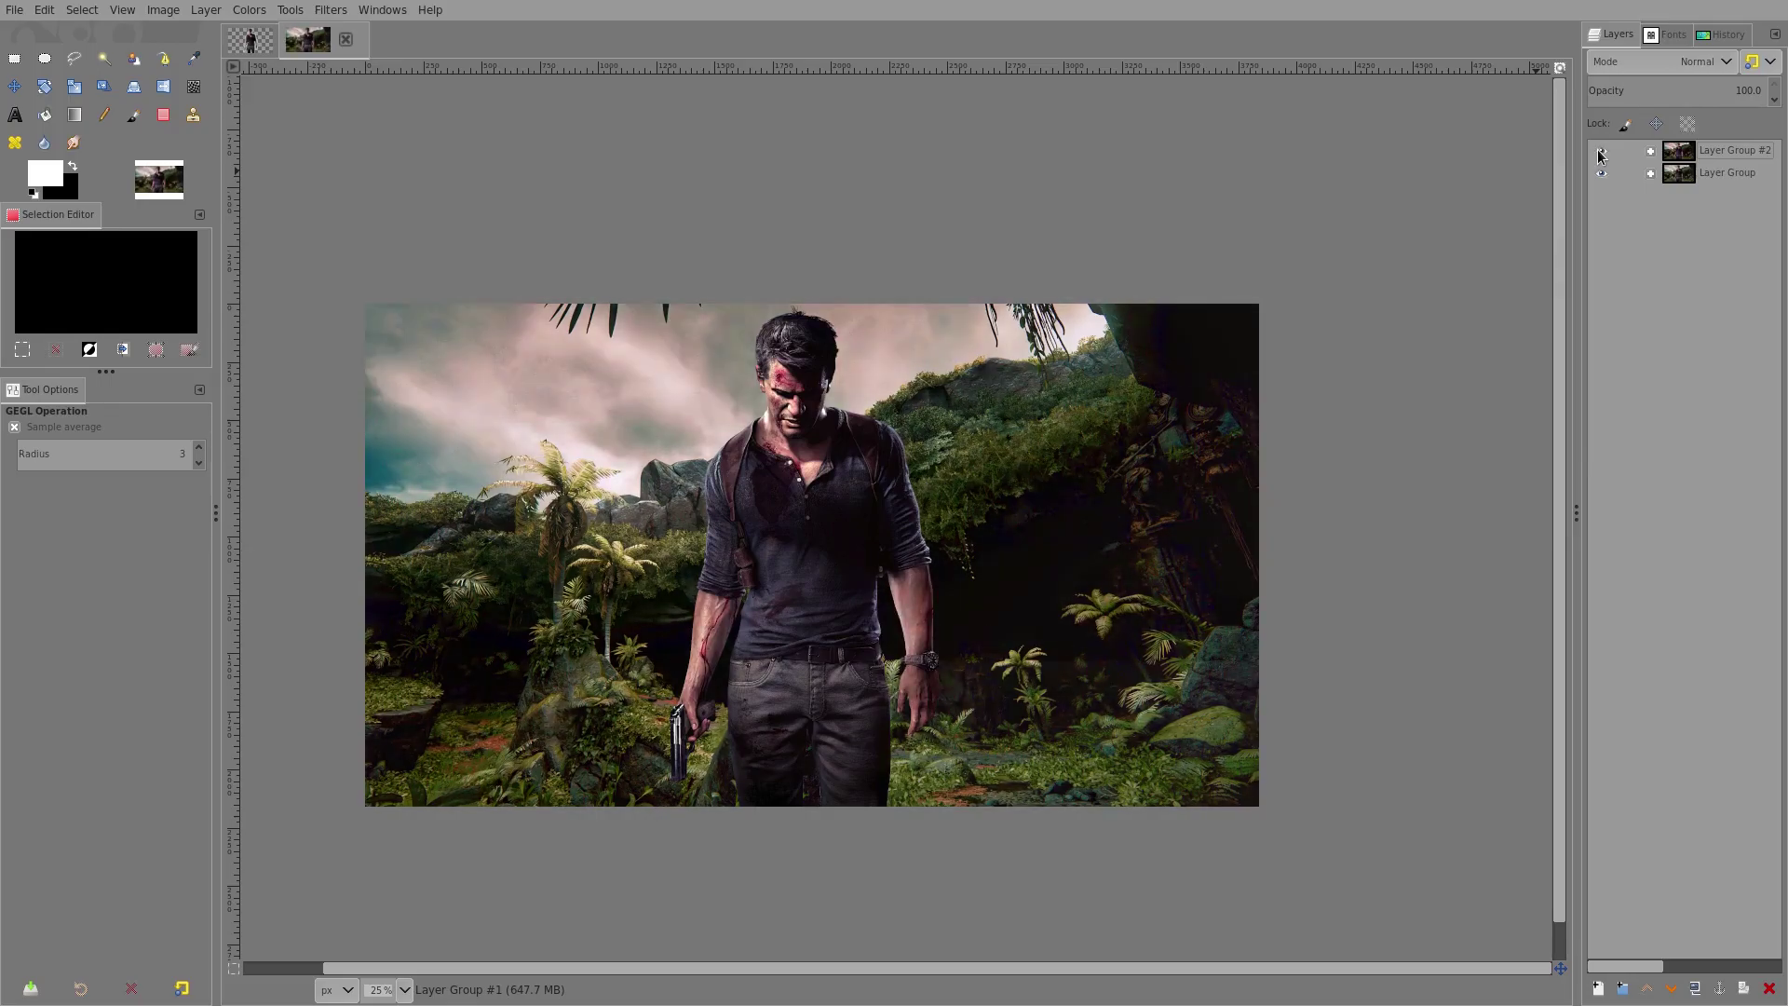
pyautogui.click(1600, 154)
pyautogui.click(1601, 154)
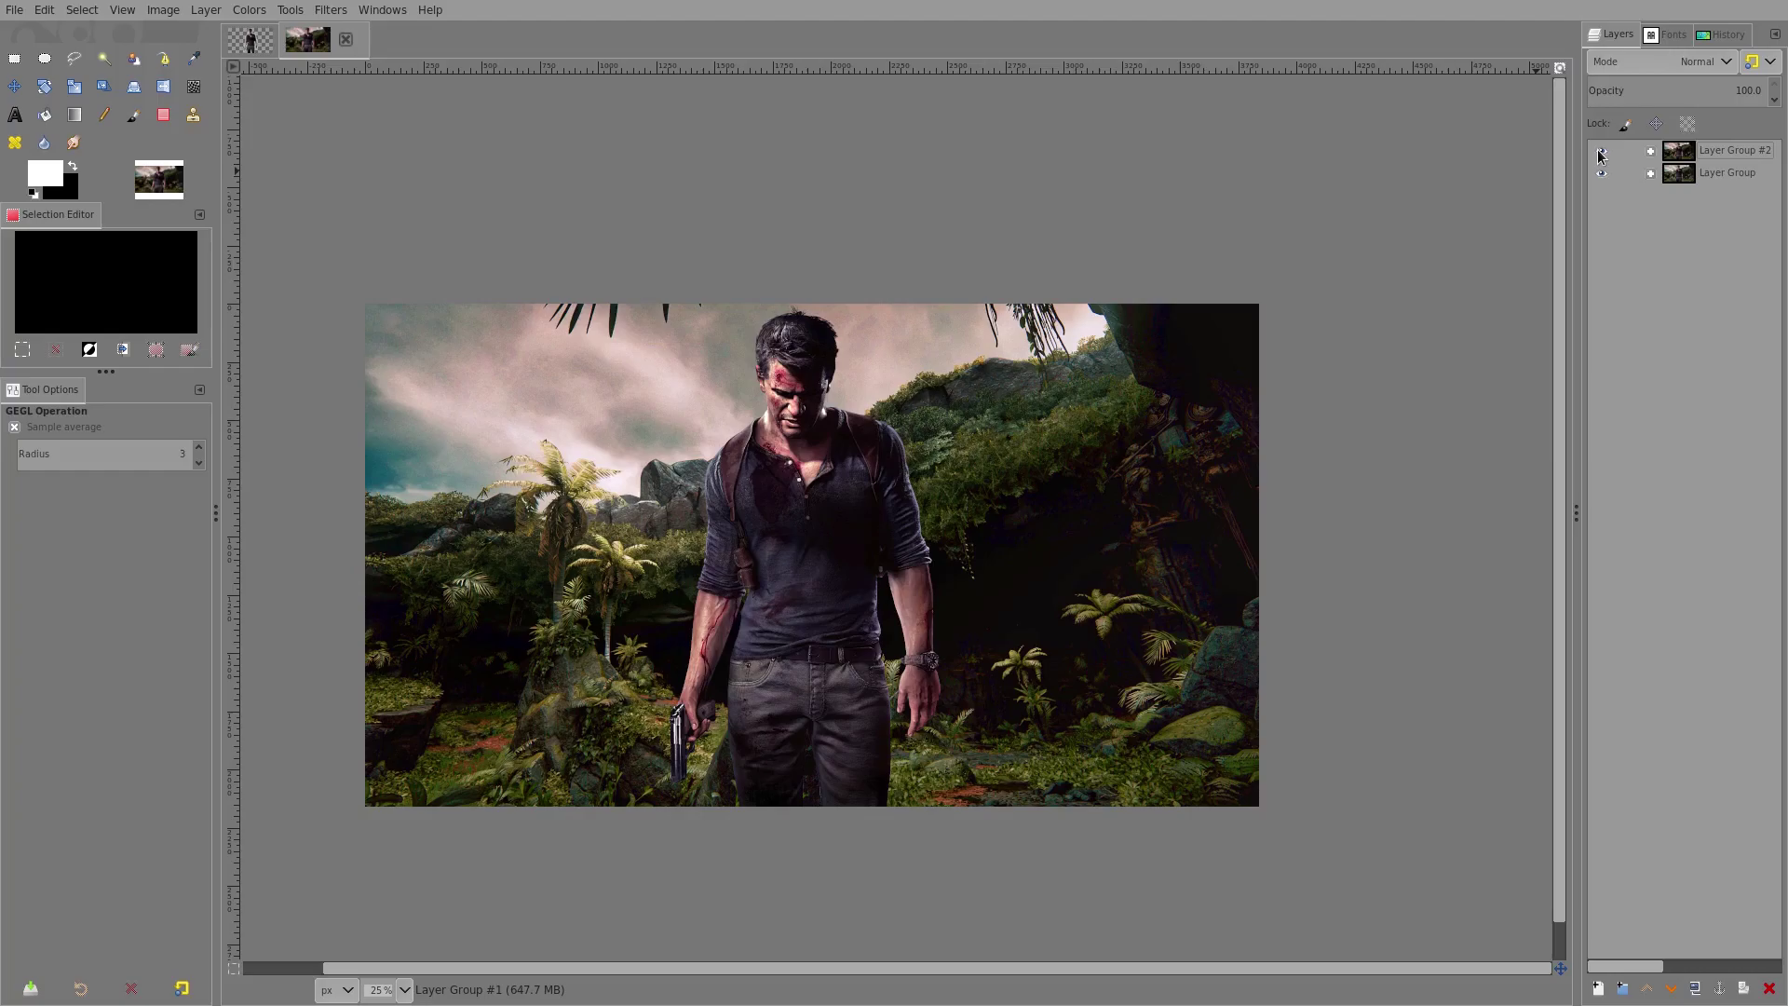
pyautogui.click(1601, 153)
pyautogui.click(1600, 153)
pyautogui.click(1600, 153)
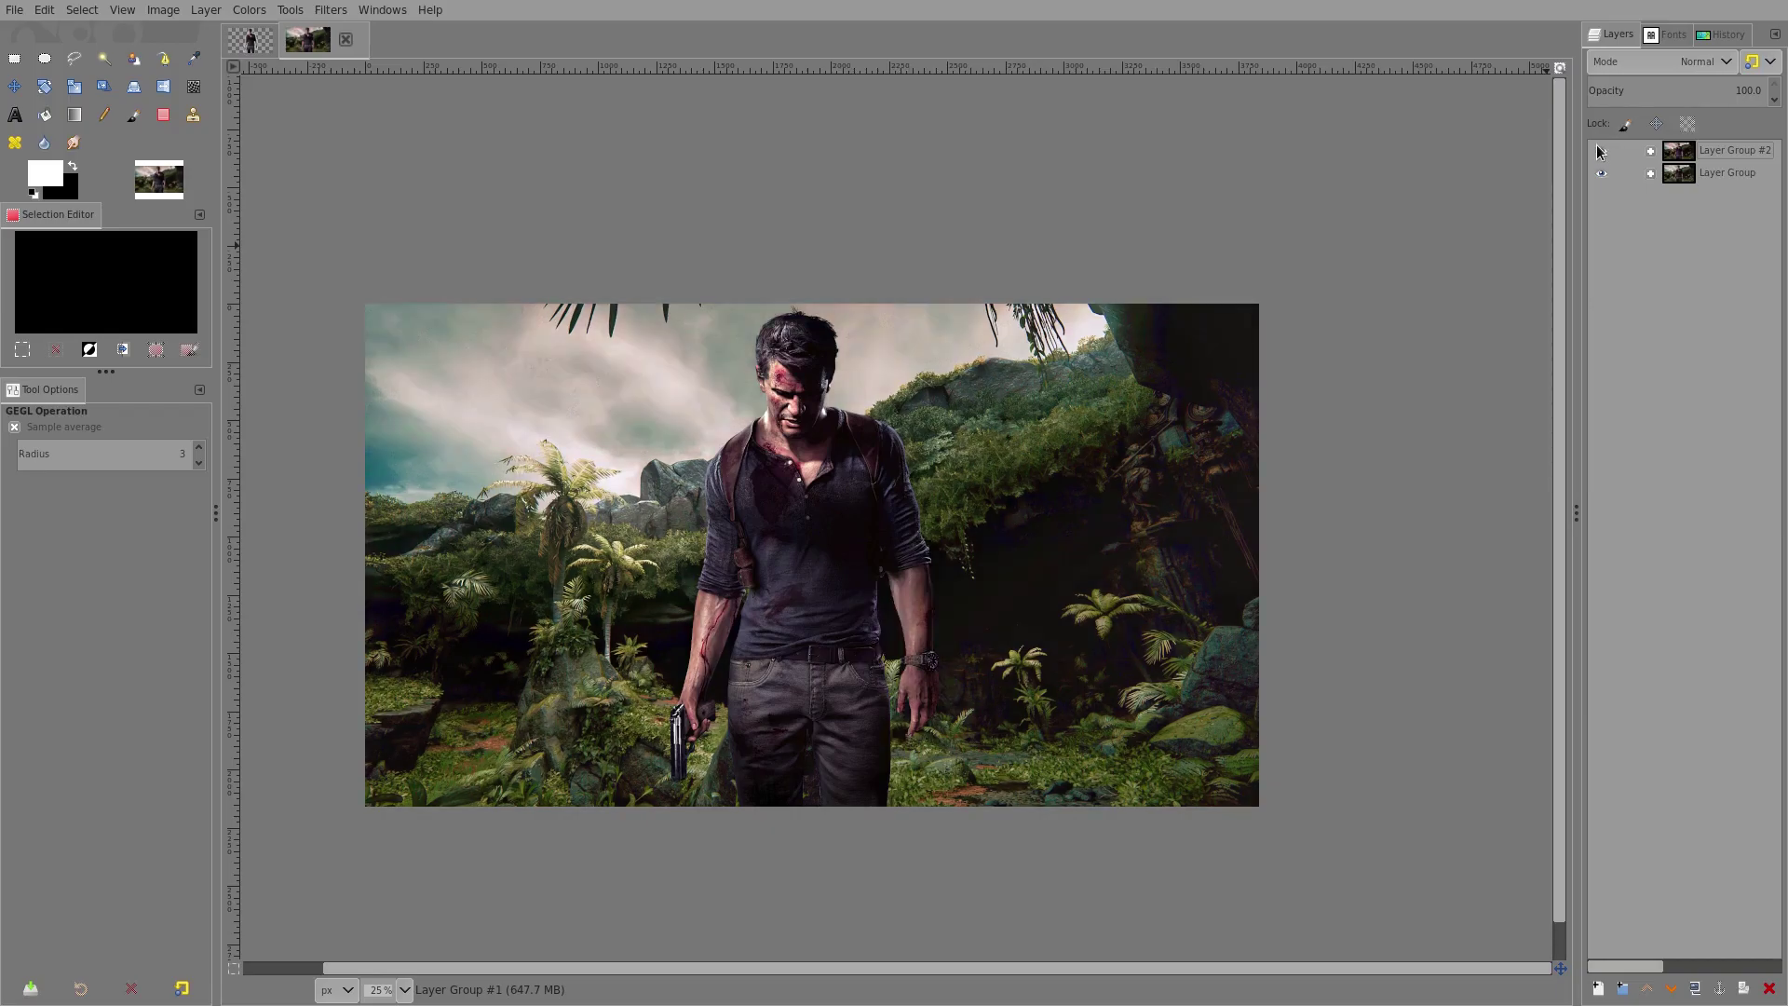
pyautogui.click(1601, 153)
pyautogui.click(1598, 152)
# Try raising the shadows and slightly lowering the highlights of the original group's jungle background layer with a Value Curves adjustment.
pyautogui.scroll(-3, 827, 624)
pyautogui.scroll(2, 827, 624)
pyautogui.click(1650, 174)
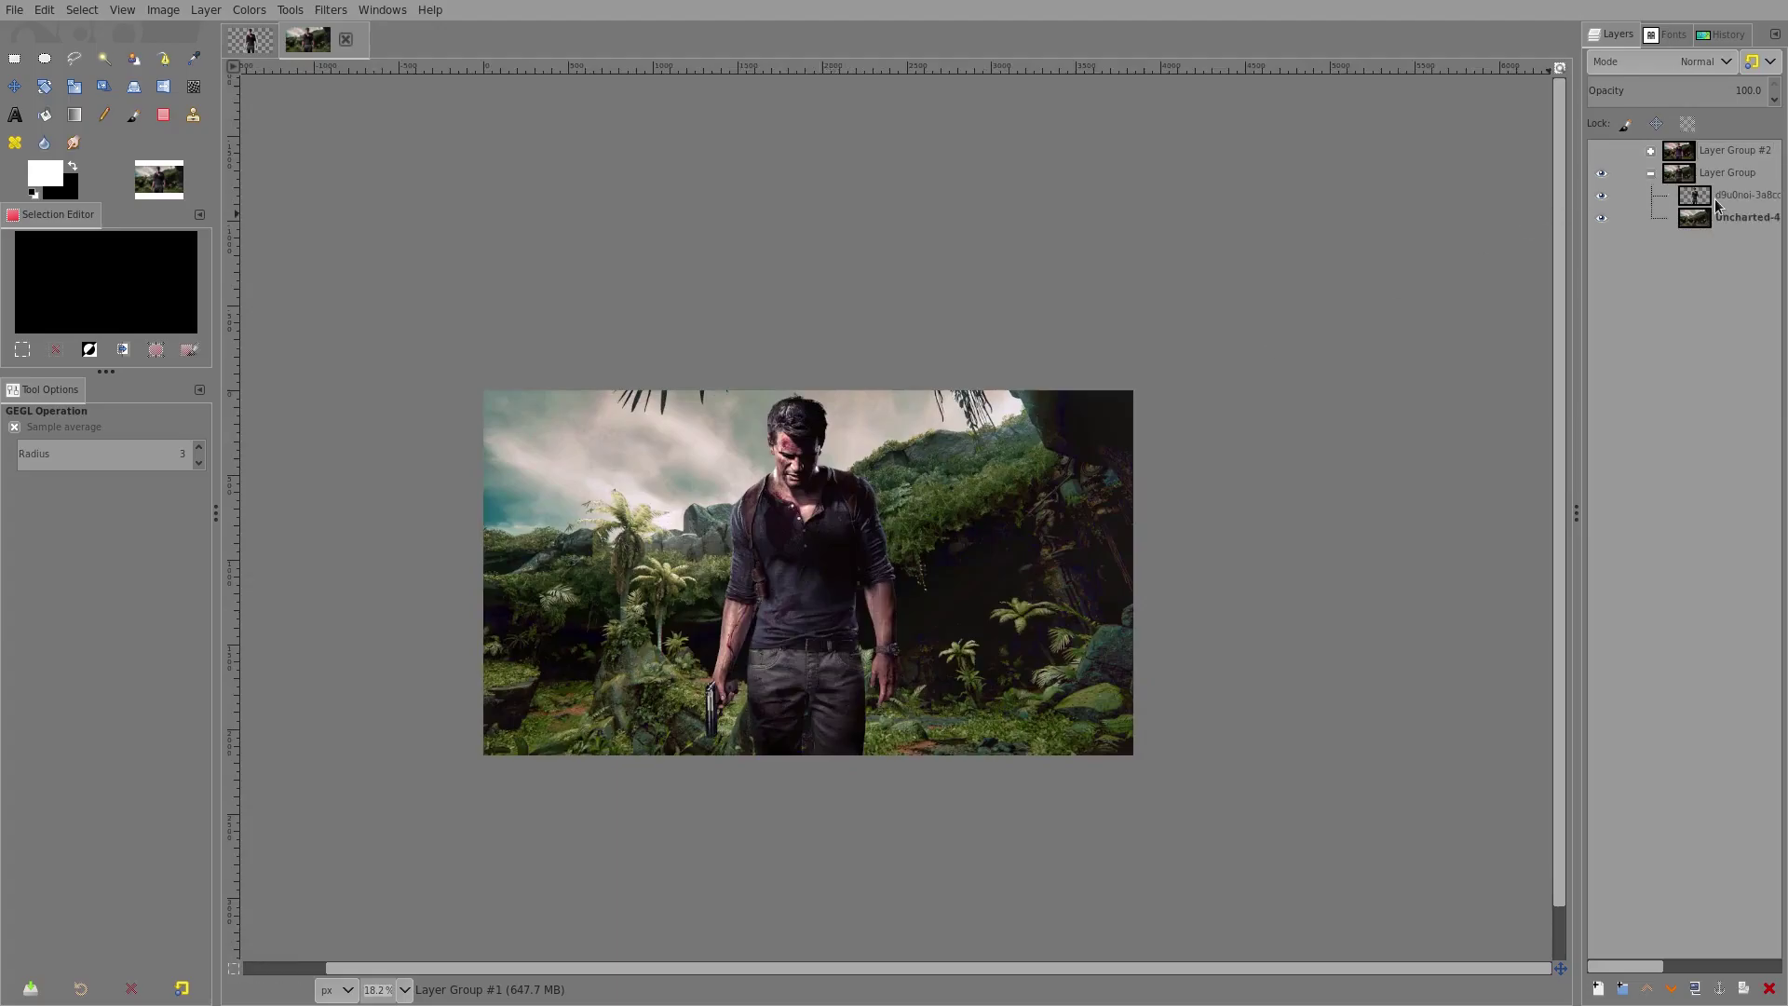
pyautogui.click(1718, 202)
pyautogui.click(1716, 221)
pyautogui.click(249, 9)
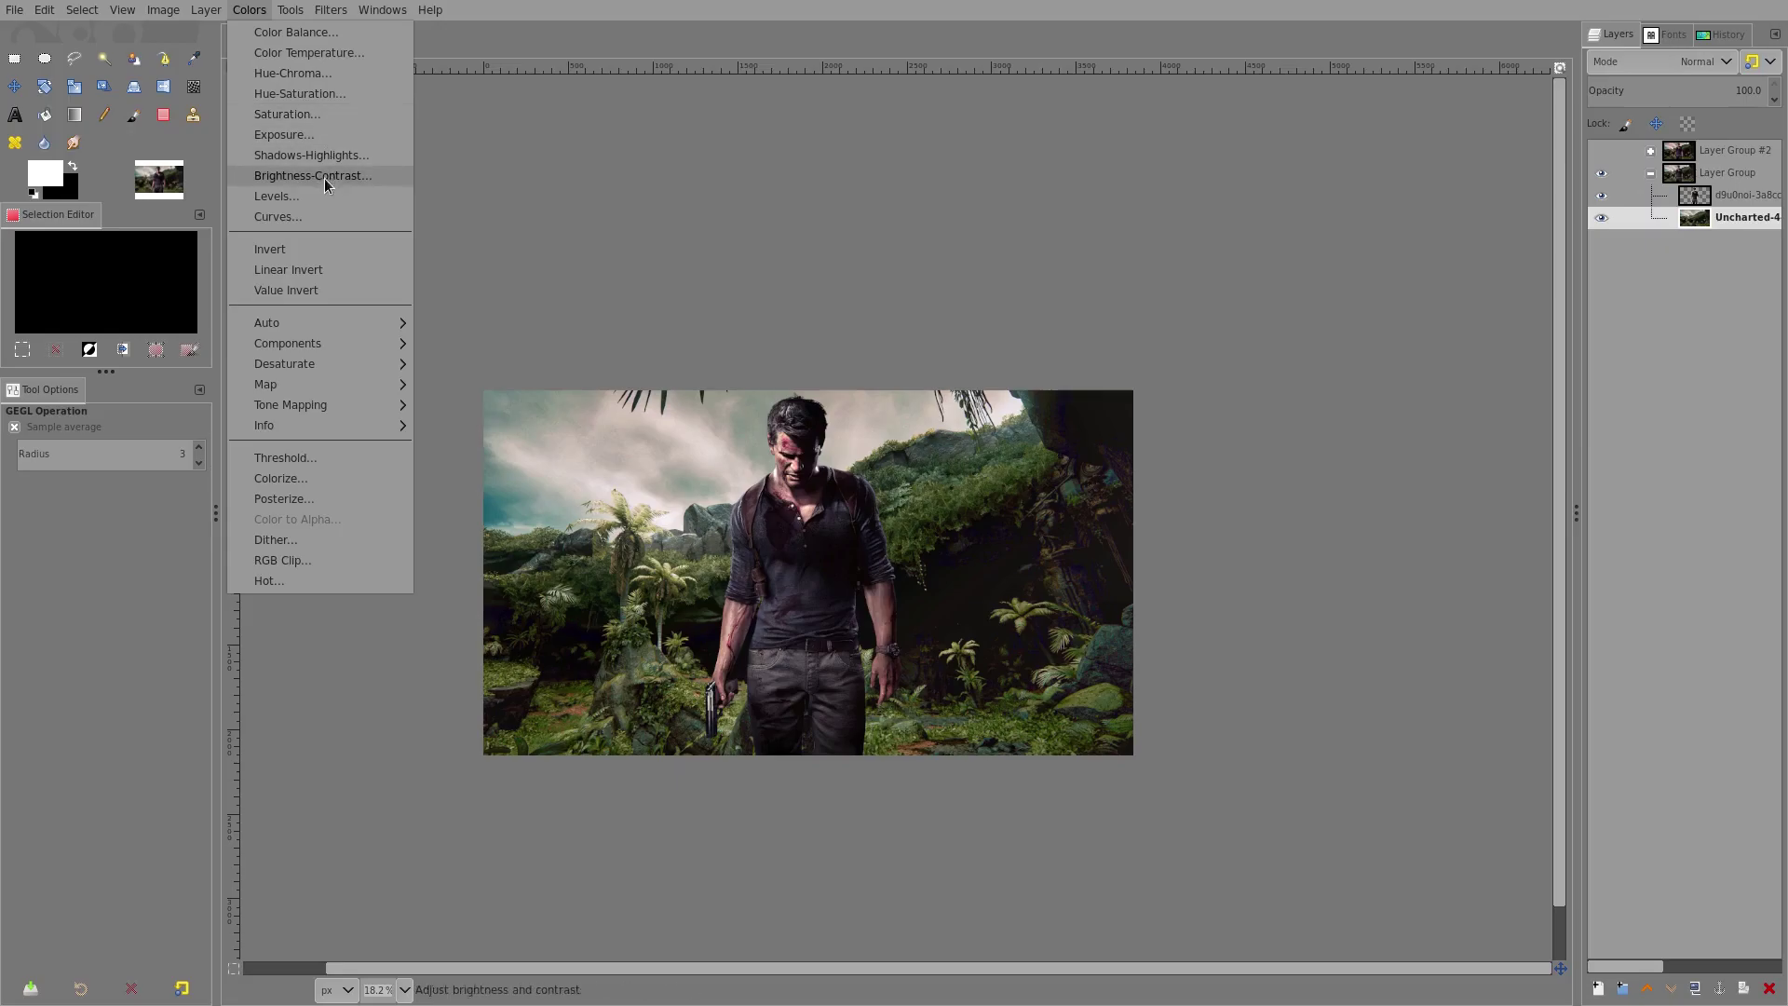
pyautogui.click(298, 216)
pyautogui.moveTo(198, 351); pyautogui.dragTo(190, 312)
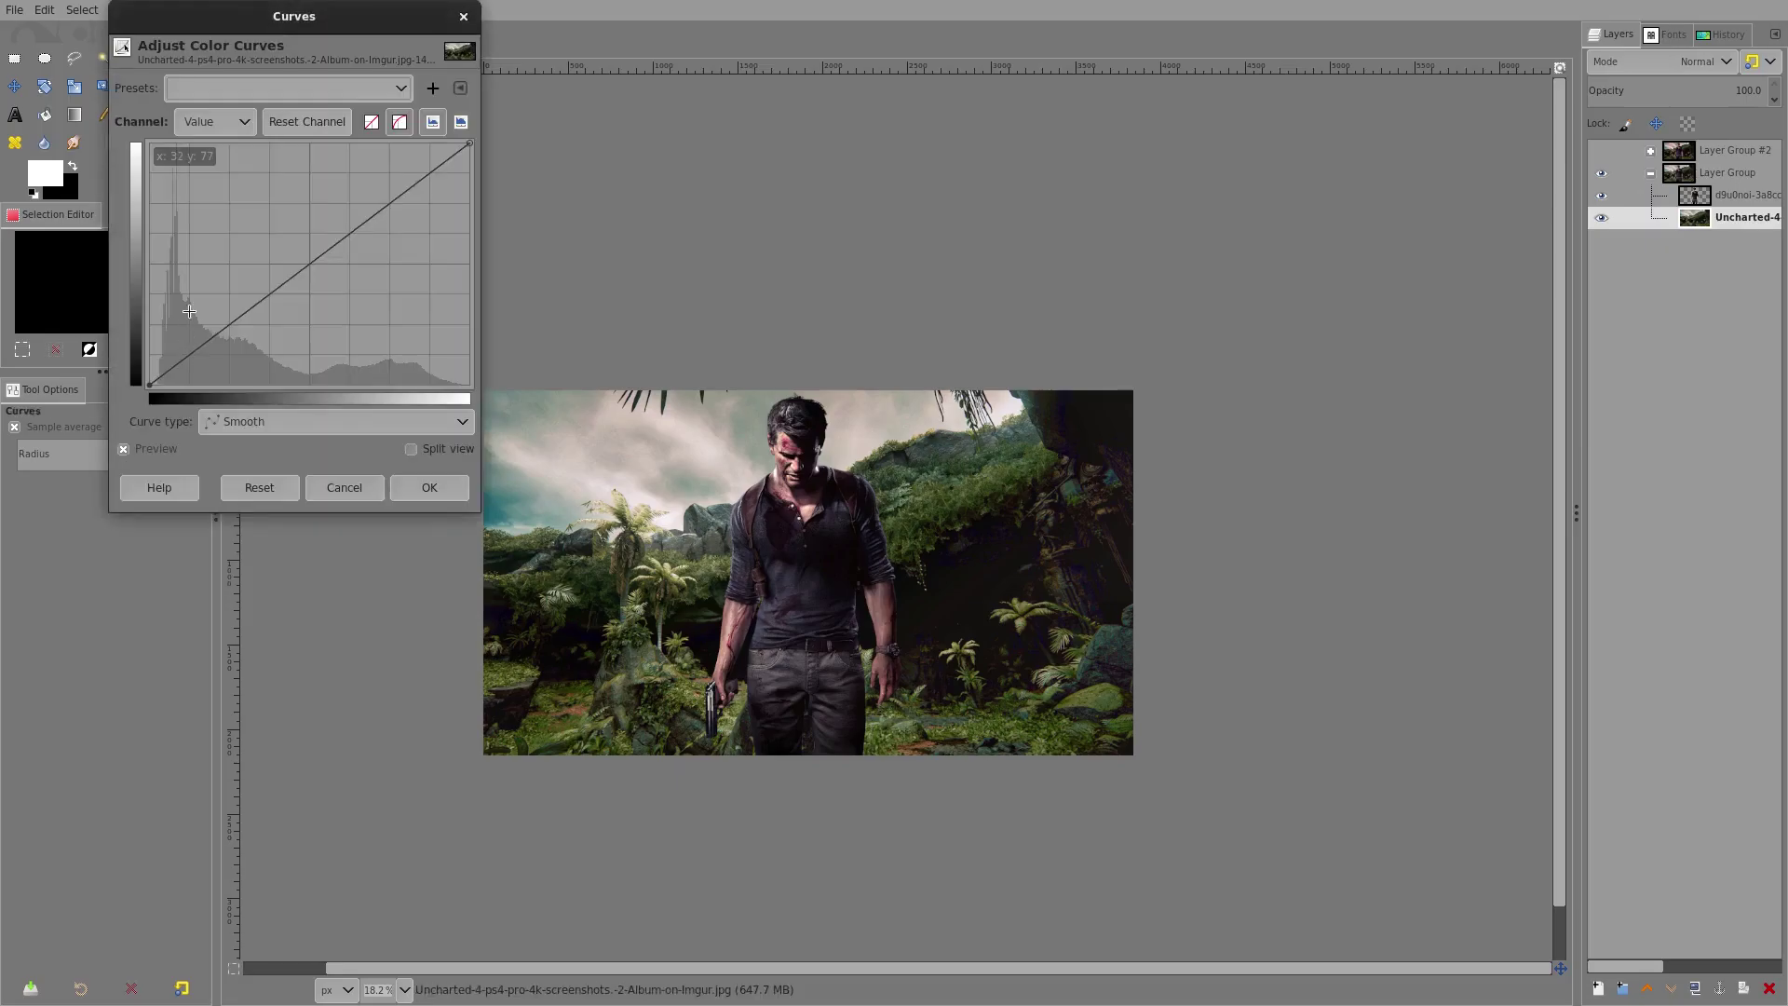
pyautogui.moveTo(387, 204); pyautogui.dragTo(387, 213)
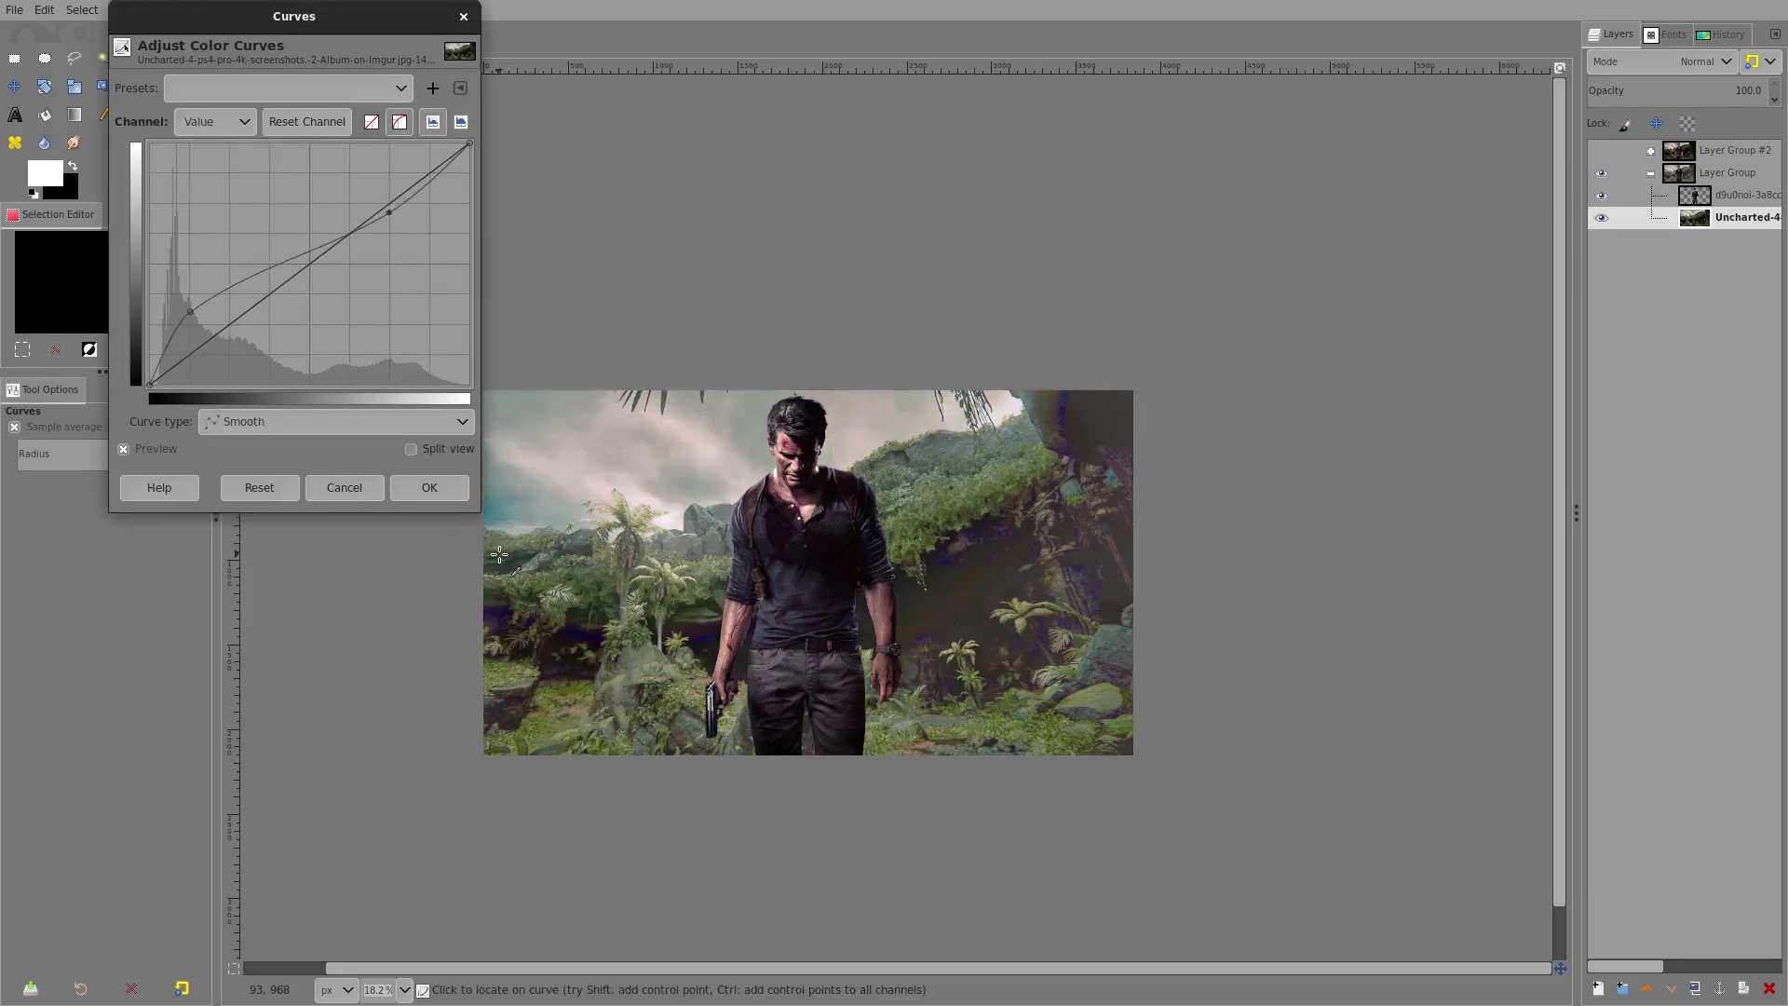
pyautogui.click(428, 487)
# Try shifting the original jungle background's hue to -35.4 with Hue-Saturation, and undo the trial color adjustments.
pyautogui.click(248, 10)
pyautogui.click(279, 93)
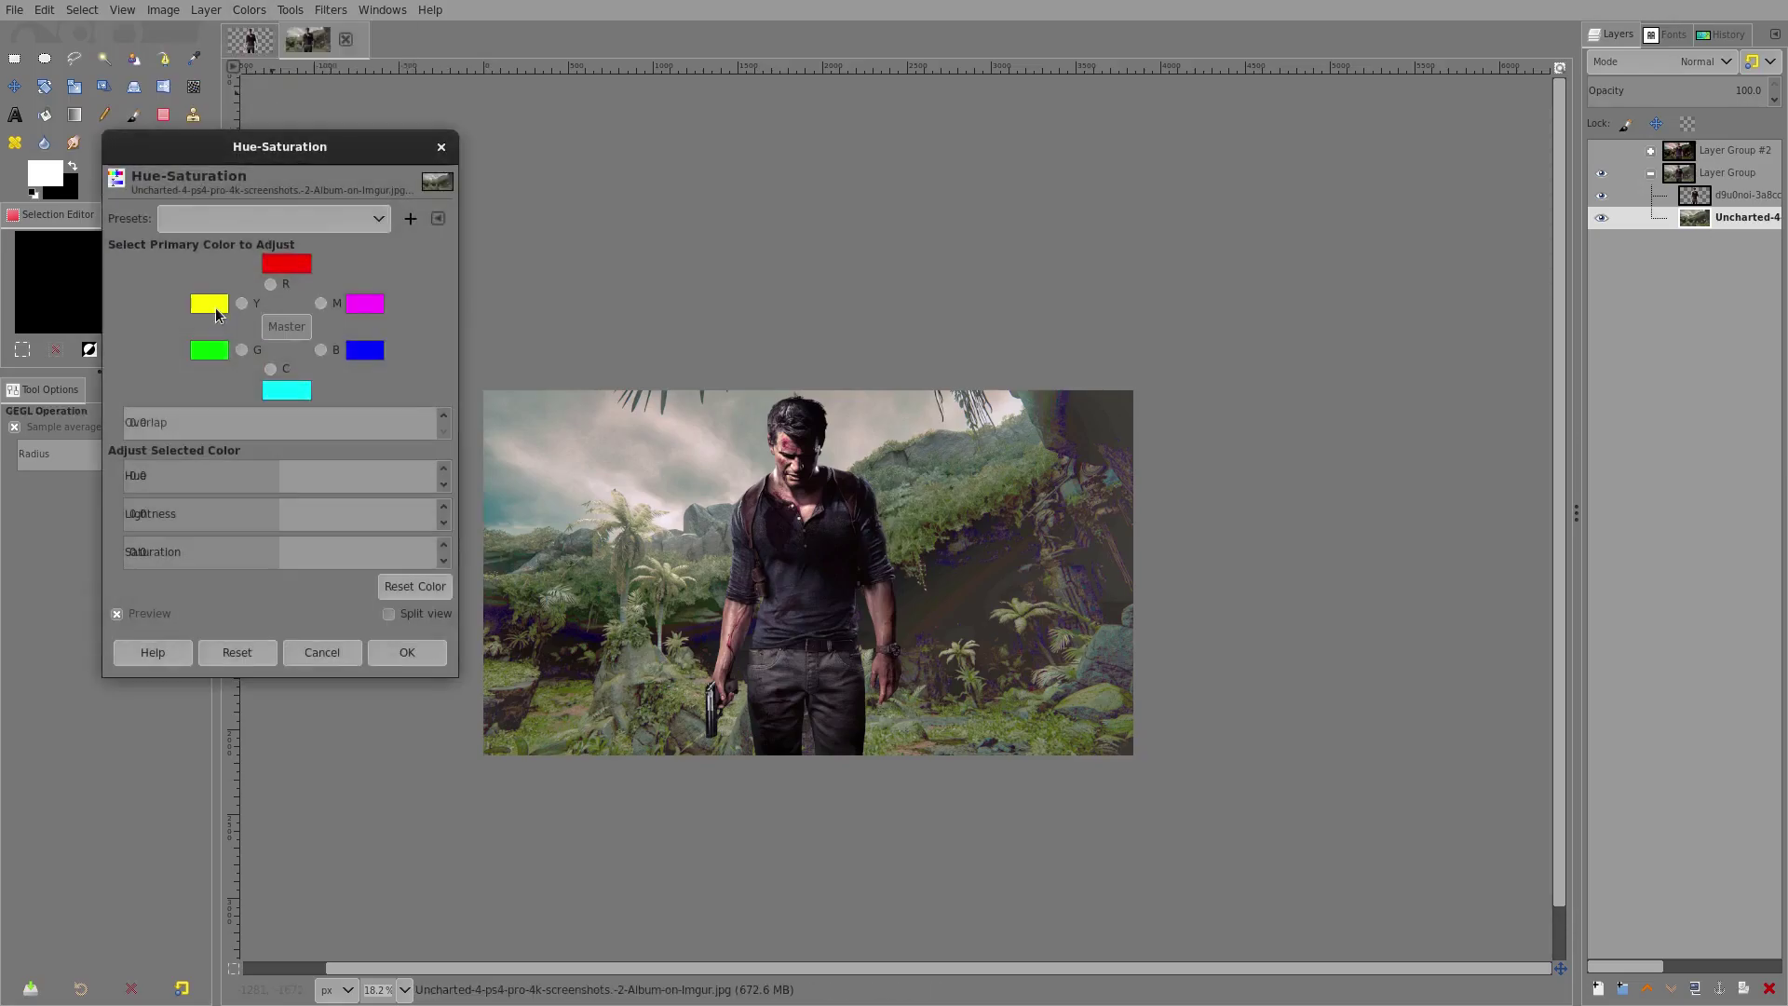
pyautogui.click(248, 466)
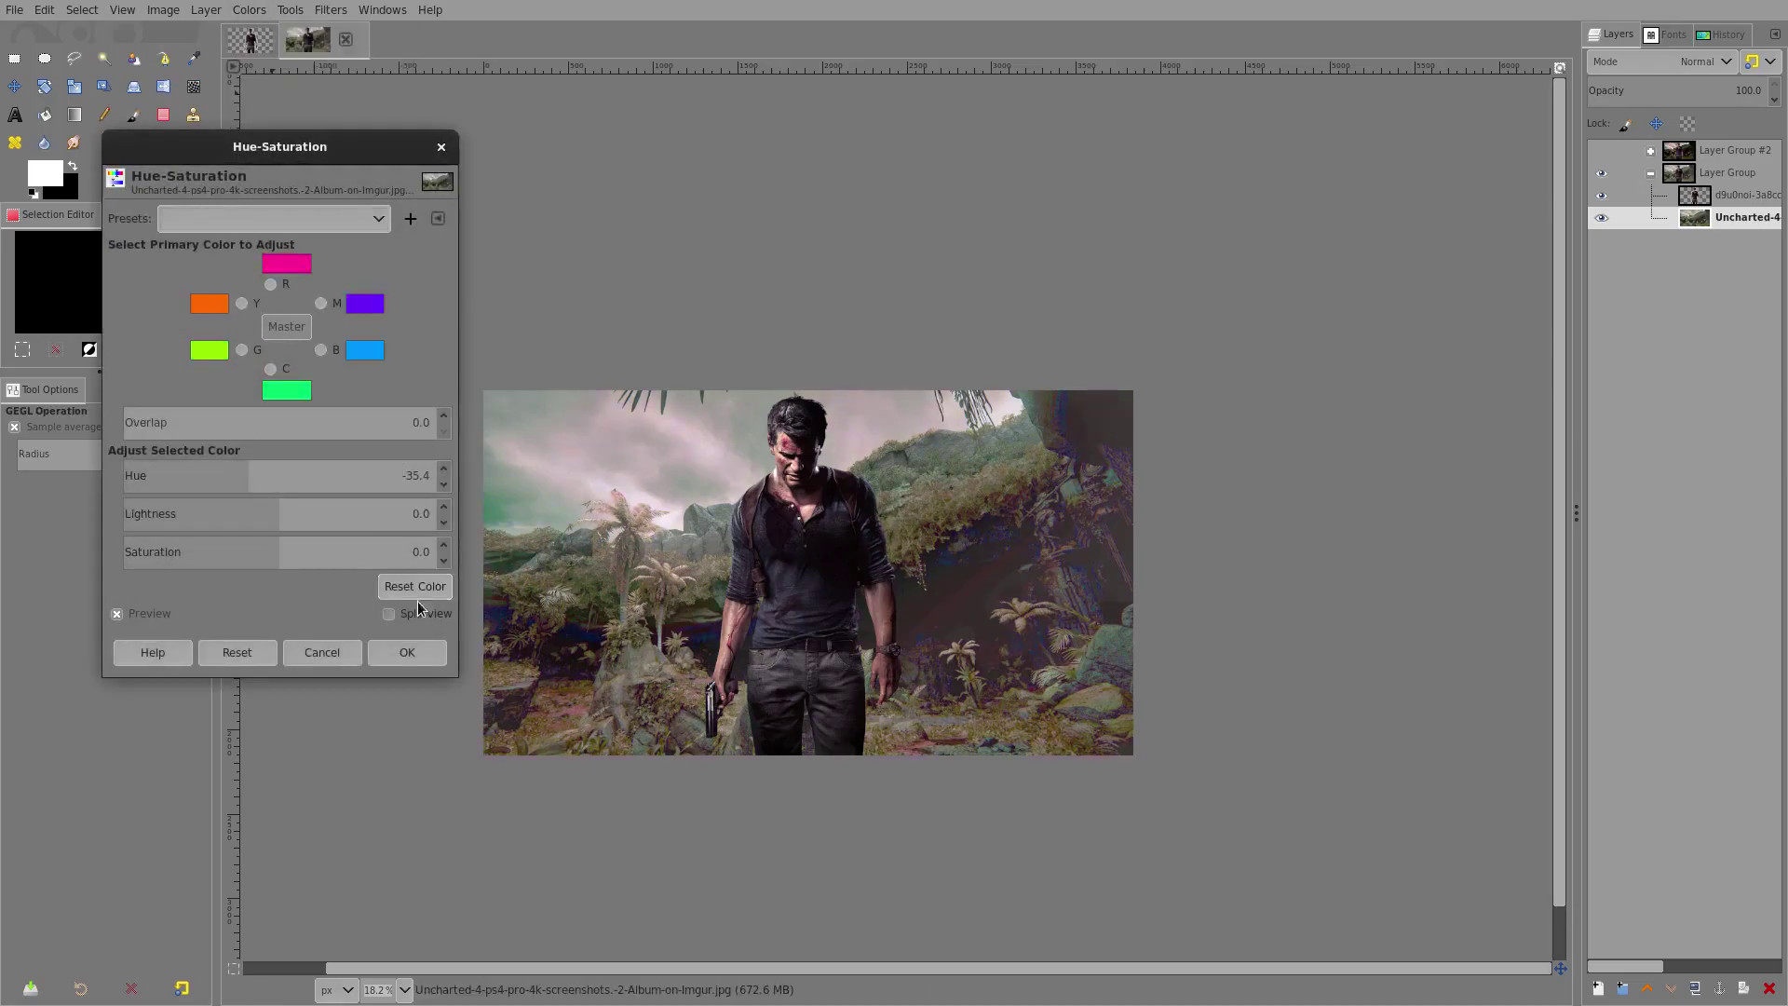
pyautogui.click(405, 652)
pyautogui.scroll(-3, 945, 585)
pyautogui.scroll(4, 944, 585)
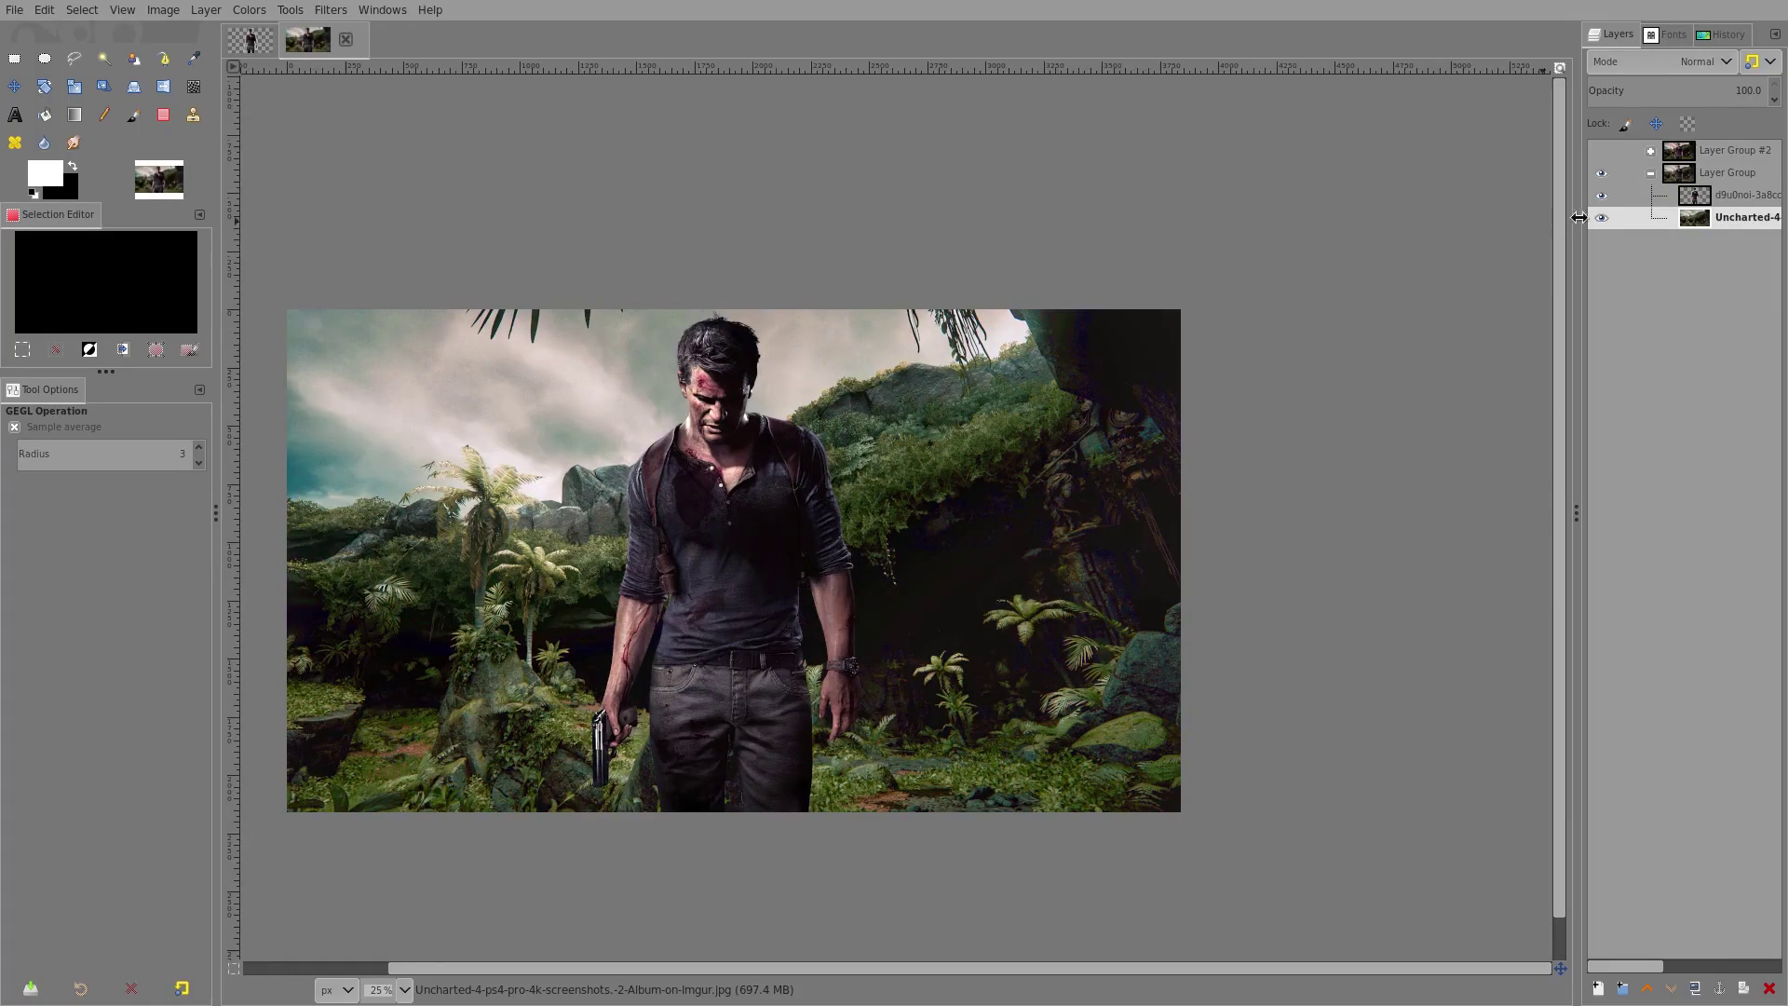
# Make both the edited and the original layer groups visible and collapse the original group.
pyautogui.click(1608, 151)
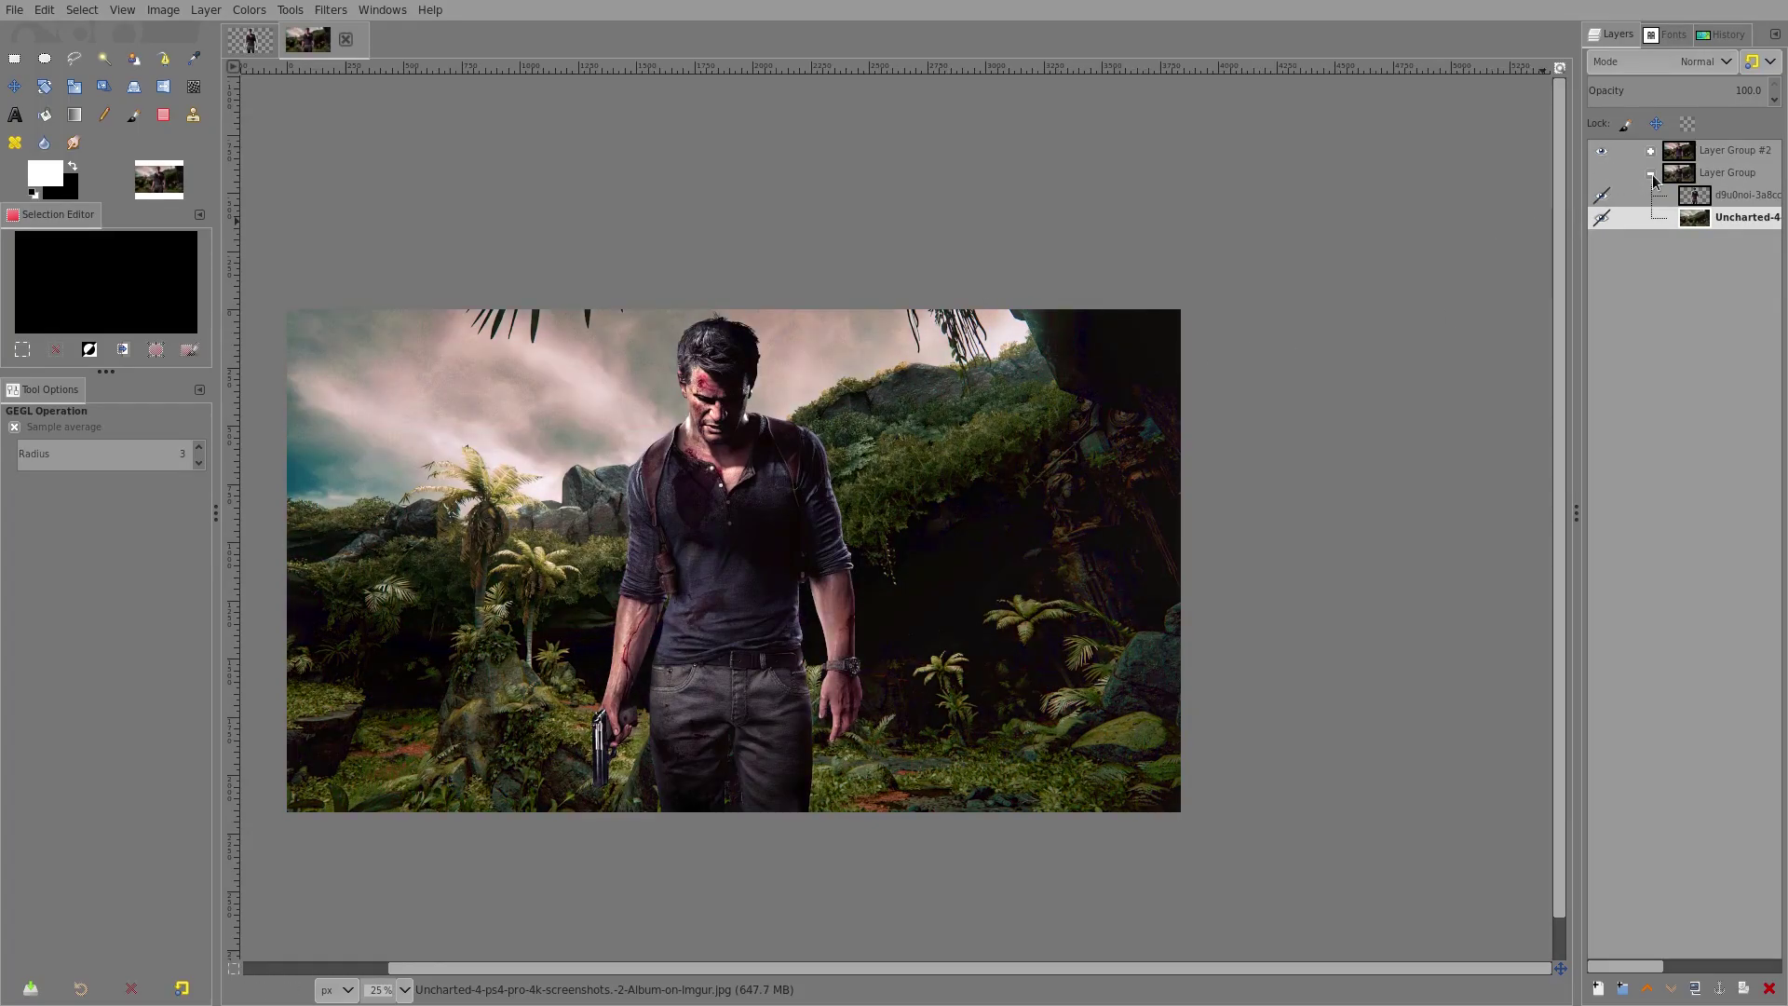
pyautogui.click(1650, 174)
pyautogui.click(1601, 174)
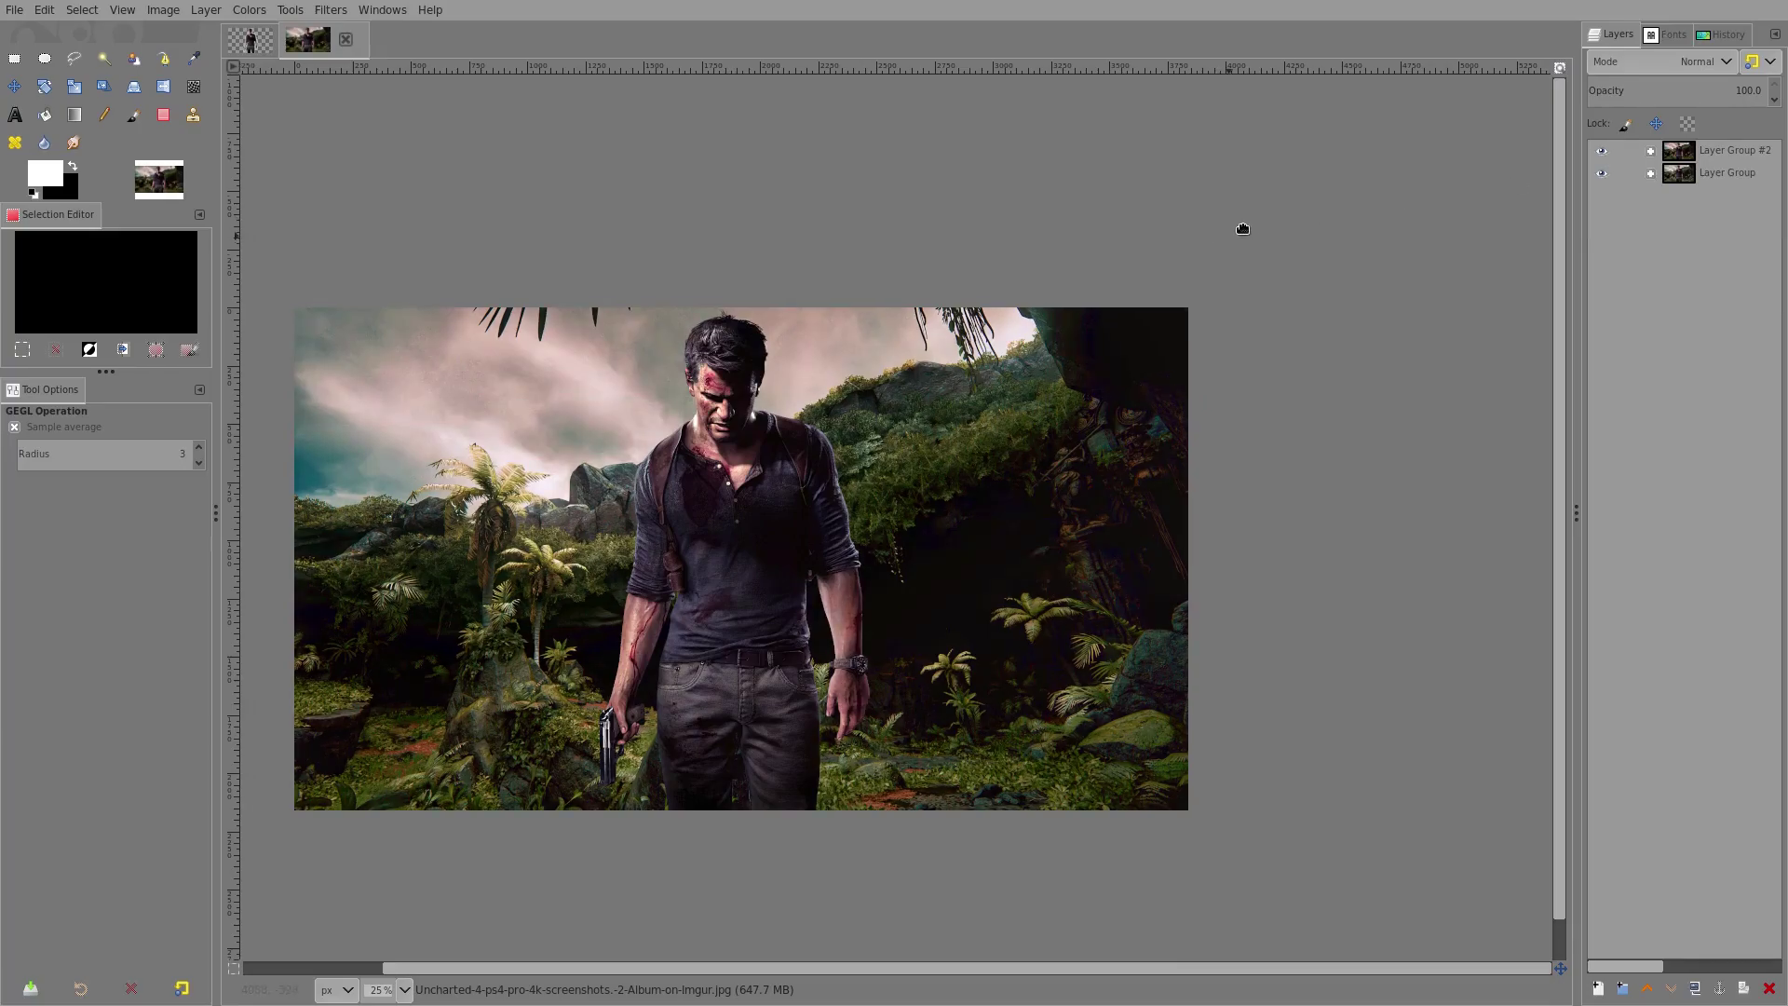
# Review the final before-and-after difference by toggling the visibility of the edited group above the original one.
pyautogui.click(1601, 151)
pyautogui.click(1601, 150)
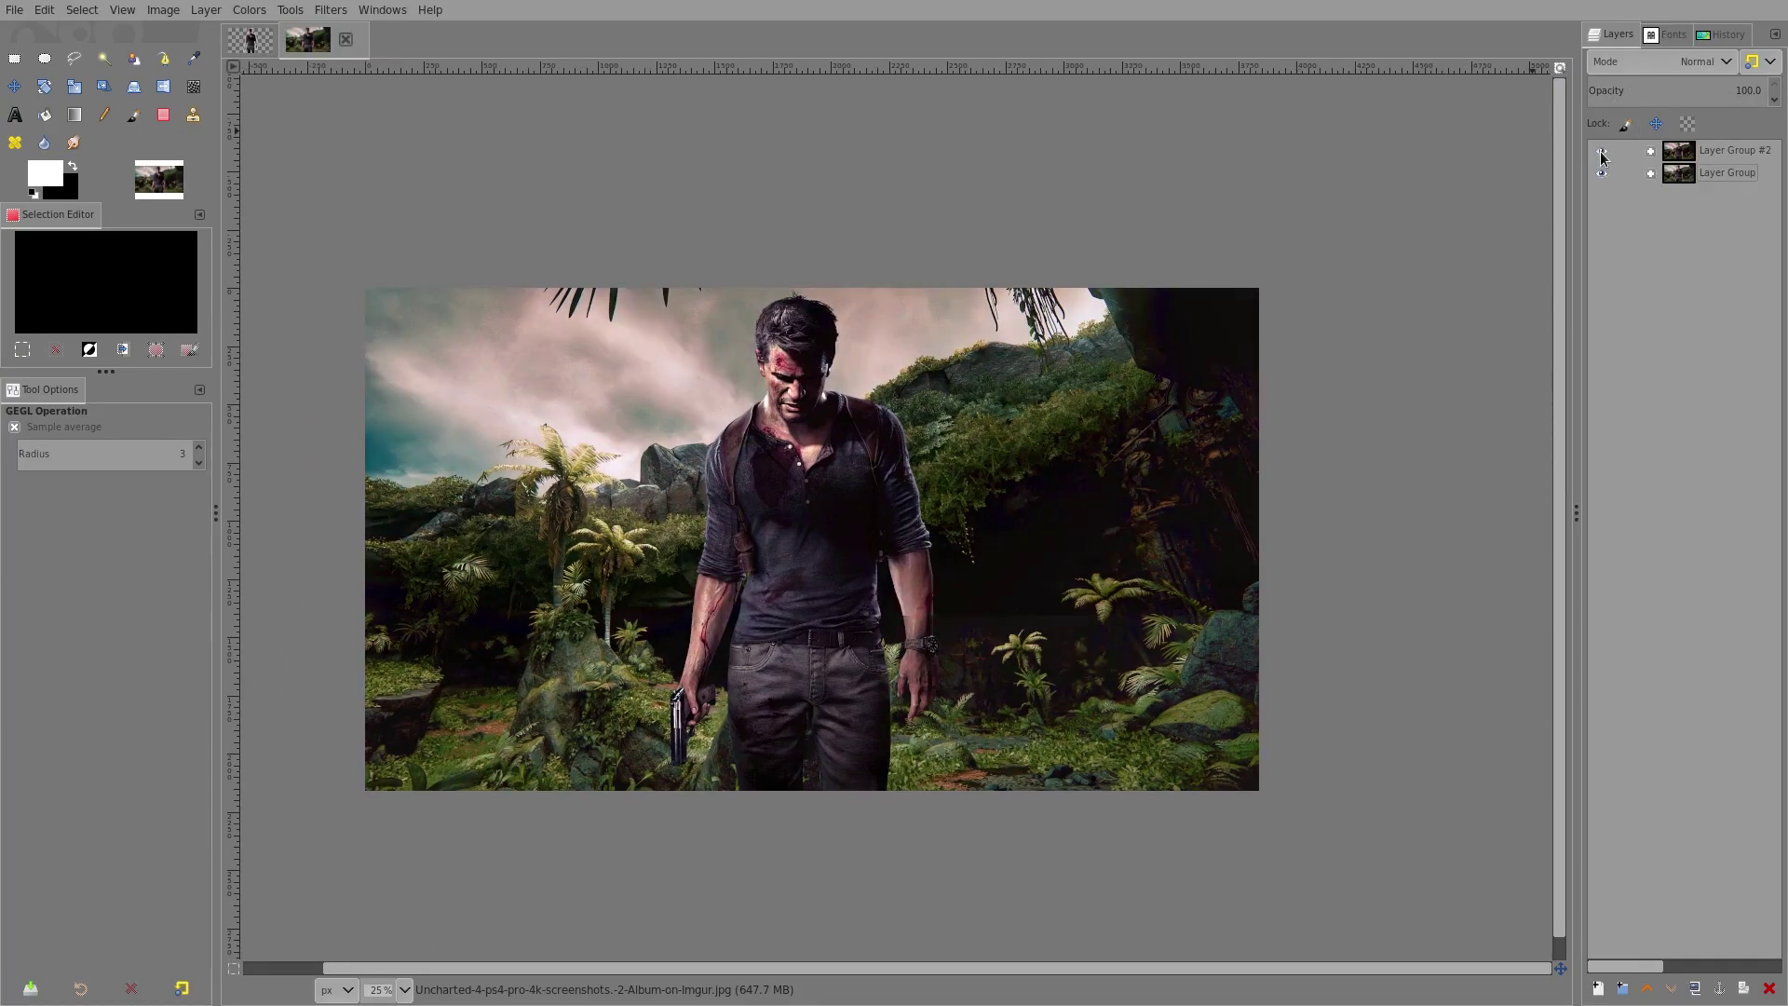
pyautogui.click(1601, 152)
pyautogui.click(1602, 152)
pyautogui.click(1602, 151)
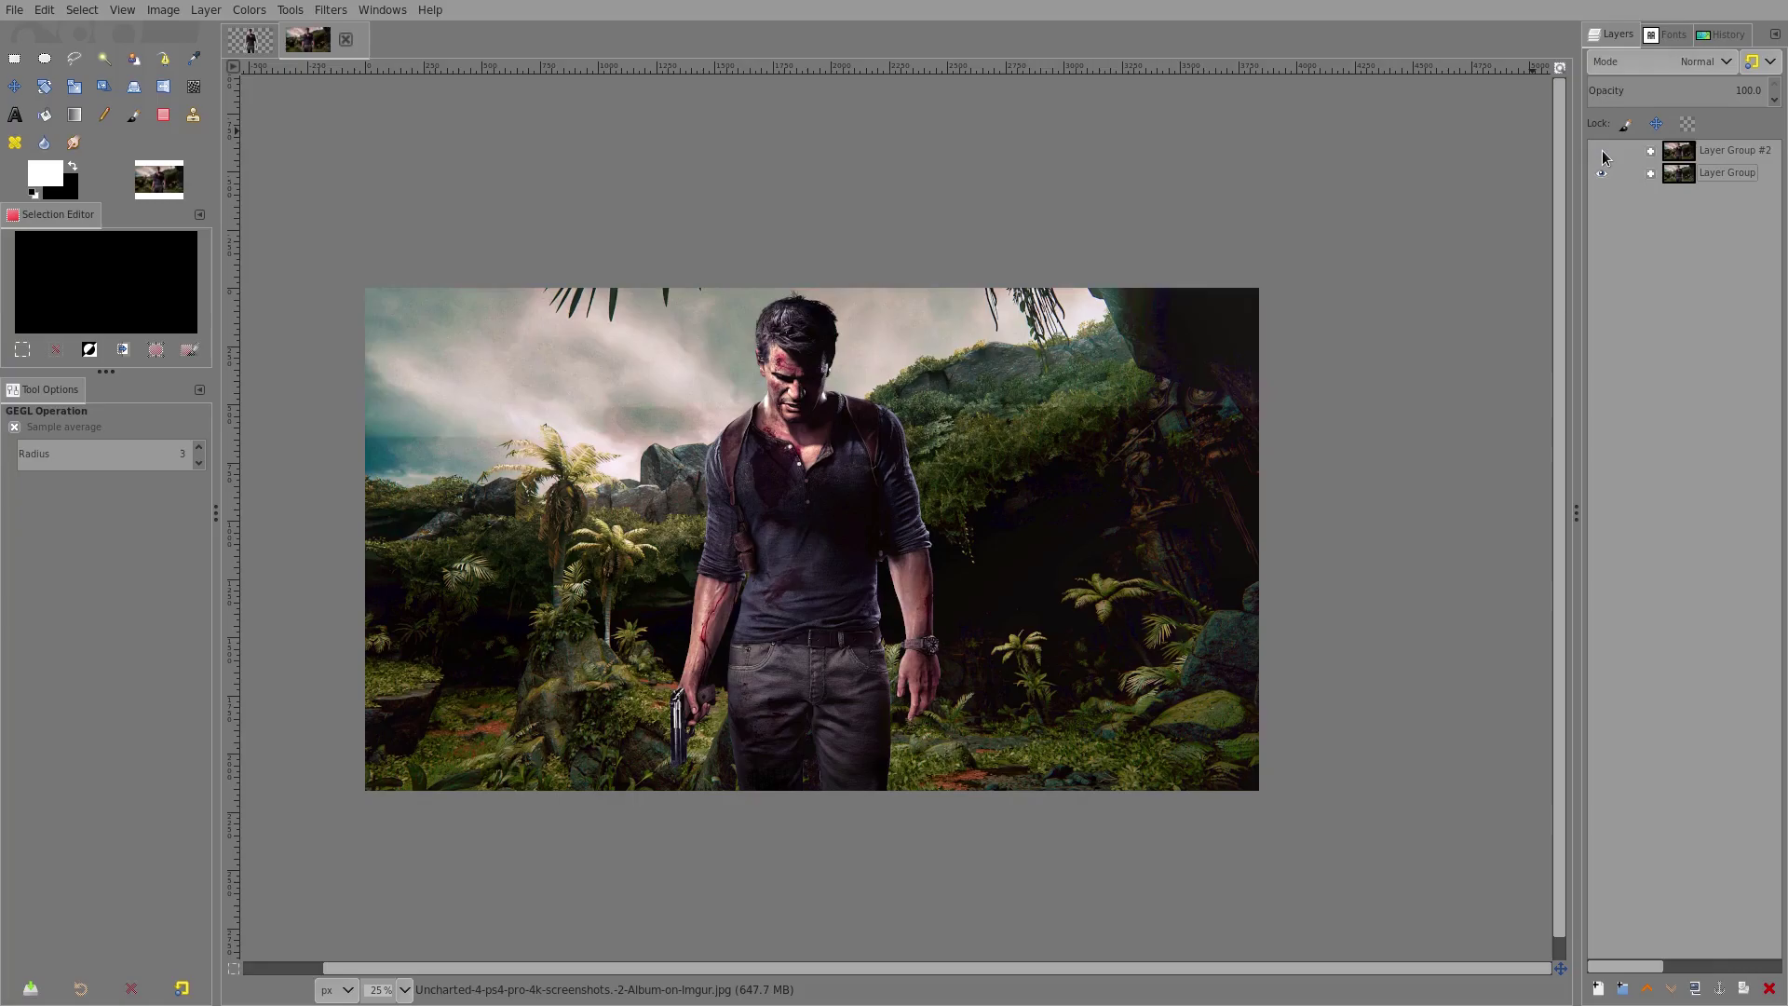
pyautogui.click(1601, 152)
pyautogui.click(1602, 153)
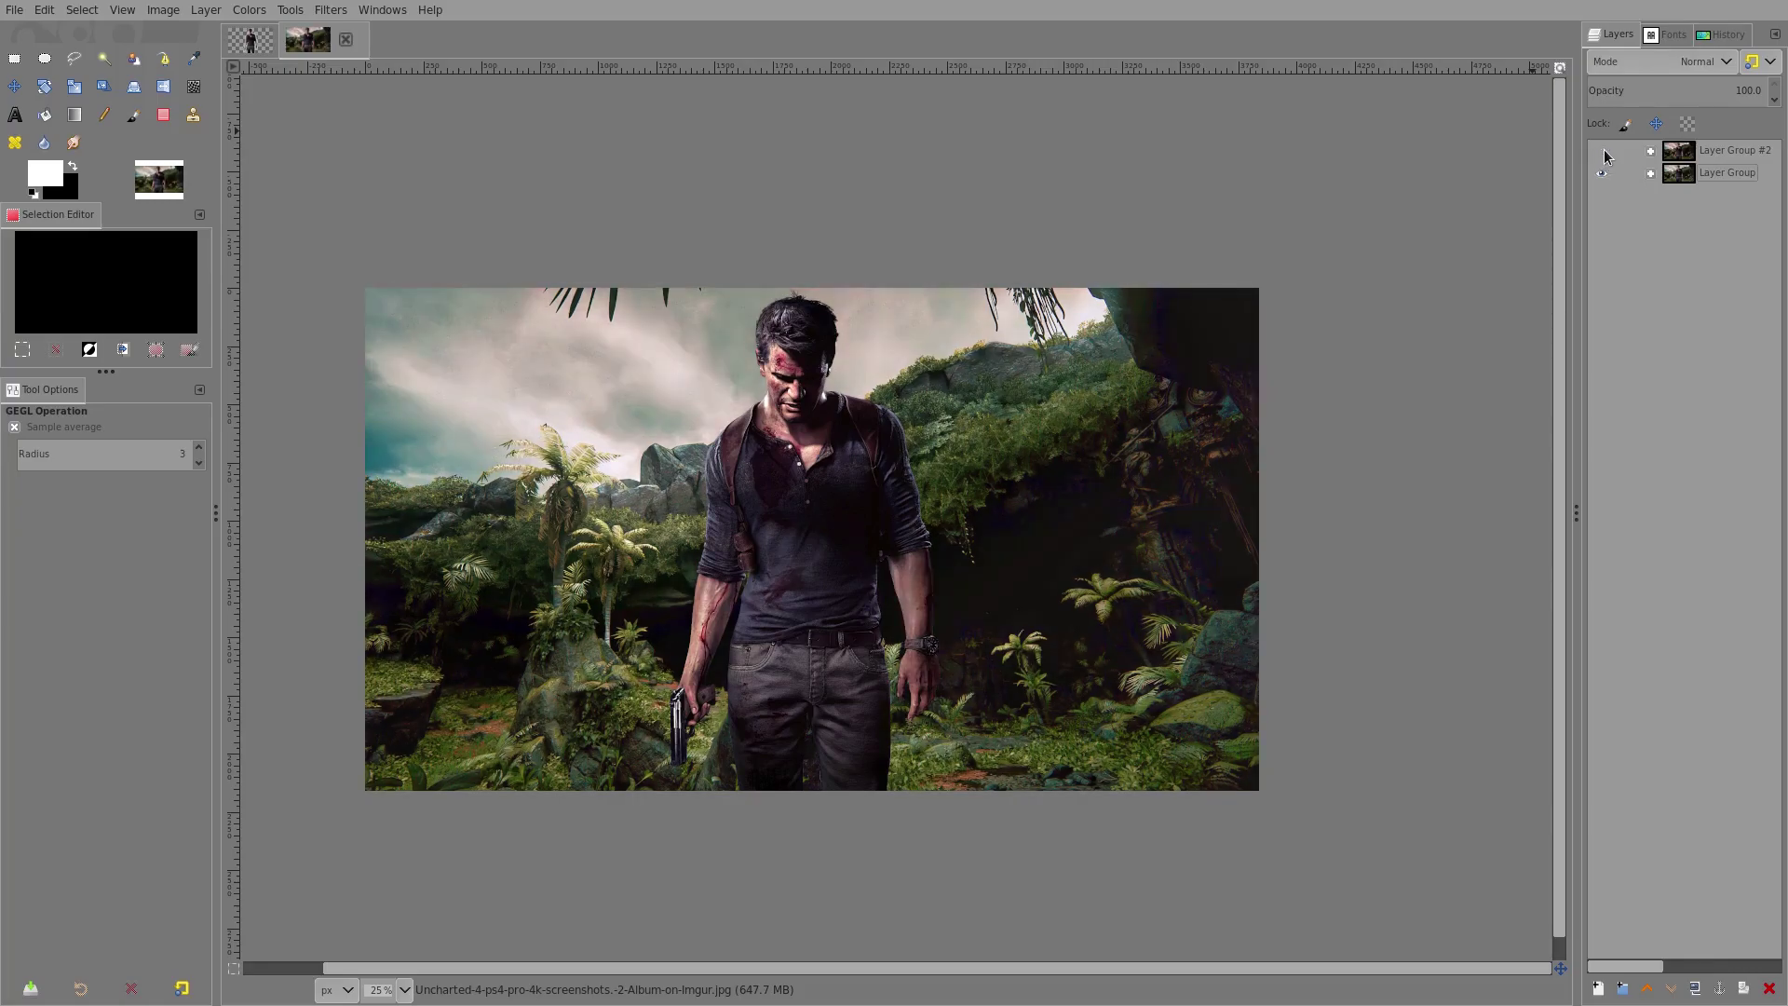
pyautogui.click(1602, 152)
pyautogui.click(1602, 153)
pyautogui.click(1602, 152)
pyautogui.click(1602, 153)
pyautogui.click(1602, 153)
pyautogui.click(1601, 153)
pyautogui.click(1601, 153)
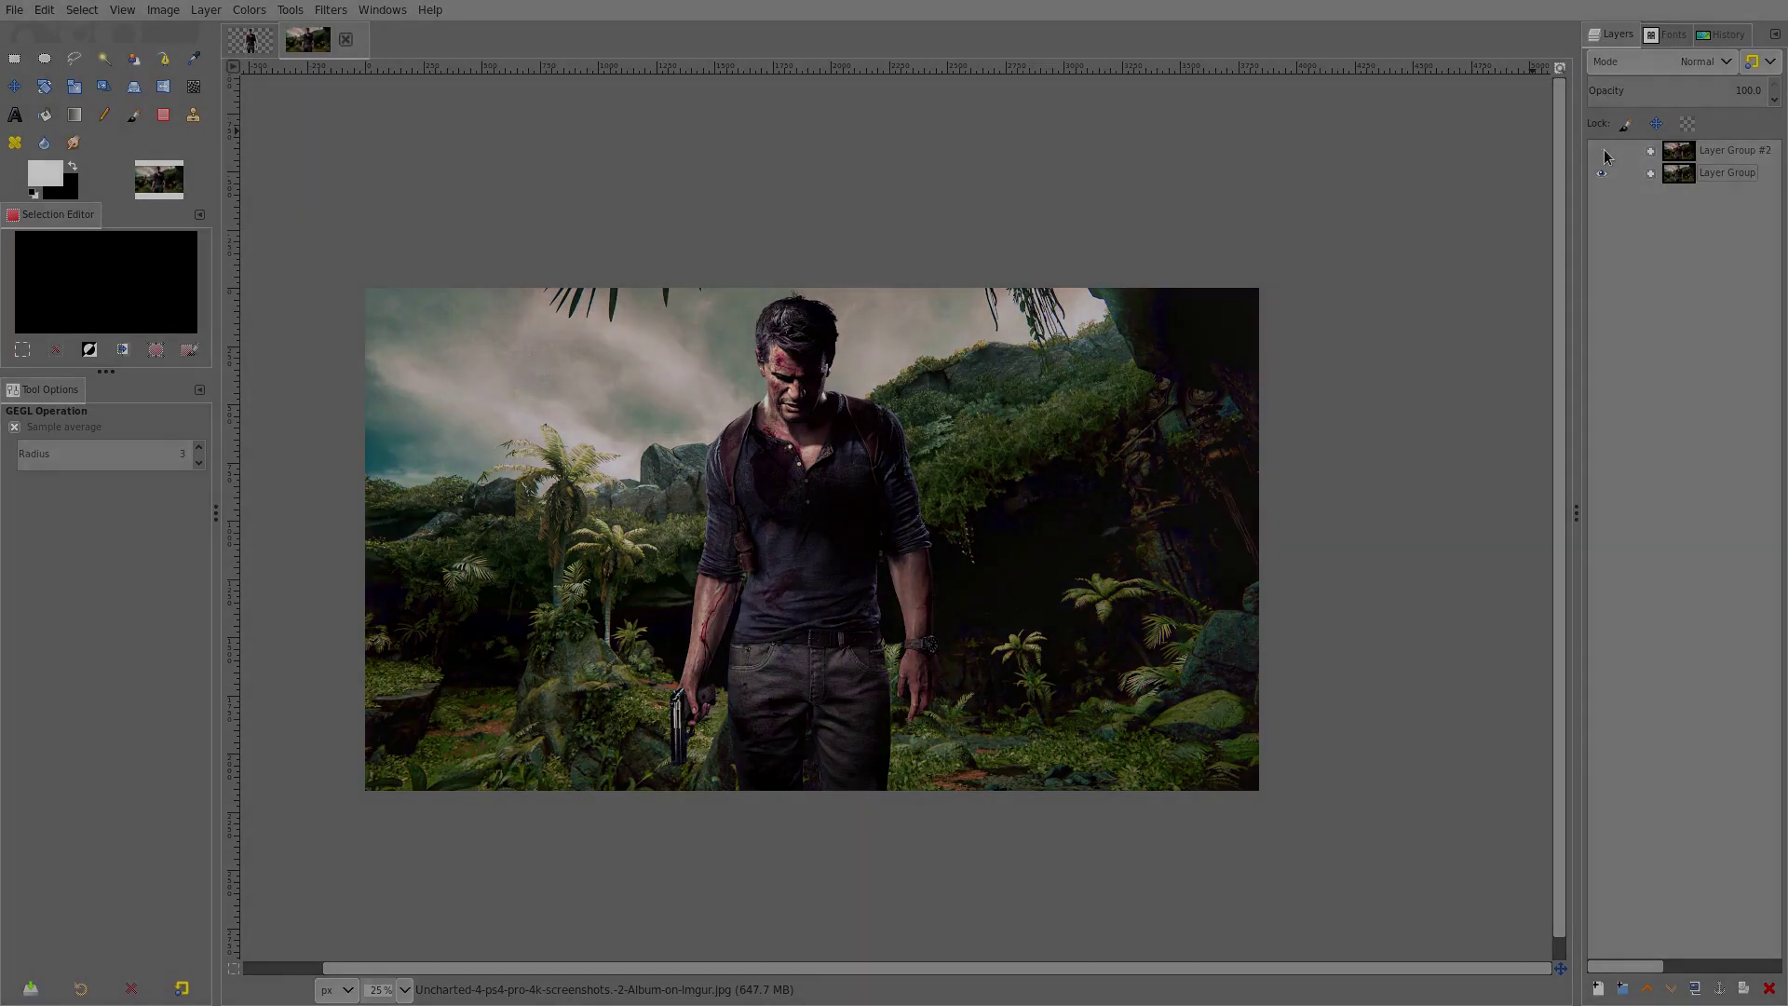